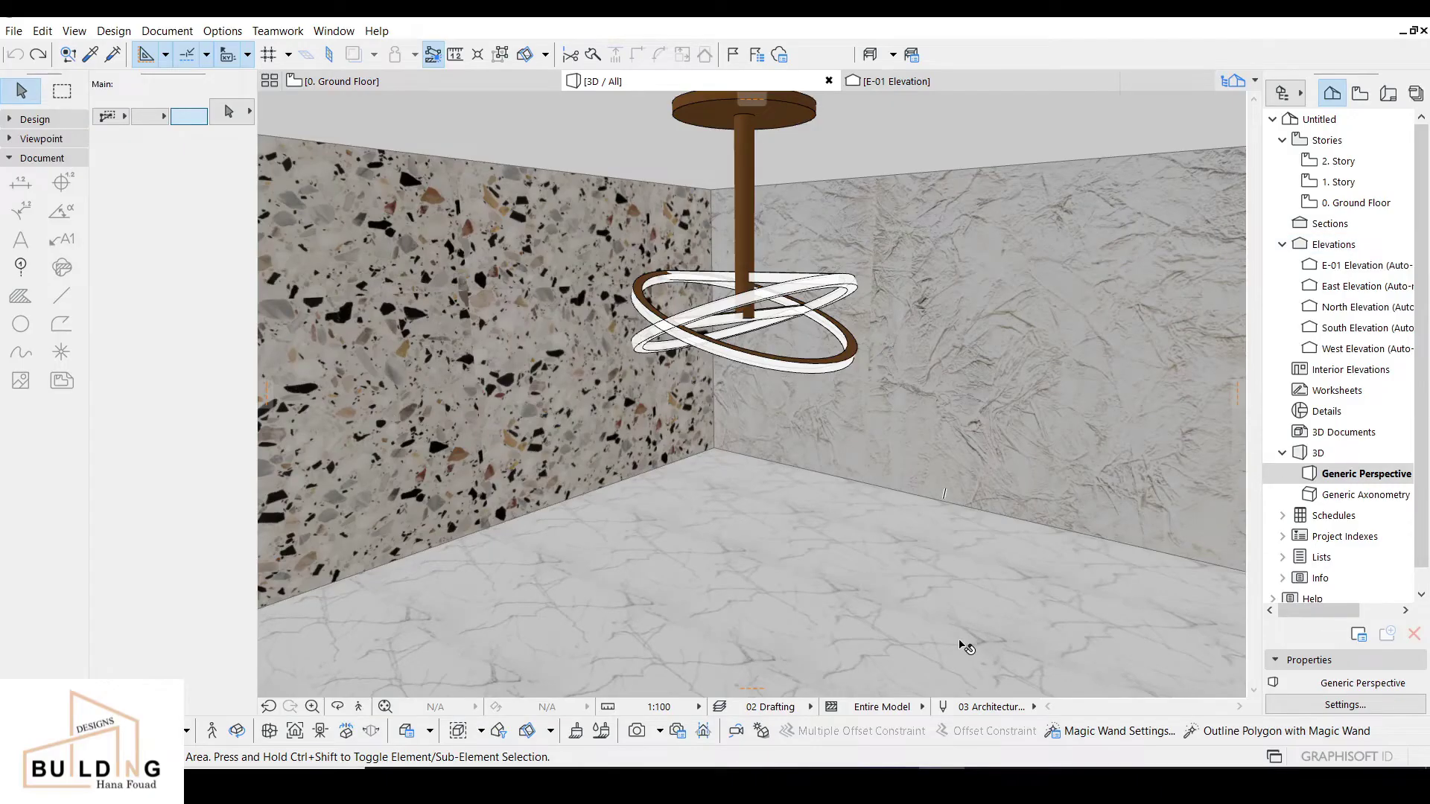
Draw a full circle with a 350 mm radius inside the room on the ground floor plan.
{"action": "mouse_move", "coordinate": [960, 646]}
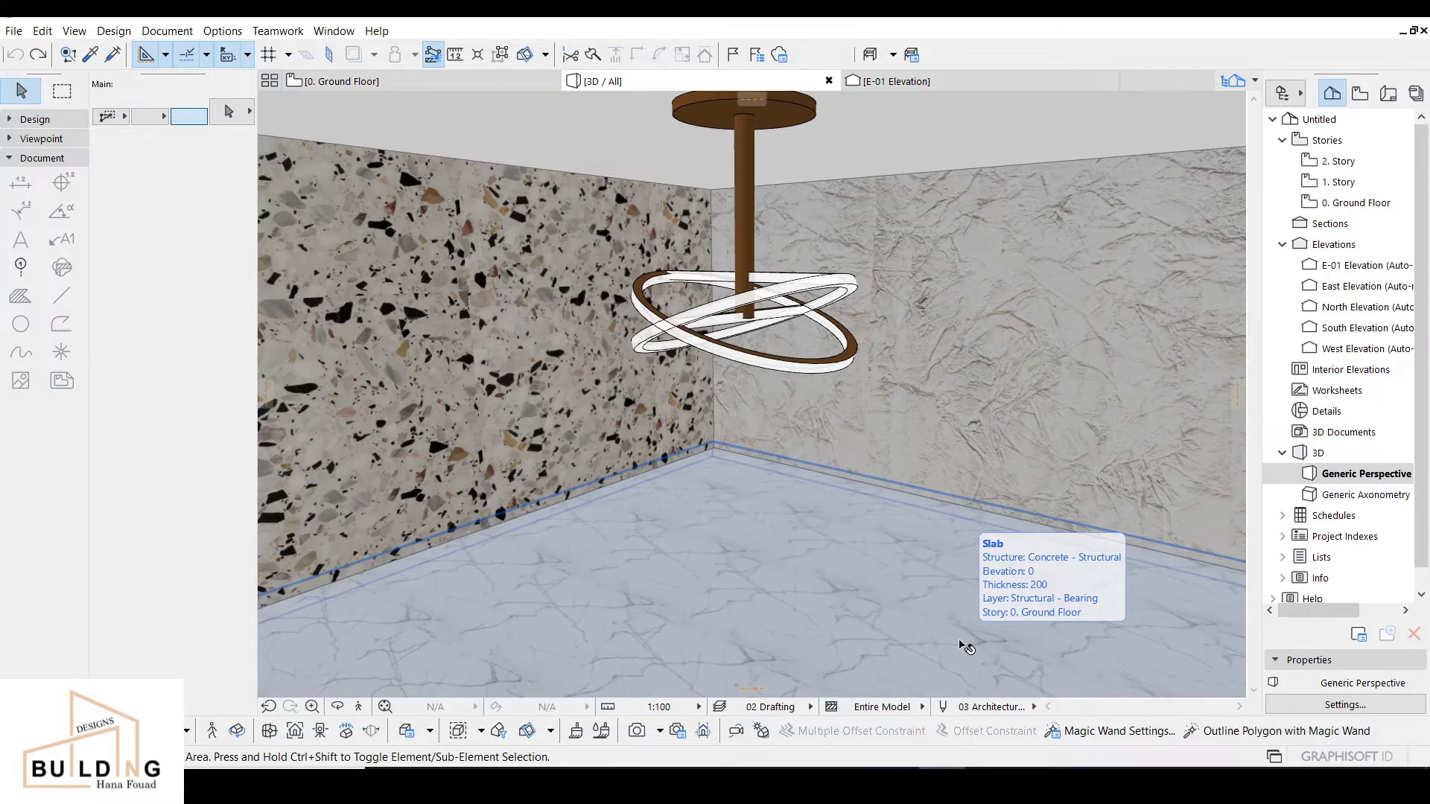
{"action": "key", "text": "F2"}
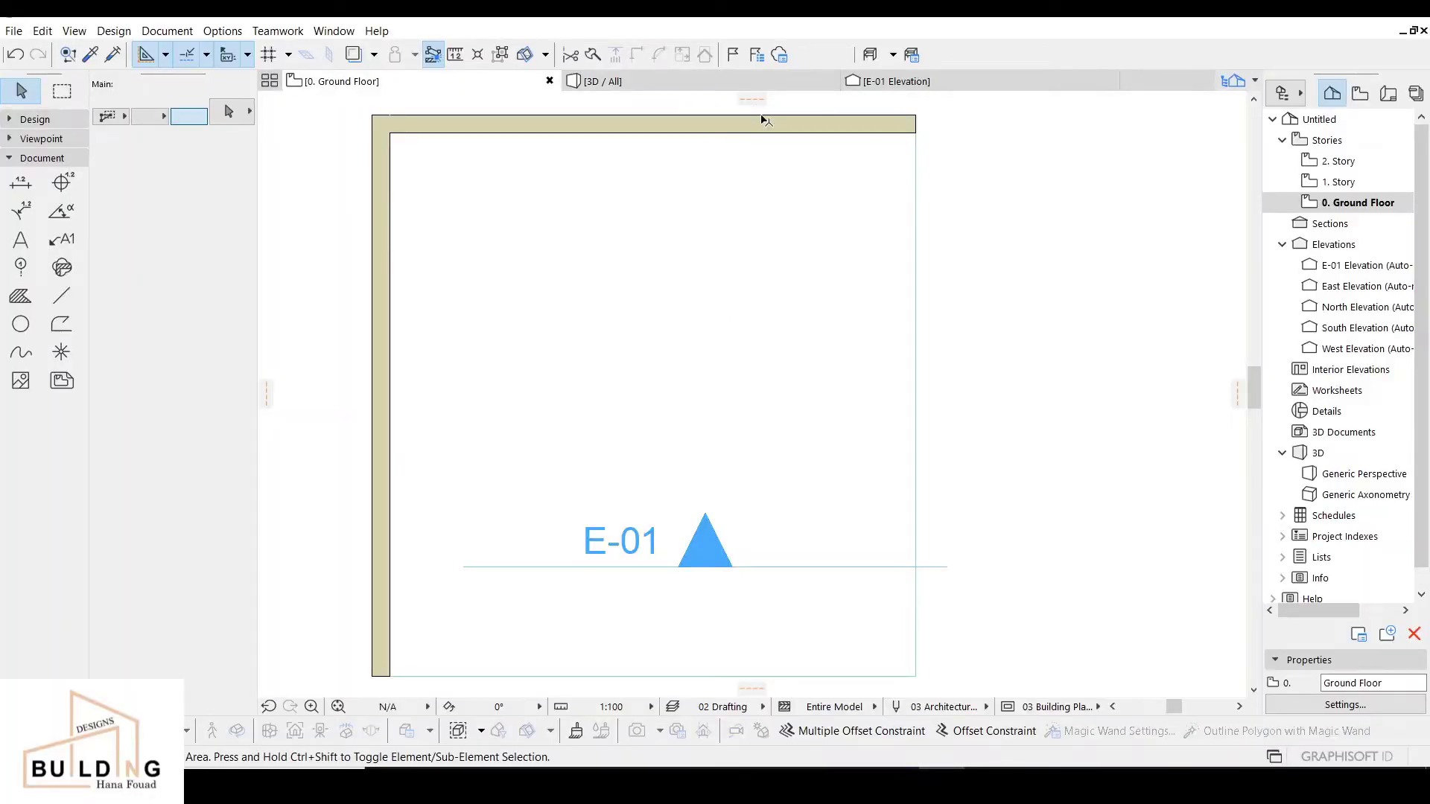
{"action": "middle_click_drag", "start_coordinate": [735, 396], "coordinate": [719, 378]}
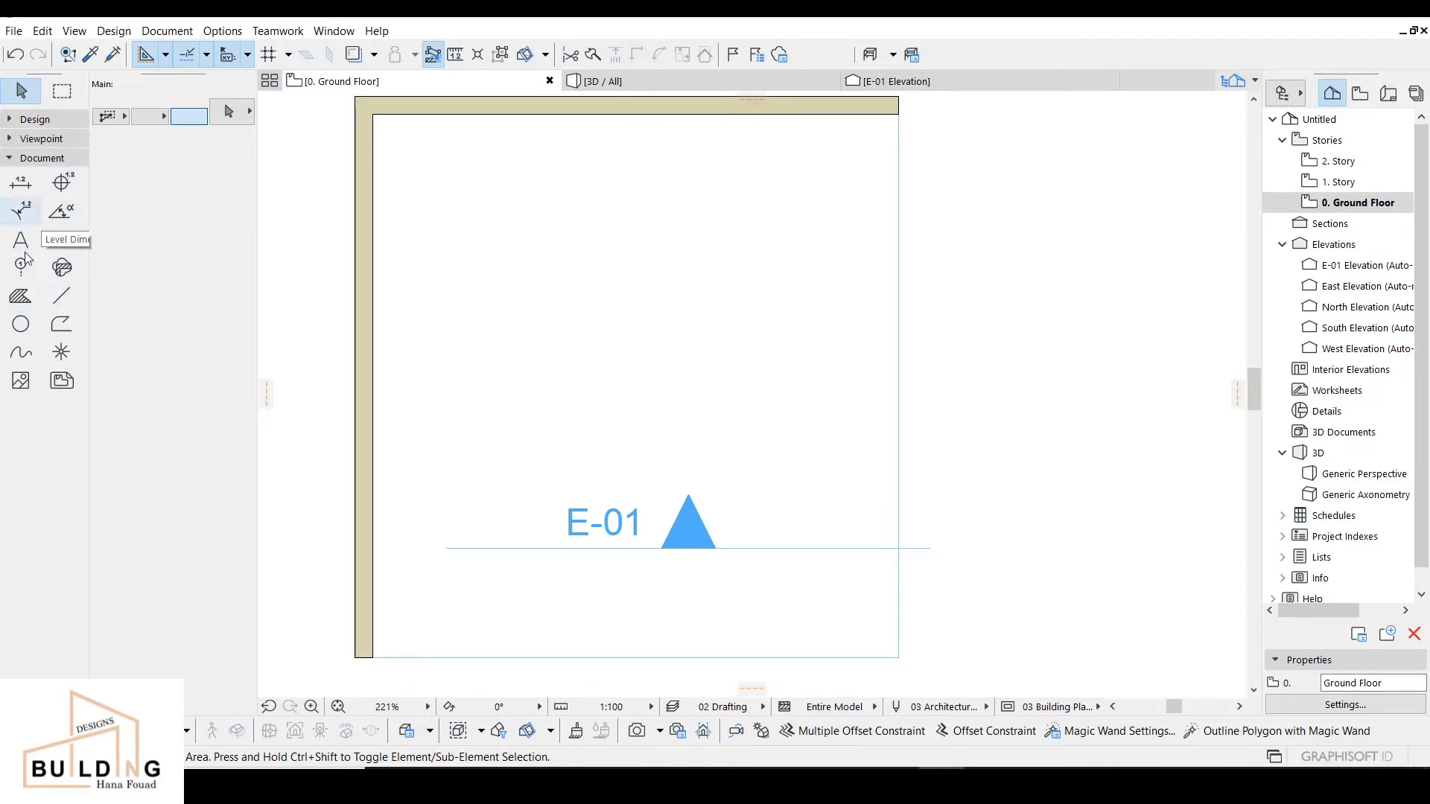
{"action": "left_click", "coordinate": [21, 326]}
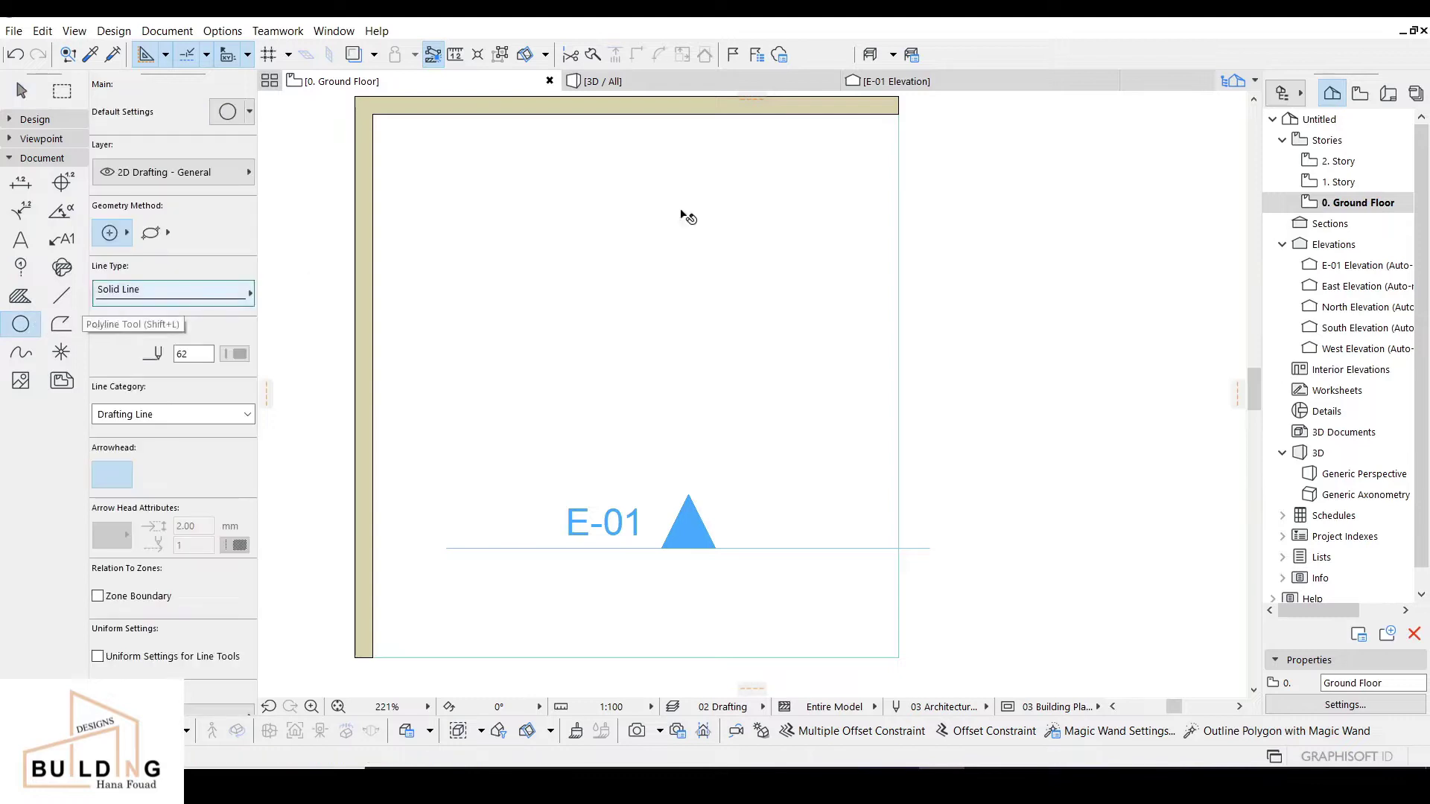
{"action": "scroll", "coordinate": [641, 320], "scroll_direction": "up", "scroll_amount": 3}
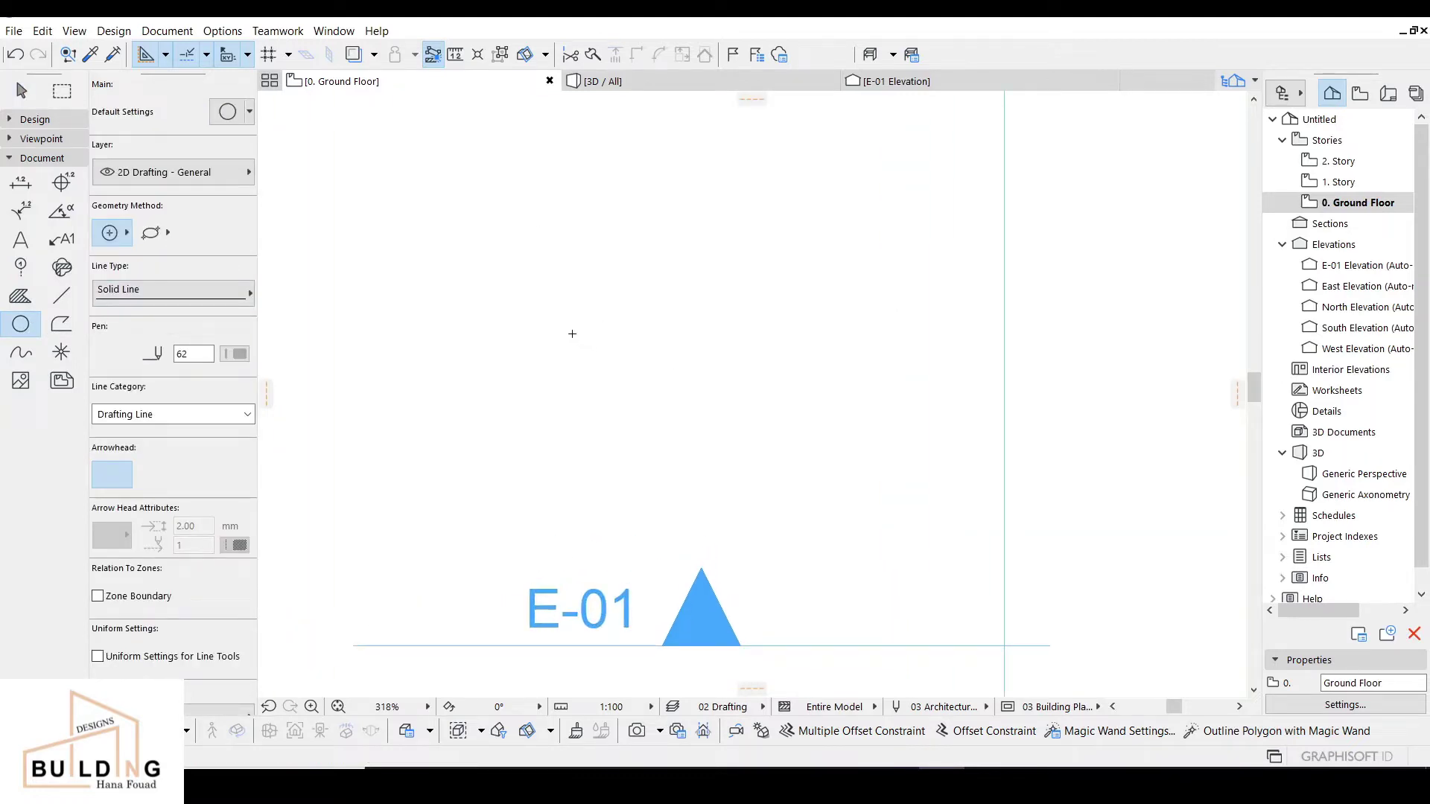
{"action": "left_click", "coordinate": [572, 332]}
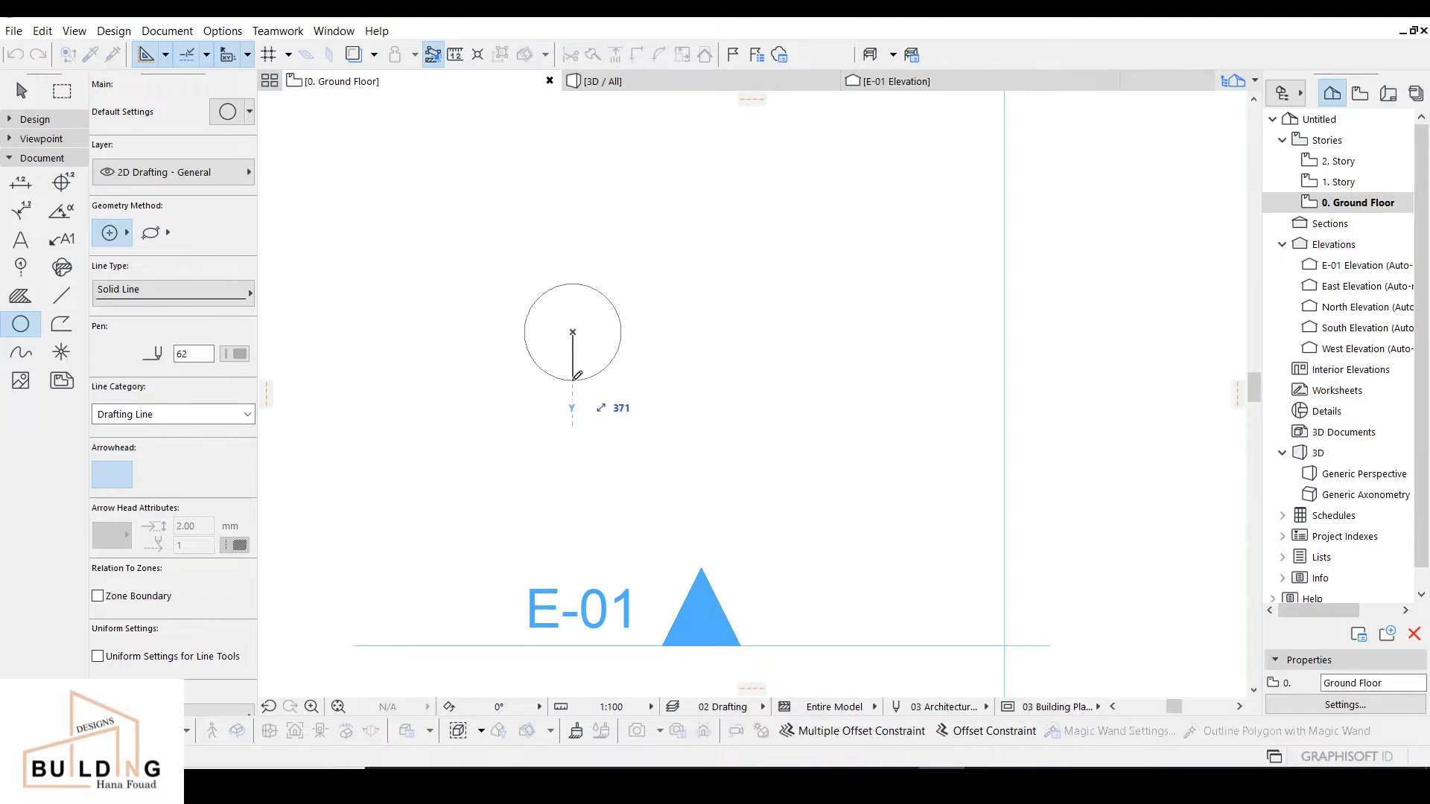
{"action": "type", "text": "3"}
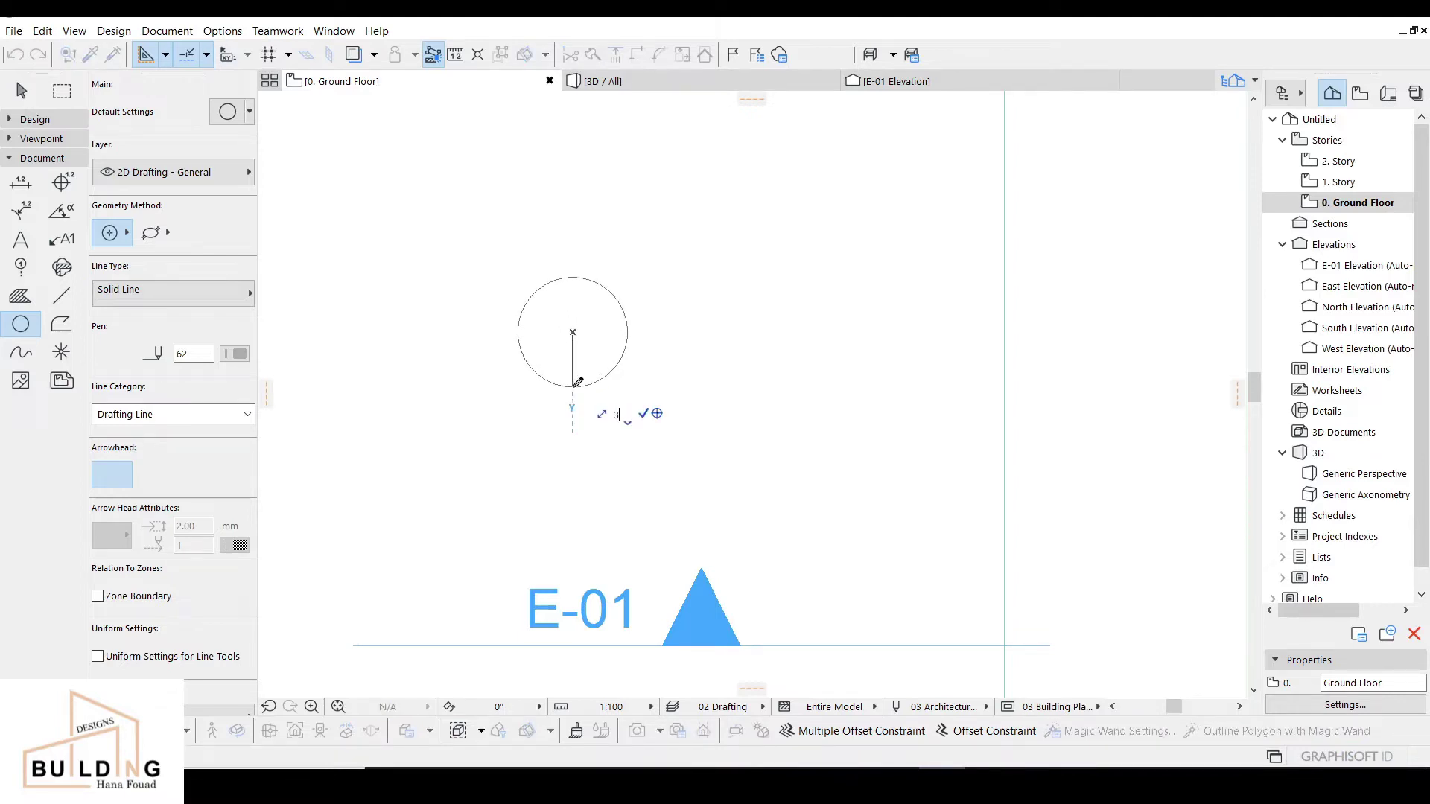
{"action": "type", "text": "50"}
{"action": "key", "text": "Return"}
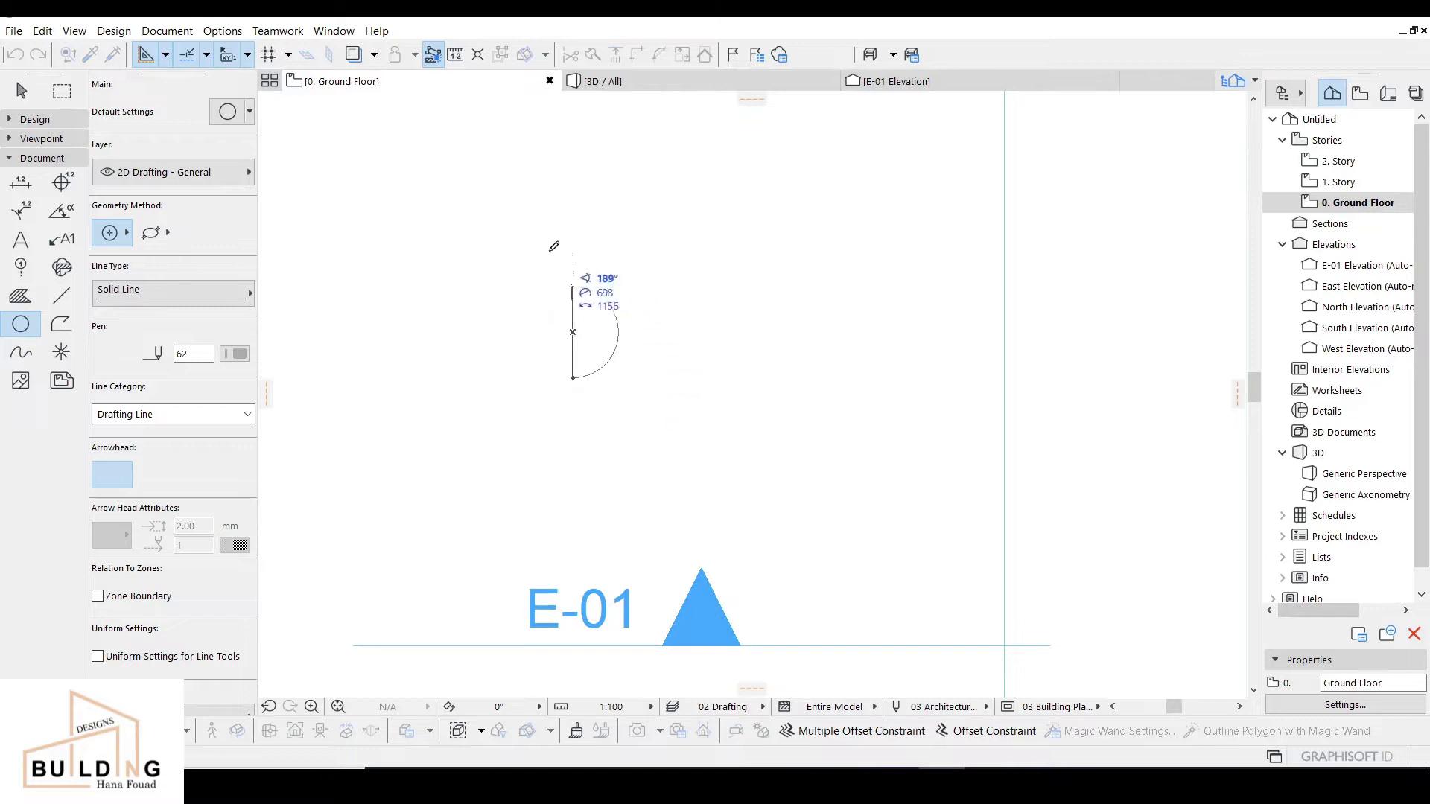
{"action": "left_click", "coordinate": [578, 376]}
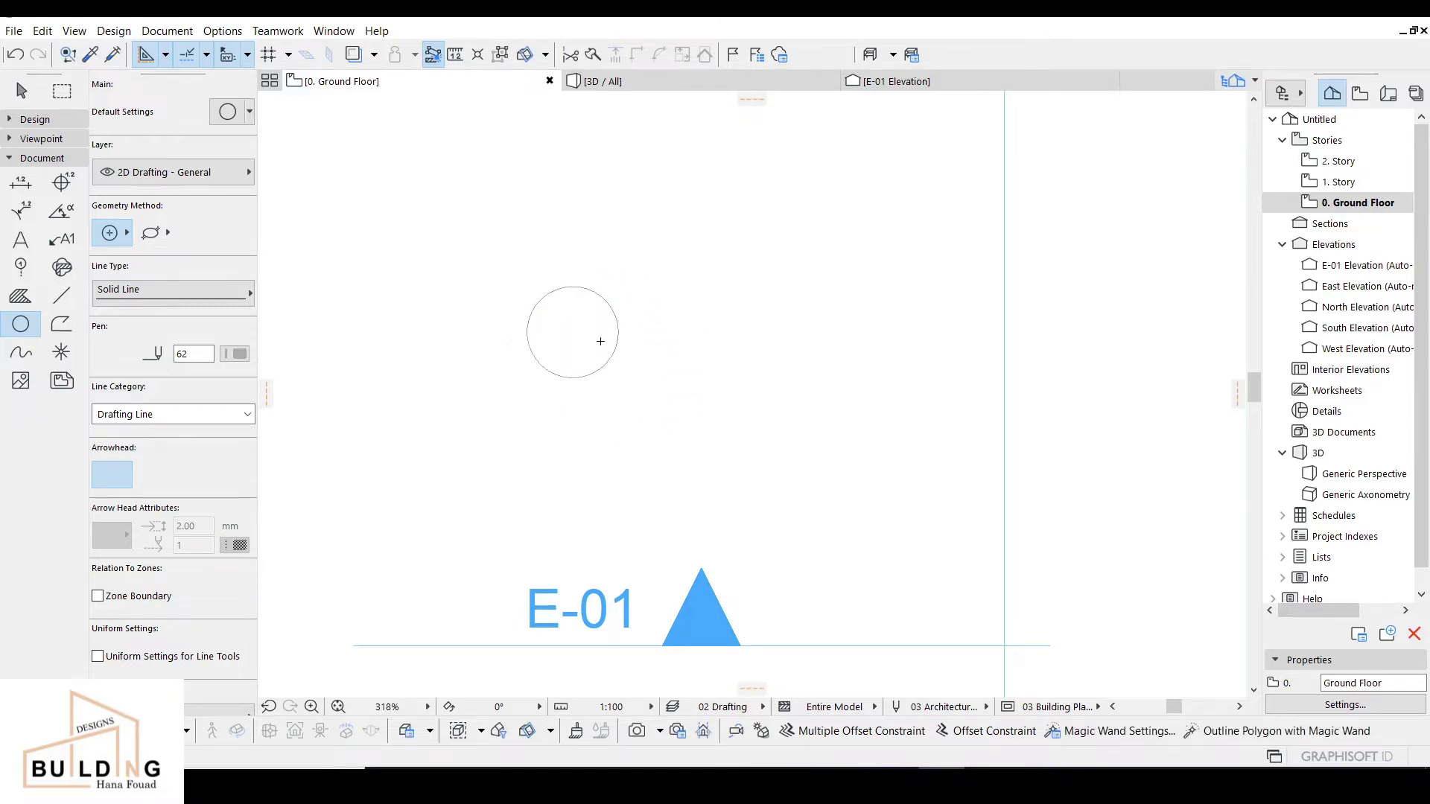
Create a slab from the circle with the Magic Wand and check it in the 3D view.
{"action": "left_click", "coordinate": [29, 119]}
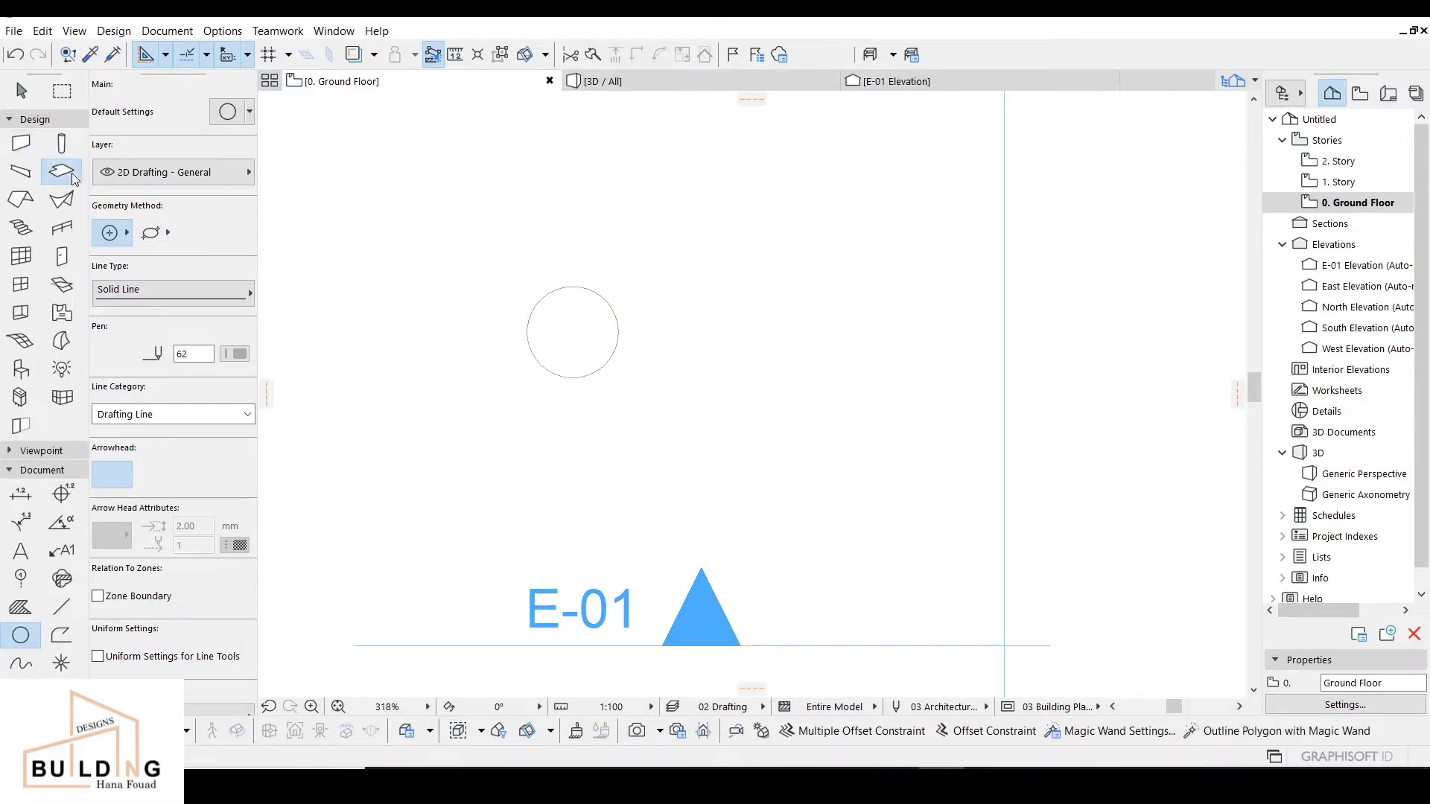
{"action": "left_click", "coordinate": [62, 170]}
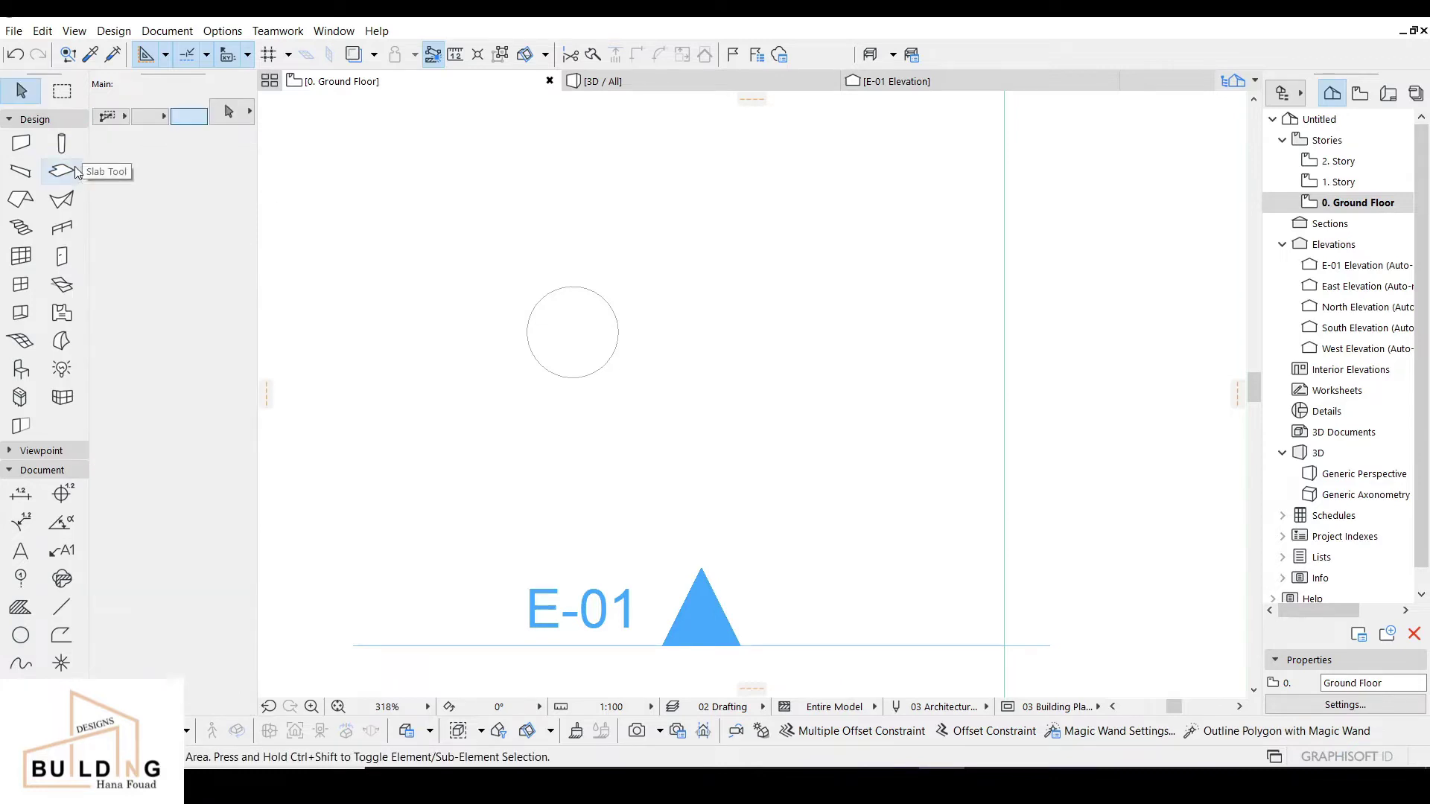
{"action": "key", "text": "space"}
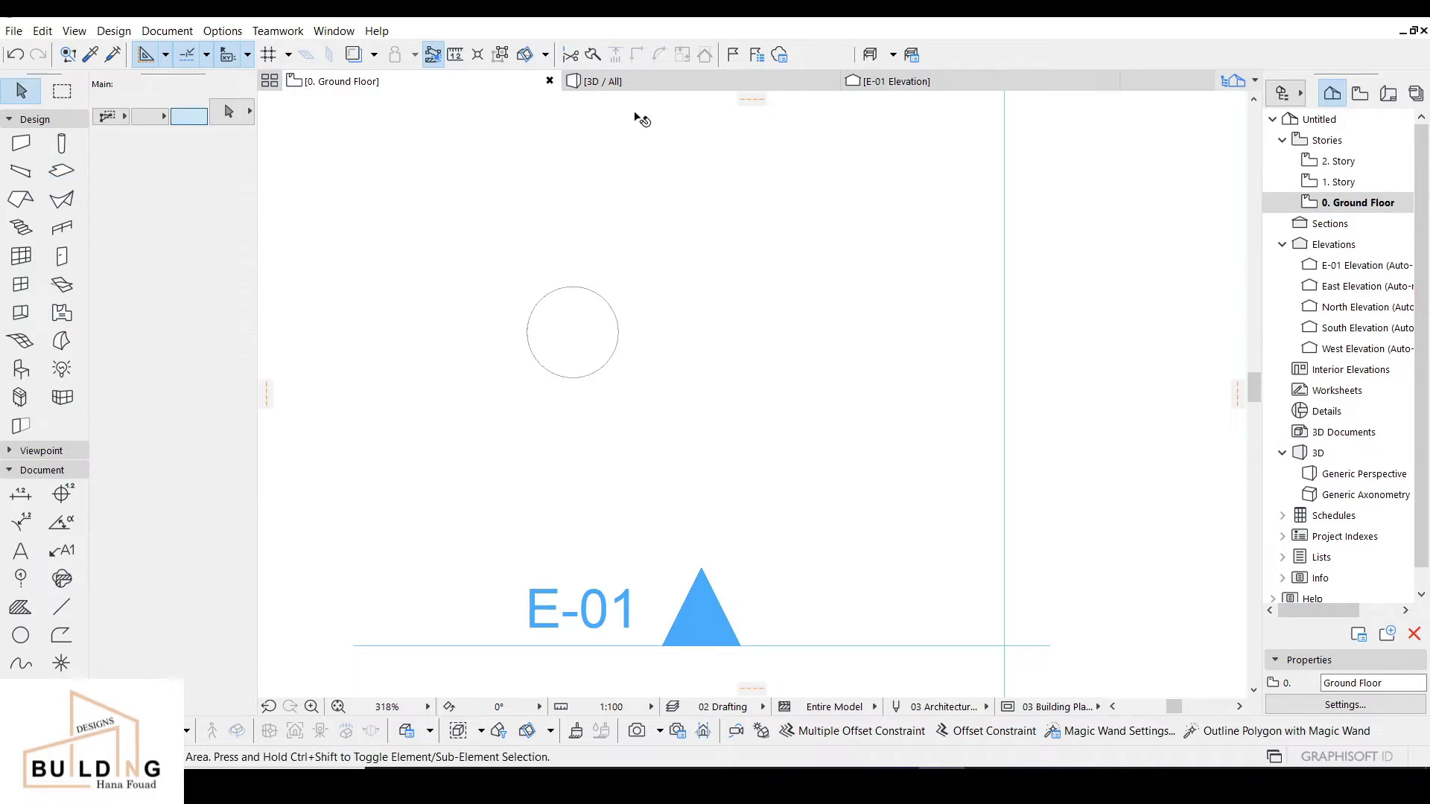
{"action": "left_click", "coordinate": [641, 81]}
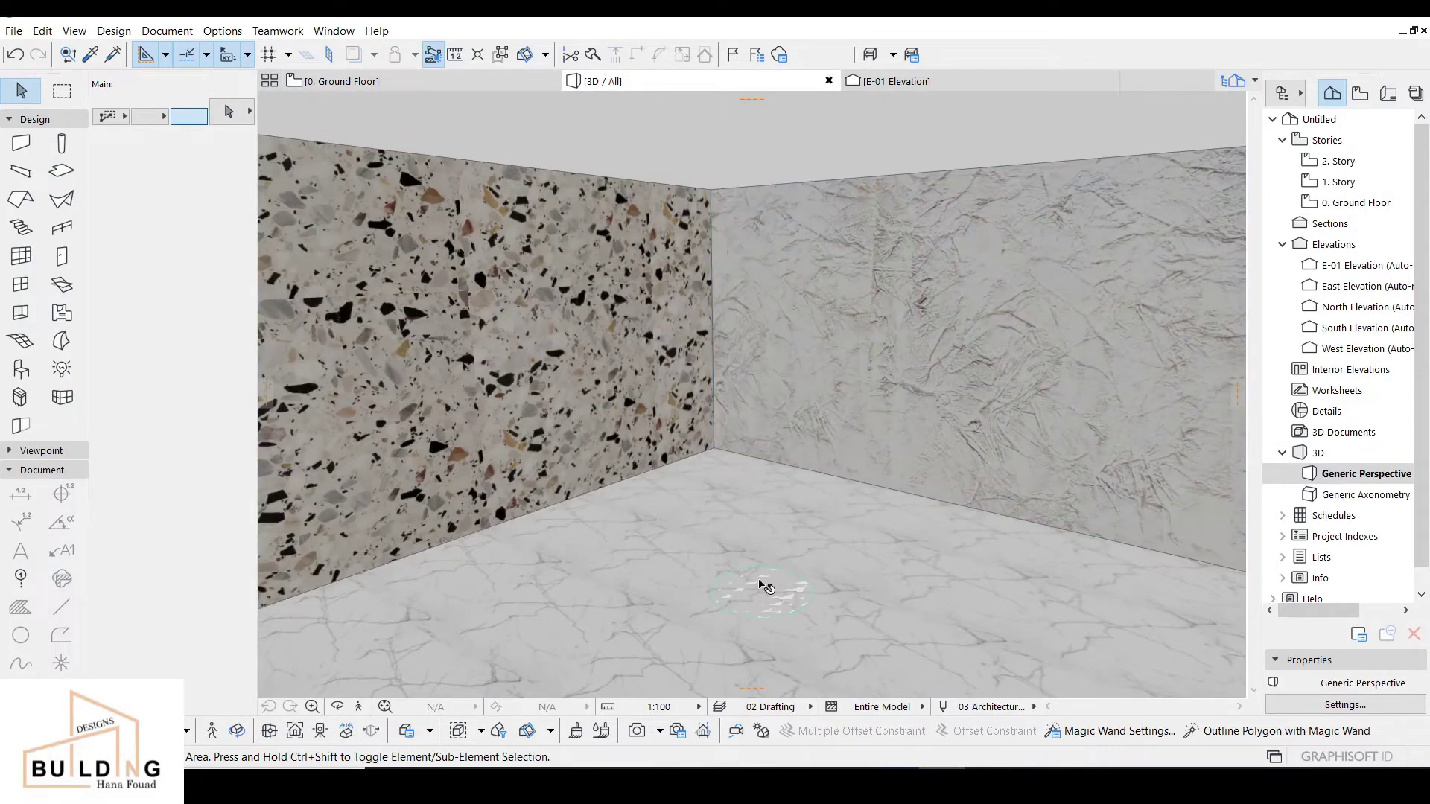
{"action": "left_click", "coordinate": [409, 83]}
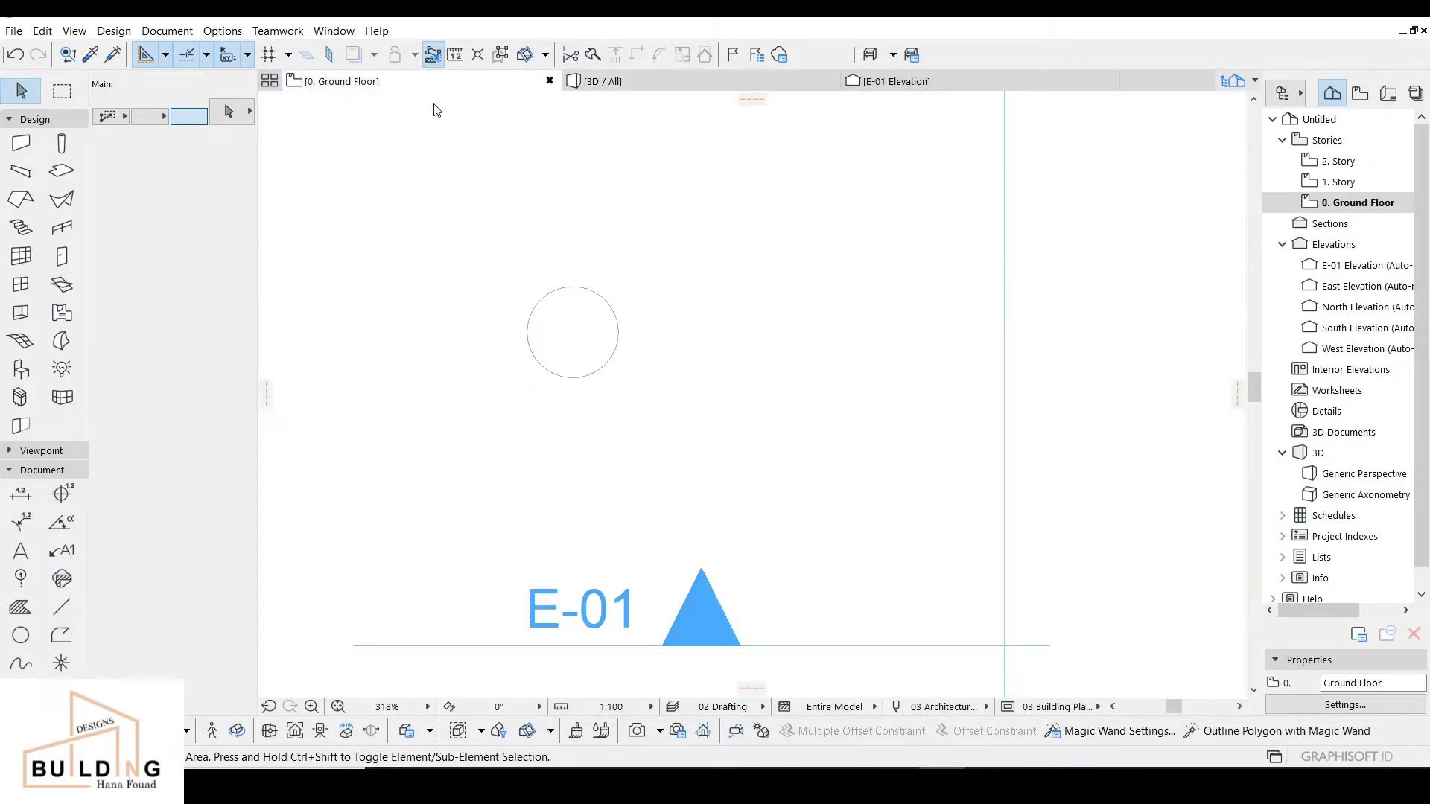
Set the circular slab's reference plane to its bottom on the ground floor plan.
{"action": "left_click", "coordinate": [566, 311]}
{"action": "left_click", "coordinate": [151, 295]}
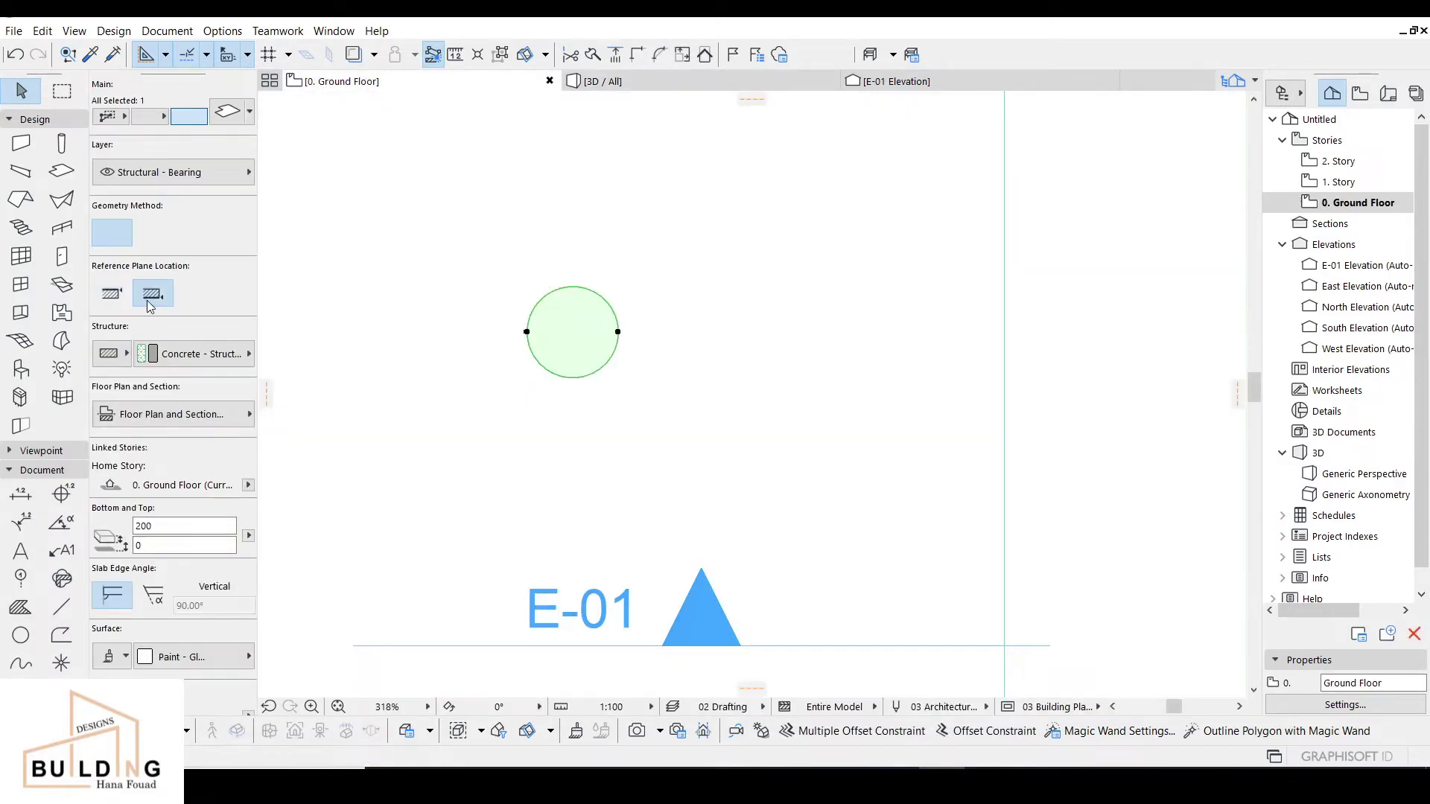
{"action": "left_click", "coordinate": [674, 566]}
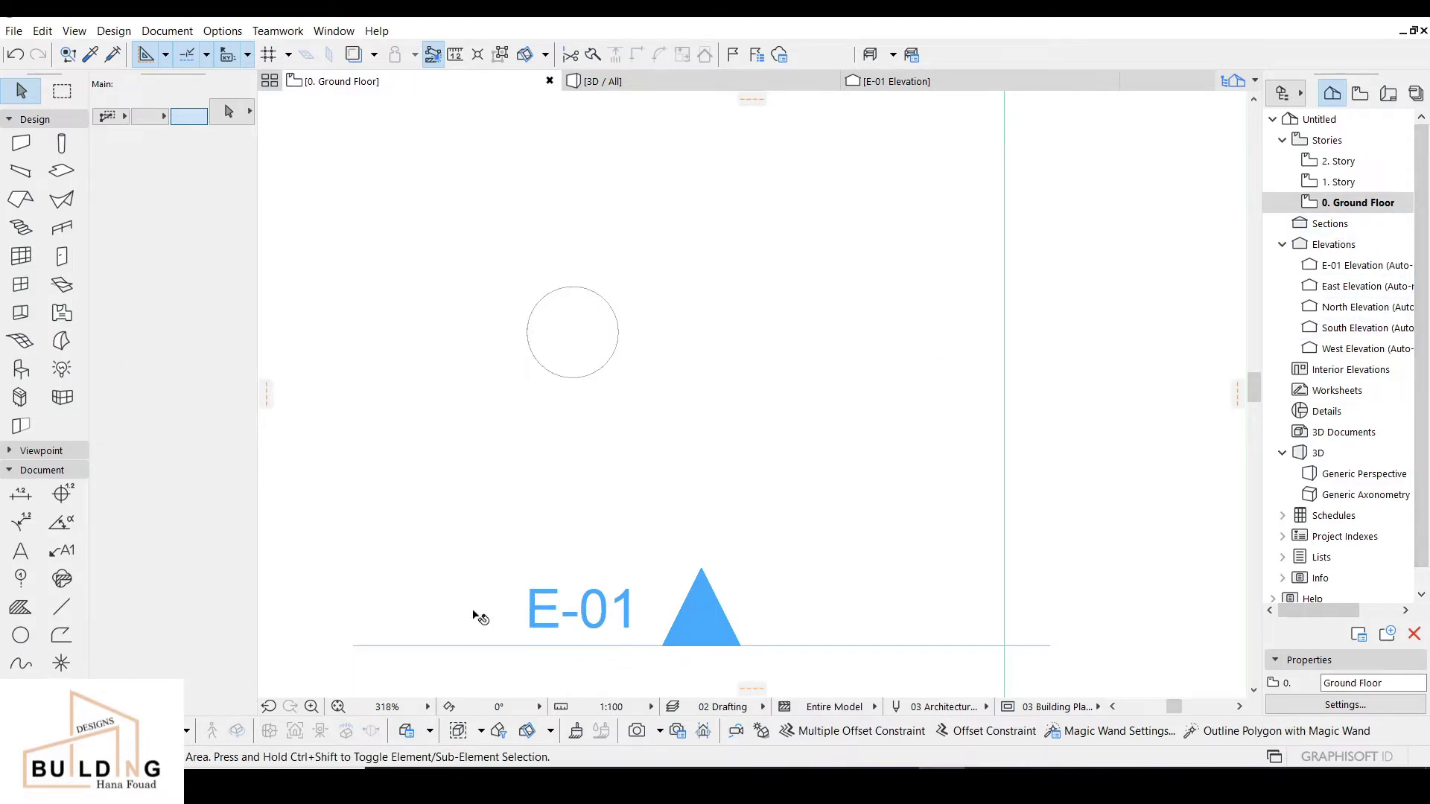
In the E-01 elevation, move the circular slab vertically up to about 2695 mm, just below the ceiling slab.
{"action": "left_click", "coordinate": [11, 453]}
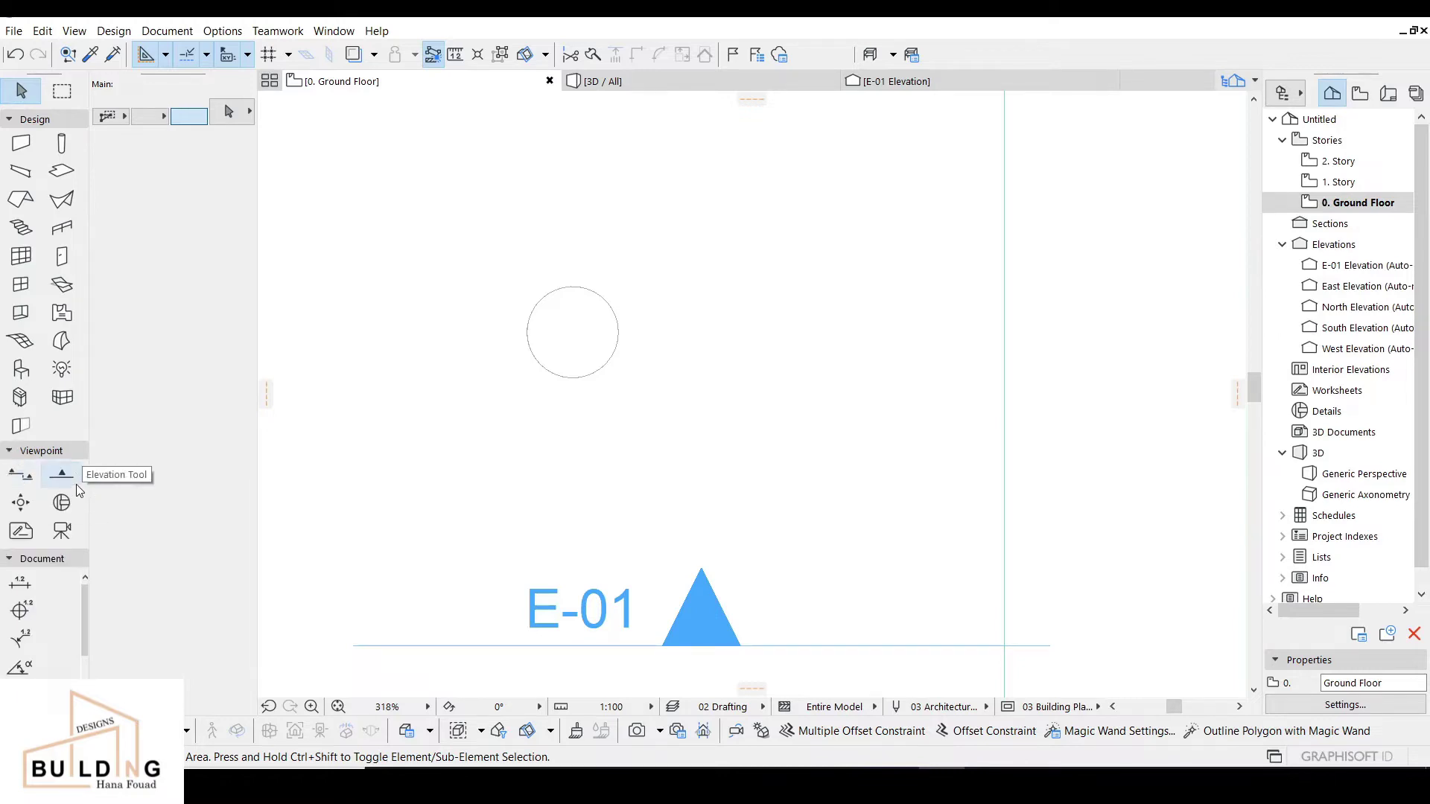
{"action": "left_click", "coordinate": [1351, 268]}
{"action": "double_click", "coordinate": [1350, 270]}
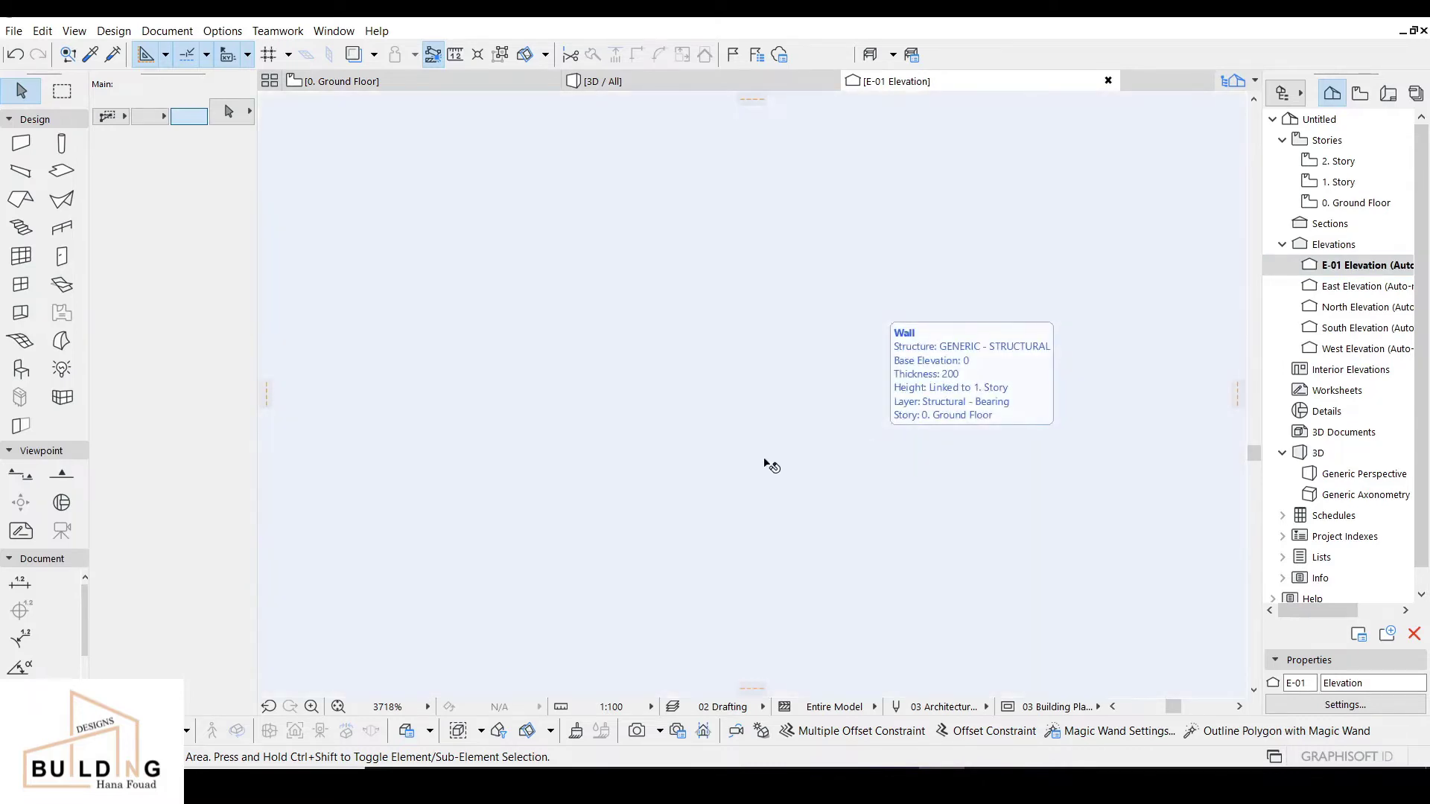
{"action": "scroll", "coordinate": [792, 455], "scroll_direction": "down", "scroll_amount": 8}
{"action": "middle_click_drag", "start_coordinate": [792, 454], "coordinate": [671, 410]}
{"action": "left_click", "coordinate": [560, 580]}
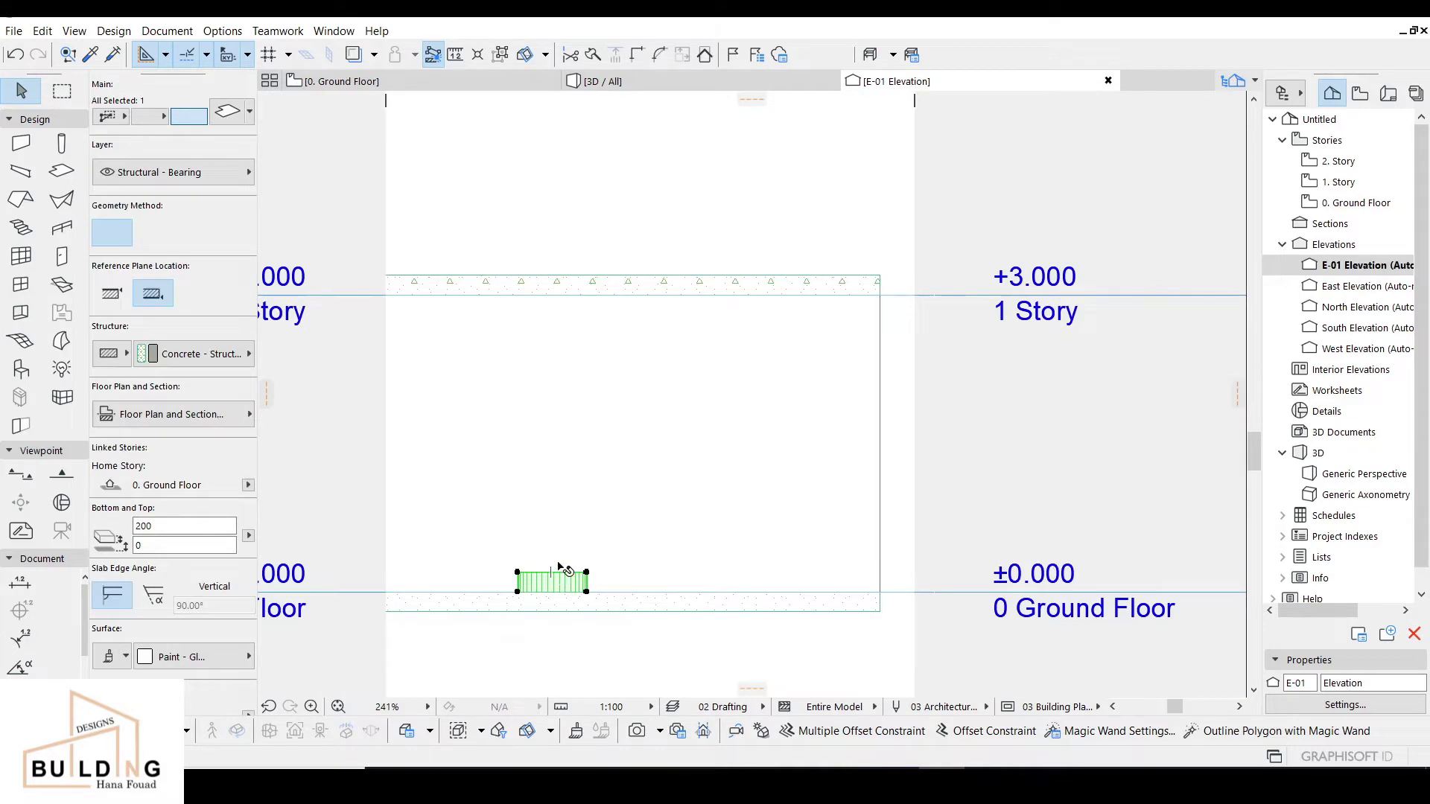
{"action": "left_click", "coordinate": [586, 572]}
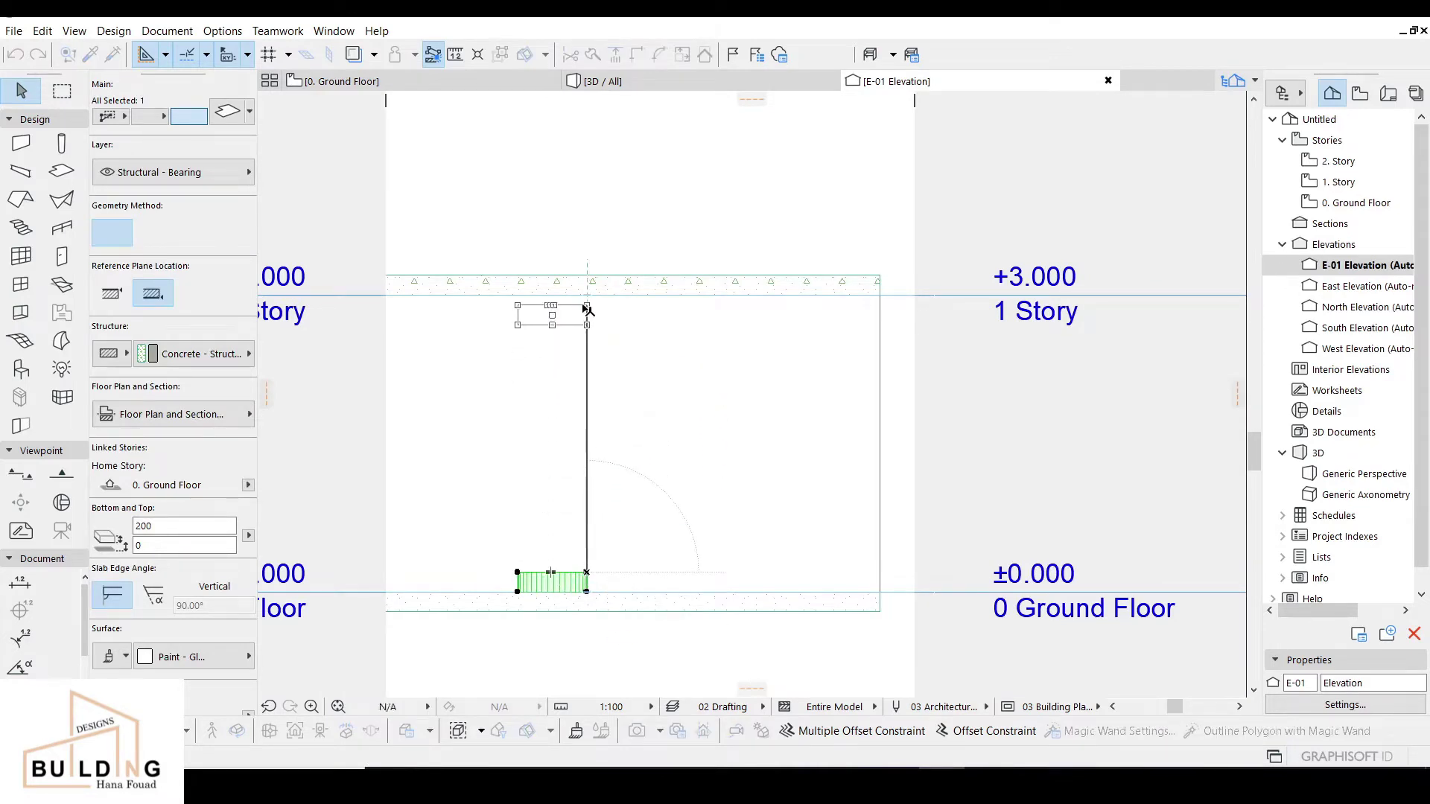
{"action": "left_click", "coordinate": [588, 310]}
Set the circular slab's reference plane to its top and move the slab up to the 1. Story level line.
{"action": "left_click", "coordinate": [111, 293]}
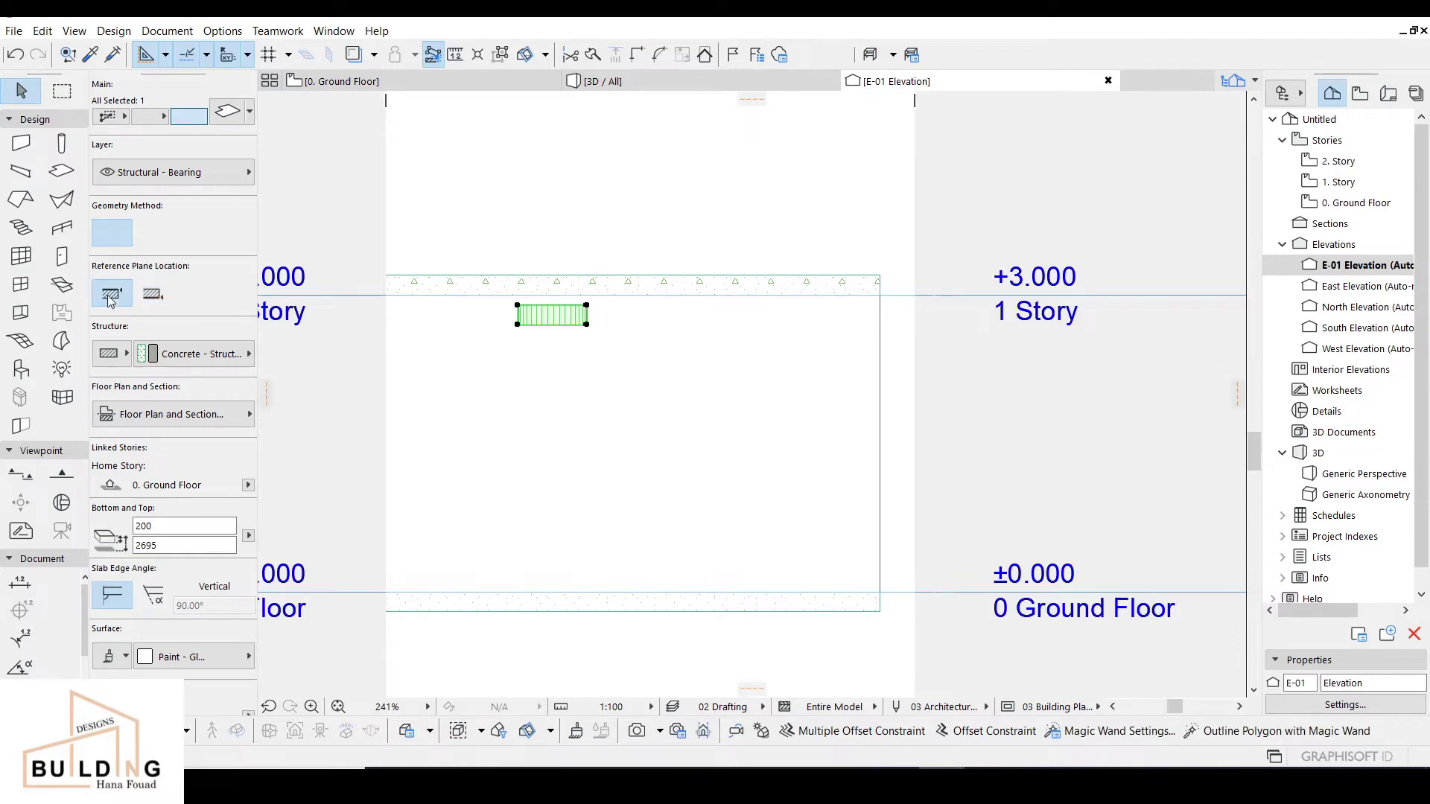
{"action": "key", "text": "ctrl+d"}
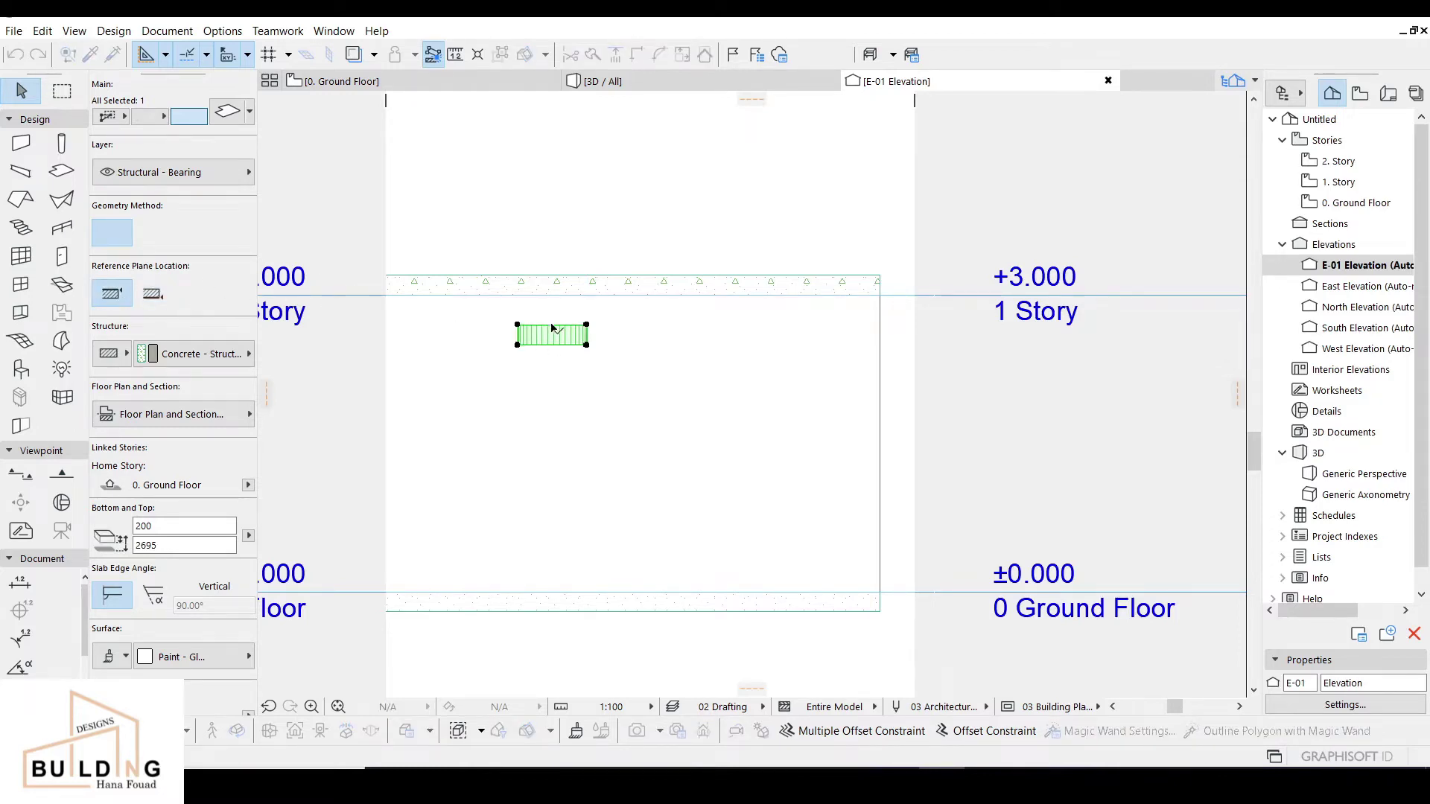
{"action": "left_click", "coordinate": [588, 326]}
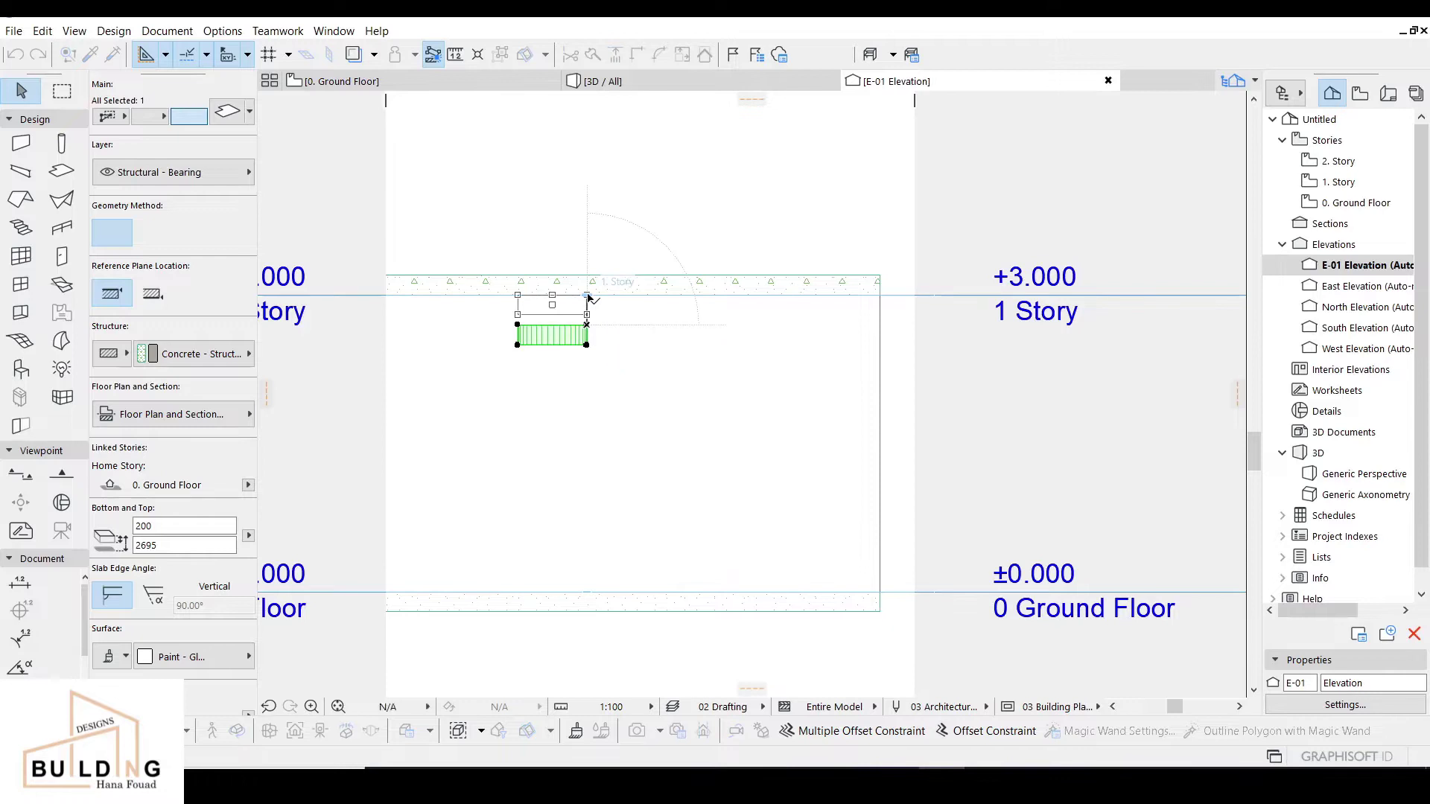
{"action": "left_click", "coordinate": [587, 295]}
Set the circular slab's thickness to 50 mm.
{"action": "left_click", "coordinate": [141, 527]}
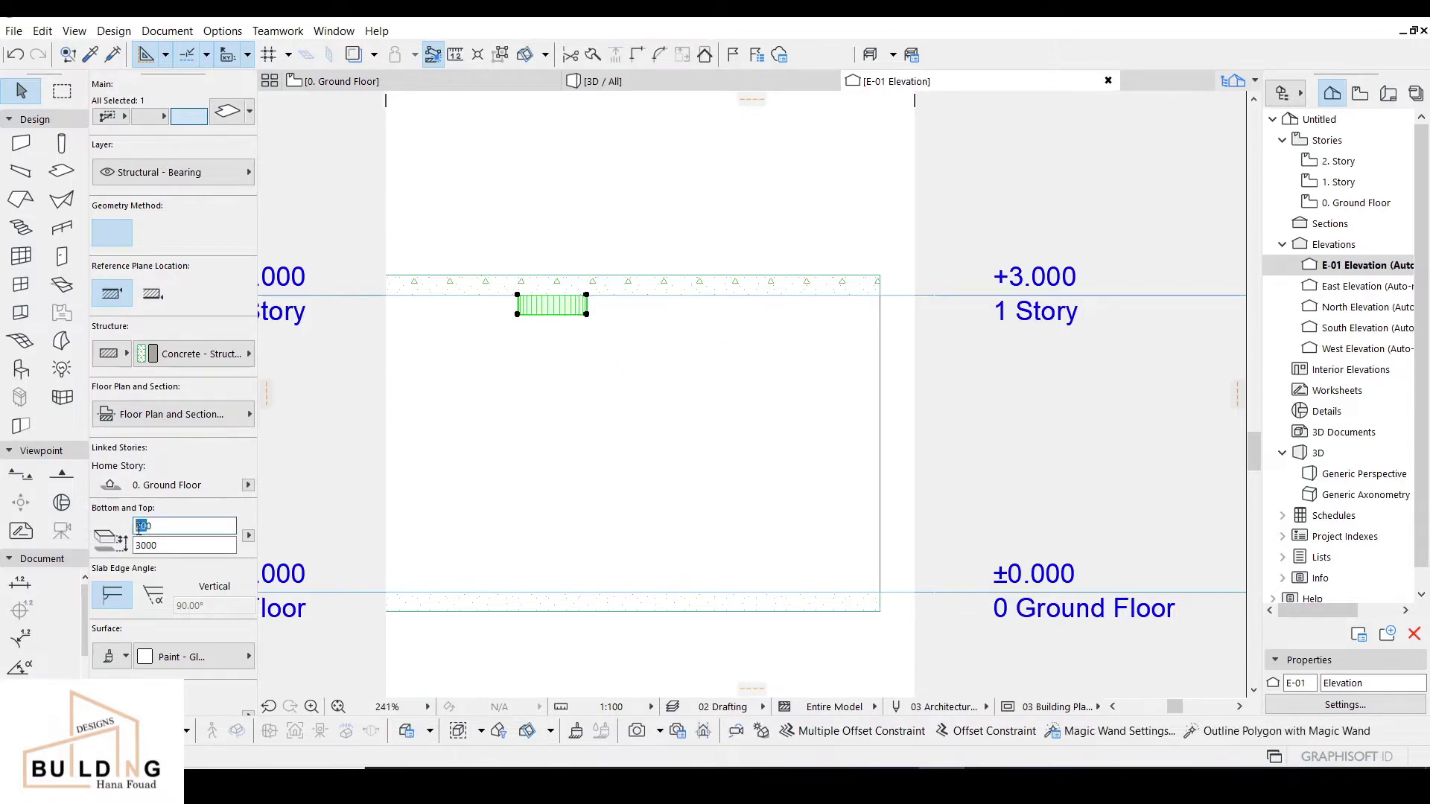
{"action": "left_click", "coordinate": [231, 542]}
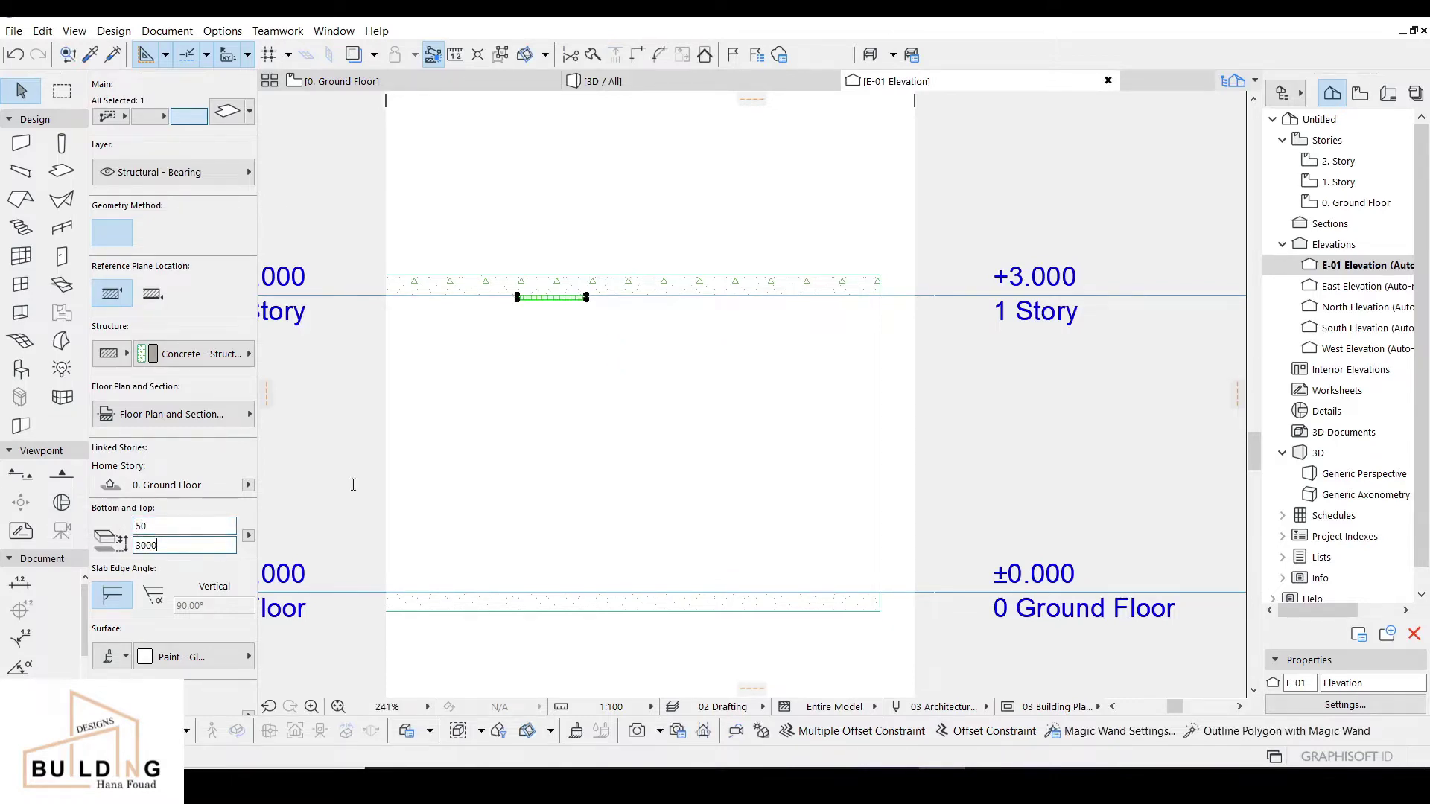
{"action": "left_click", "coordinate": [466, 269]}
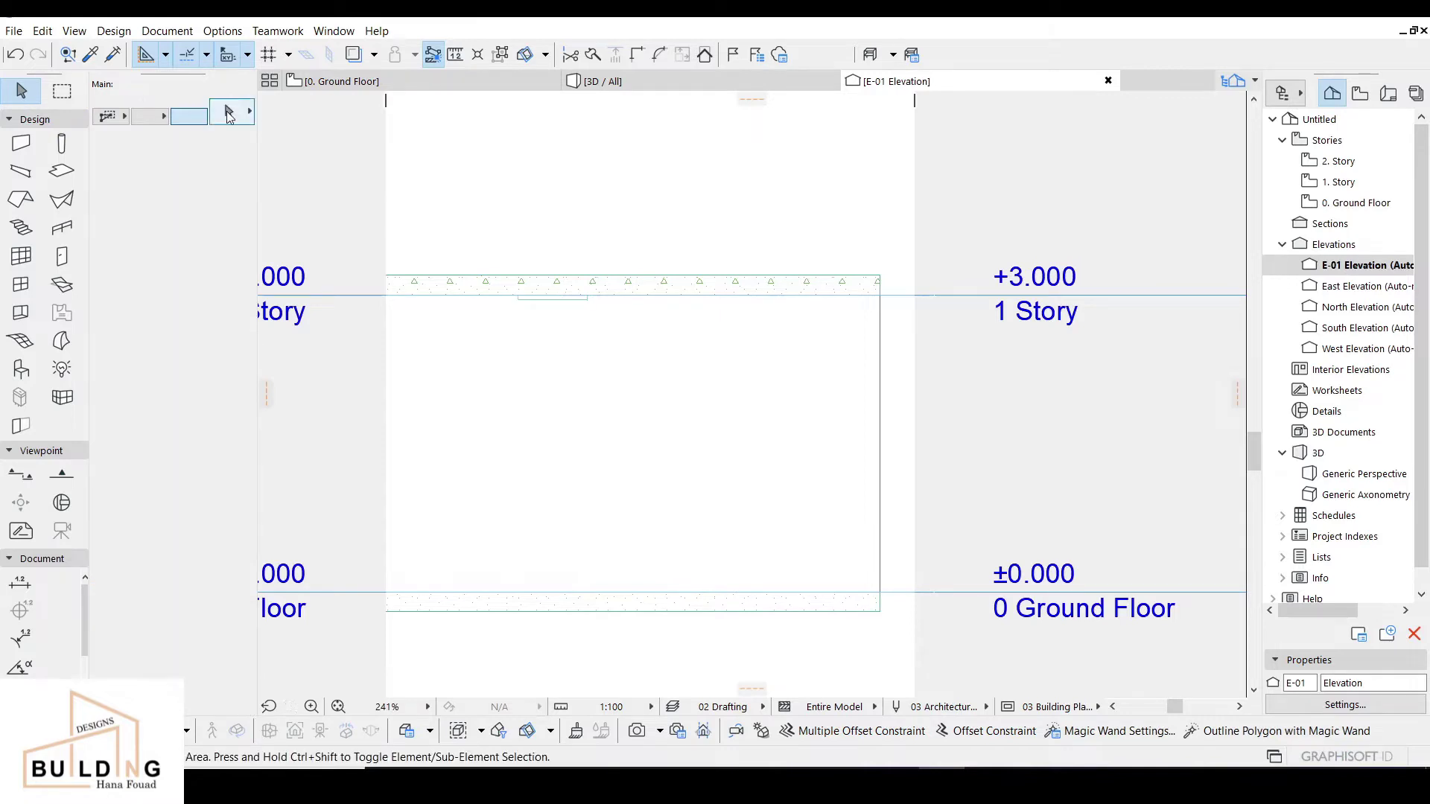
Set both the cut line pen and the uncut line pen of the circular slab to pen 1.
{"action": "left_click", "coordinate": [525, 304]}
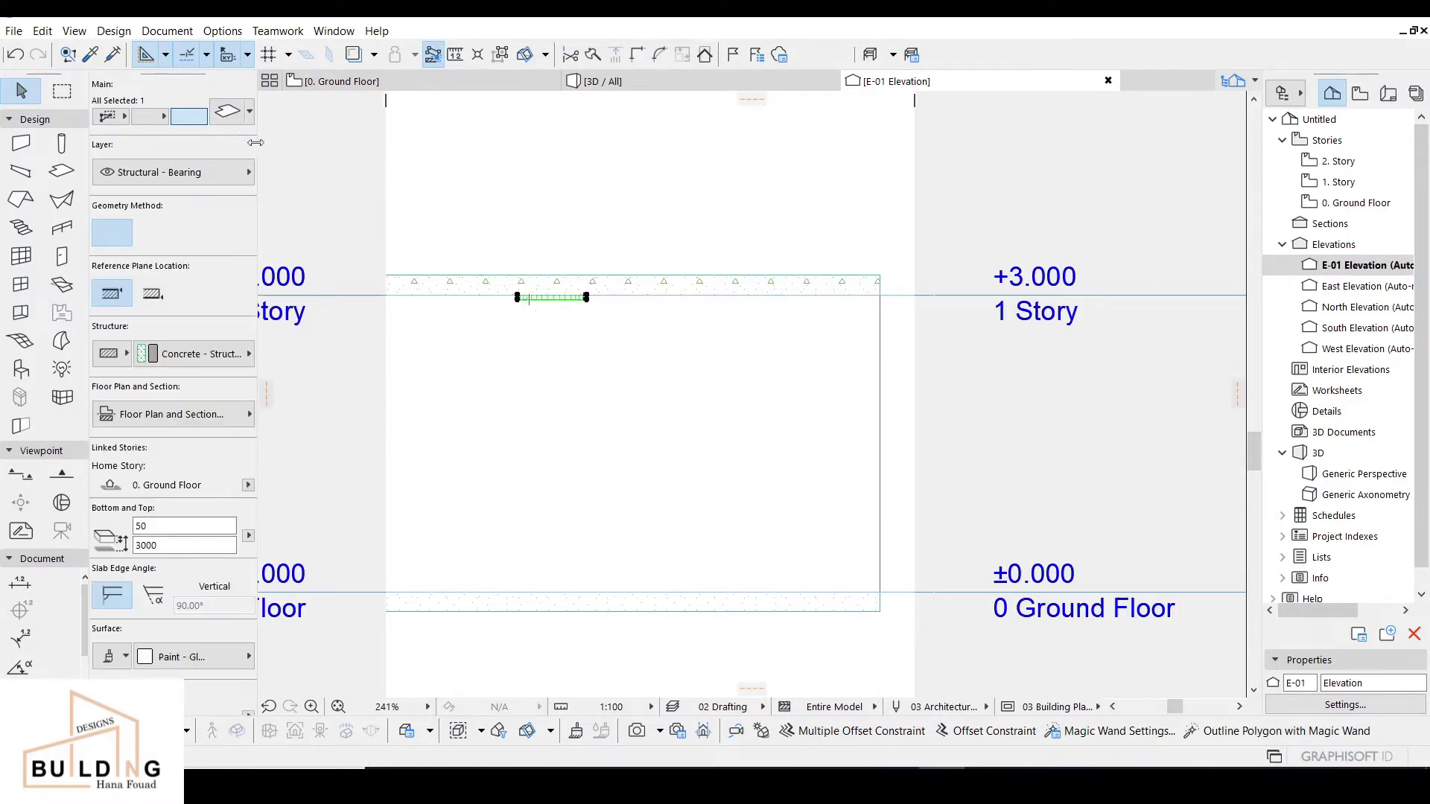
{"action": "left_click", "coordinate": [201, 118]}
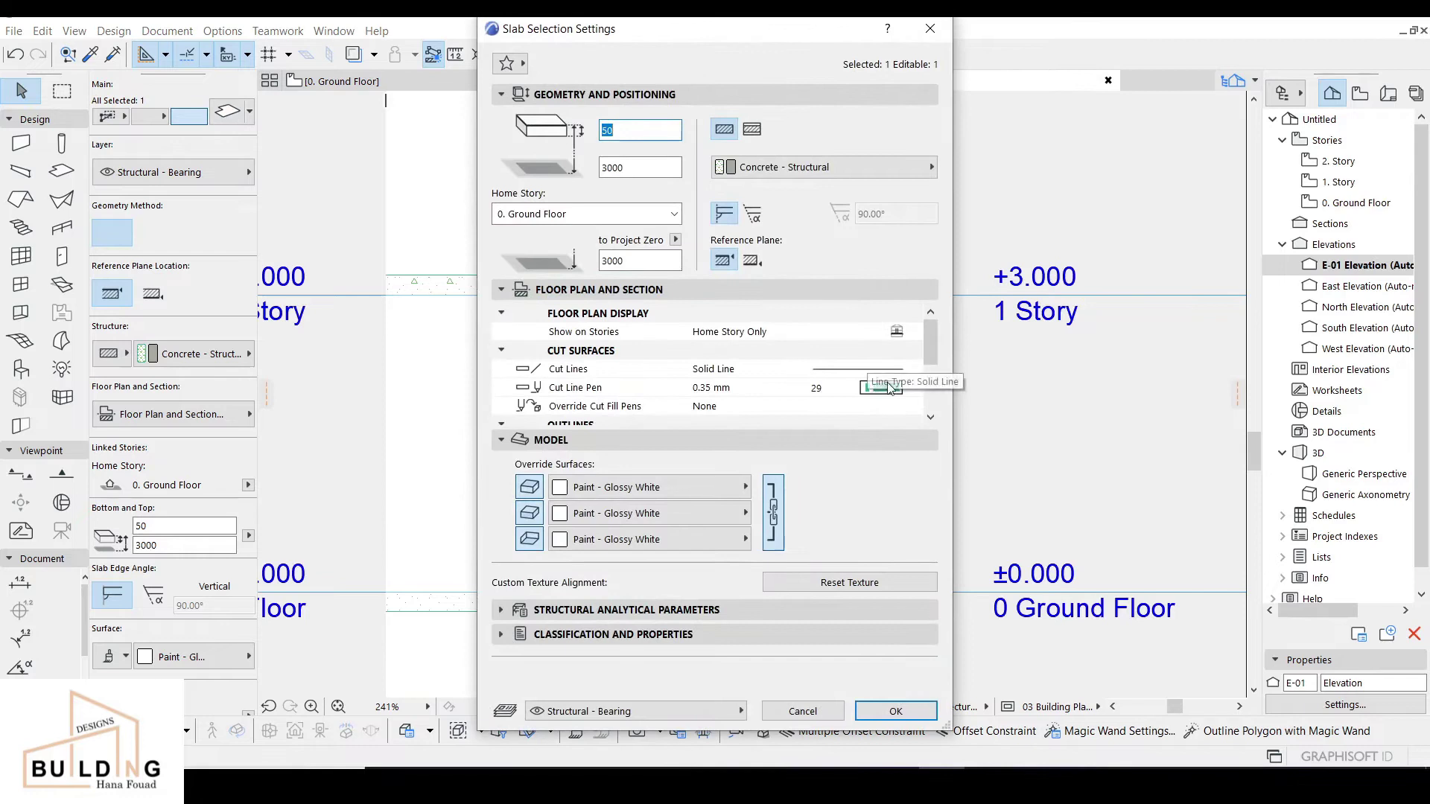
{"action": "left_click", "coordinate": [888, 391]}
{"action": "left_click", "coordinate": [931, 384]}
{"action": "scroll", "coordinate": [924, 395], "scroll_direction": "down", "scroll_amount": 3}
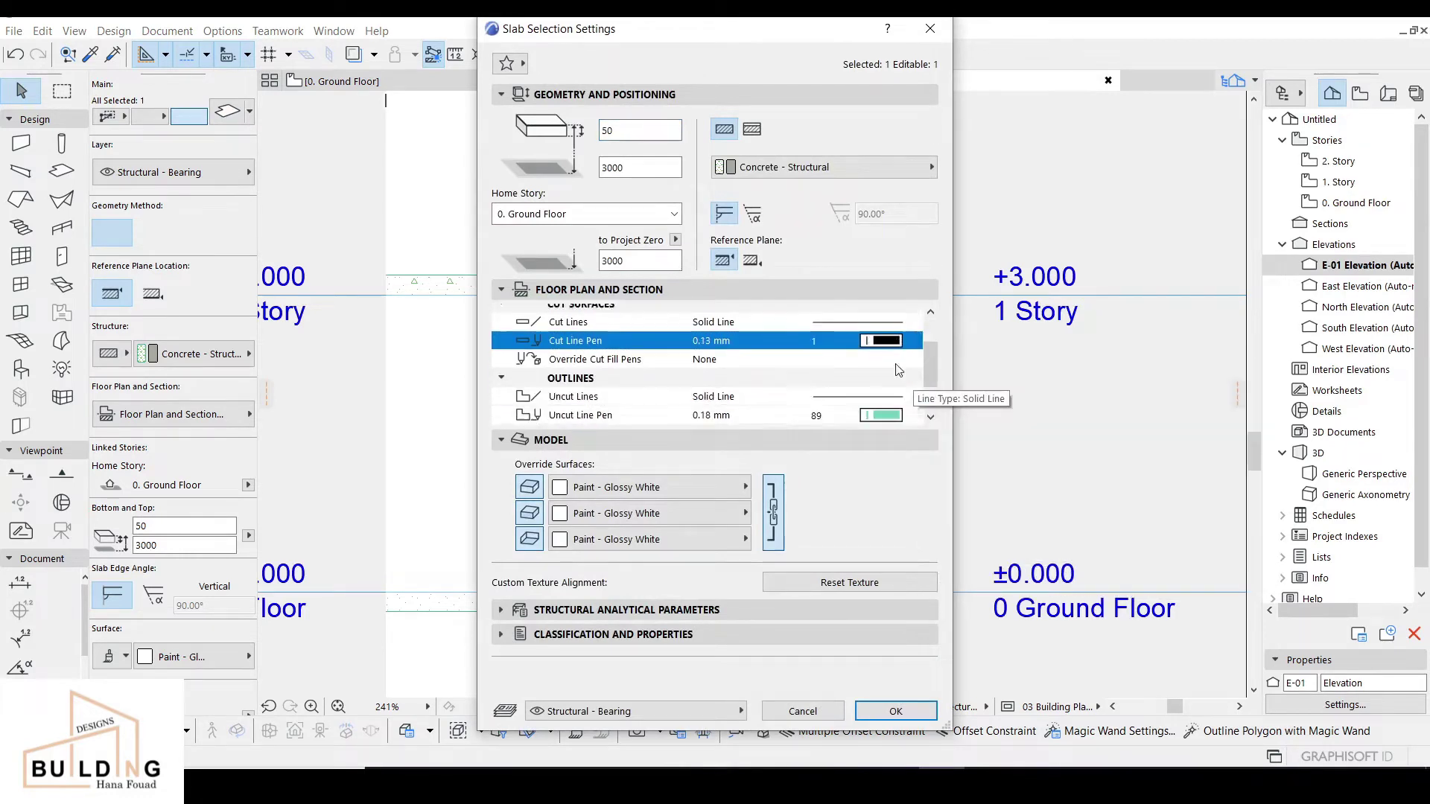
{"action": "left_click", "coordinate": [913, 406]}
{"action": "left_click", "coordinate": [930, 404]}
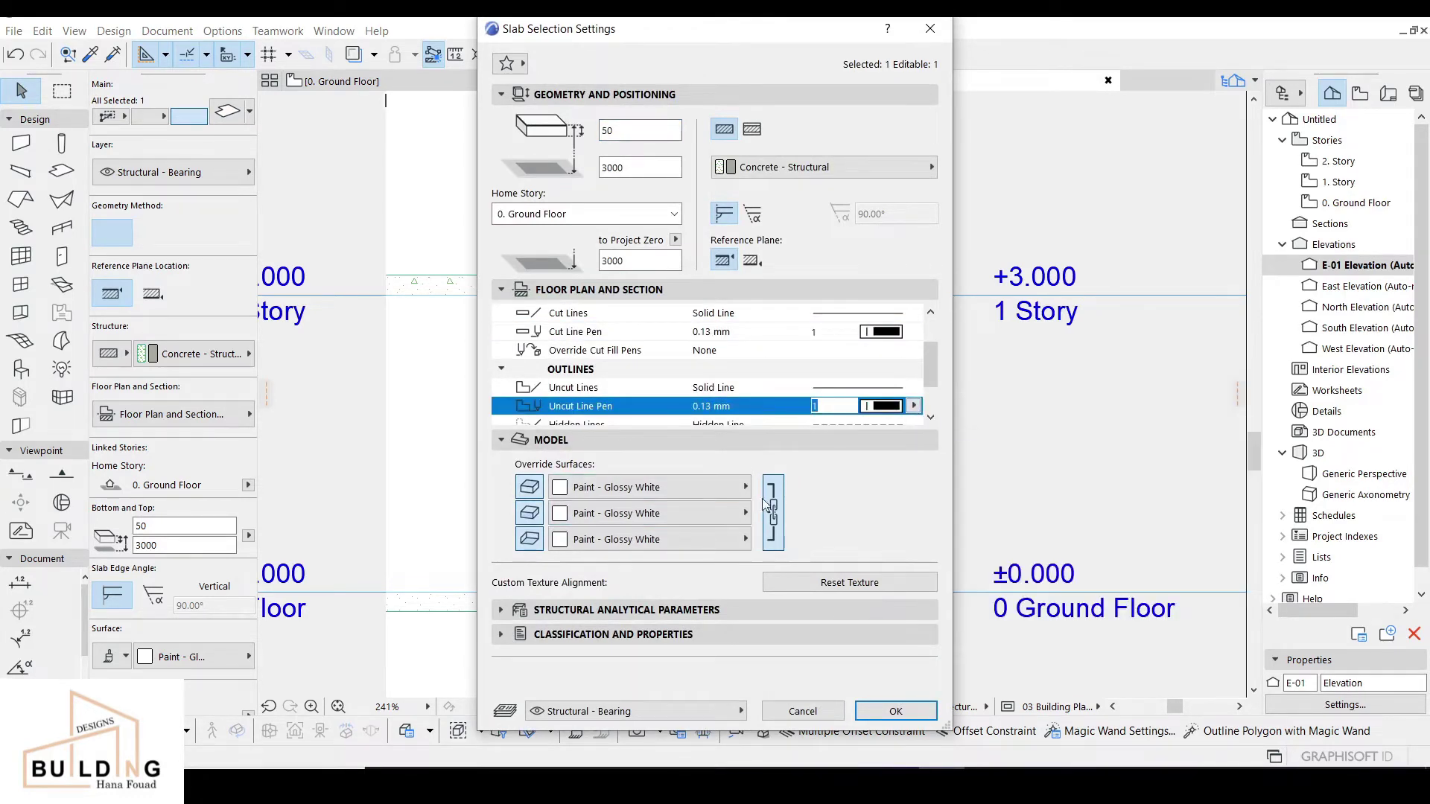
Override all surfaces of the circular slab with Metal - Bronze and check it in the 3D view.
{"action": "left_click", "coordinate": [709, 490]}
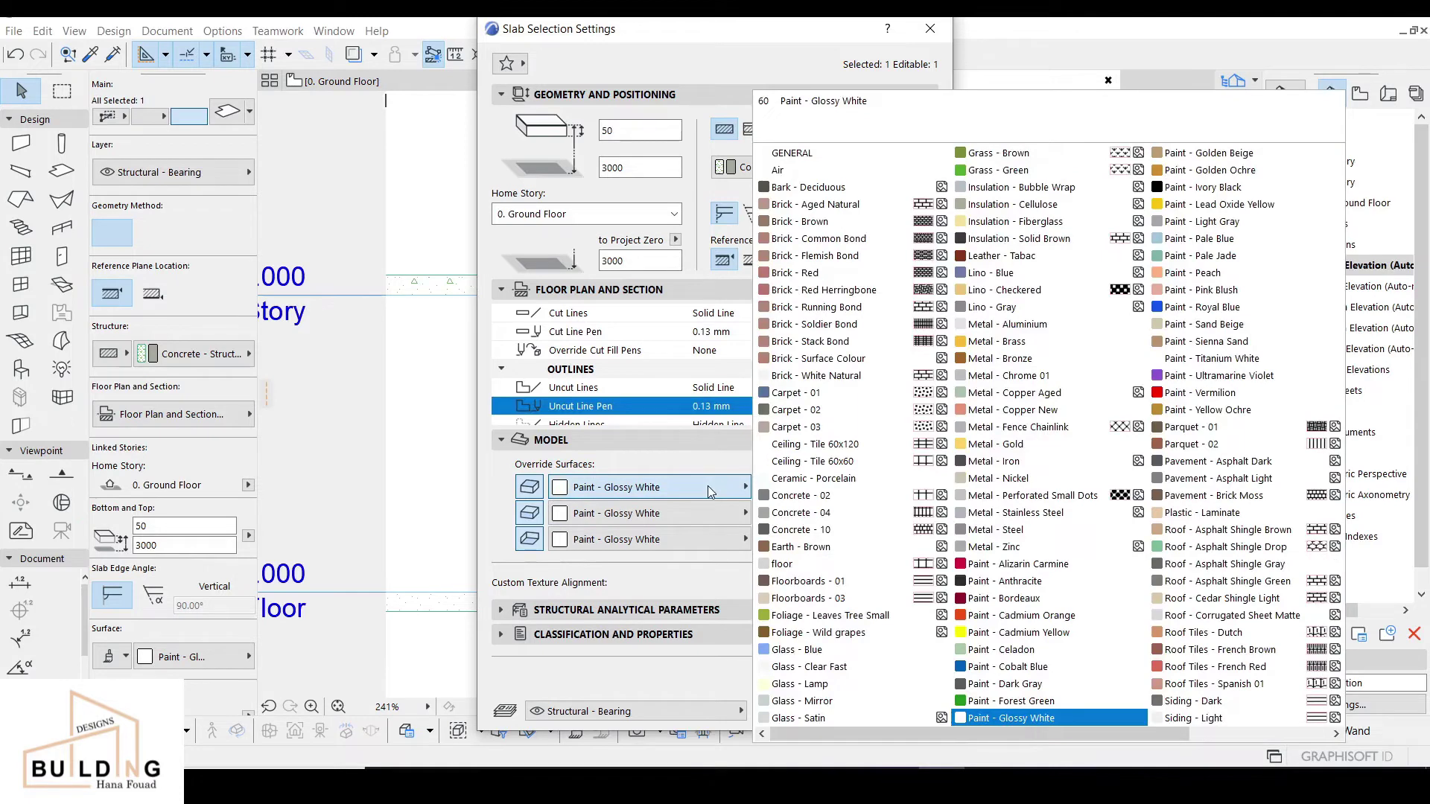
{"action": "left_click", "coordinate": [990, 360]}
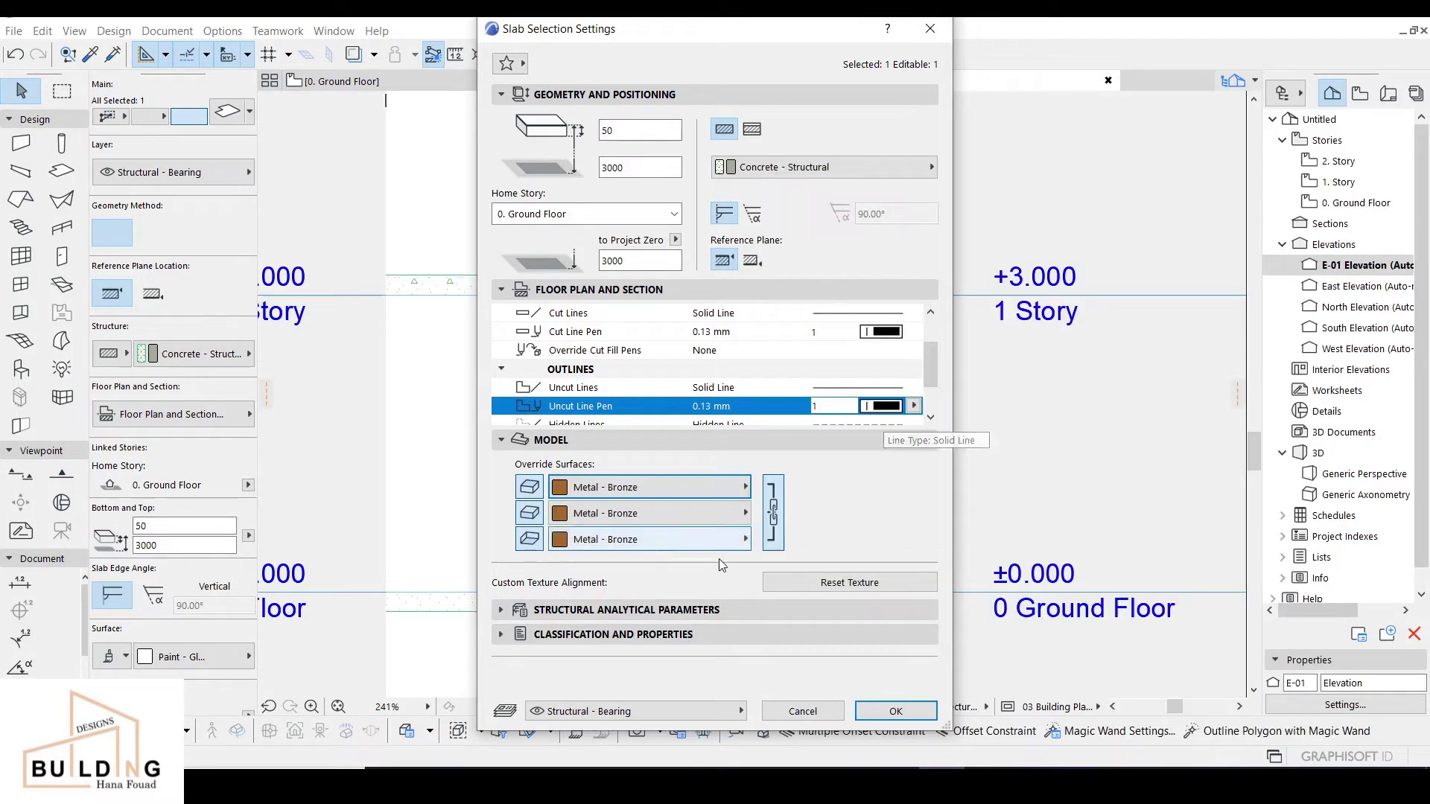
{"action": "left_click", "coordinate": [899, 711]}
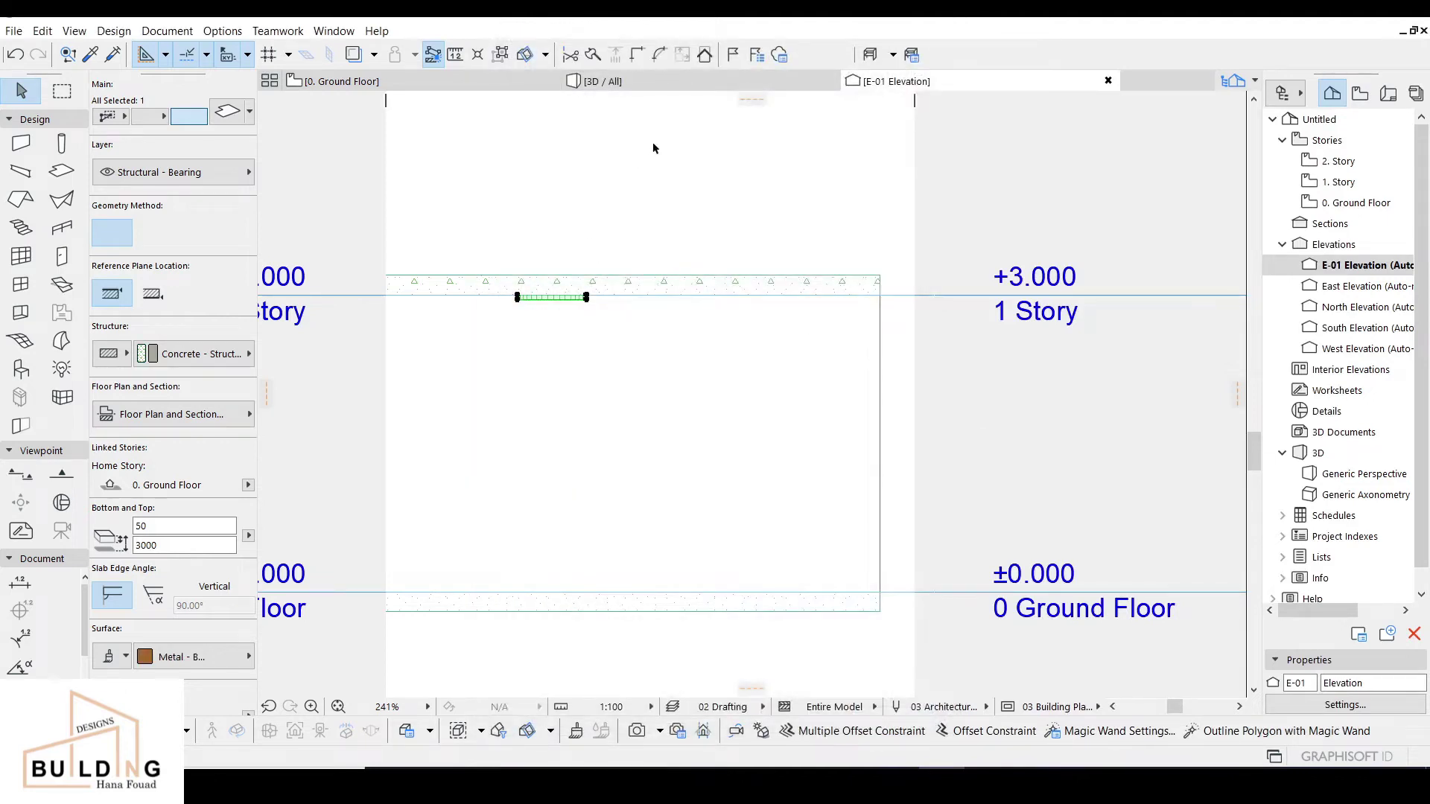
{"action": "left_click", "coordinate": [663, 84]}
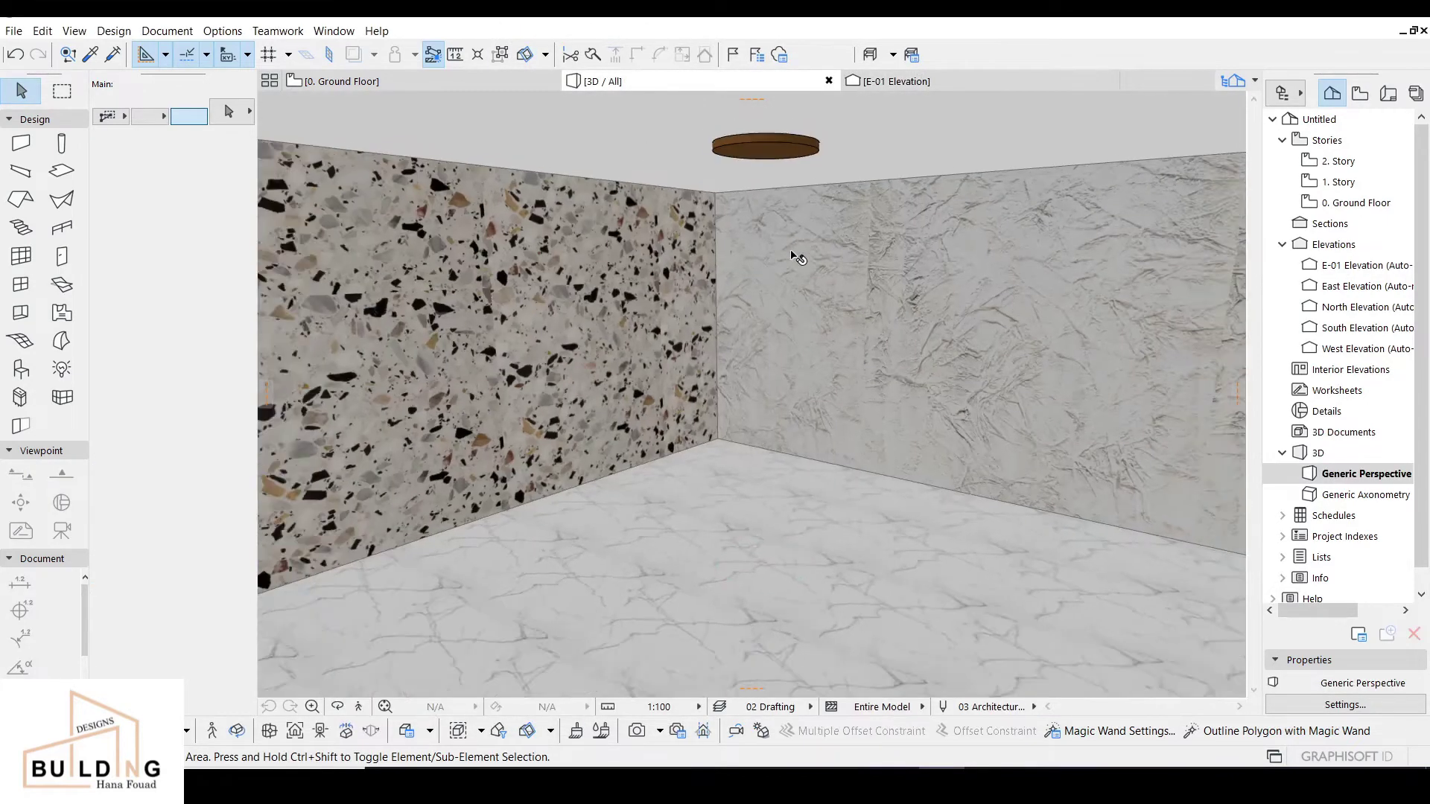
{"action": "left_click", "coordinate": [341, 81]}
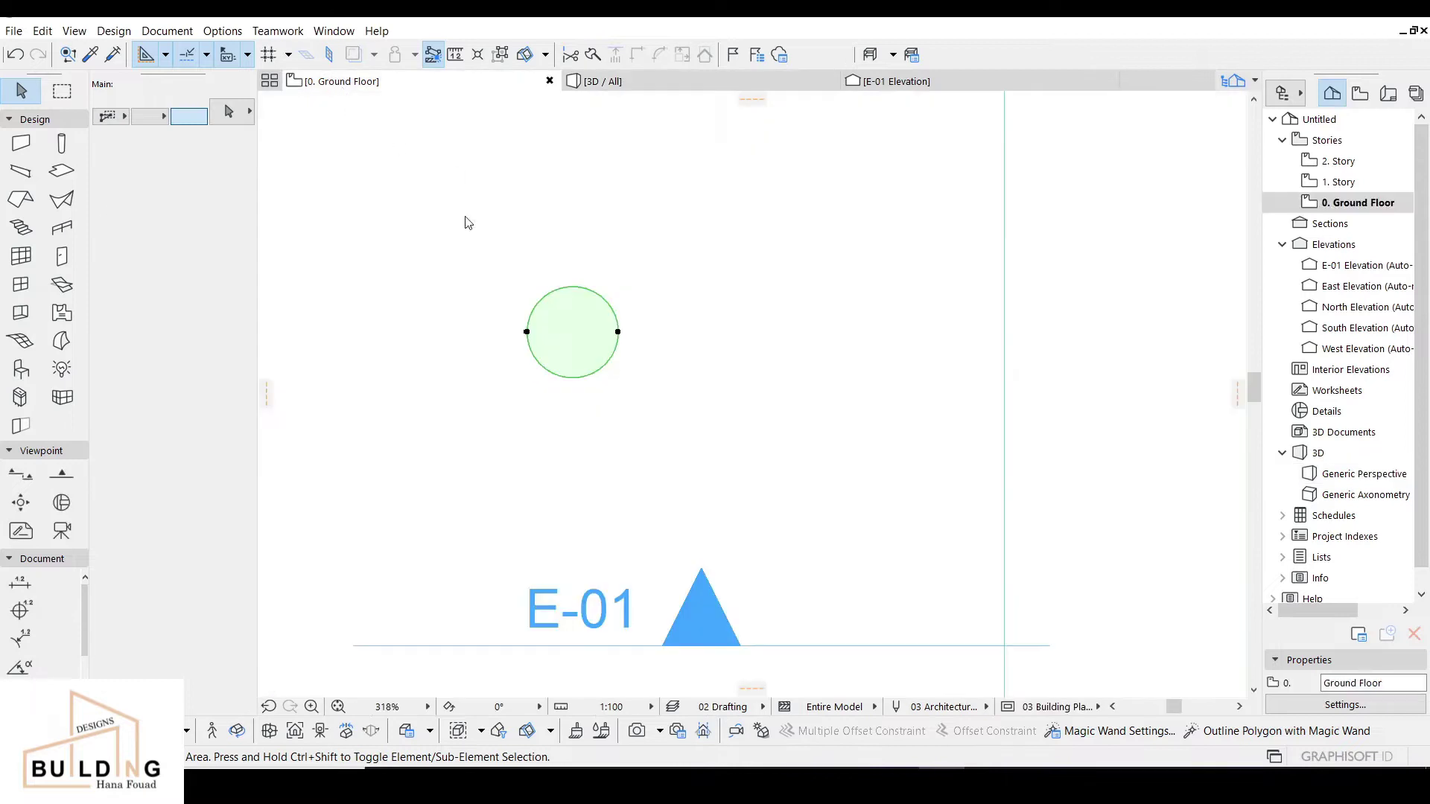
Draw a 2D circle with a 50 mm radius centred on the ceiling plate in the ground floor plan.
{"action": "left_click", "coordinate": [34, 451]}
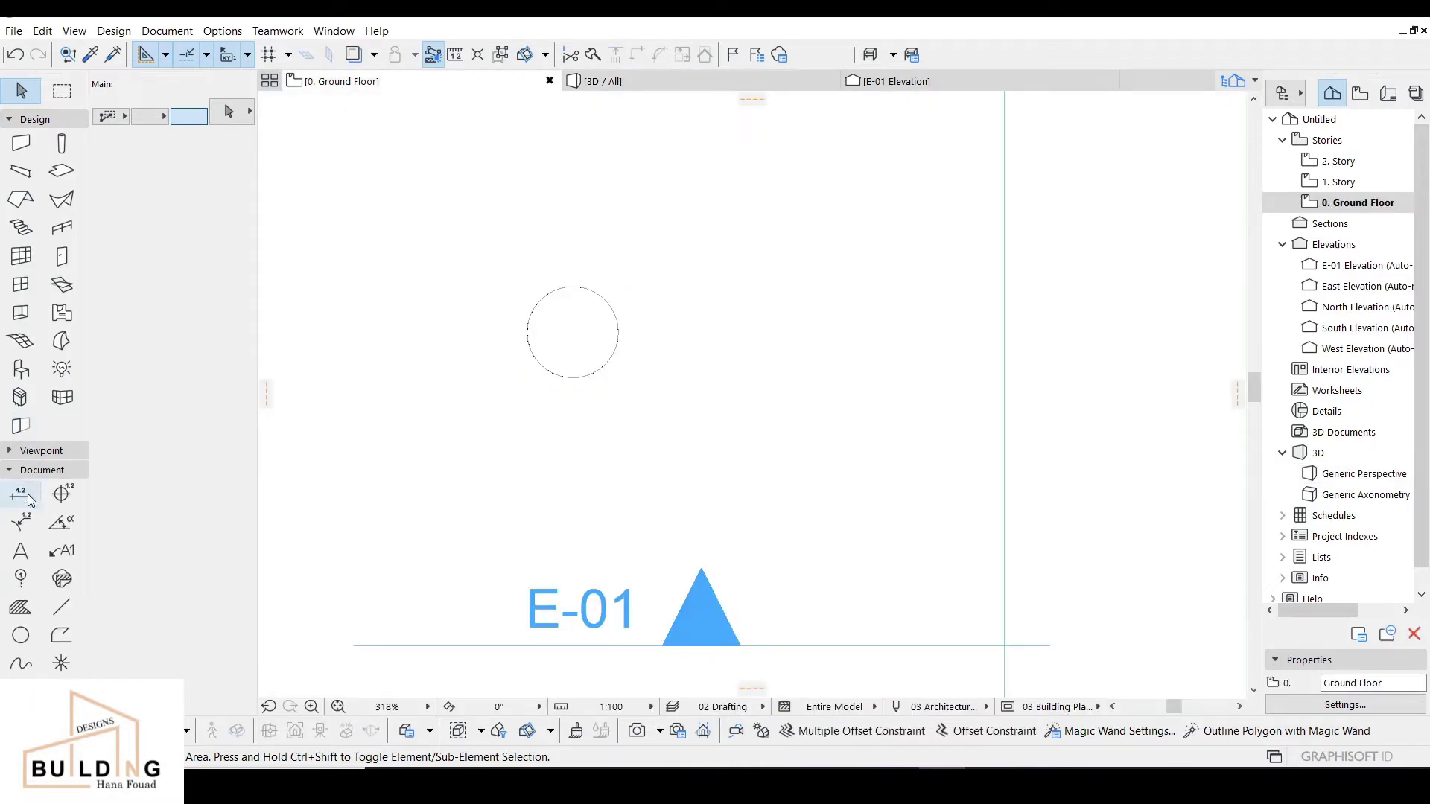
{"action": "left_click", "coordinate": [20, 639]}
{"action": "scroll", "coordinate": [533, 369], "scroll_direction": "up", "scroll_amount": 2}
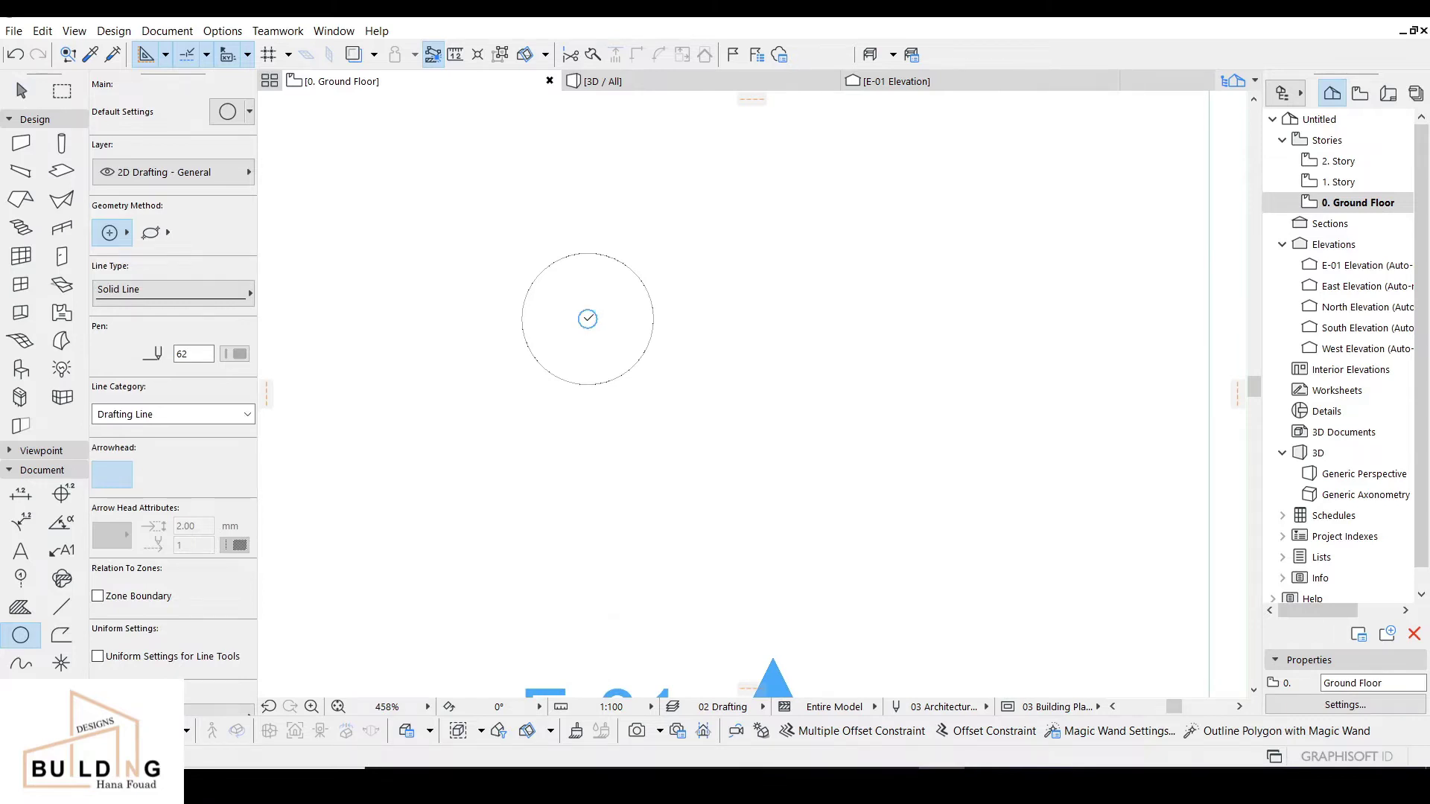
{"action": "left_click", "coordinate": [587, 319]}
{"action": "type", "text": "50"}
{"action": "key", "text": "Return"}
{"action": "left_click", "coordinate": [588, 319]}
{"action": "key", "text": "Escape"}
Move the 50 mm radius circle horizontally out of the ceiling plate, about 570 mm from the plate's centre.
{"action": "scroll", "coordinate": [588, 320], "scroll_direction": "up", "scroll_amount": 3}
{"action": "left_click", "coordinate": [590, 313]}
{"action": "key", "text": "Escape"}
{"action": "left_click", "coordinate": [595, 306]}
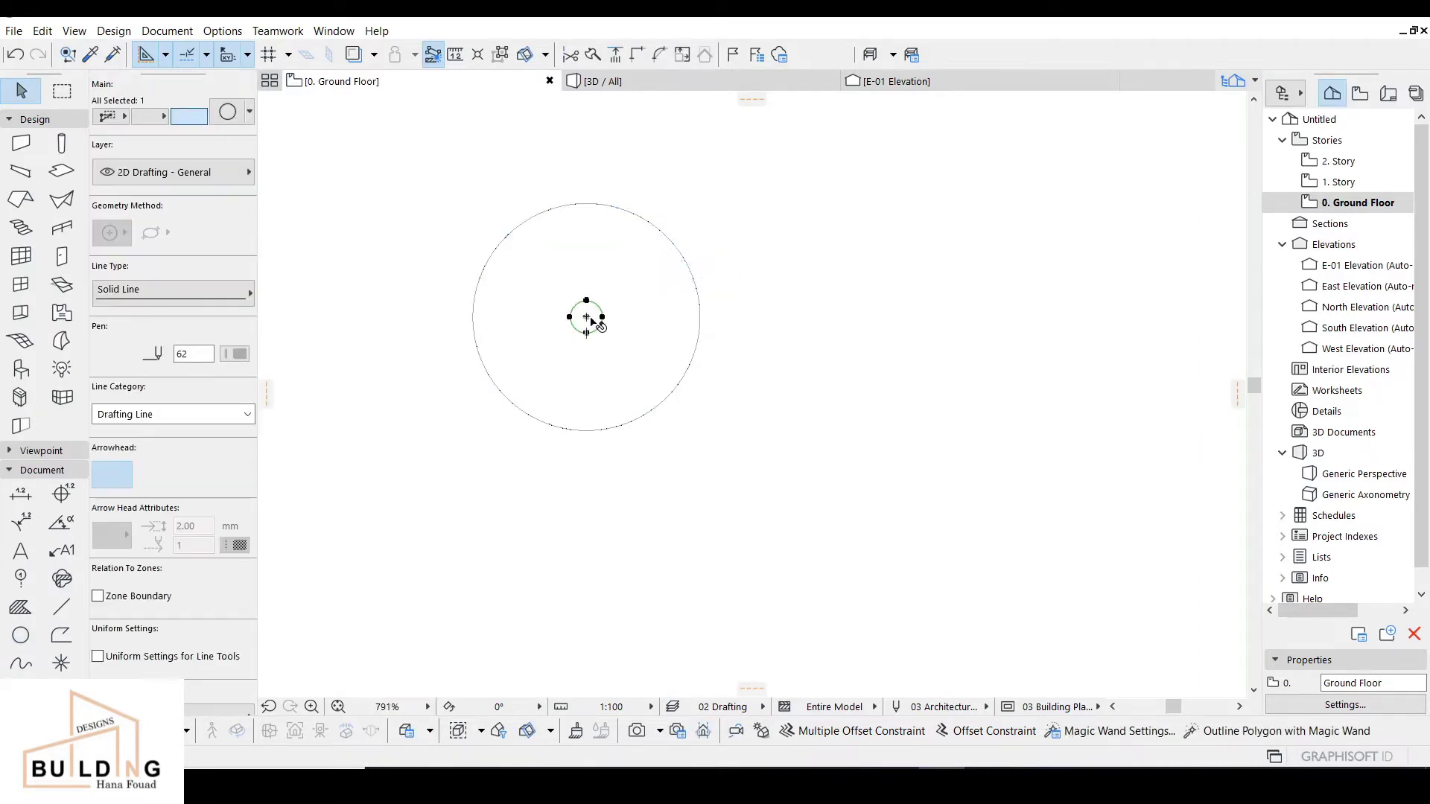
{"action": "key", "text": "ctrl+d"}
{"action": "left_click", "coordinate": [586, 317]}
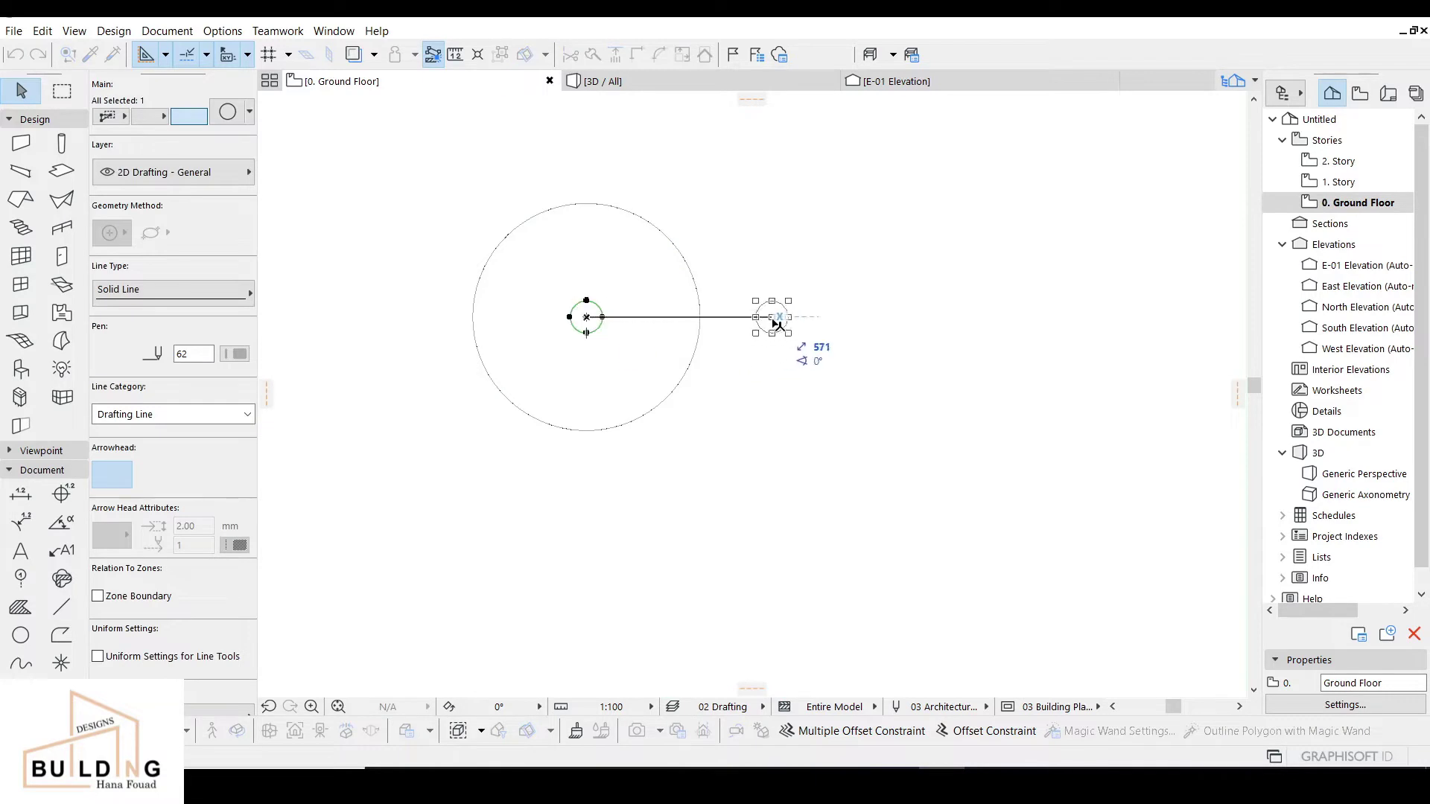
{"action": "left_click", "coordinate": [774, 317]}
Create a slab from the small circle's outline with the Magic Wand.
{"action": "left_click", "coordinate": [61, 171]}
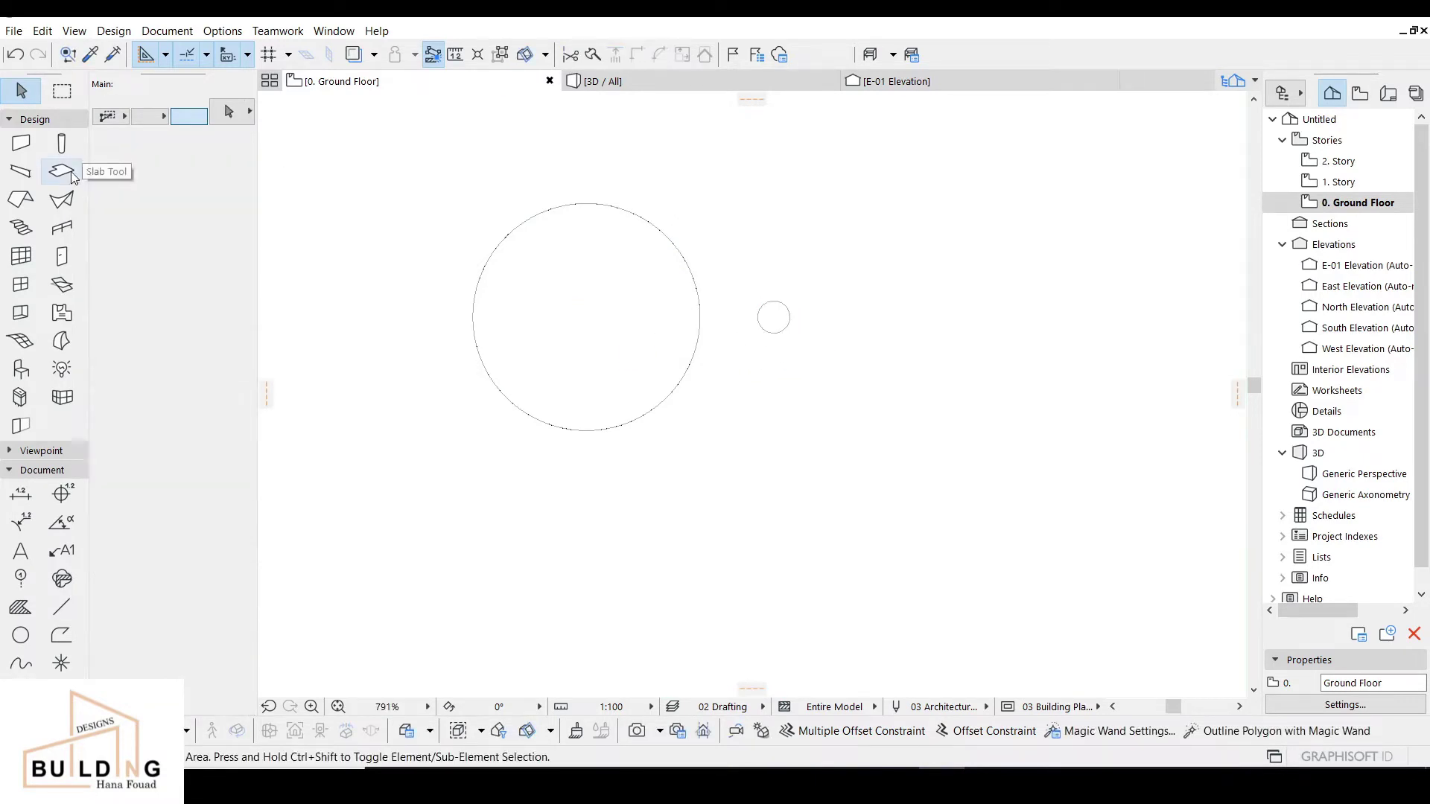
{"action": "left_click", "coordinate": [61, 171]}
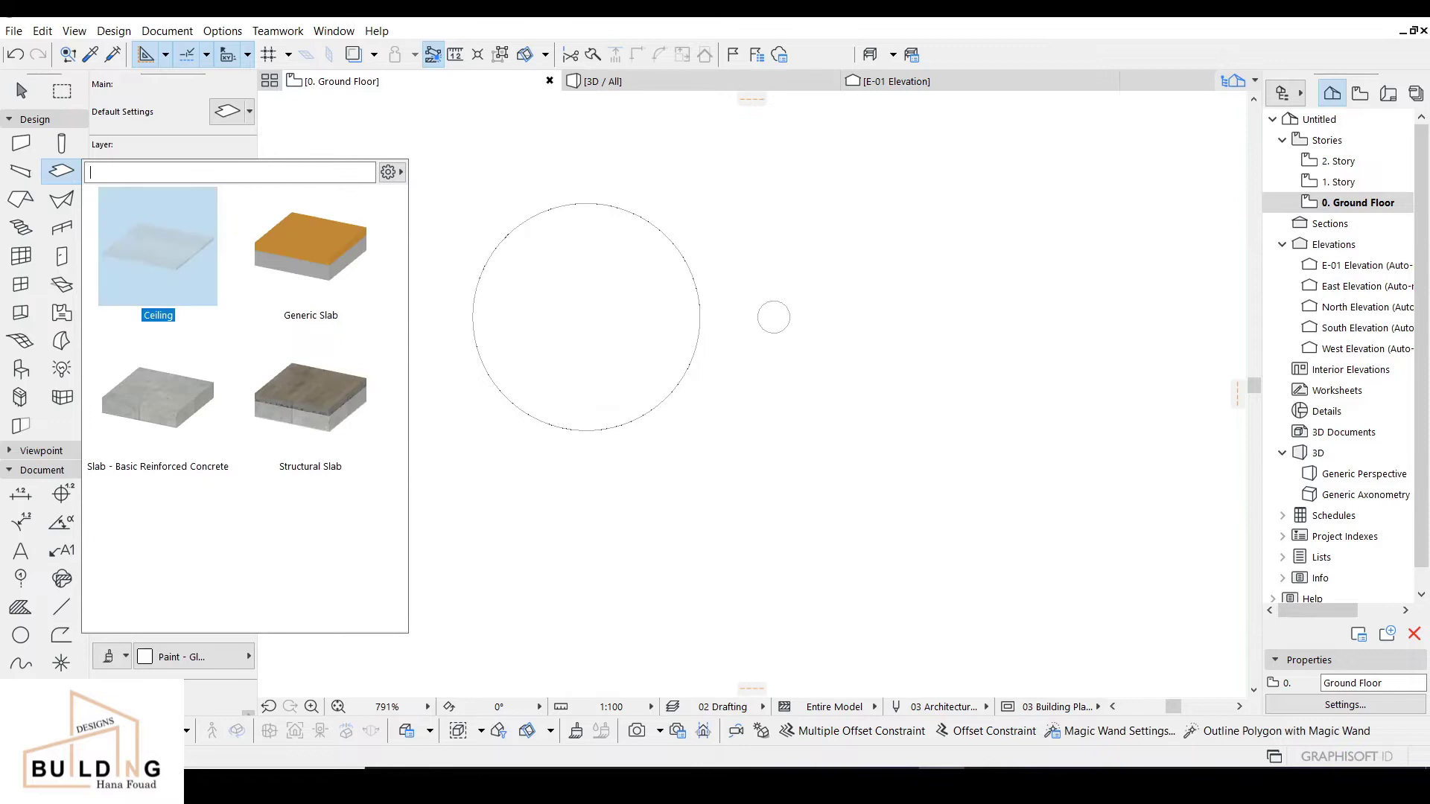
{"action": "left_click", "coordinate": [61, 173]}
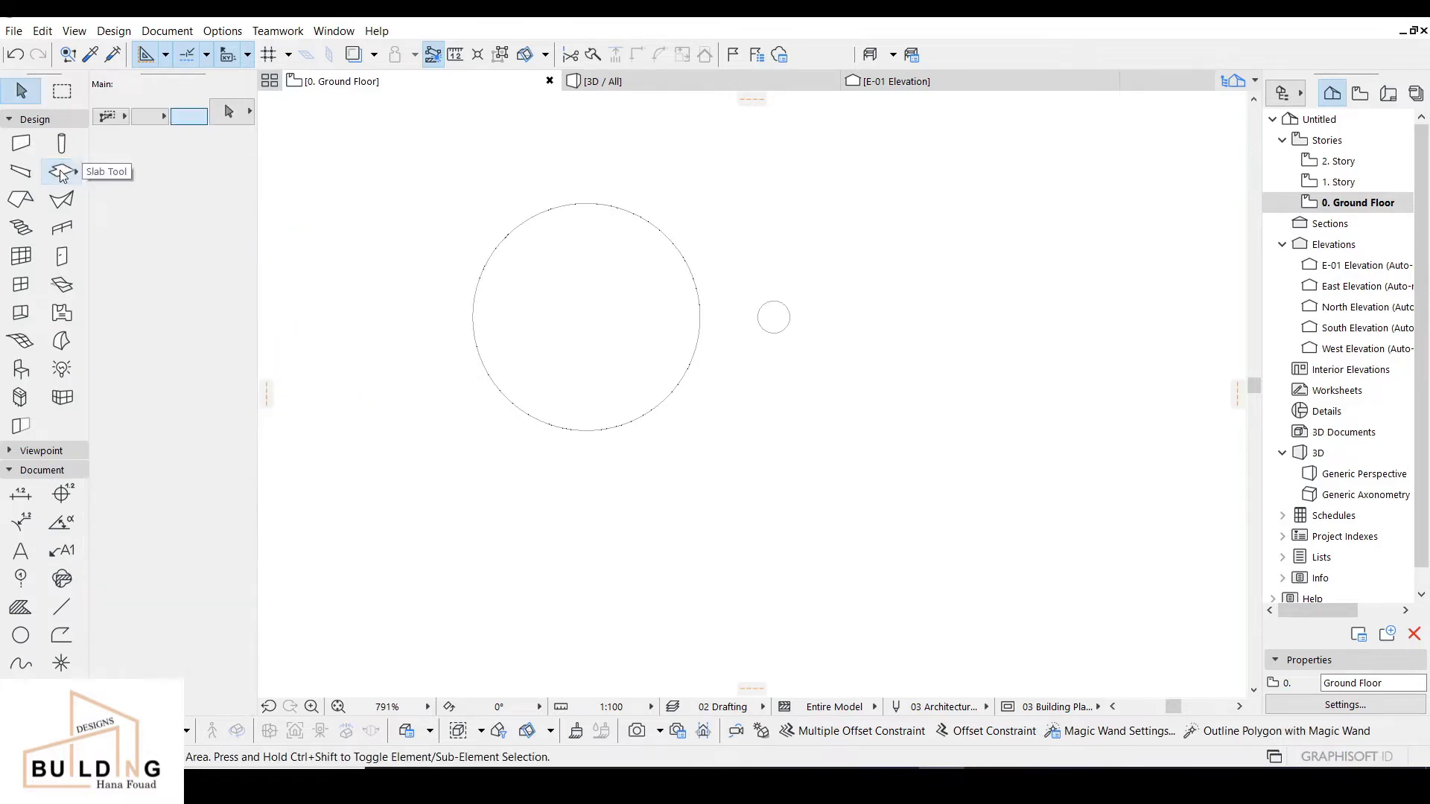
{"action": "left_click", "coordinate": [61, 171]}
{"action": "scroll", "coordinate": [776, 303], "scroll_direction": "up", "scroll_amount": 4}
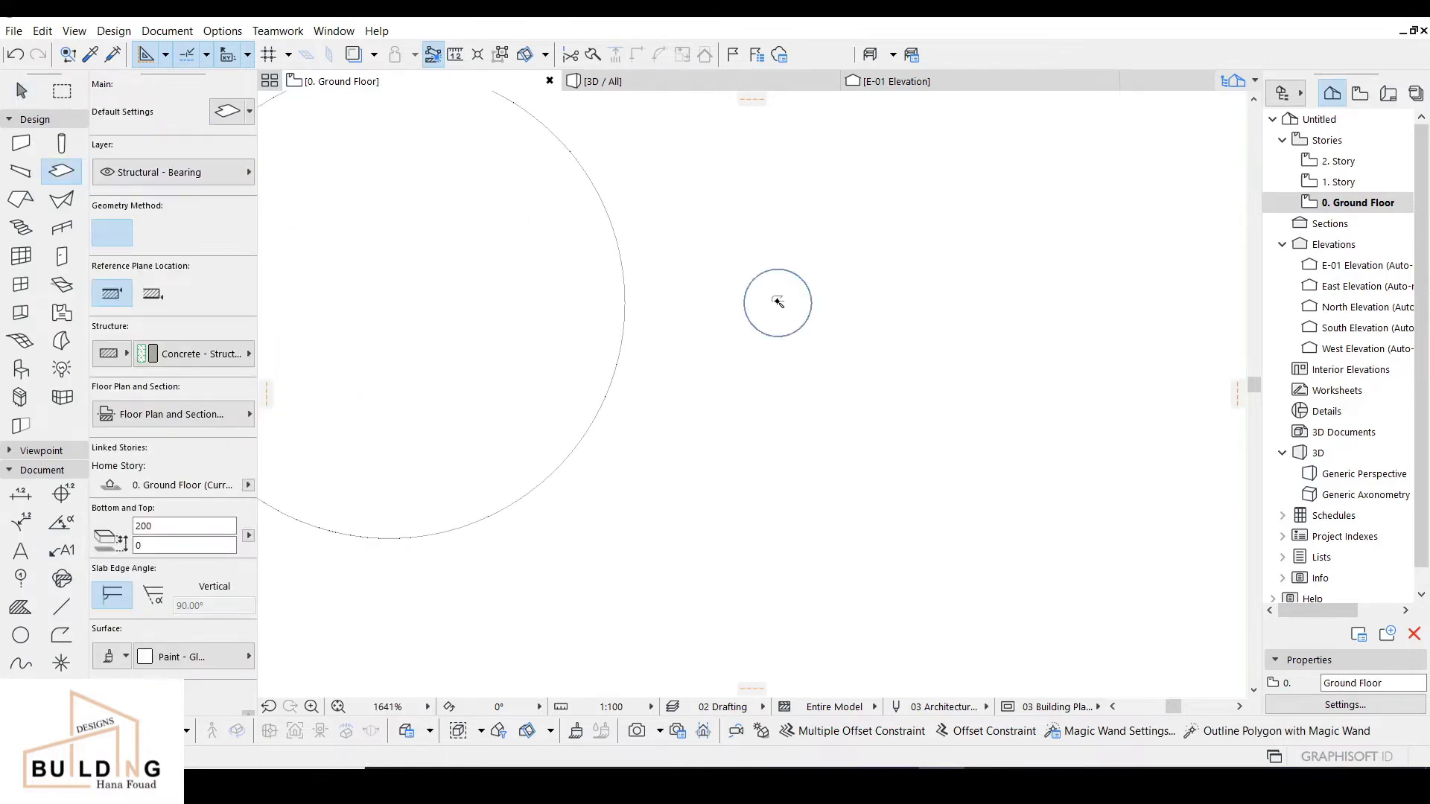
{"action": "left_click", "coordinate": [779, 302]}
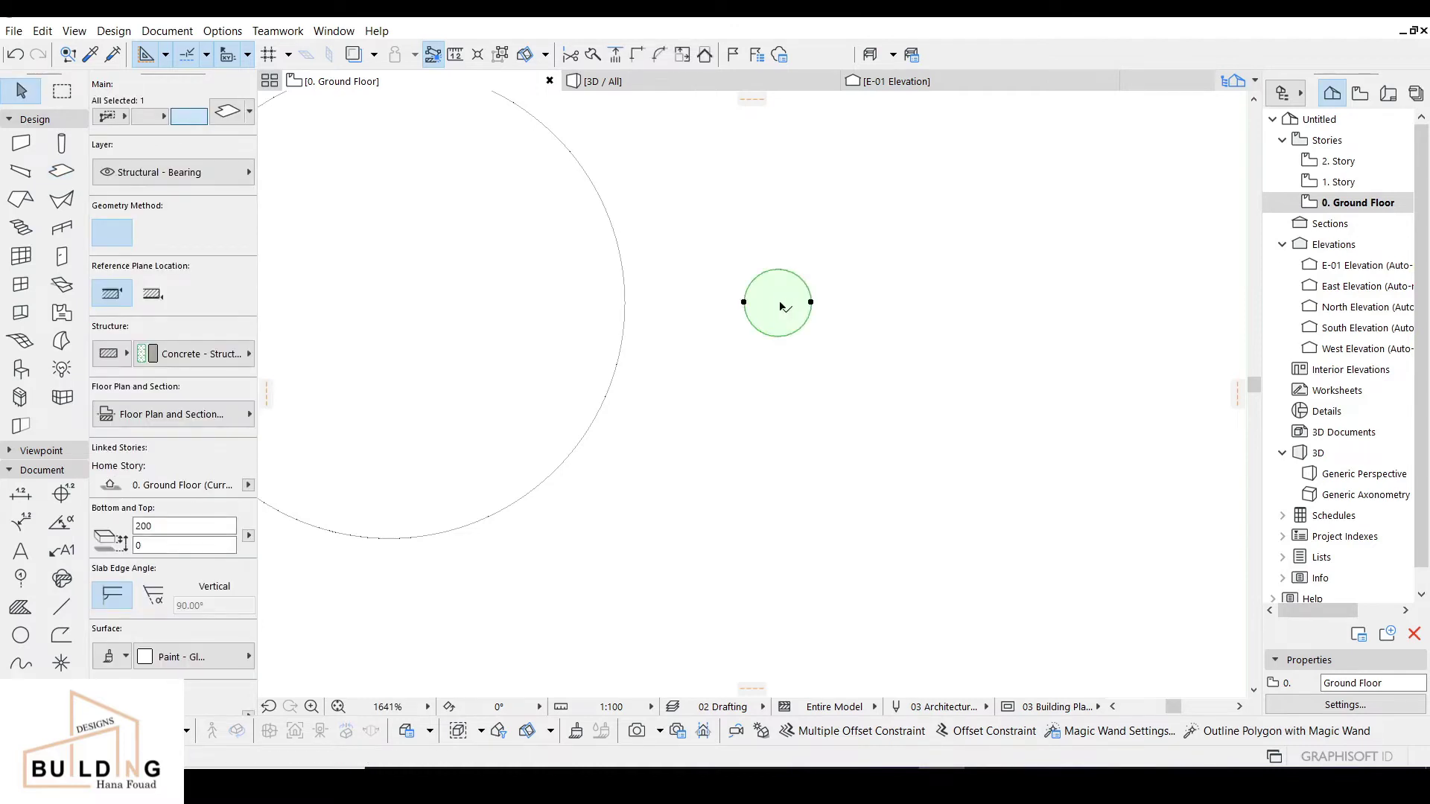
Move the small circular slab to the centre of the ceiling plate, leaving the 2D circle in place.
{"action": "left_click", "coordinate": [777, 305]}
{"action": "scroll", "coordinate": [674, 338], "scroll_direction": "down", "scroll_amount": 2}
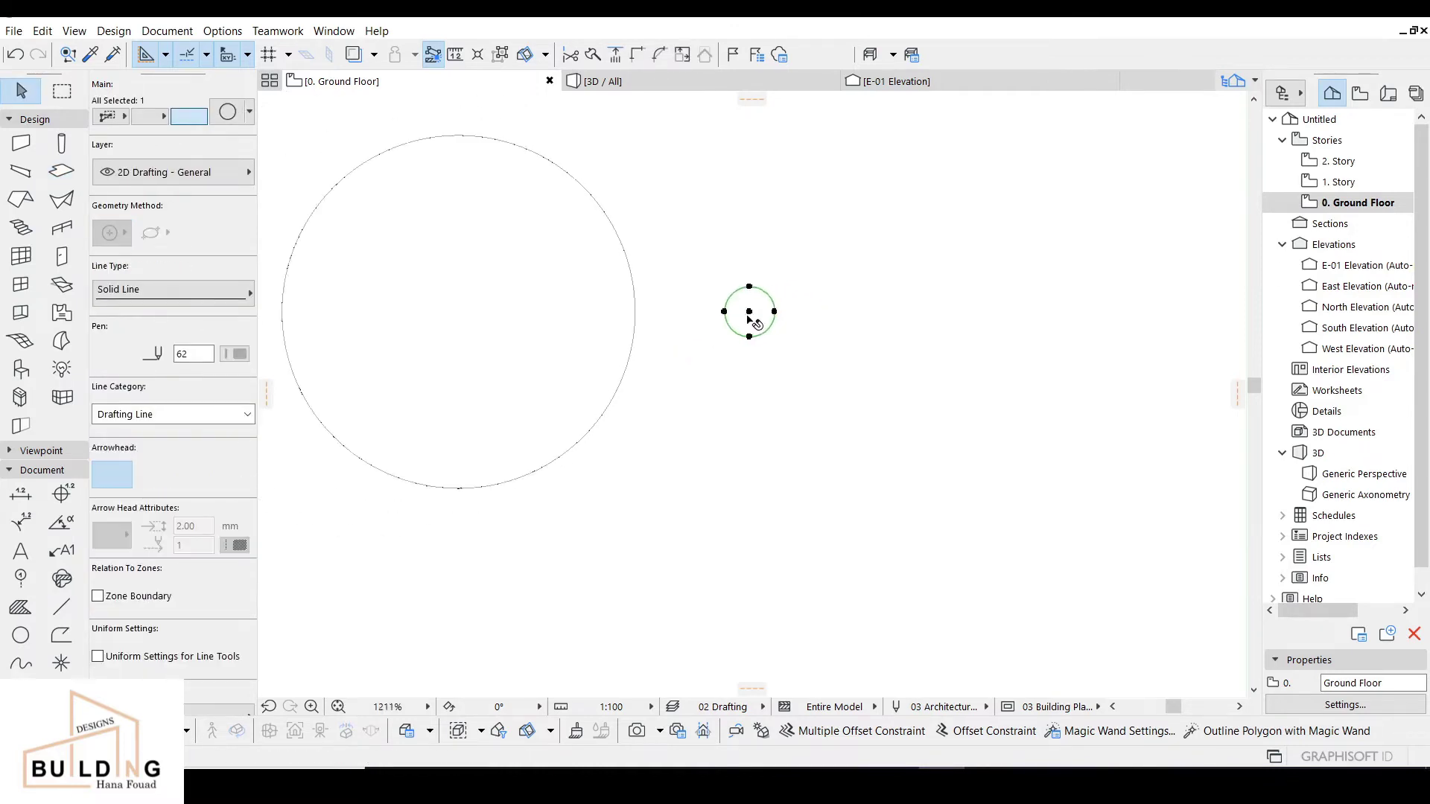
{"action": "left_click", "coordinate": [778, 327]}
{"action": "left_click", "coordinate": [760, 315]}
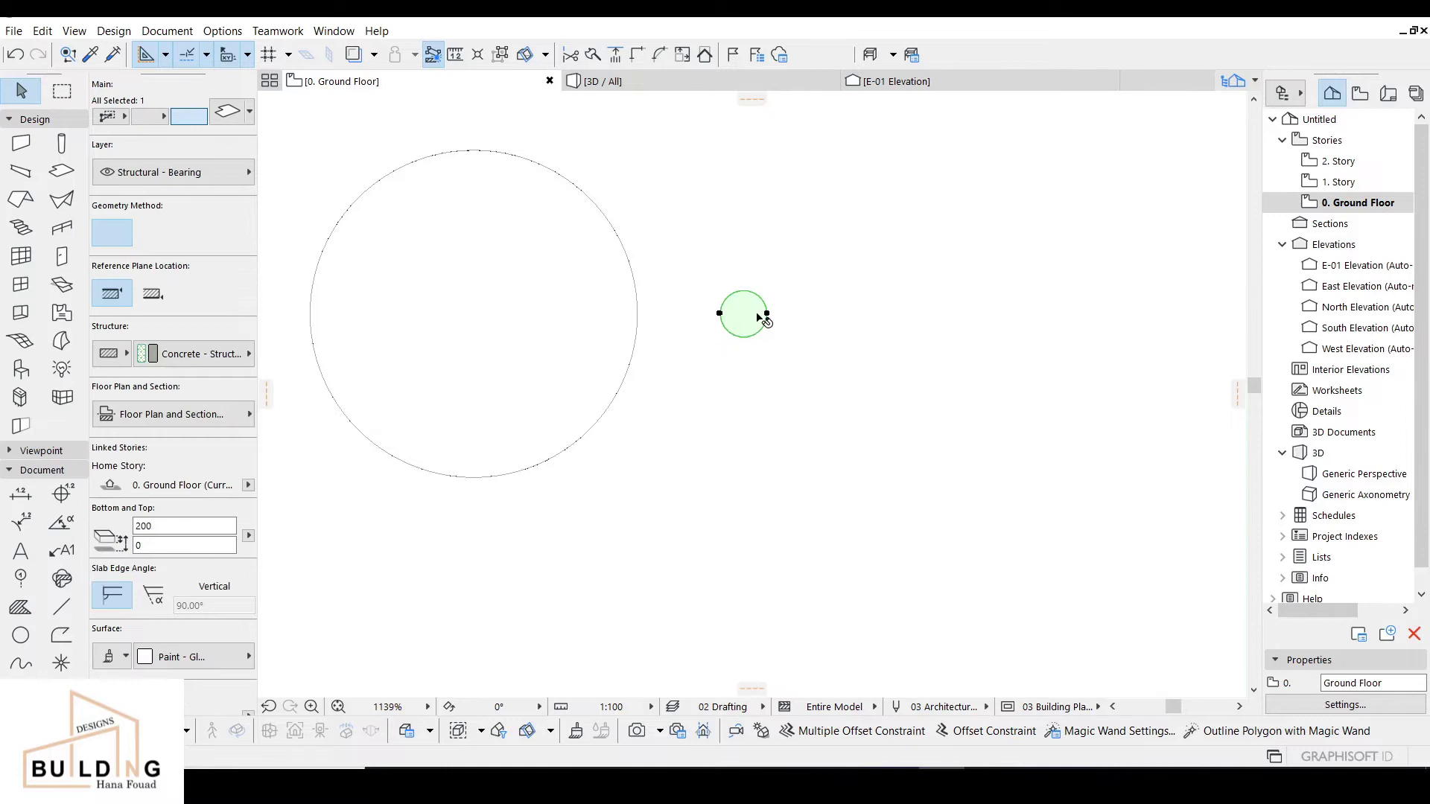
{"action": "left_click_drag", "start_coordinate": [744, 313], "coordinate": [474, 314]}
{"action": "key", "text": "Escape"}
Set the small slab's reference plane to its bottom and move it up in the E-01 elevation against the ceiling plate's underside.
{"action": "left_click", "coordinate": [613, 83]}
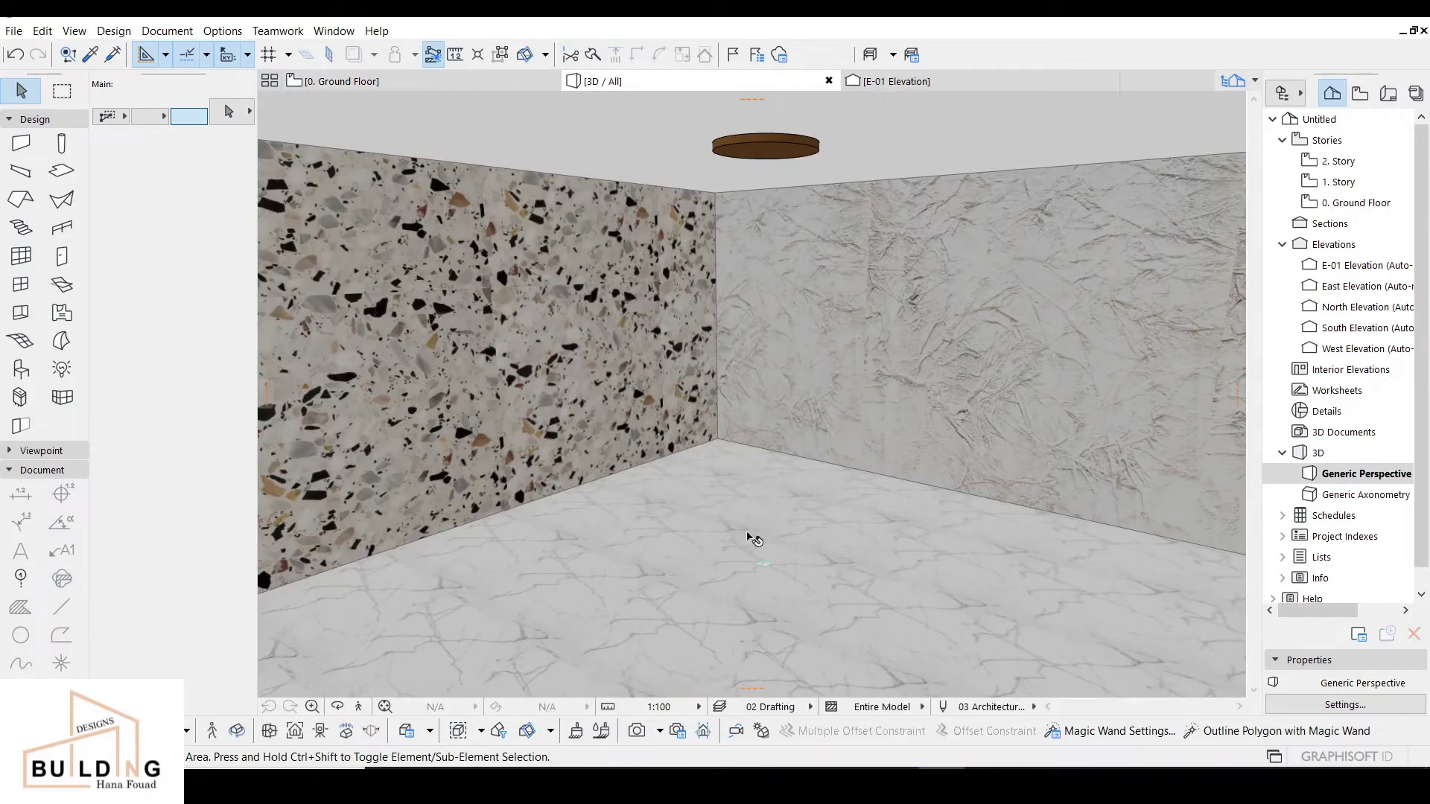
{"action": "left_click", "coordinate": [768, 568]}
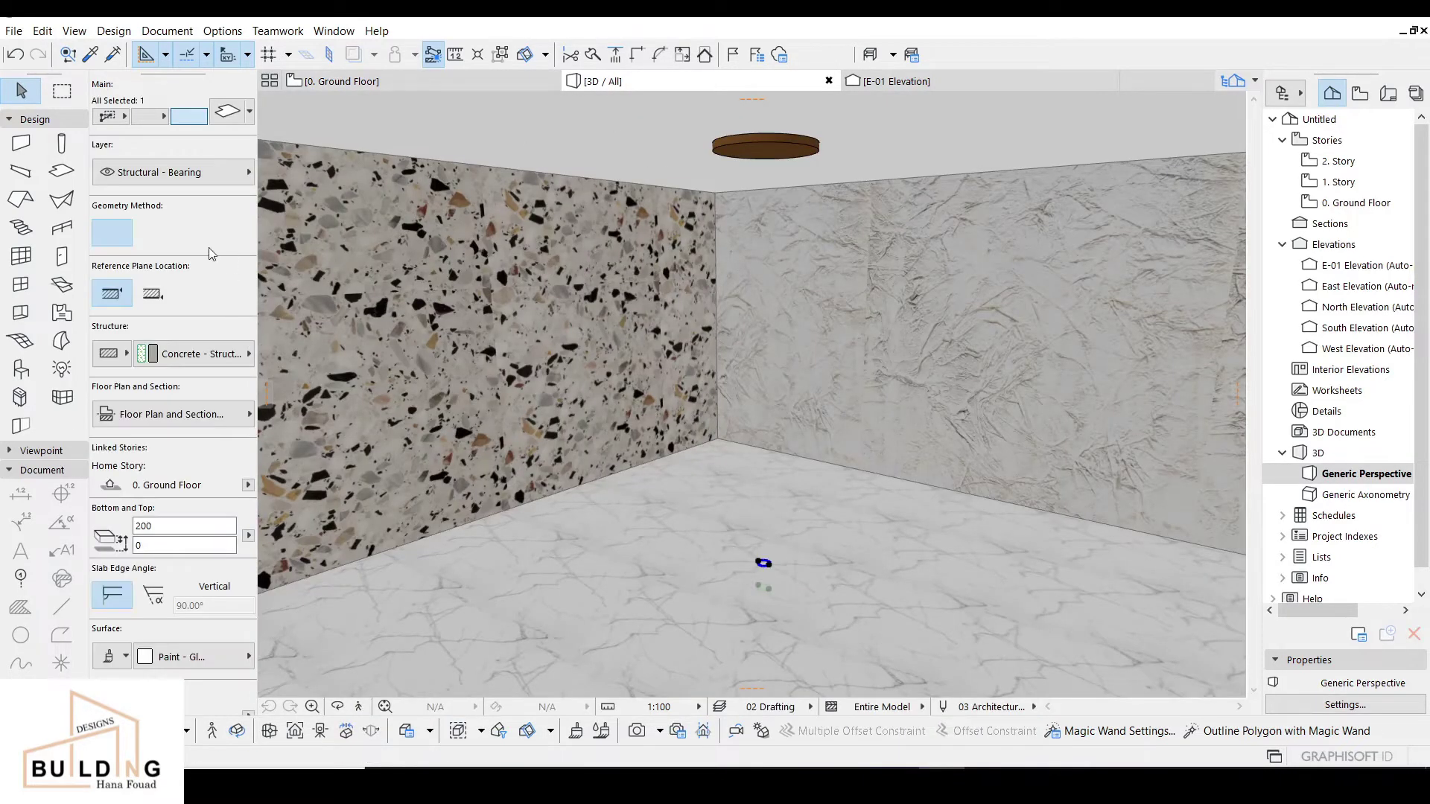
{"action": "left_click", "coordinate": [158, 298]}
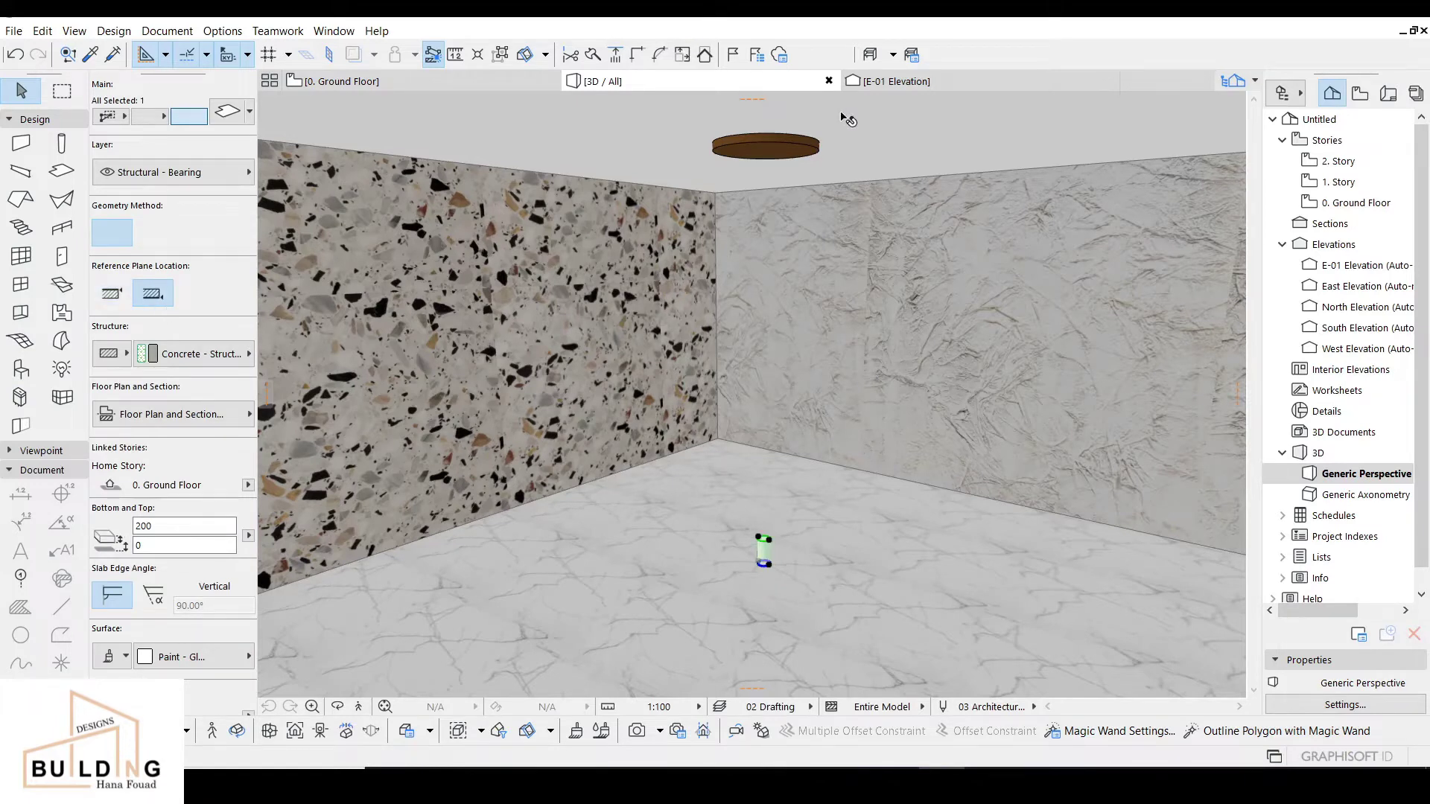
{"action": "left_click", "coordinate": [891, 82]}
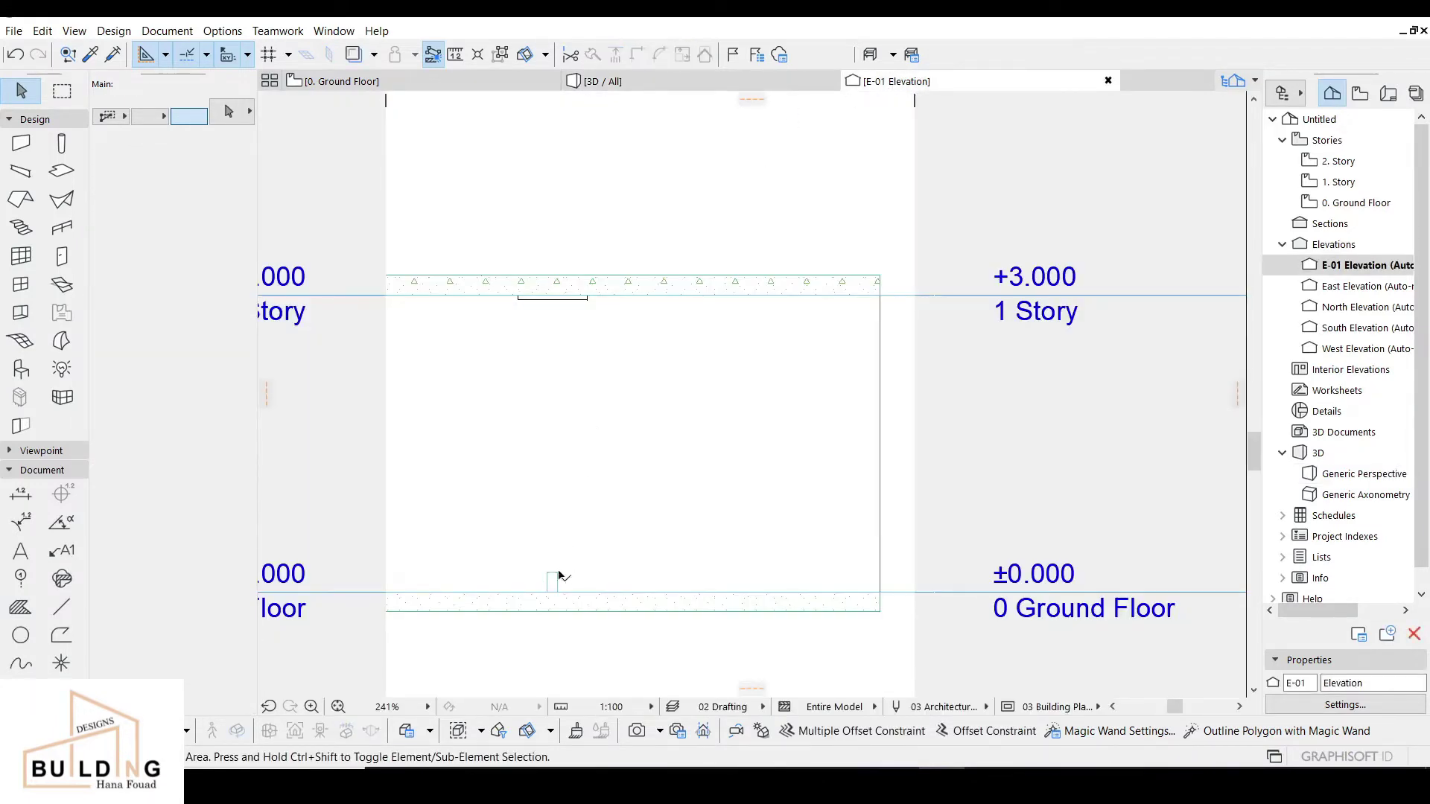
{"action": "left_click", "coordinate": [553, 580]}
{"action": "left_click", "coordinate": [553, 579]}
{"action": "left_click", "coordinate": [557, 329]}
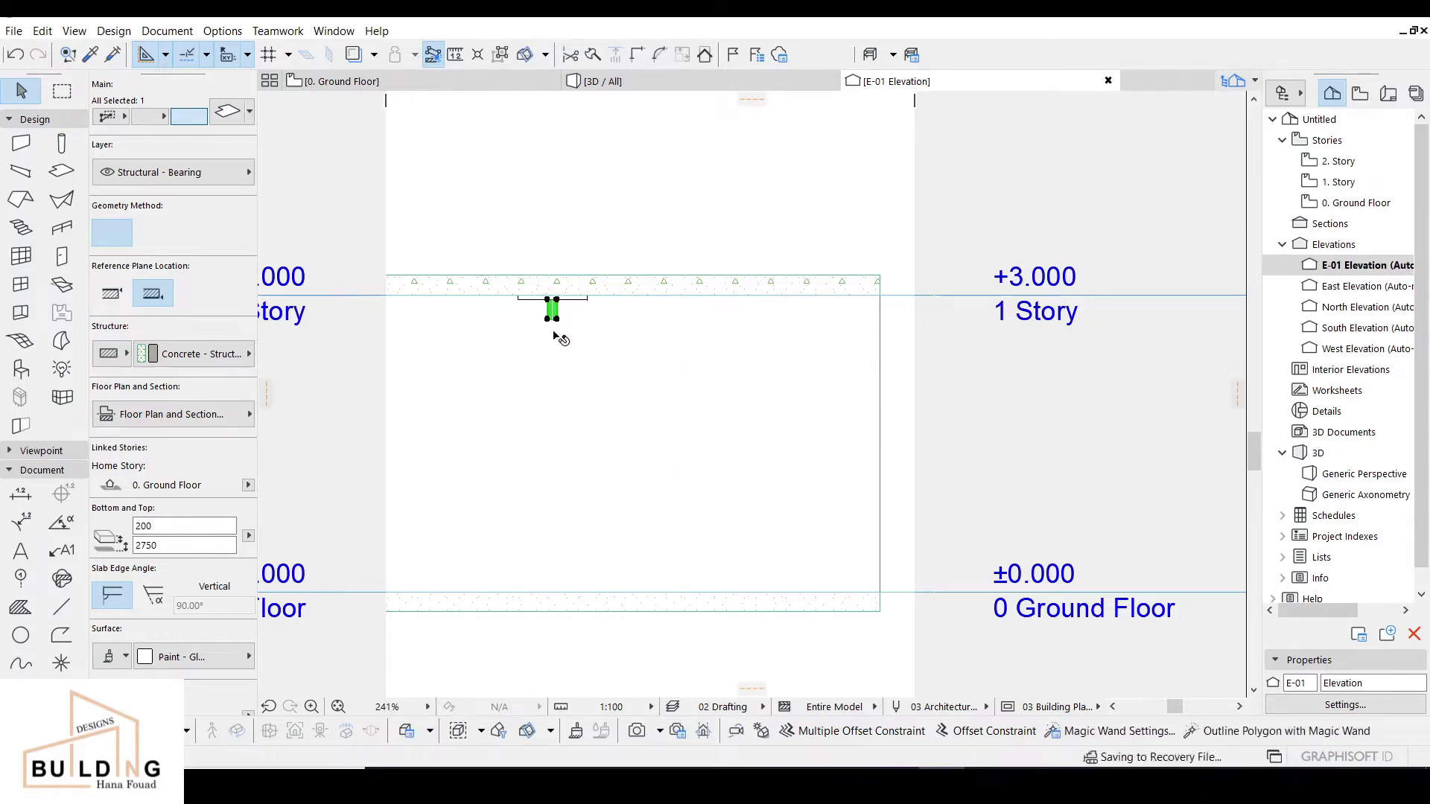
Stretch the small slab downward from the ceiling plate to a thickness of 1000 mm.
{"action": "scroll", "coordinate": [557, 333], "scroll_direction": "up", "scroll_amount": 4}
{"action": "left_click", "coordinate": [558, 347]}
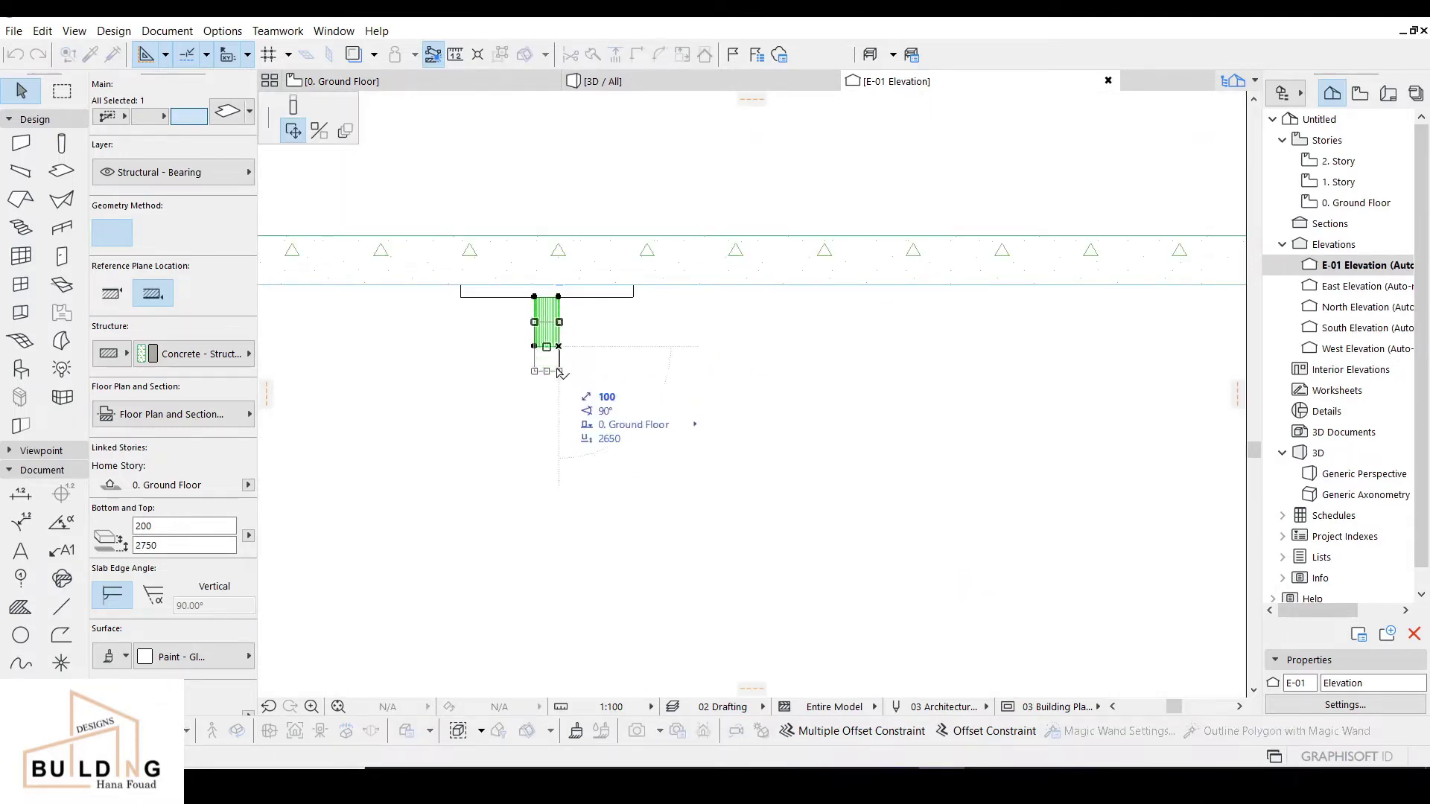
{"action": "left_click", "coordinate": [293, 108]}
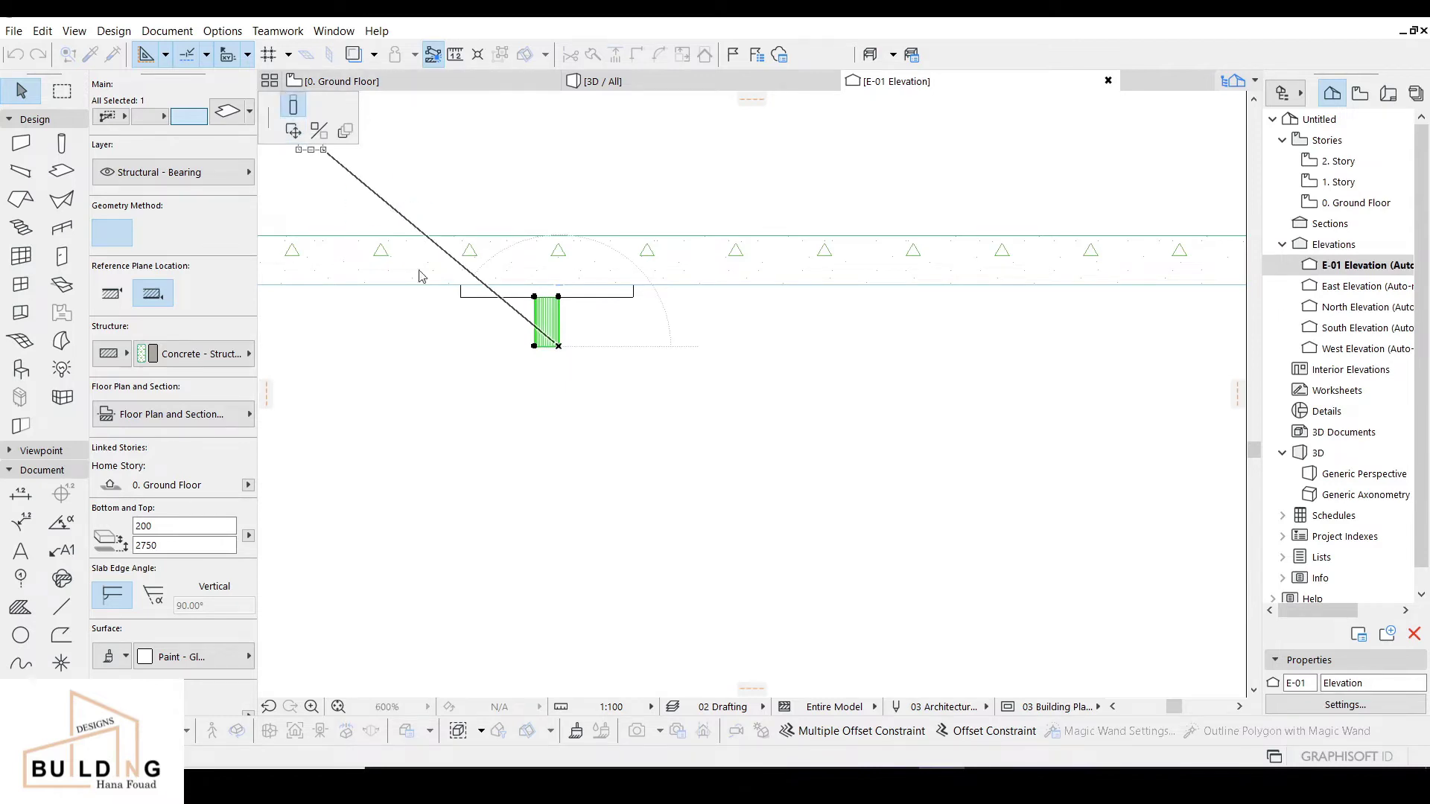
{"action": "type", "text": "1000"}
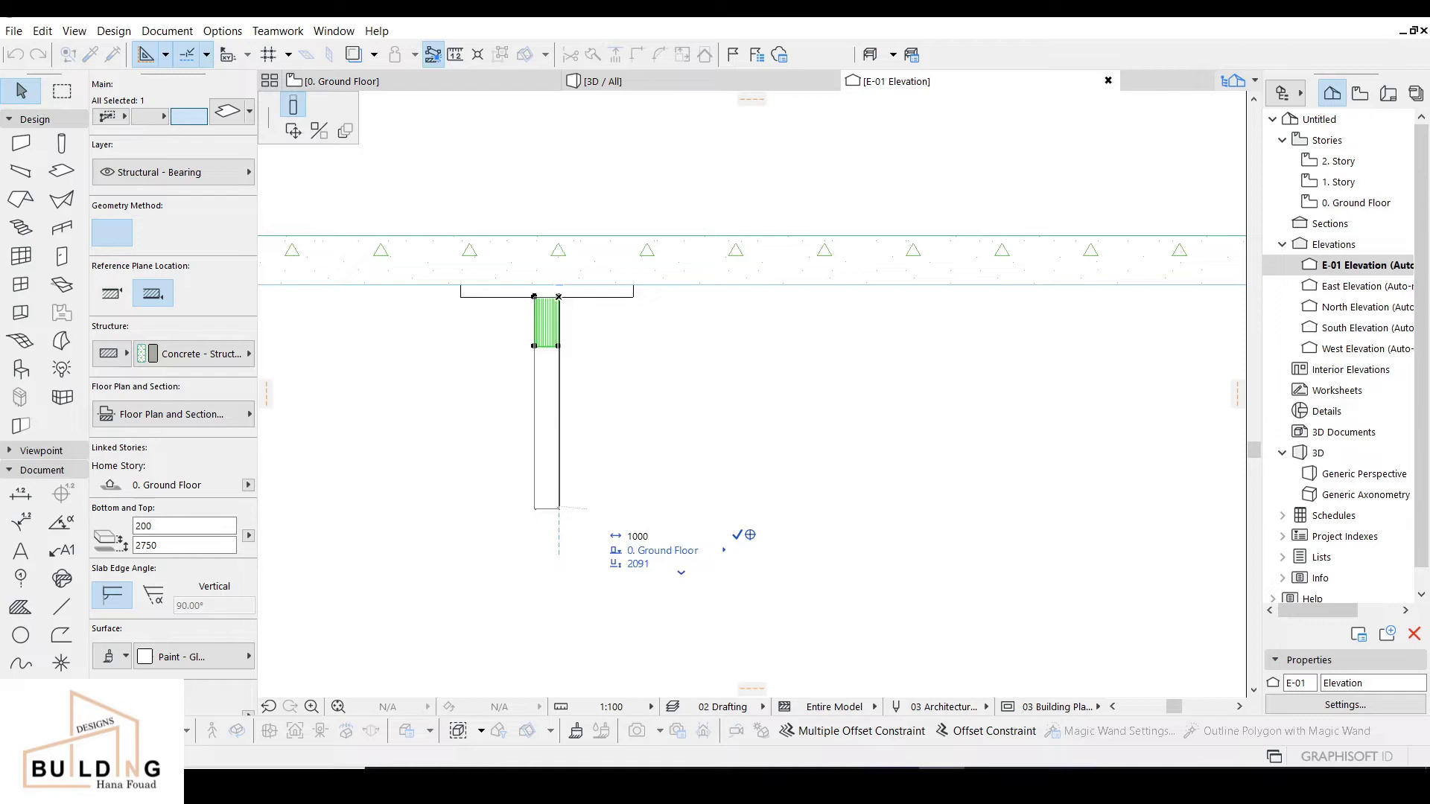
{"action": "key", "text": "Return"}
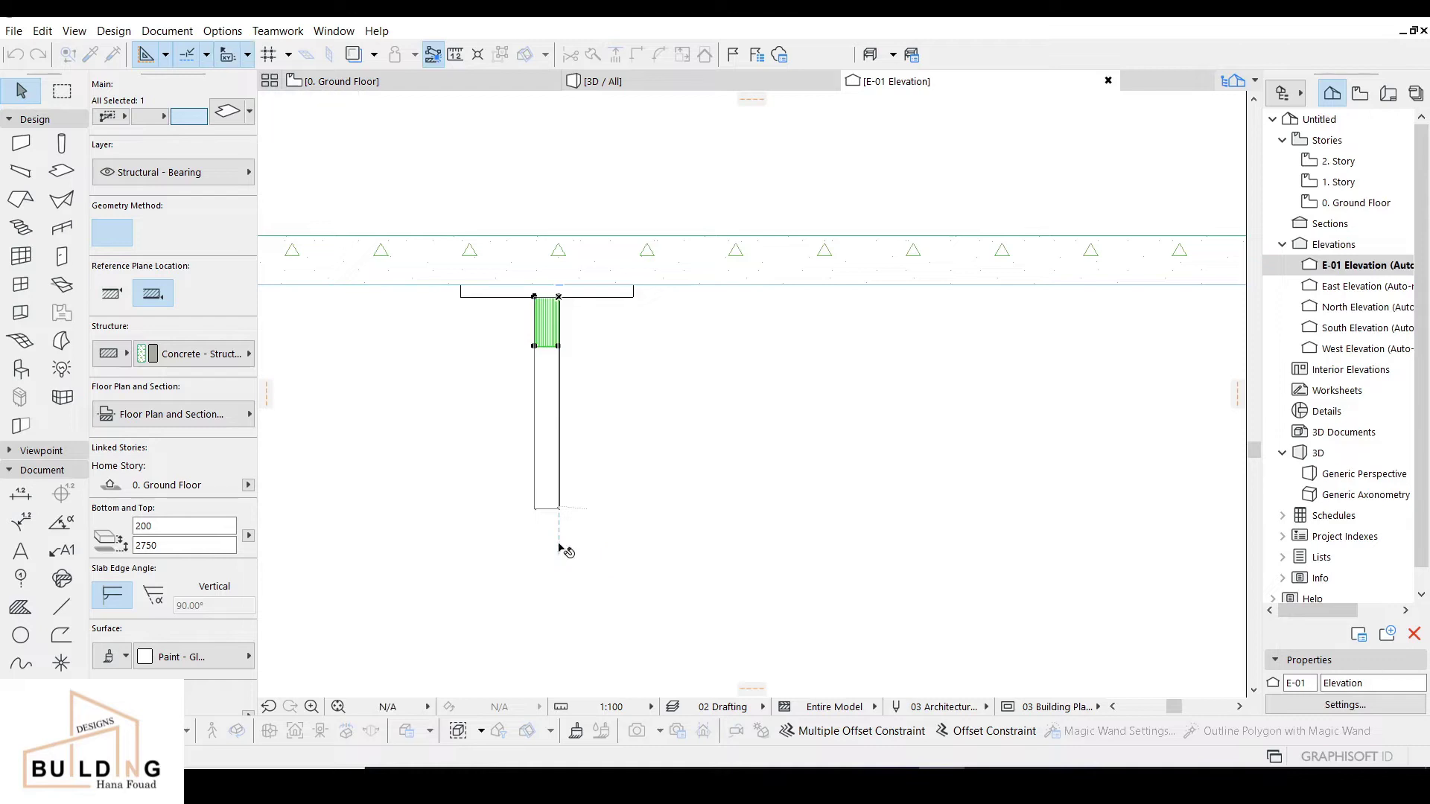
Change the cut line pen of the rod slab and set its uncut line pen to pen 1.
{"action": "left_click", "coordinate": [232, 112]}
{"action": "left_click", "coordinate": [882, 387]}
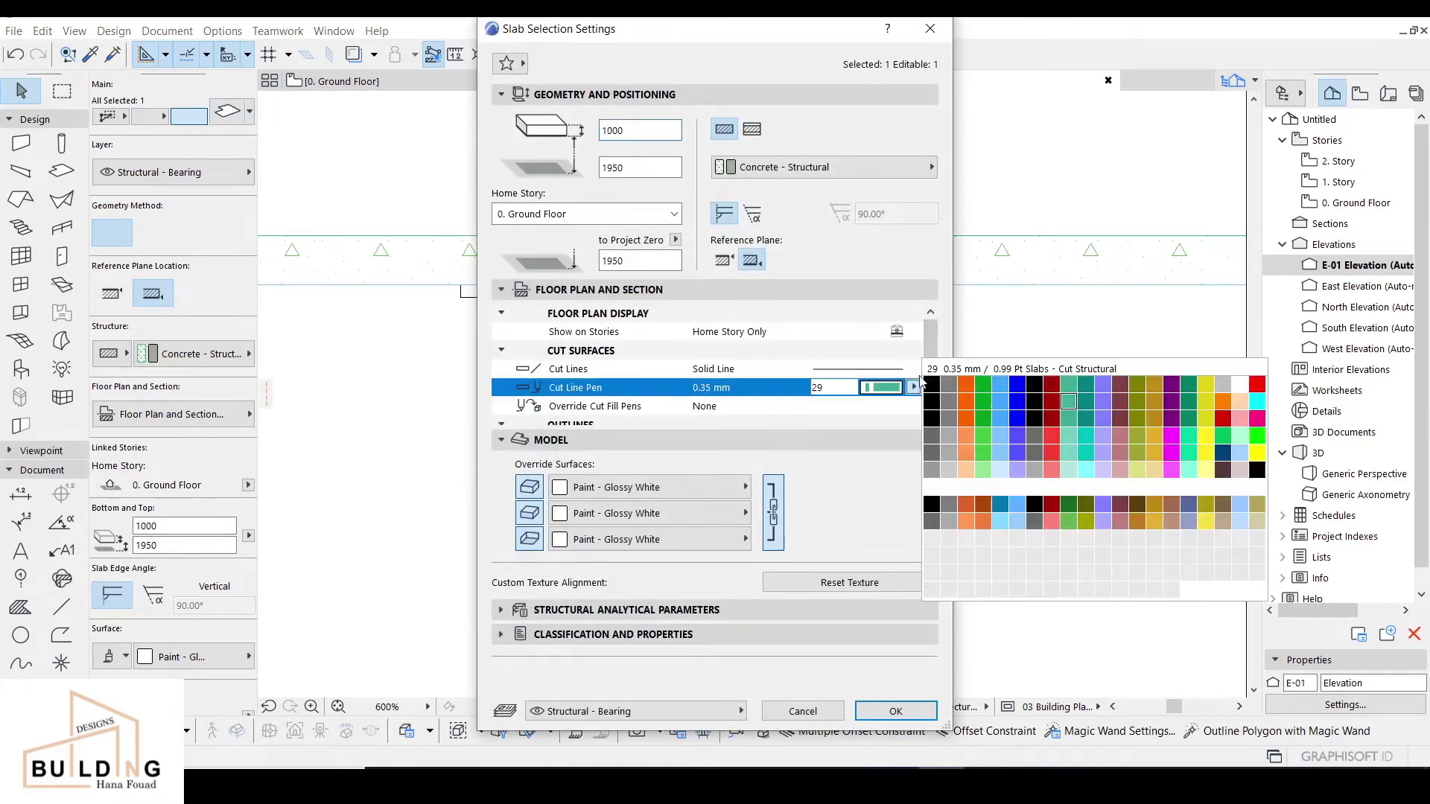
{"action": "scroll", "coordinate": [893, 380], "scroll_direction": "down", "scroll_amount": 3}
{"action": "left_click", "coordinate": [881, 351]}
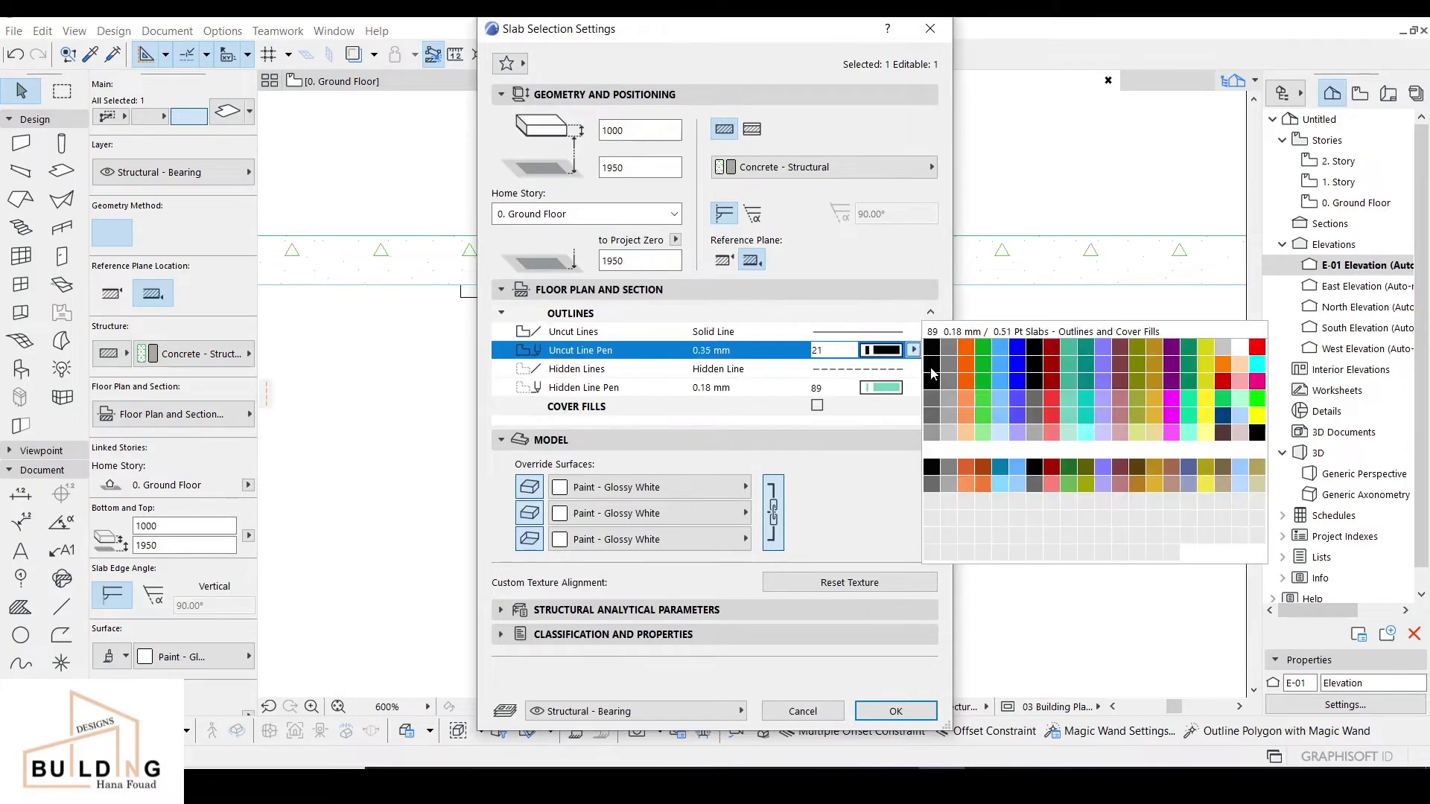
{"action": "left_click", "coordinate": [968, 372]}
Override all surfaces of the rod slab with Metal - Bronze and check the rod in the 3D view.
{"action": "left_click", "coordinate": [714, 491]}
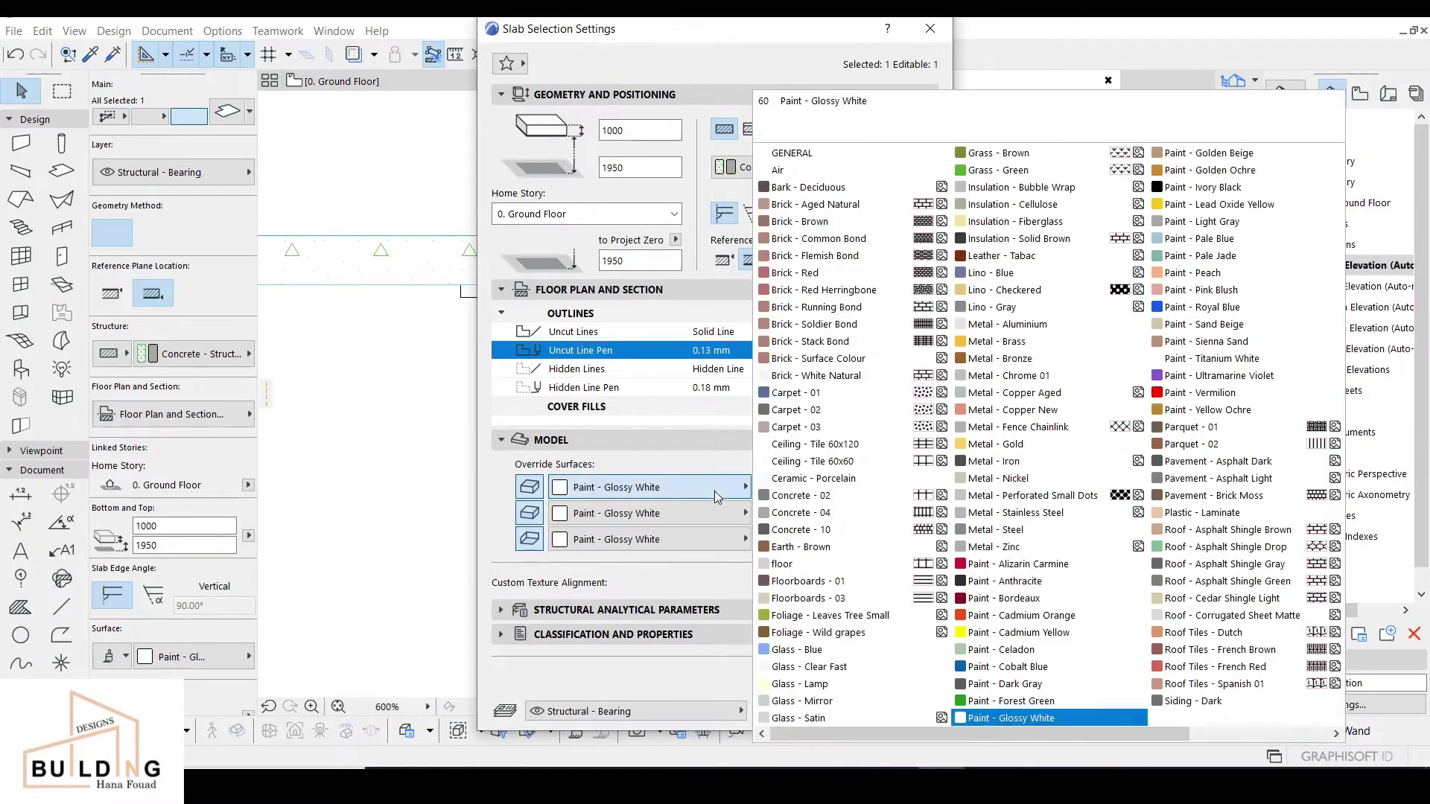
{"action": "left_click", "coordinate": [998, 359]}
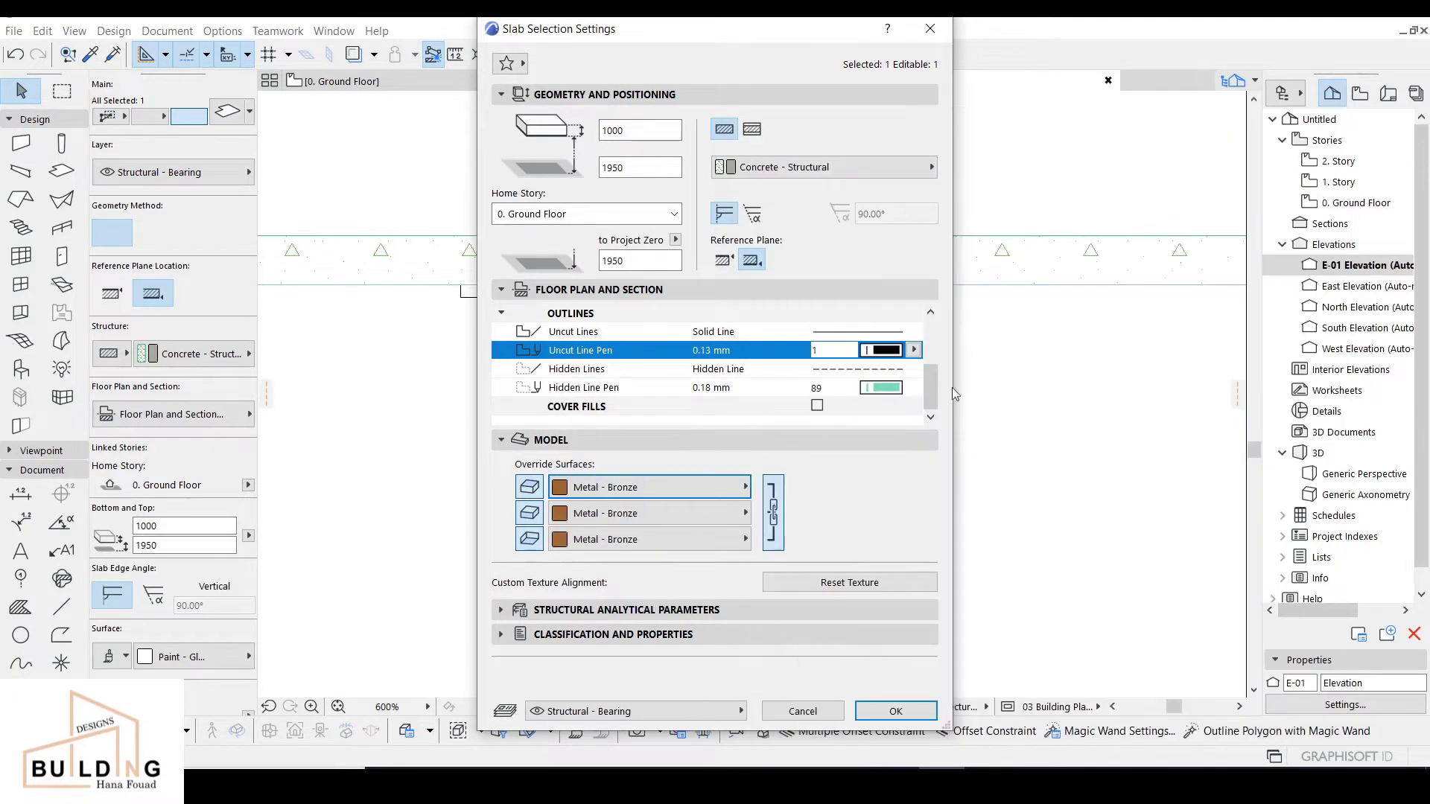
{"action": "left_click", "coordinate": [896, 712]}
{"action": "key", "text": "Escape"}
{"action": "left_click", "coordinate": [468, 84]}
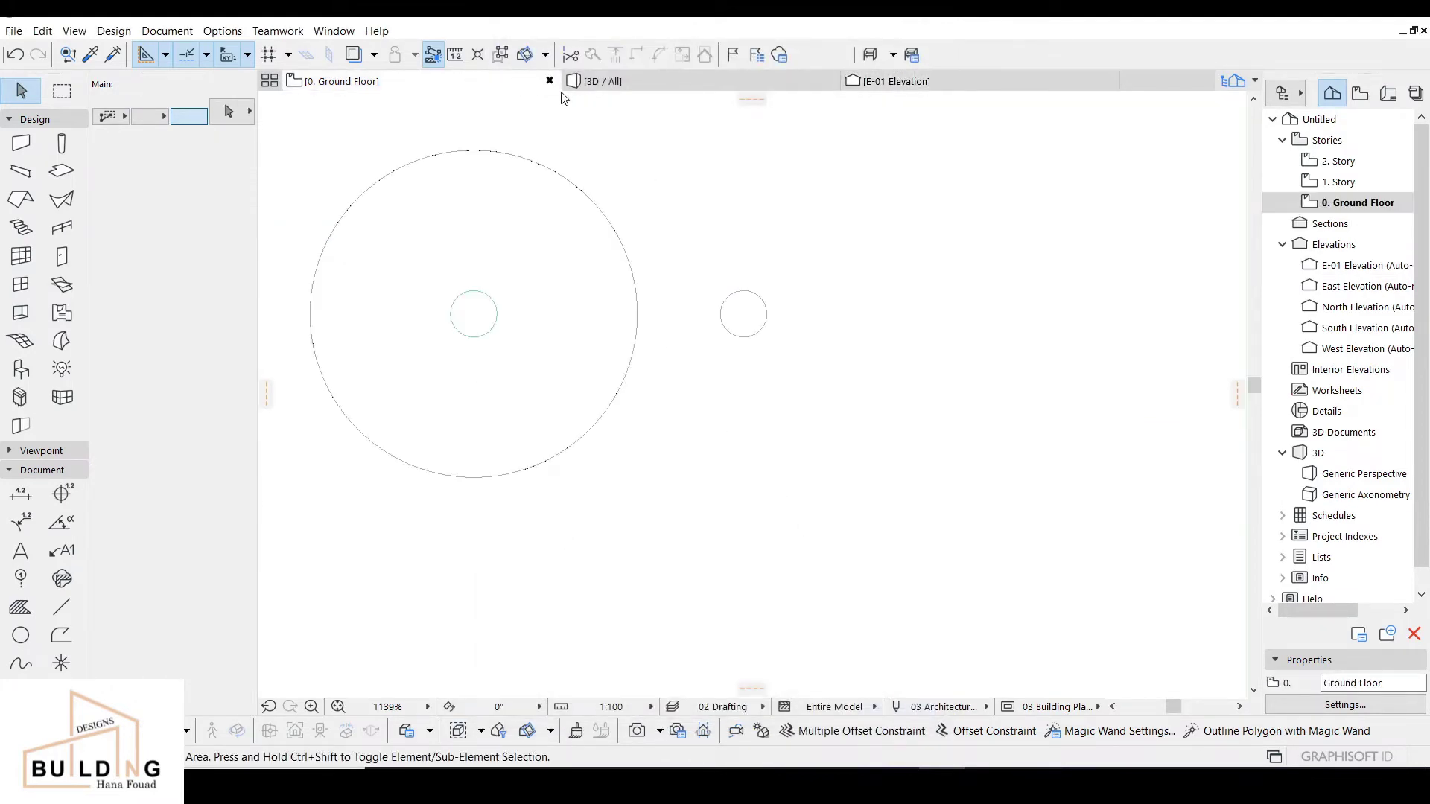
{"action": "left_click", "coordinate": [651, 86]}
{"action": "left_click", "coordinate": [763, 200]}
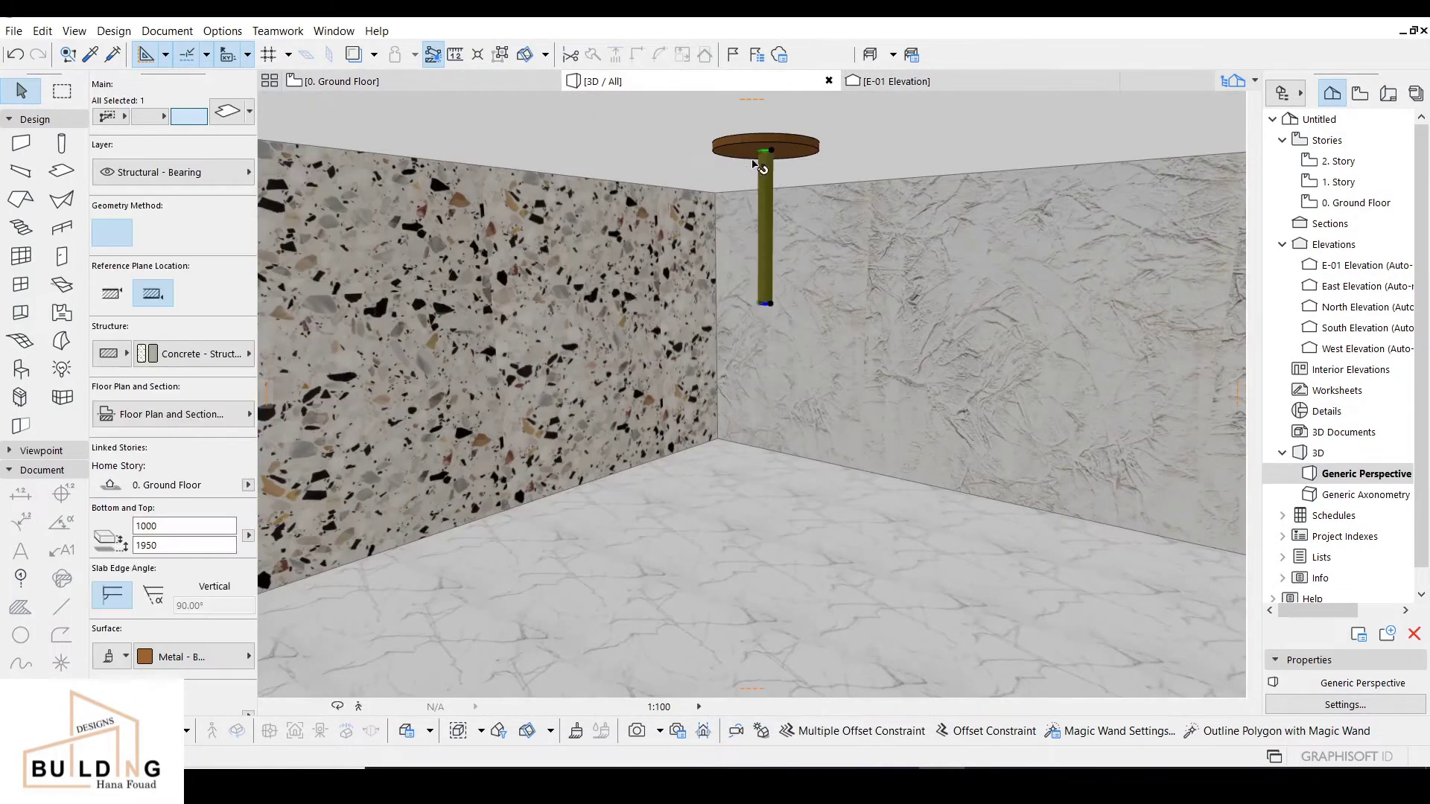
{"action": "key", "text": "Escape"}
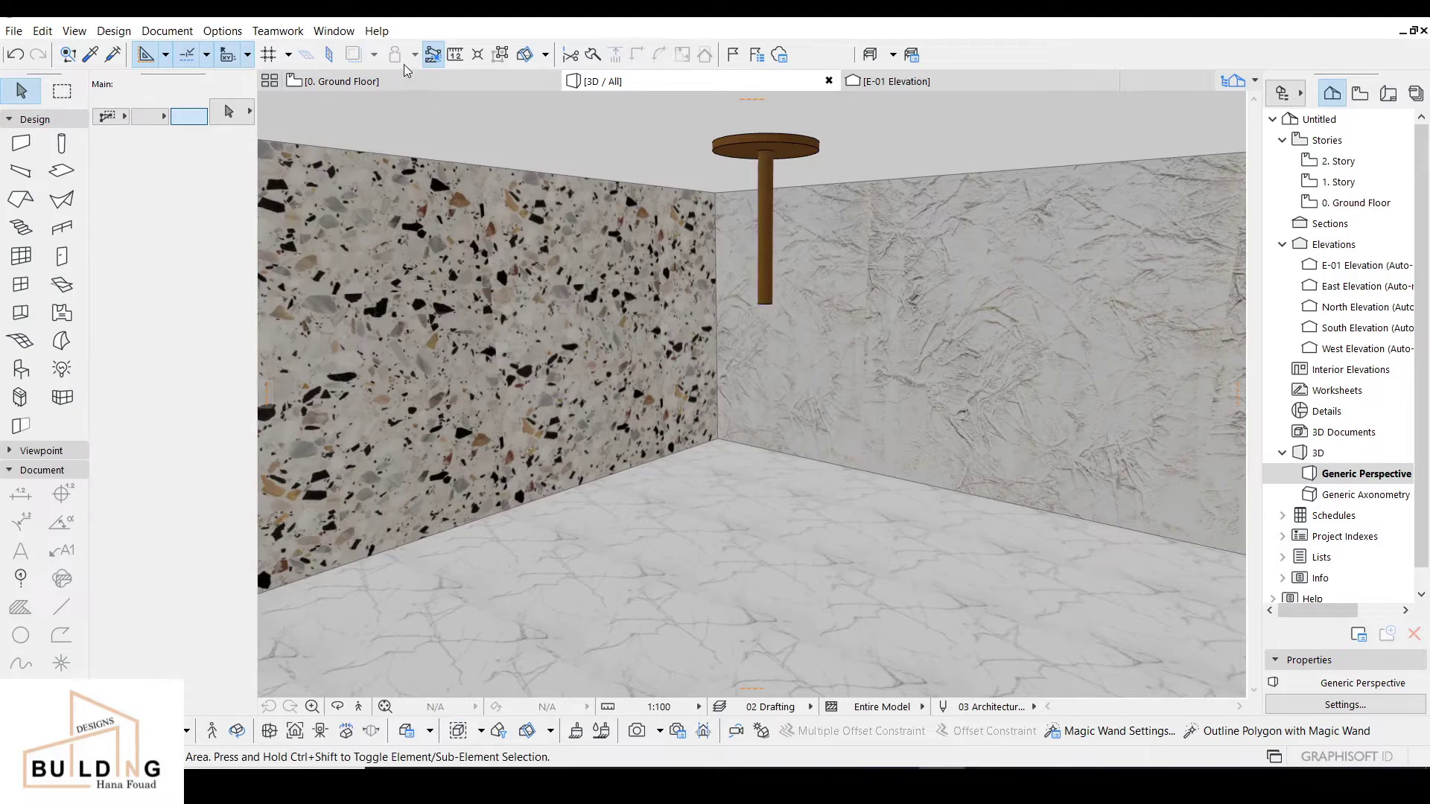
On the ground floor plan, start a polyline at the rod's centre with a 550 mm horizontal segment and a 50 mm downward segment.
{"action": "left_click", "coordinate": [397, 86]}
{"action": "scroll", "coordinate": [529, 298], "scroll_direction": "down", "scroll_amount": 2}
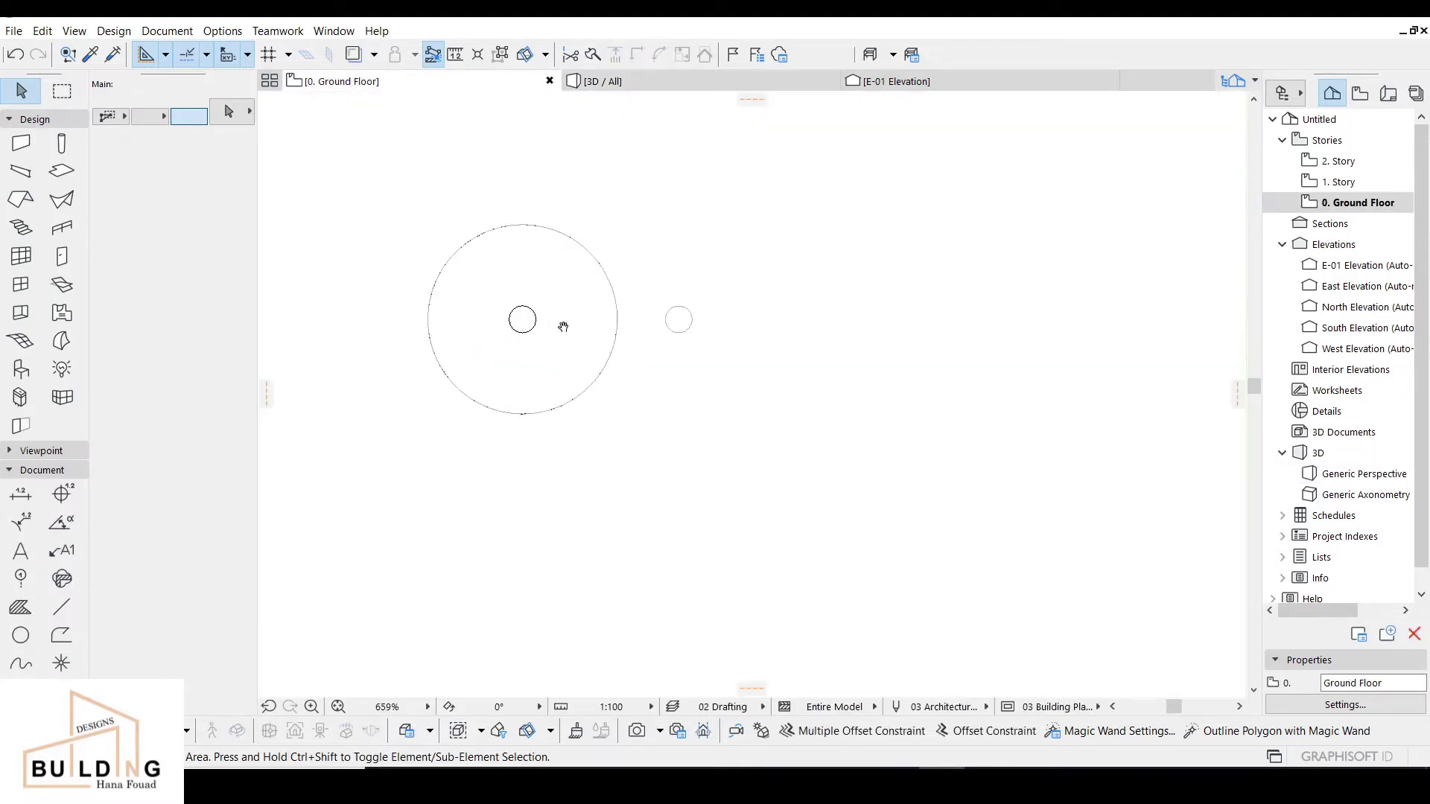
{"action": "left_click", "coordinate": [60, 637]}
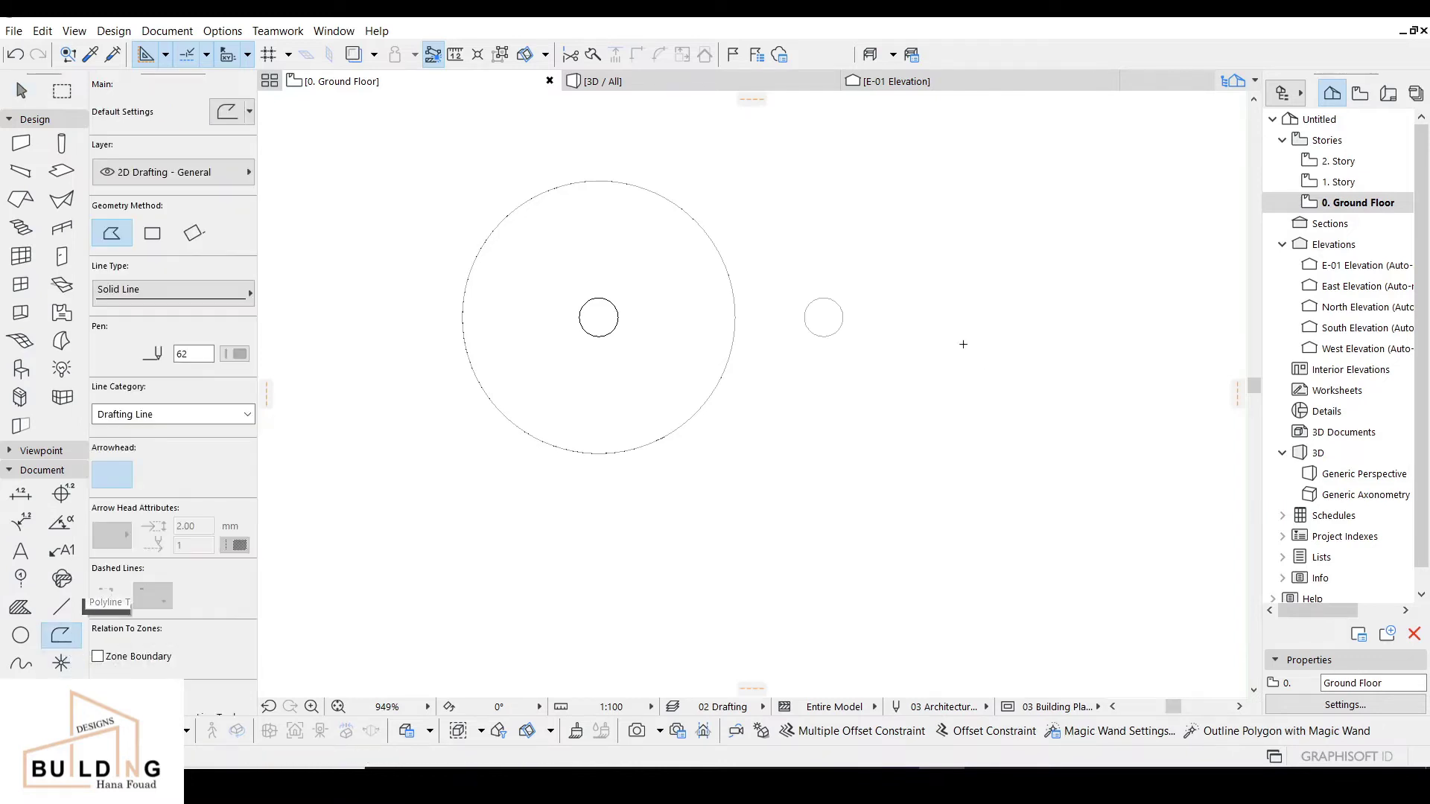
{"action": "scroll", "coordinate": [607, 316], "scroll_direction": "up", "scroll_amount": 3}
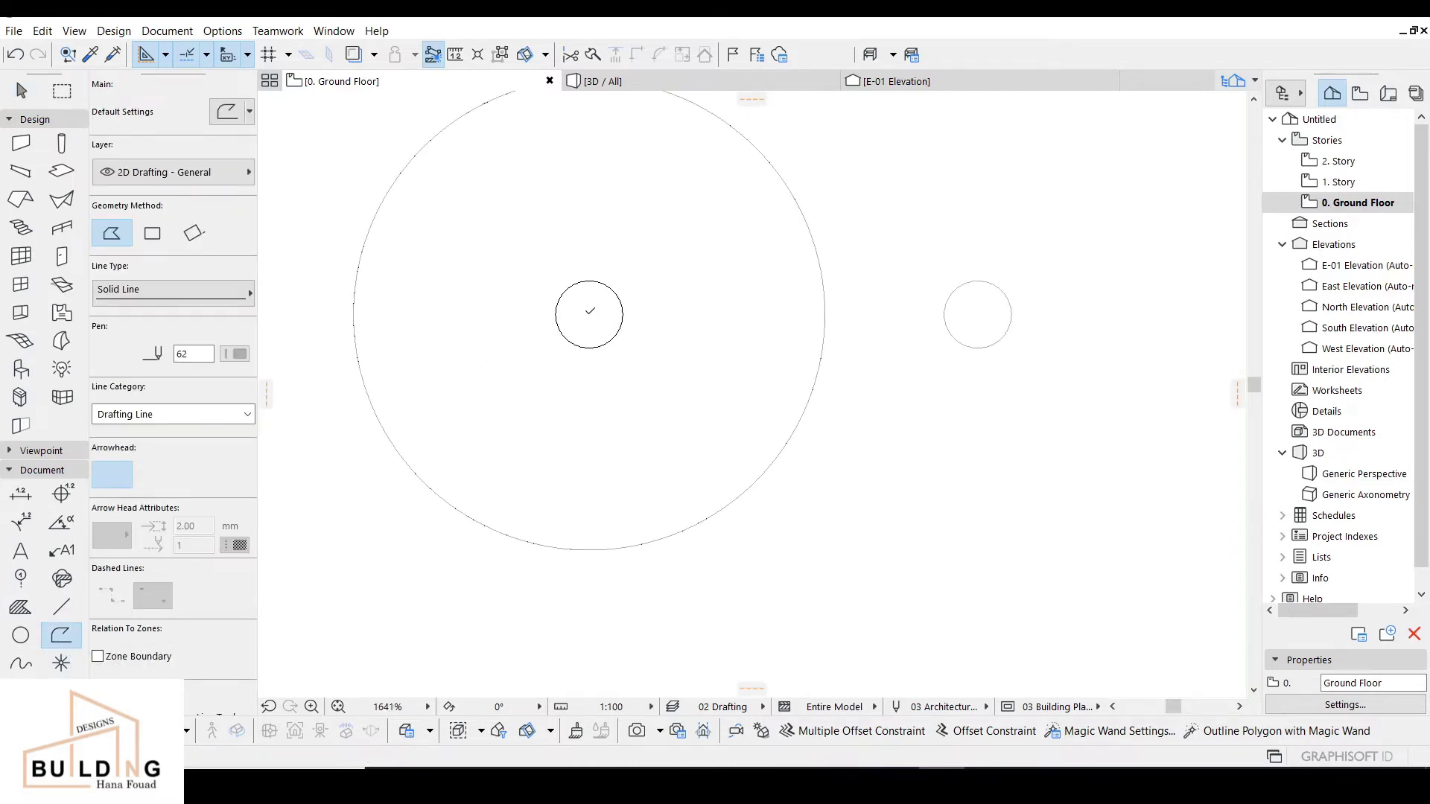
{"action": "left_click", "coordinate": [589, 313]}
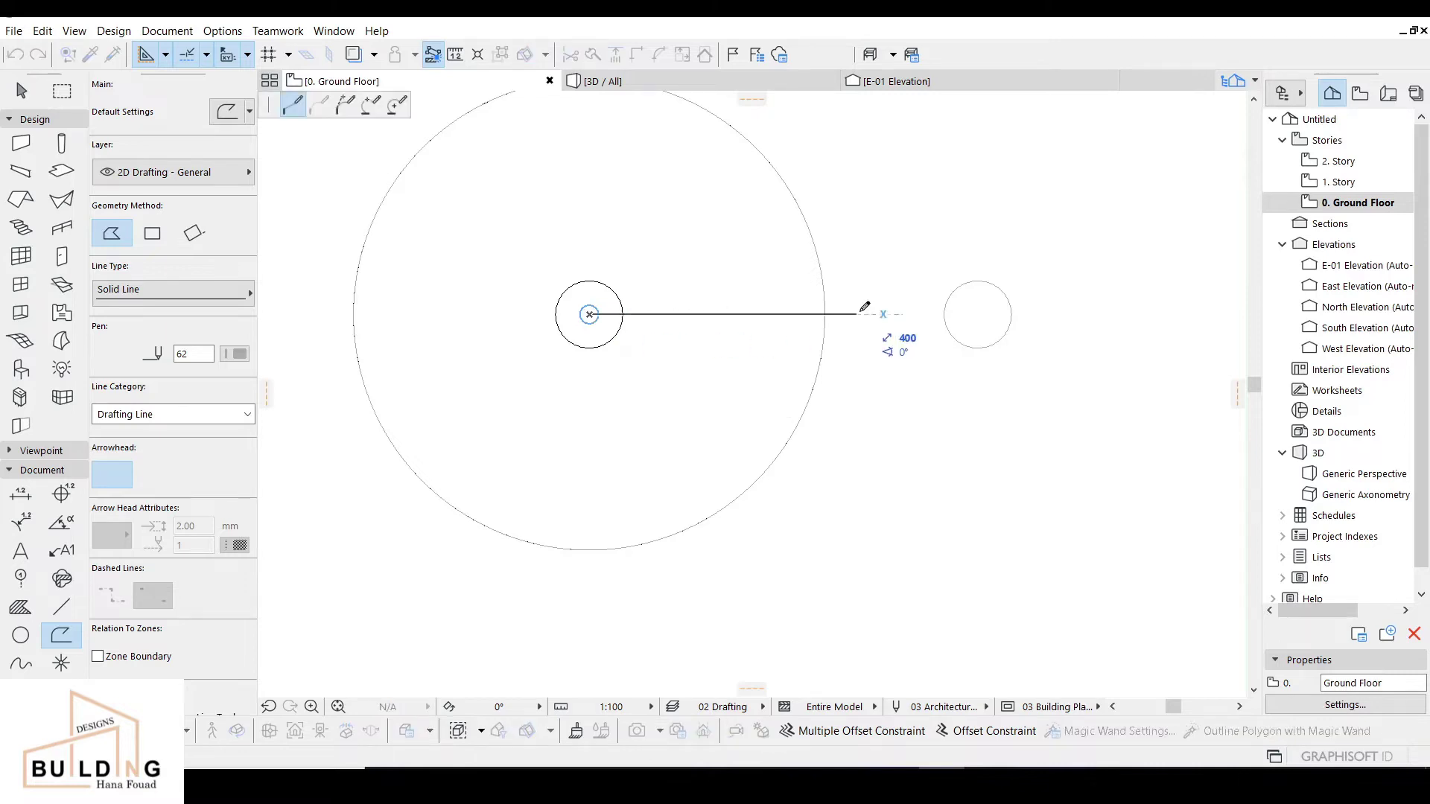
{"action": "type", "text": "550"}
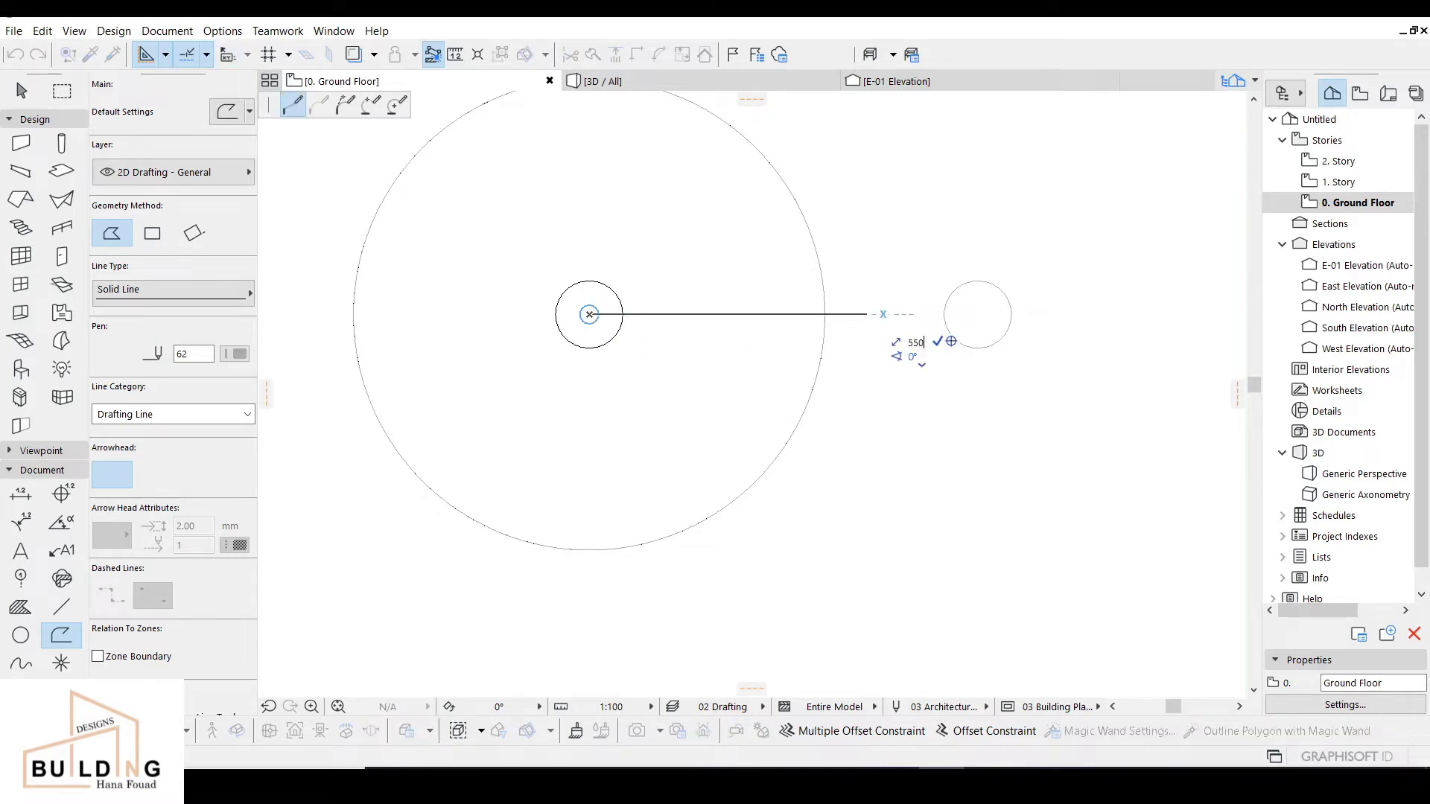
{"action": "key", "text": "Return"}
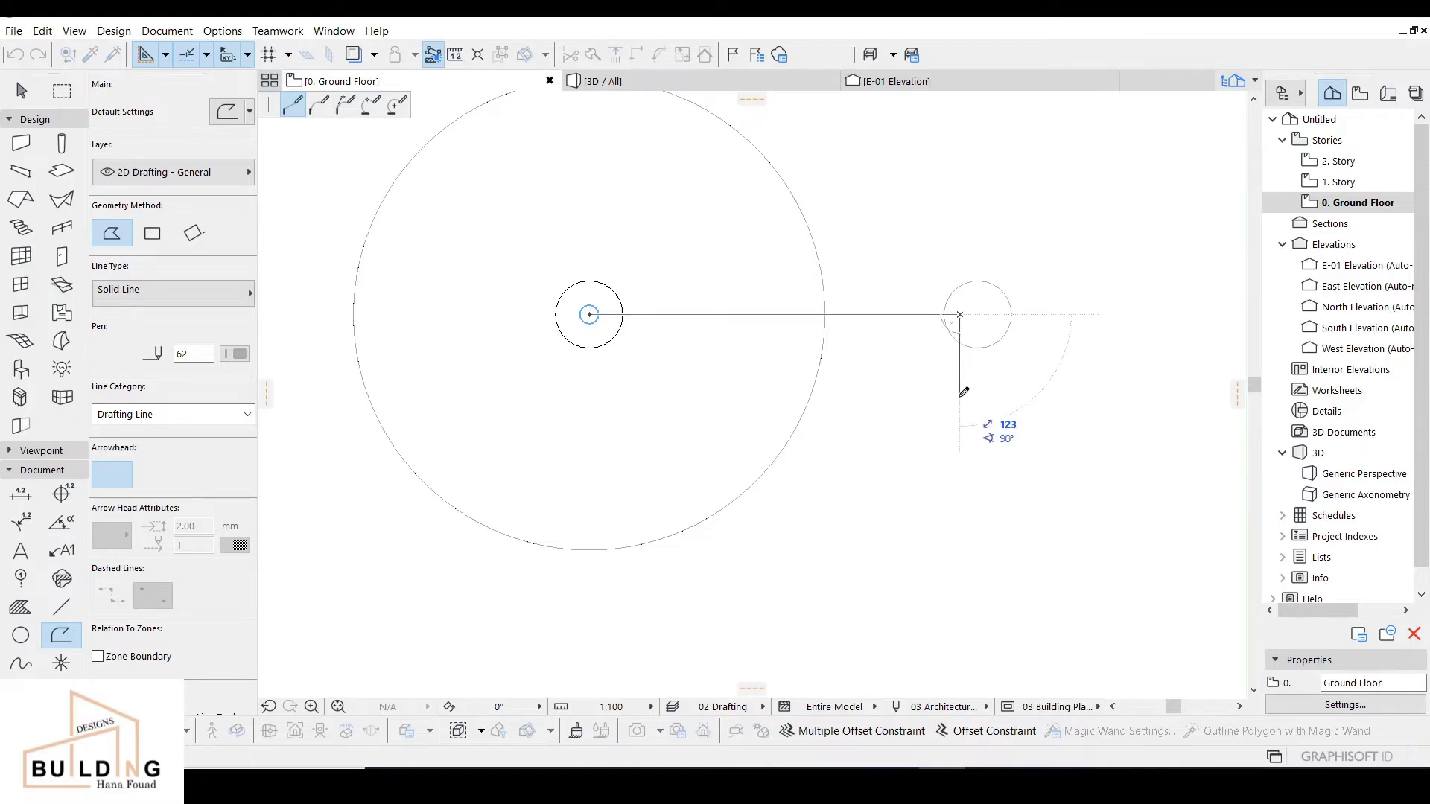
{"action": "type", "text": "50"}
{"action": "key", "text": "Return"}
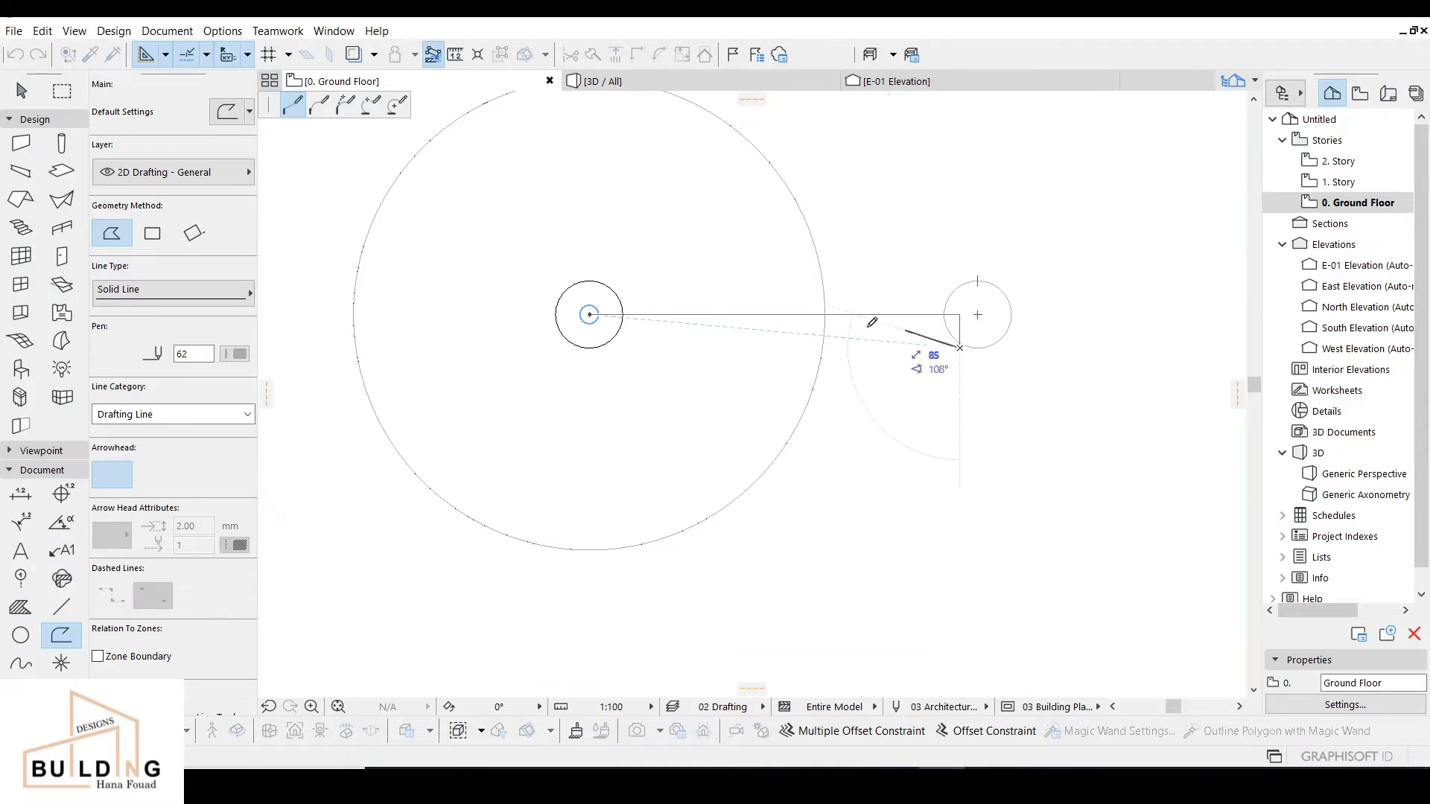
Continue the polyline 1100 mm back horizontally, up level with the rod's centre, and close it there as a rectangle.
{"action": "scroll", "coordinate": [489, 358], "scroll_direction": "down", "scroll_amount": 1}
{"action": "scroll", "coordinate": [490, 358], "scroll_direction": "down", "scroll_amount": 1}
{"action": "middle_click_drag", "start_coordinate": [420, 364], "coordinate": [549, 367]}
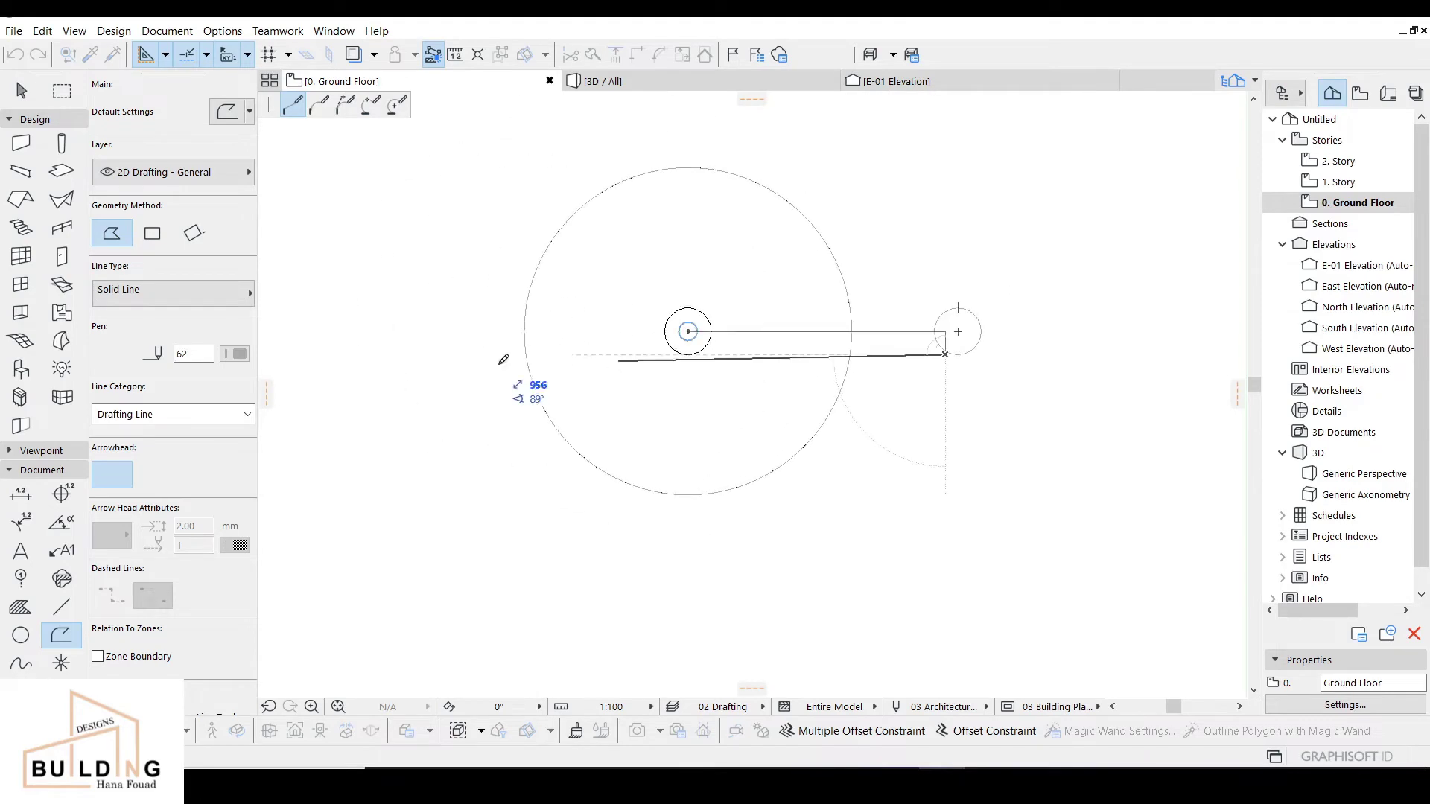
{"action": "type", "text": "11"}
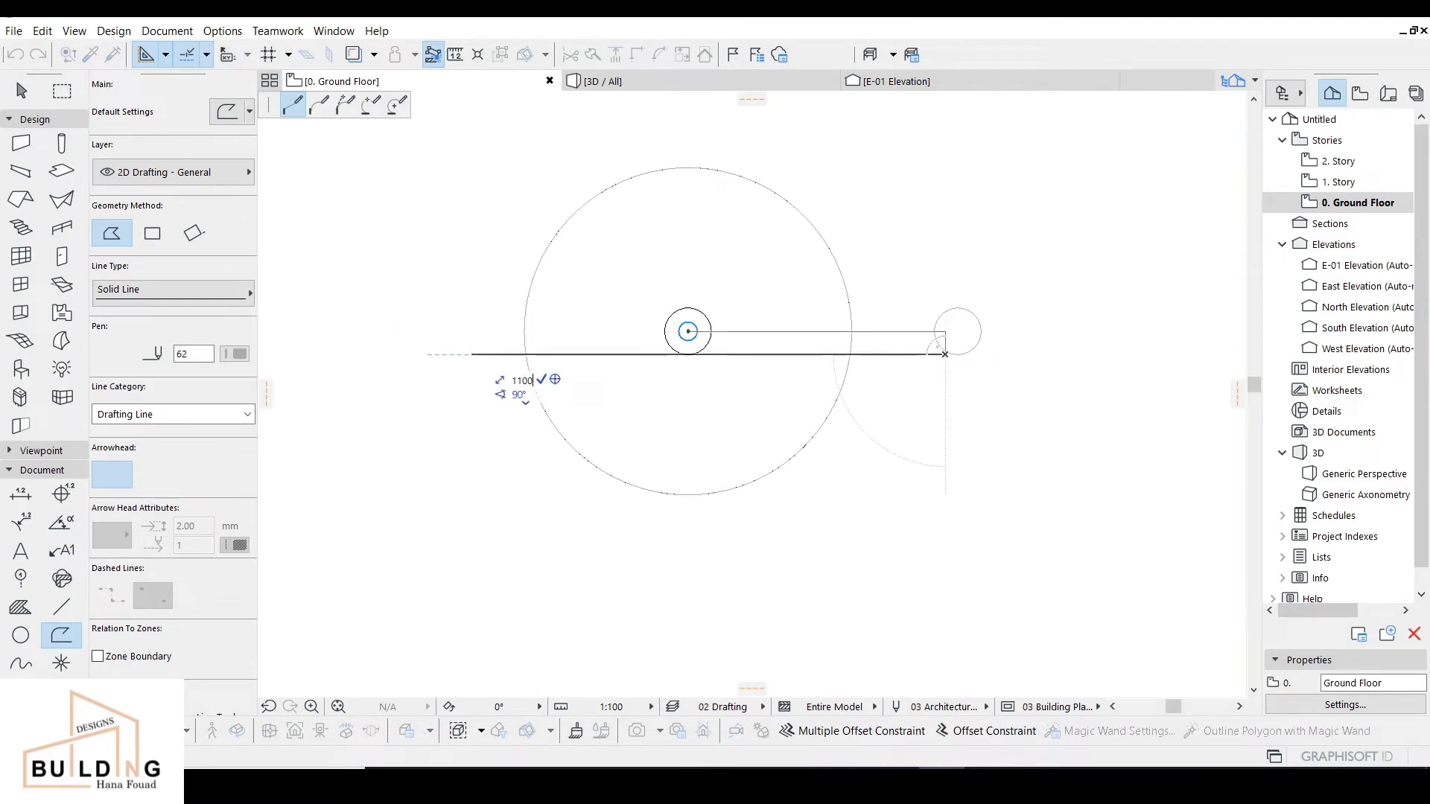
{"action": "type", "text": "00"}
{"action": "key", "text": "Return"}
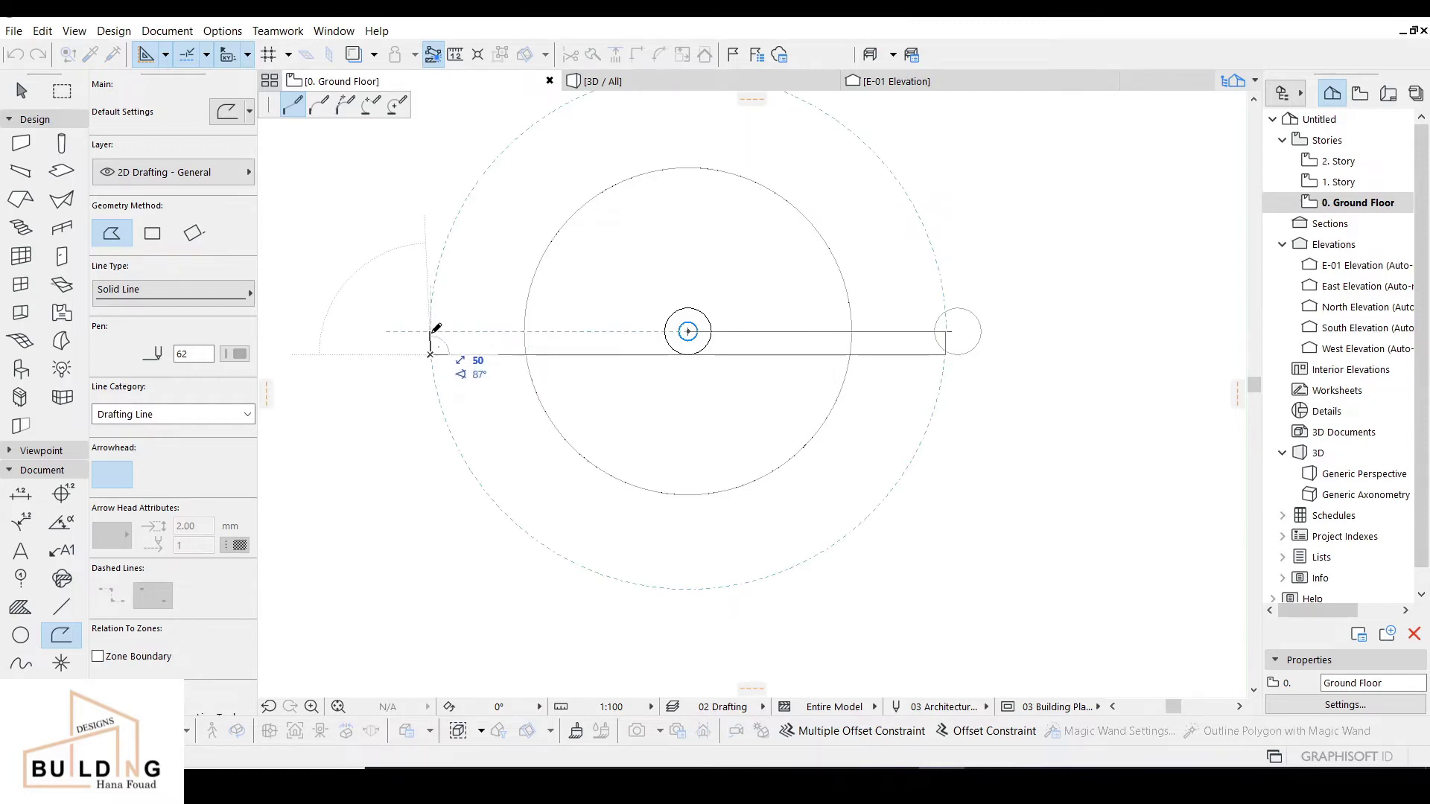
{"action": "scroll", "coordinate": [439, 328], "scroll_direction": "up", "scroll_amount": 2}
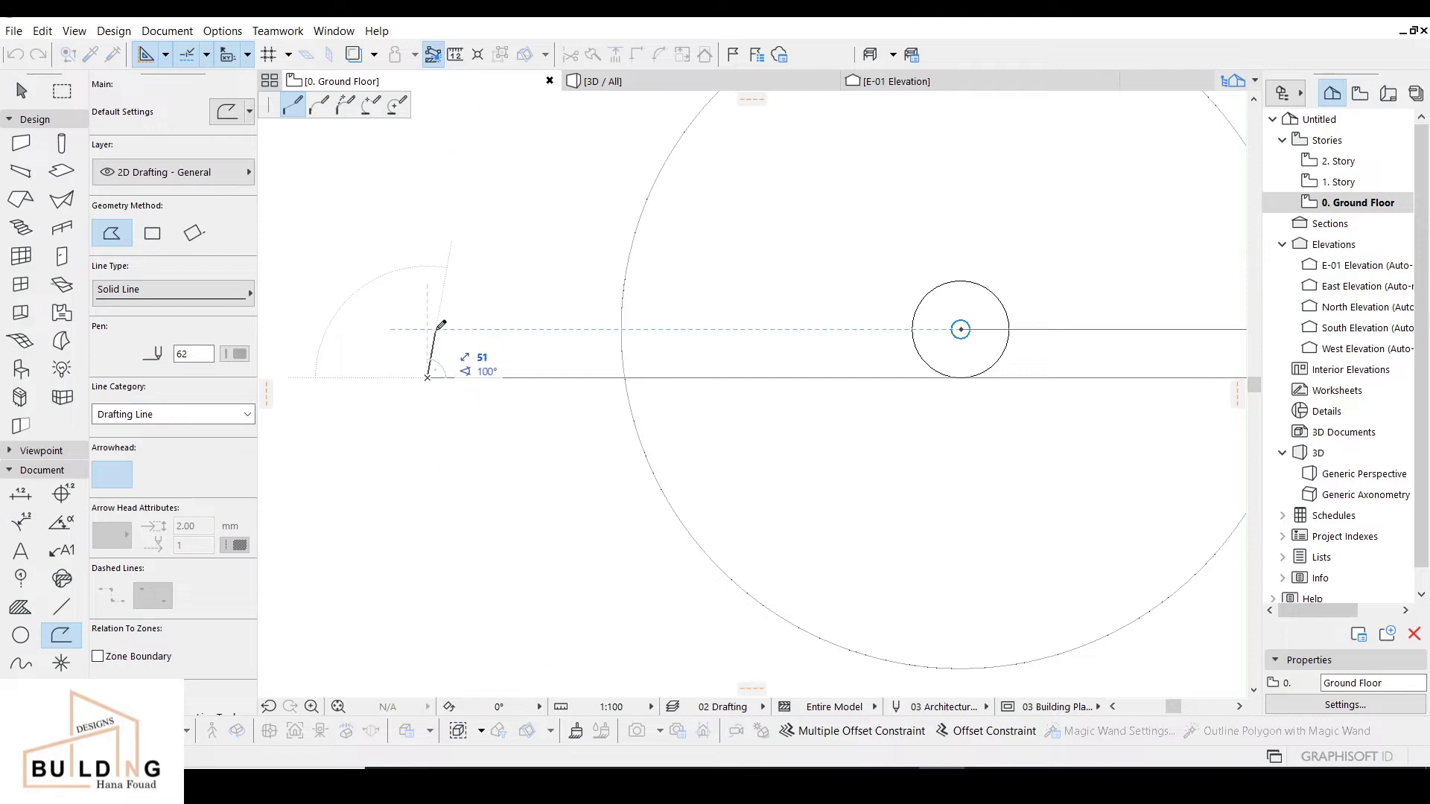
{"action": "left_click", "coordinate": [427, 329]}
{"action": "scroll", "coordinate": [807, 336], "scroll_direction": "down", "scroll_amount": 3}
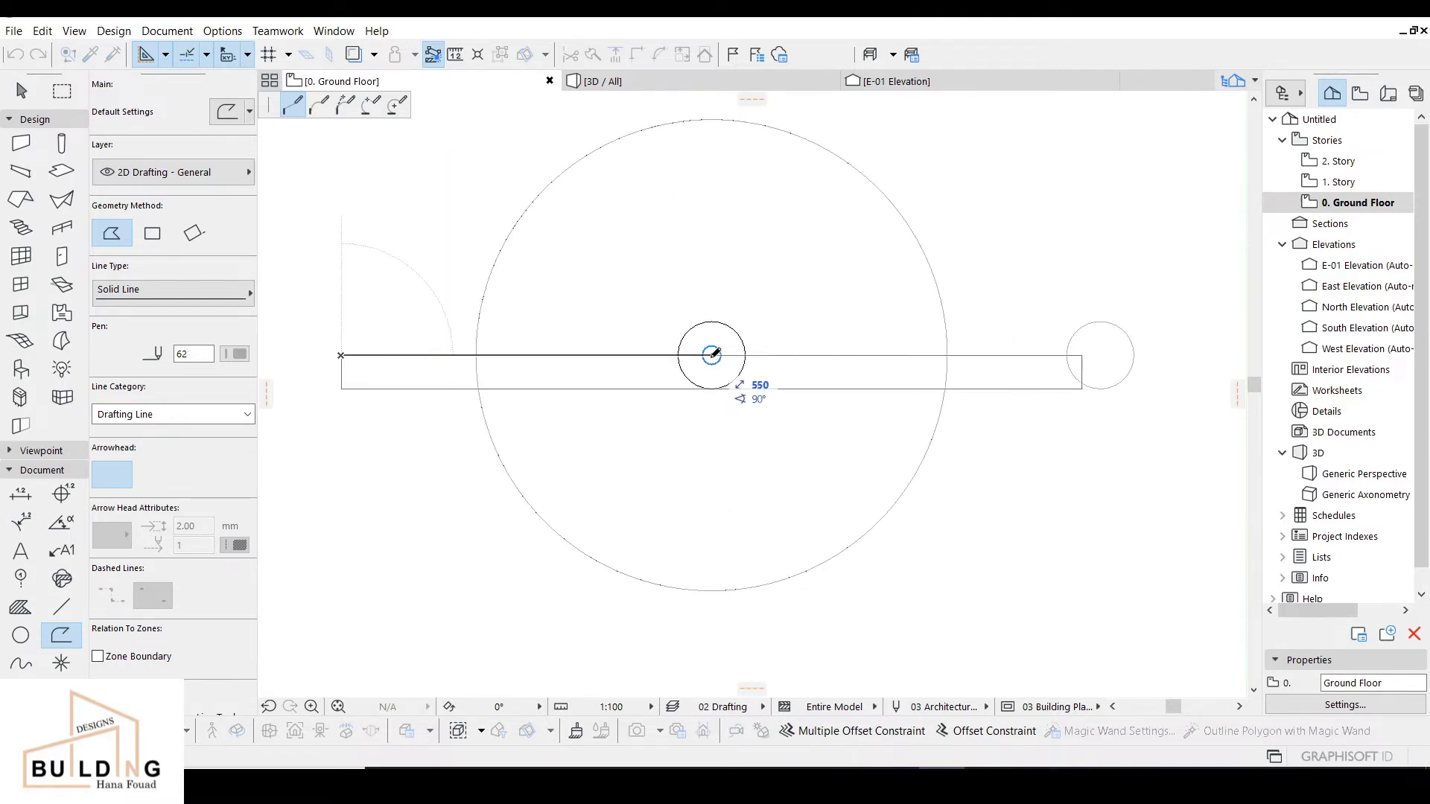
{"action": "left_click", "coordinate": [711, 355]}
{"action": "key", "text": "Escape"}
Move the rectangular polyline straight out of the circles to the empty area below the large circle.
{"action": "scroll", "coordinate": [596, 387], "scroll_direction": "down", "scroll_amount": 2}
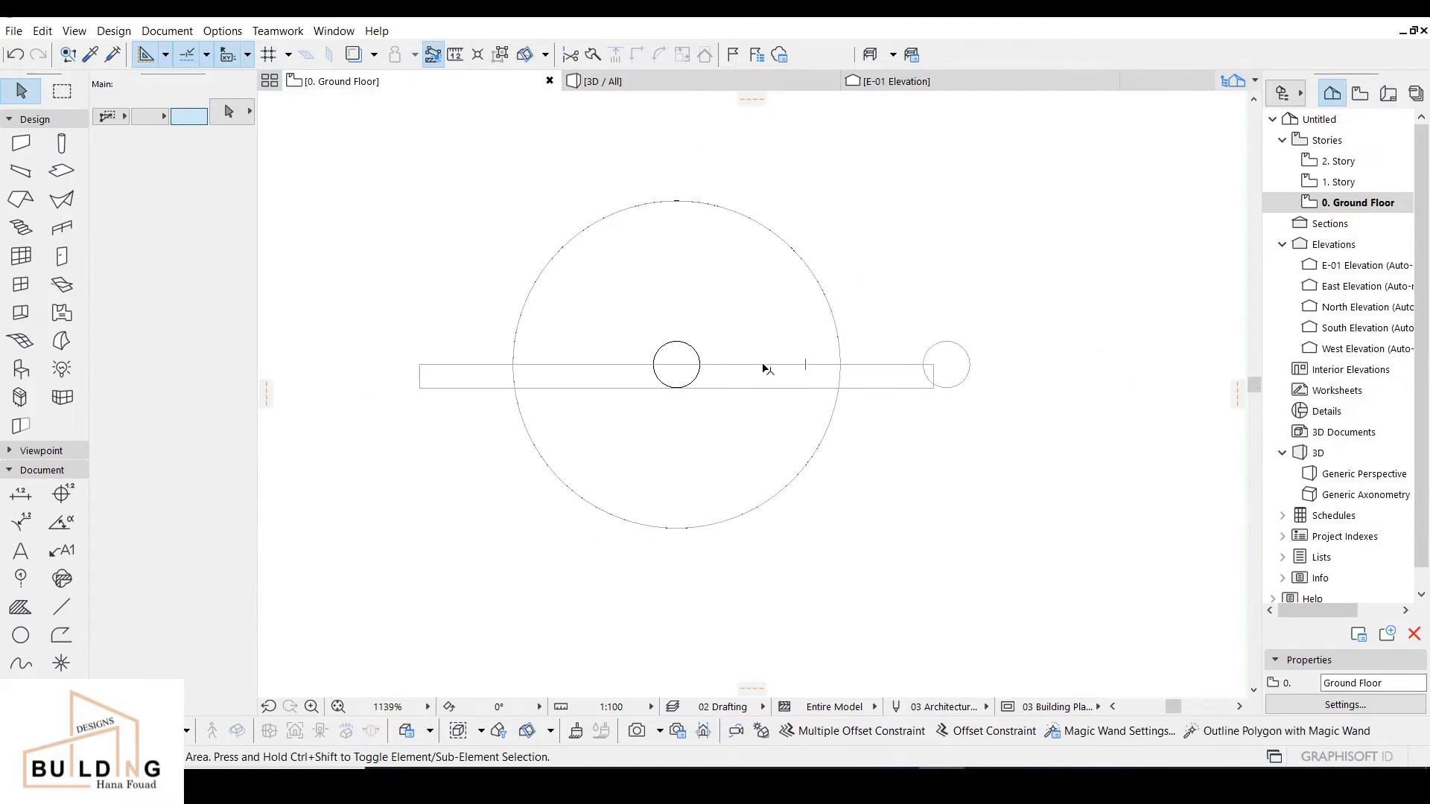
{"action": "left_click", "coordinate": [767, 366]}
{"action": "left_click_drag", "start_coordinate": [763, 380], "coordinate": [749, 410]}
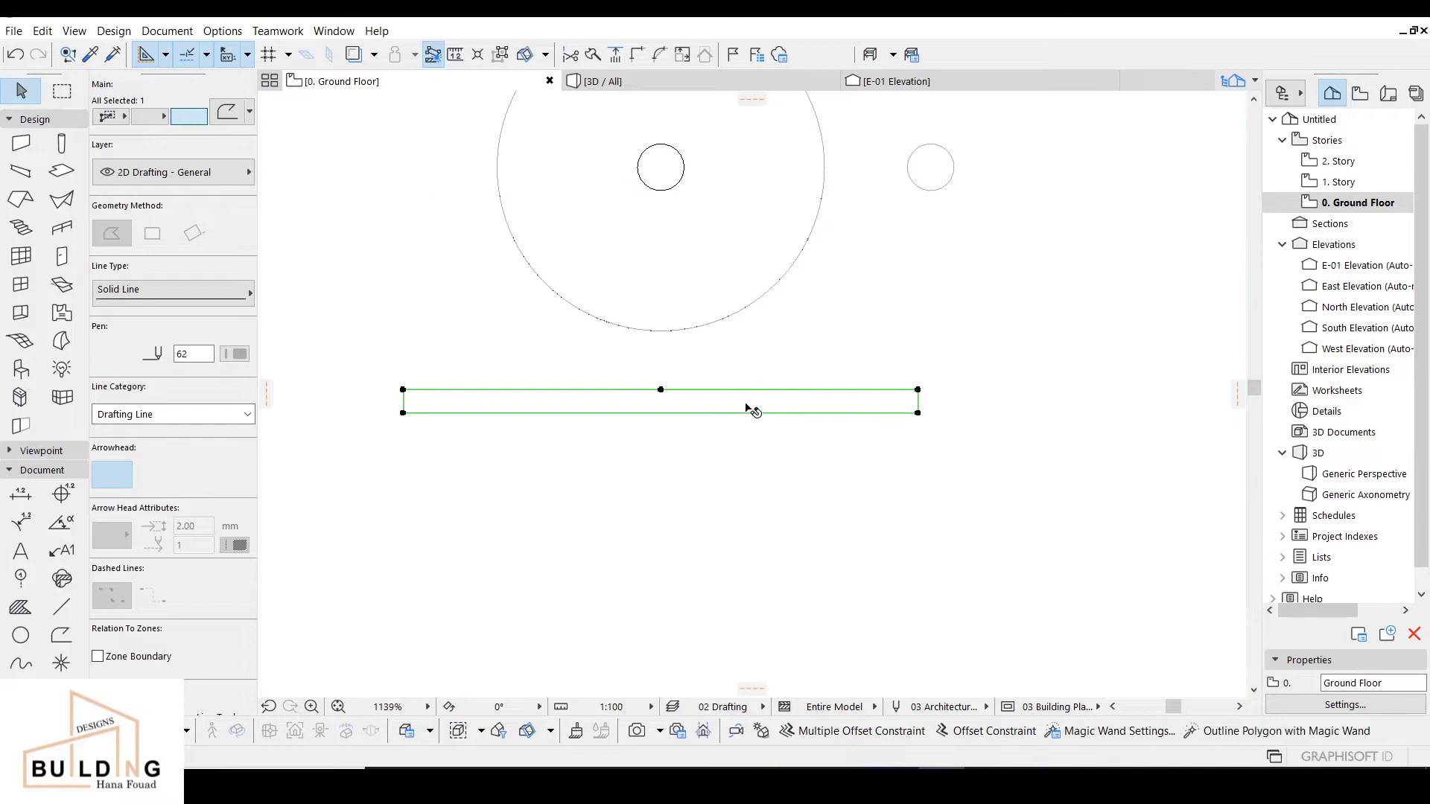
Create a slab from the rectangular polyline with the Magic Wand and select that slab.
{"action": "key", "text": "Escape"}
{"action": "left_click", "coordinate": [62, 171]}
{"action": "scroll", "coordinate": [638, 376], "scroll_direction": "up", "scroll_amount": 1}
{"action": "scroll", "coordinate": [638, 377], "scroll_direction": "up", "scroll_amount": 3}
{"action": "key", "text": "space"}
{"action": "left_click", "coordinate": [650, 423]}
{"action": "key", "text": "Escape"}
{"action": "left_click", "coordinate": [652, 426]}
{"action": "scroll", "coordinate": [790, 432], "scroll_direction": "down", "scroll_amount": 3}
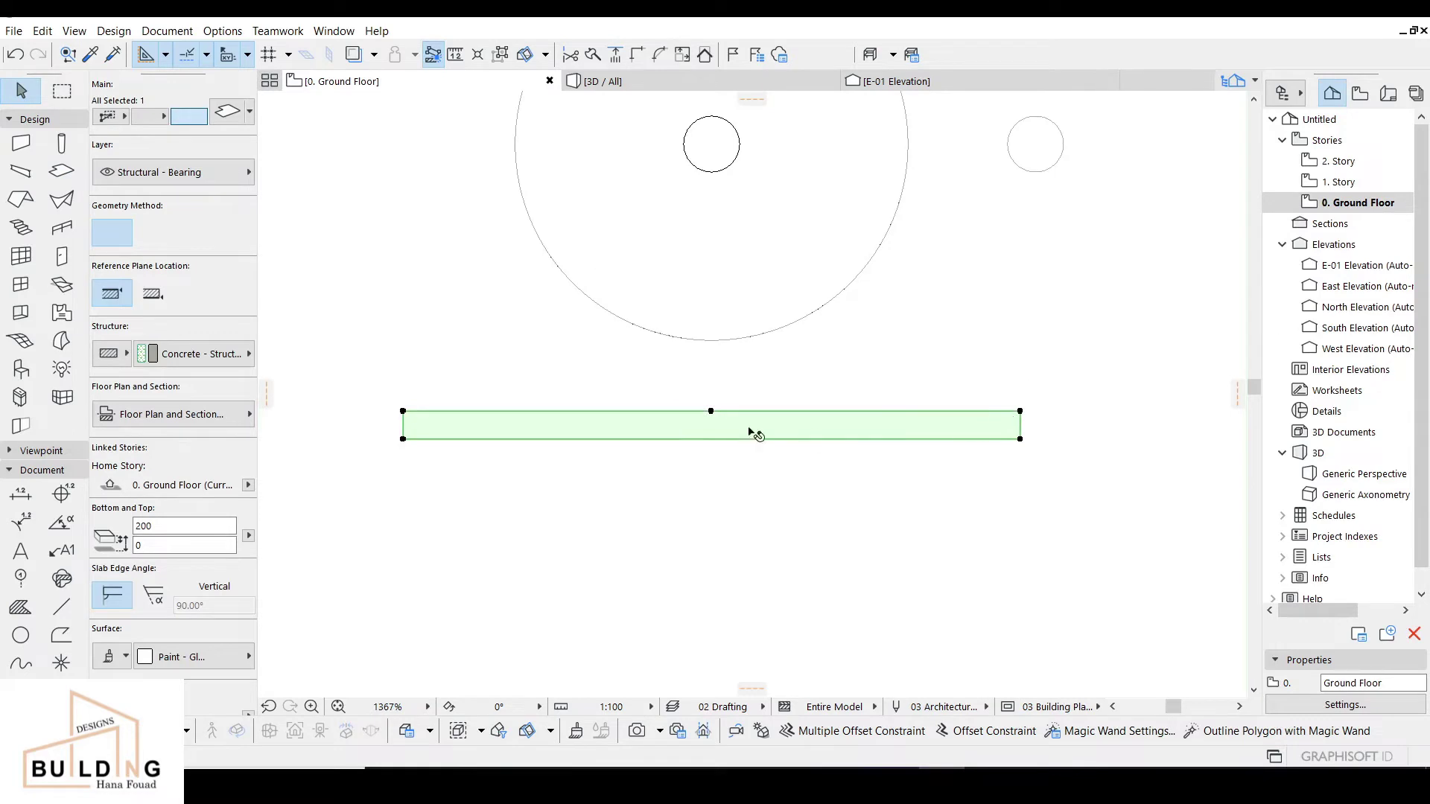
Move the rectangular slab onto the rod's circle and adjust its position so its width straddles the rod's centre.
{"action": "left_click", "coordinate": [712, 412]}
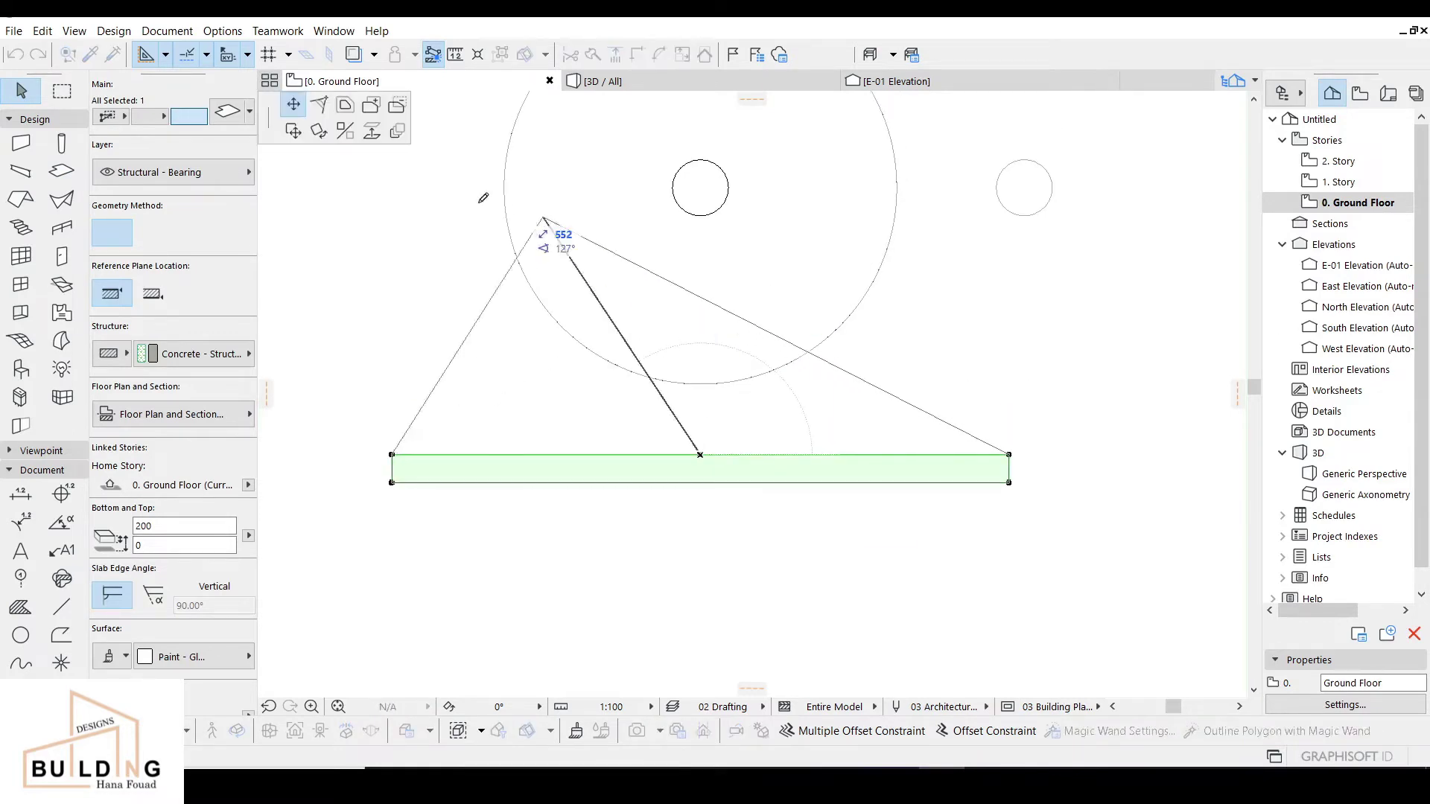
{"action": "left_click", "coordinate": [294, 133]}
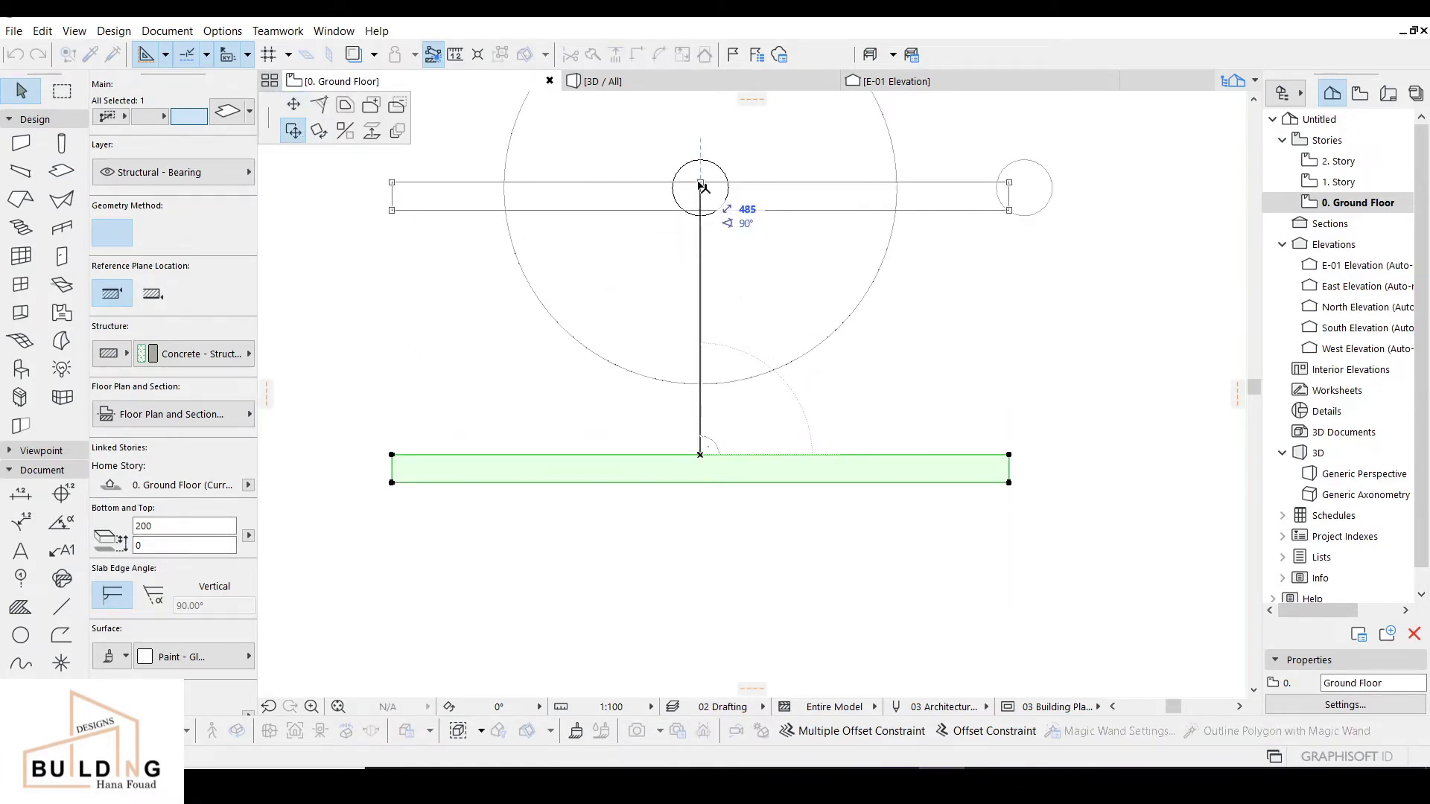
{"action": "left_click", "coordinate": [700, 188]}
{"action": "left_click", "coordinate": [700, 188]}
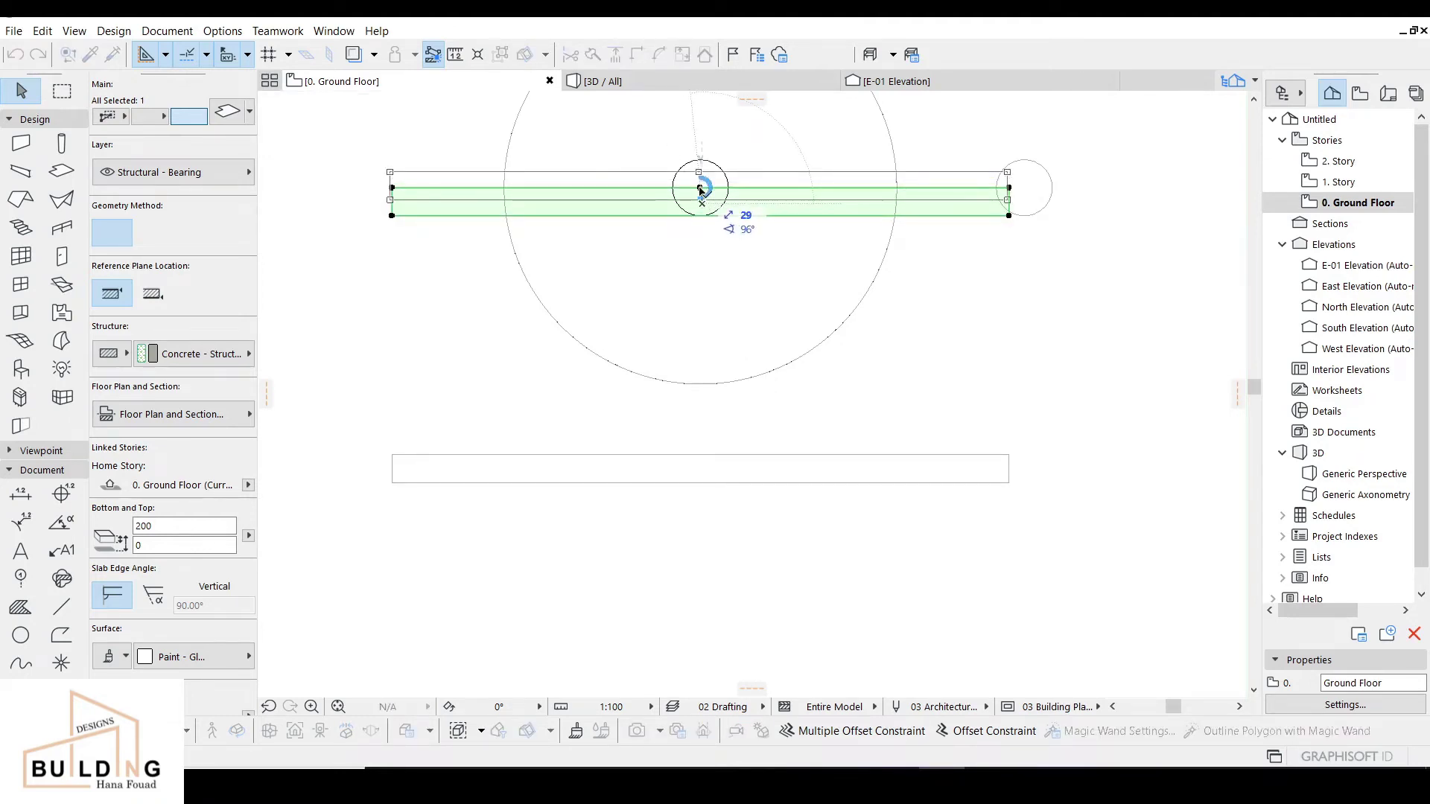
{"action": "scroll", "coordinate": [702, 191], "scroll_direction": "up", "scroll_amount": 2}
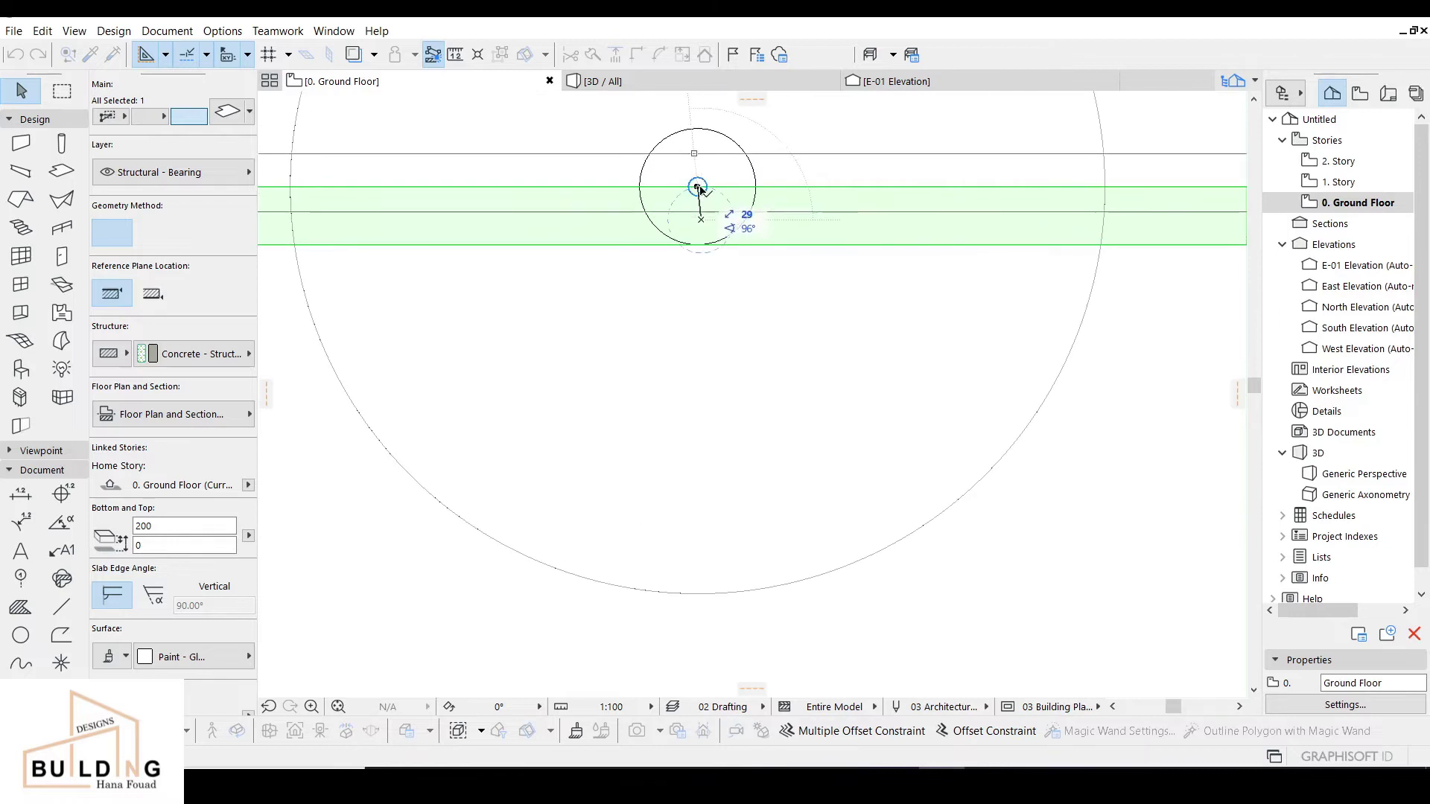
{"action": "left_click", "coordinate": [704, 191]}
{"action": "scroll", "coordinate": [711, 195], "scroll_direction": "down", "scroll_amount": 1}
{"action": "middle_click_drag", "start_coordinate": [747, 209], "coordinate": [679, 256]}
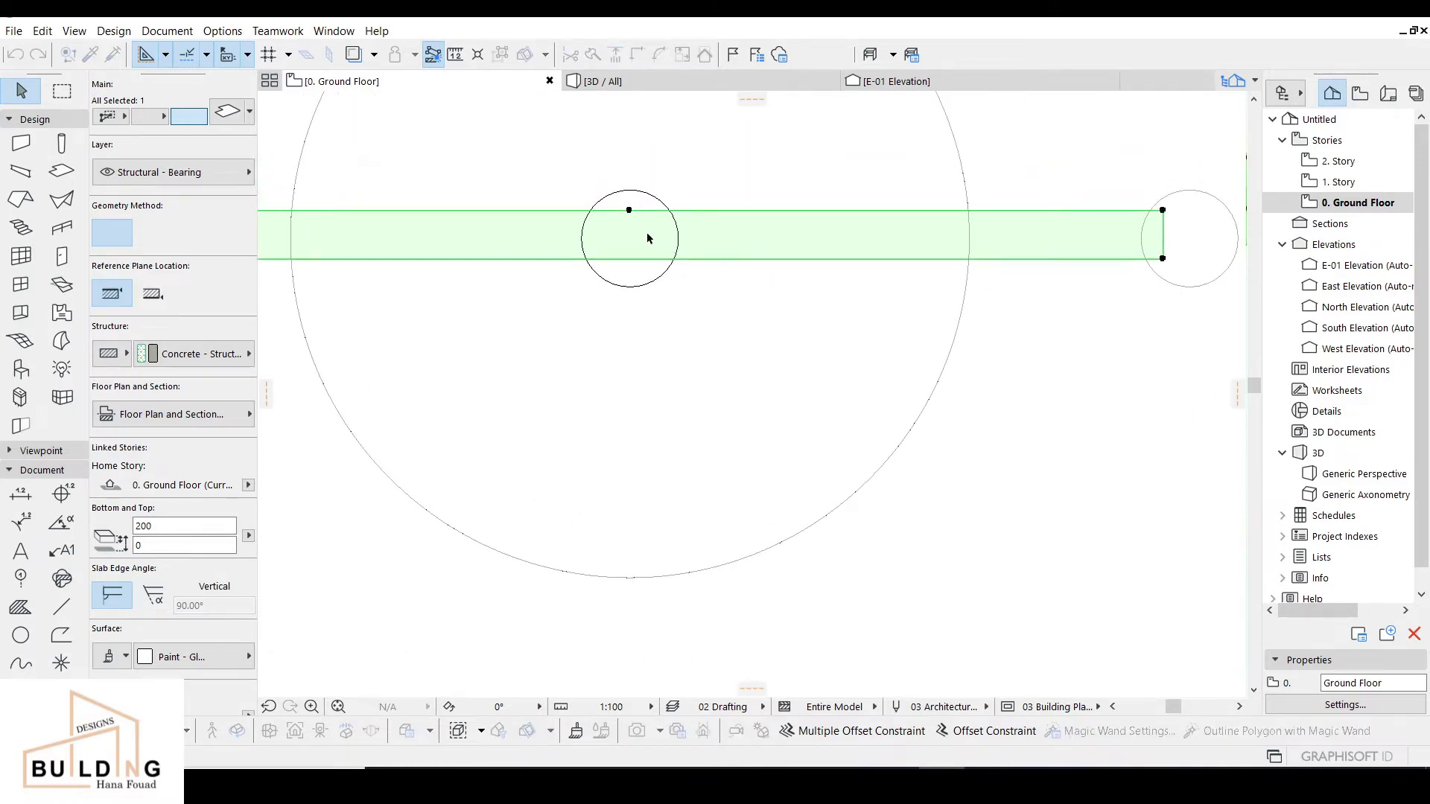
{"action": "scroll", "coordinate": [648, 241], "scroll_direction": "up", "scroll_amount": 2}
{"action": "scroll", "coordinate": [651, 246], "scroll_direction": "up", "scroll_amount": 1}
{"action": "left_click", "coordinate": [650, 242]}
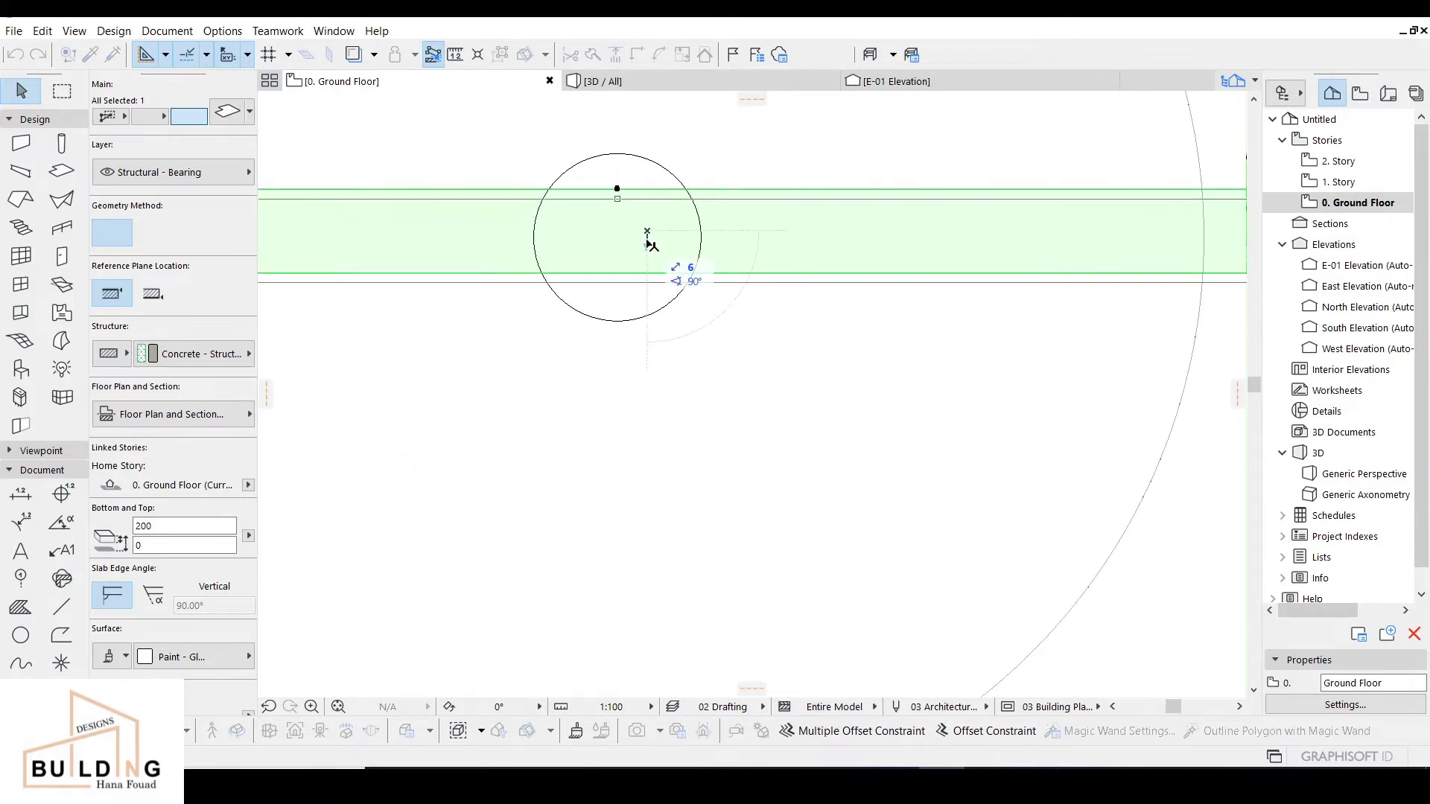
{"action": "left_click", "coordinate": [648, 242]}
{"action": "scroll", "coordinate": [647, 241], "scroll_direction": "down", "scroll_amount": 2}
Set the arm slab's reference plane to its bottom and fillet all its corners with a 20 mm radius.
{"action": "left_click", "coordinate": [153, 298]}
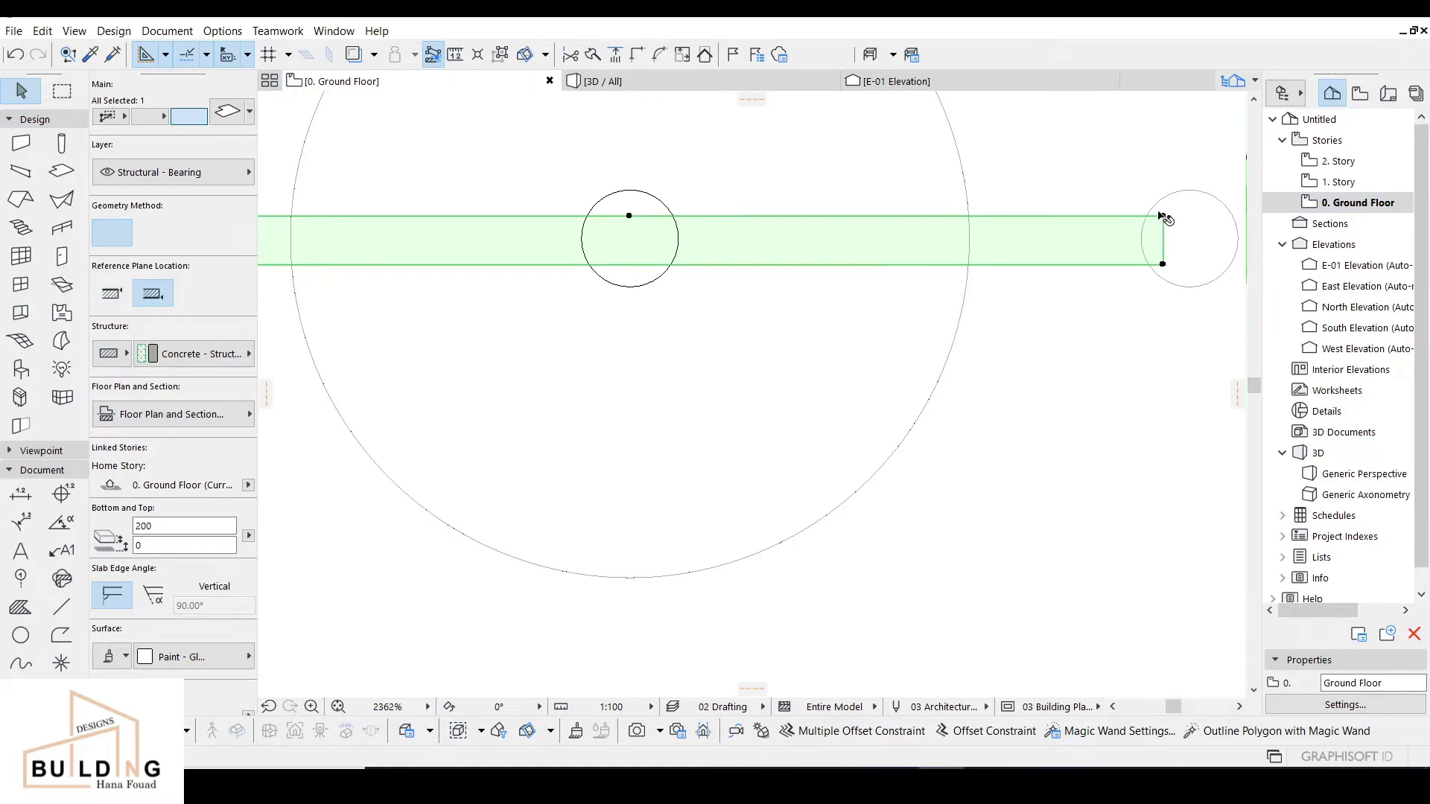
{"action": "left_click", "coordinate": [1163, 216]}
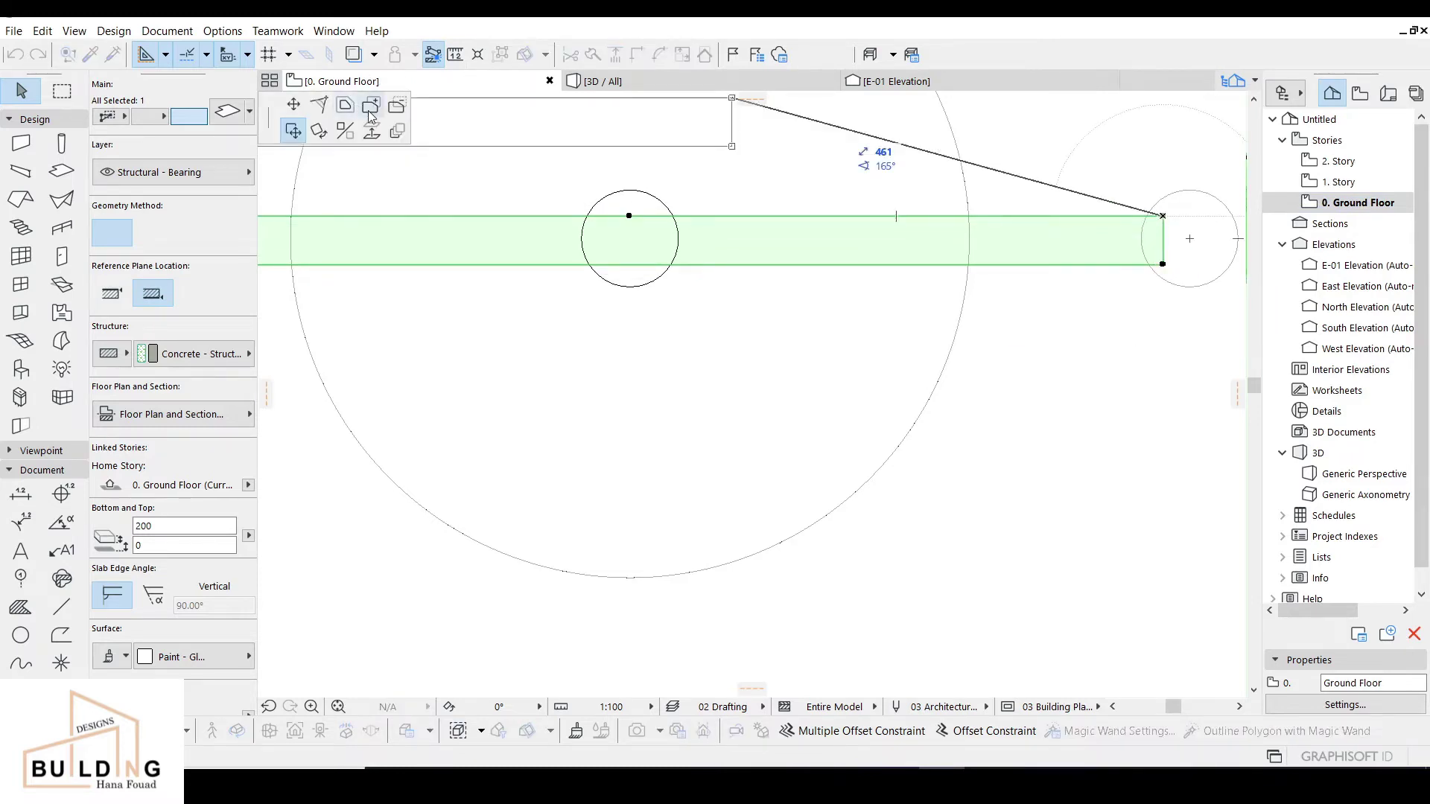
{"action": "left_click", "coordinate": [319, 104]}
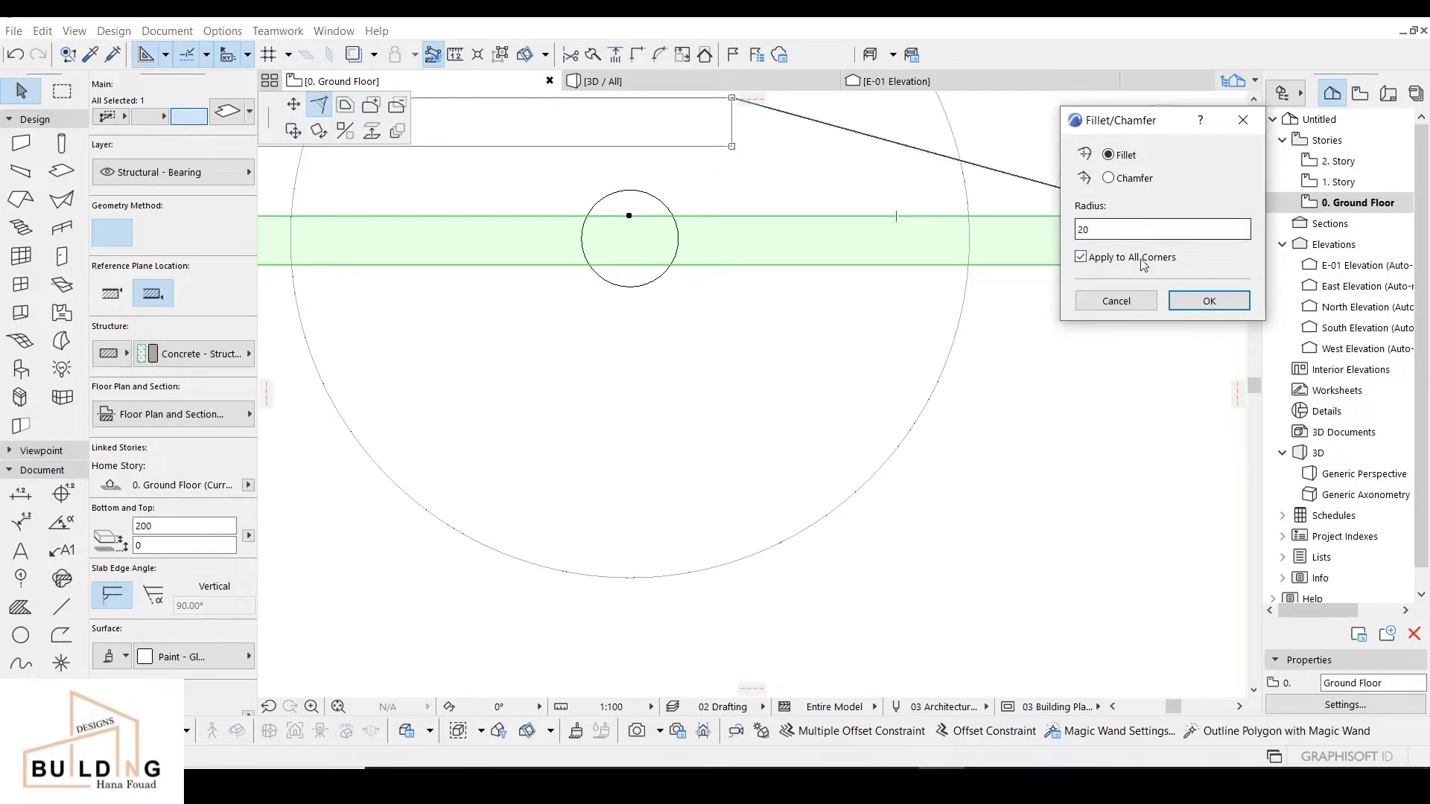
{"action": "left_click", "coordinate": [1208, 300]}
{"action": "scroll", "coordinate": [968, 276], "scroll_direction": "down", "scroll_amount": 3}
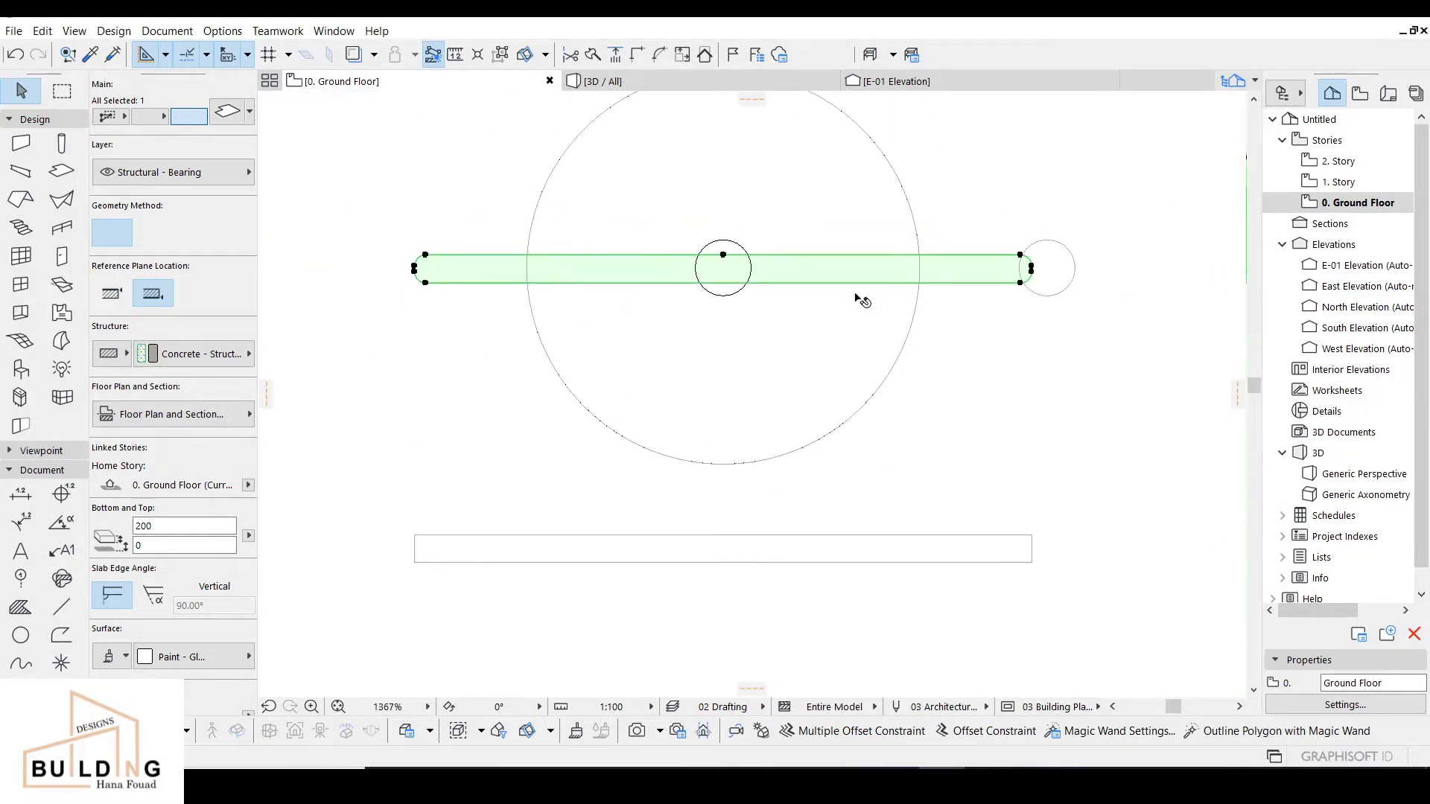
Place a copy of the rounded arm slab just below the original and rotate the copy 90° to stand vertically in plan.
{"action": "key", "text": "Escape"}
{"action": "left_click", "coordinate": [729, 275]}
{"action": "left_click_drag", "start_coordinate": [728, 273], "coordinate": [728, 346]}
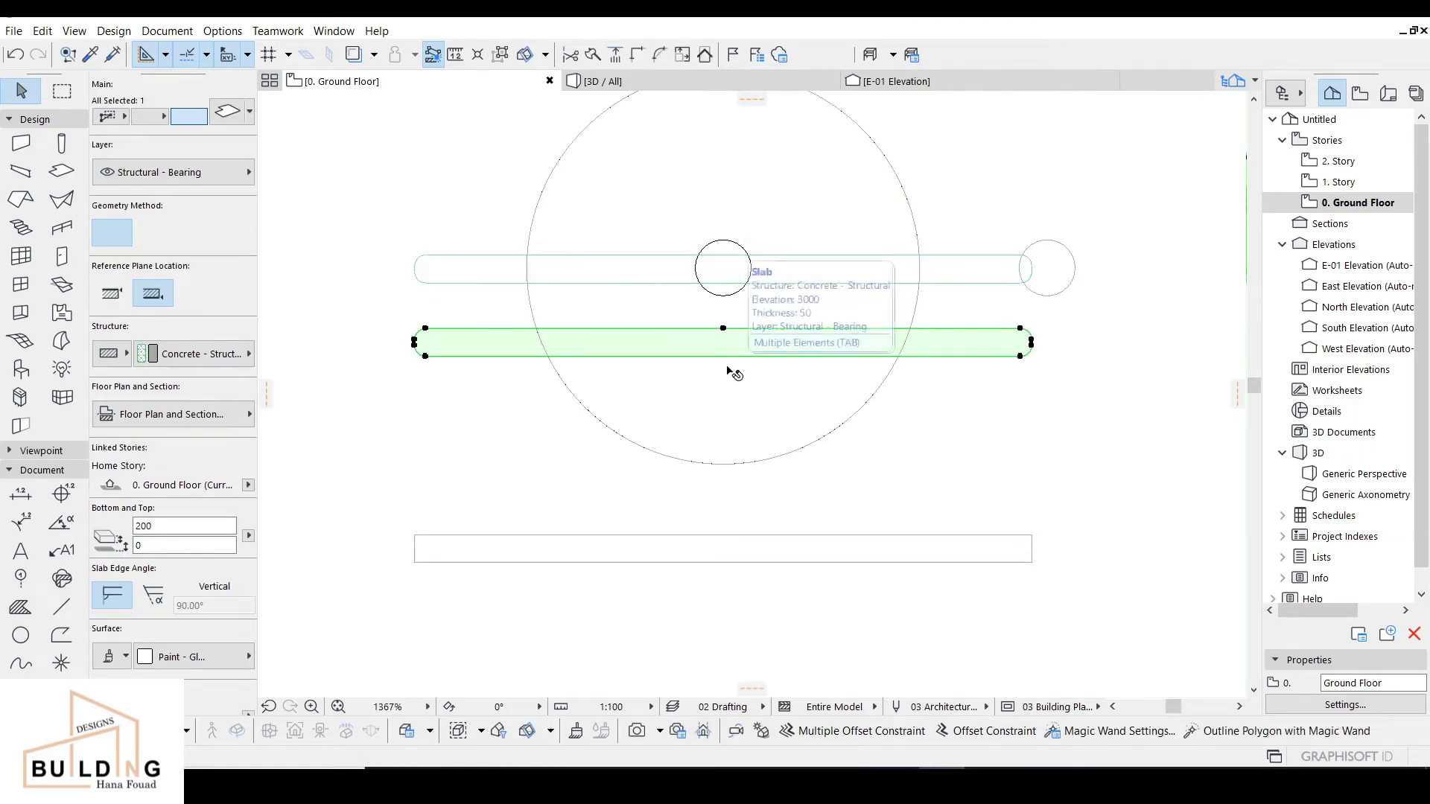
{"action": "left_click", "coordinate": [723, 329]}
{"action": "left_click", "coordinate": [952, 328]}
{"action": "left_click", "coordinate": [723, 171]}
Move the rotated arm slab up to the rod's centre and shift it sideways to centre its width on the rod.
{"action": "key", "text": "ctrl+d"}
{"action": "left_click", "coordinate": [724, 322]}
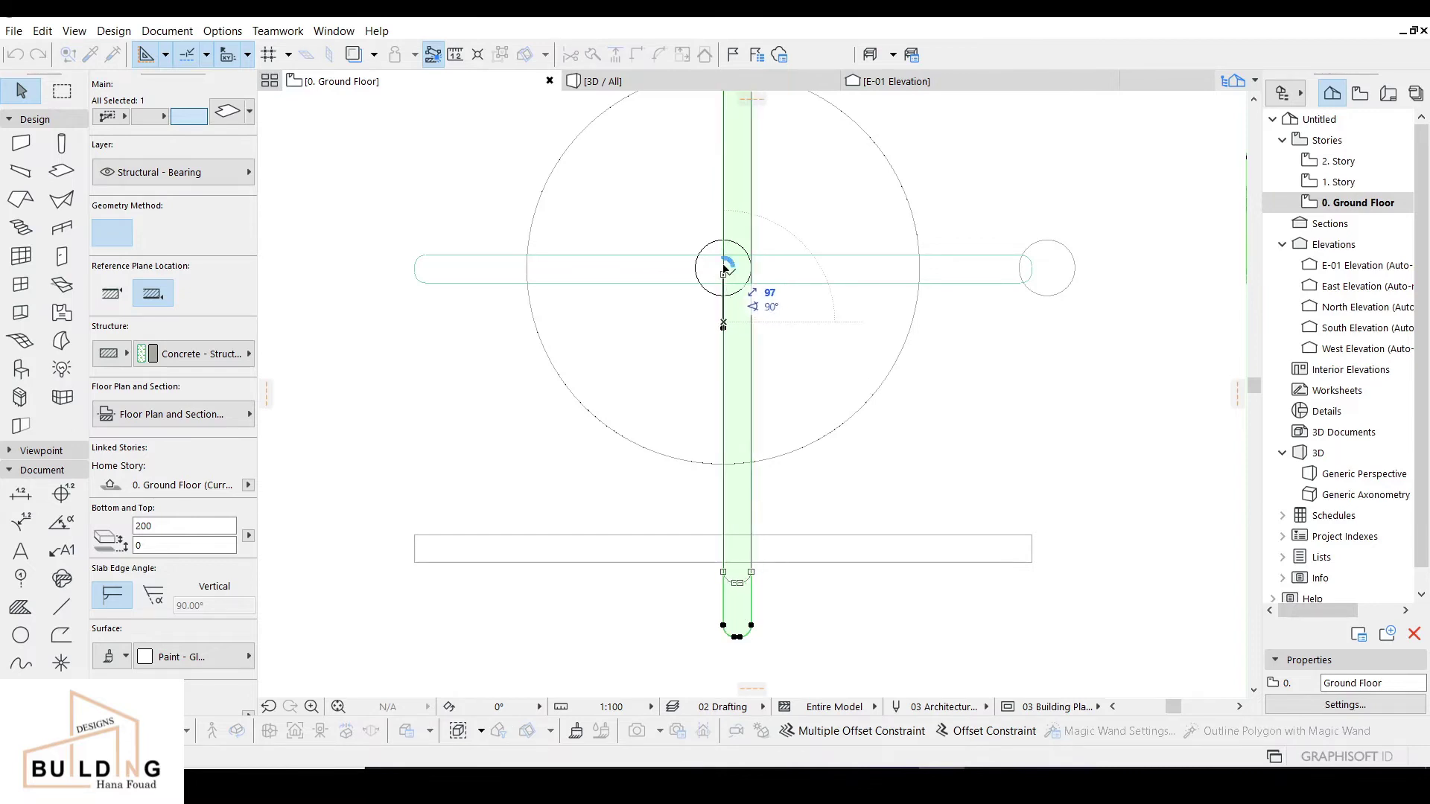
{"action": "left_click", "coordinate": [723, 268]}
{"action": "scroll", "coordinate": [745, 284], "scroll_direction": "up", "scroll_amount": 3}
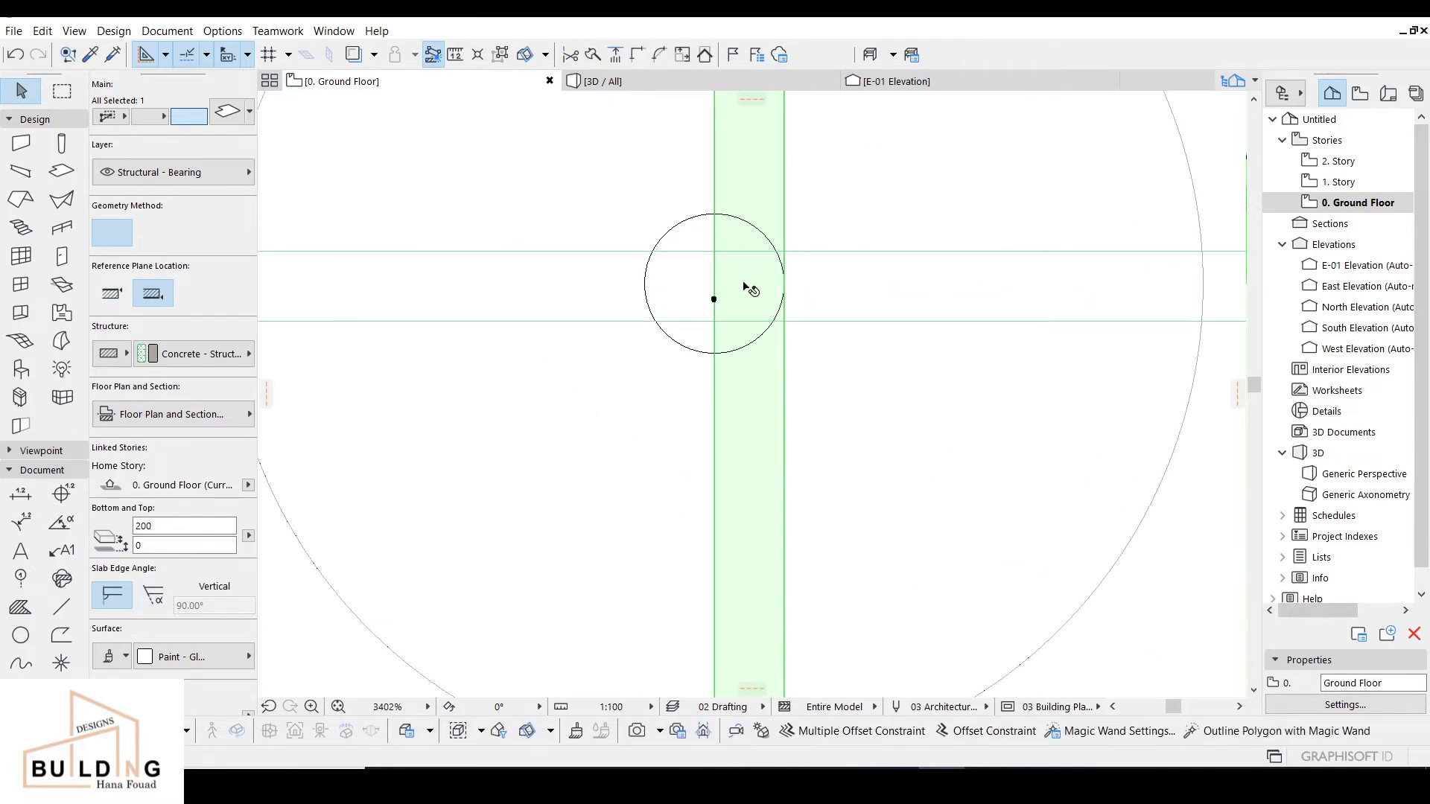
{"action": "left_click", "coordinate": [736, 294]}
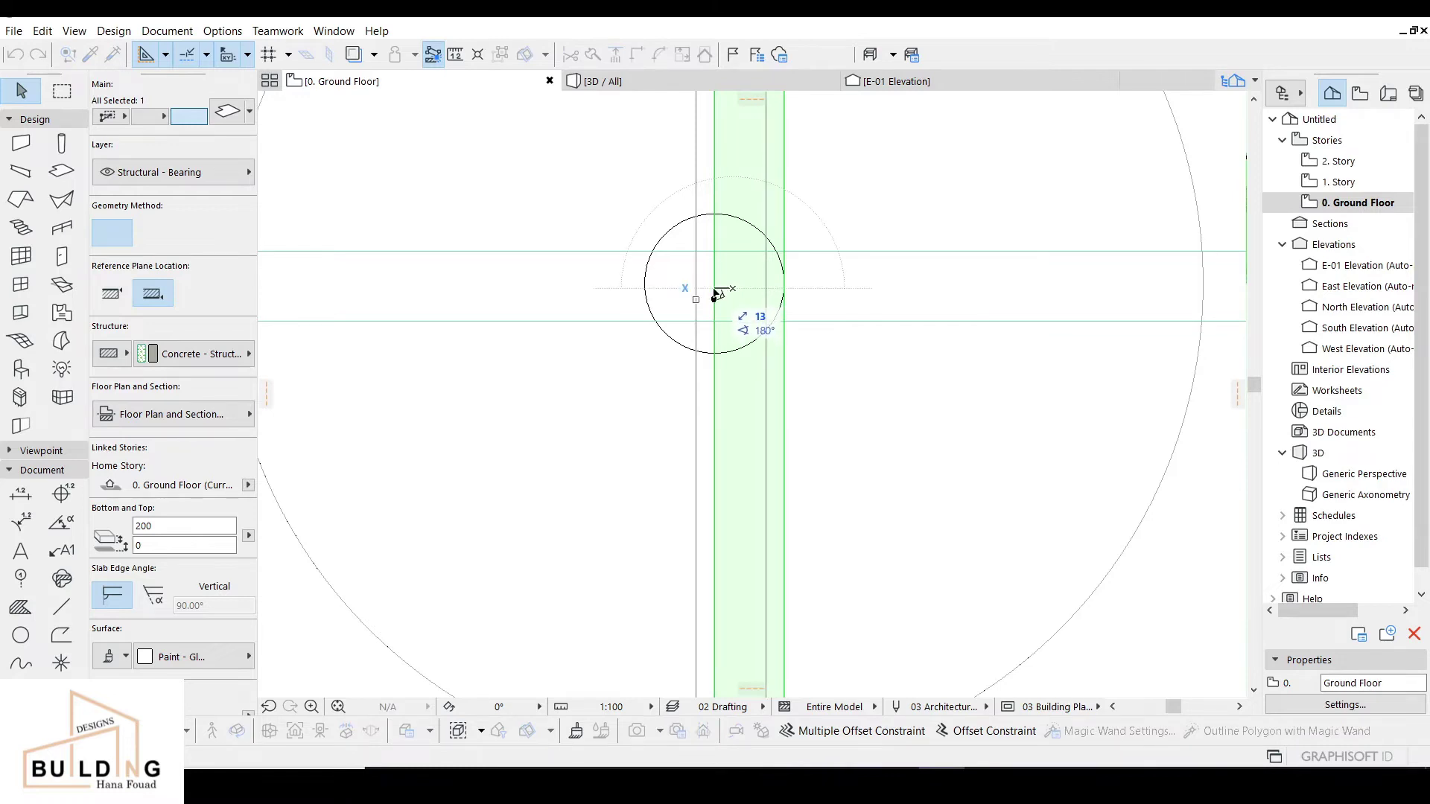
{"action": "left_click", "coordinate": [715, 292]}
{"action": "scroll", "coordinate": [719, 292], "scroll_direction": "down", "scroll_amount": 5}
{"action": "scroll", "coordinate": [745, 303], "scroll_direction": "up", "scroll_amount": 2}
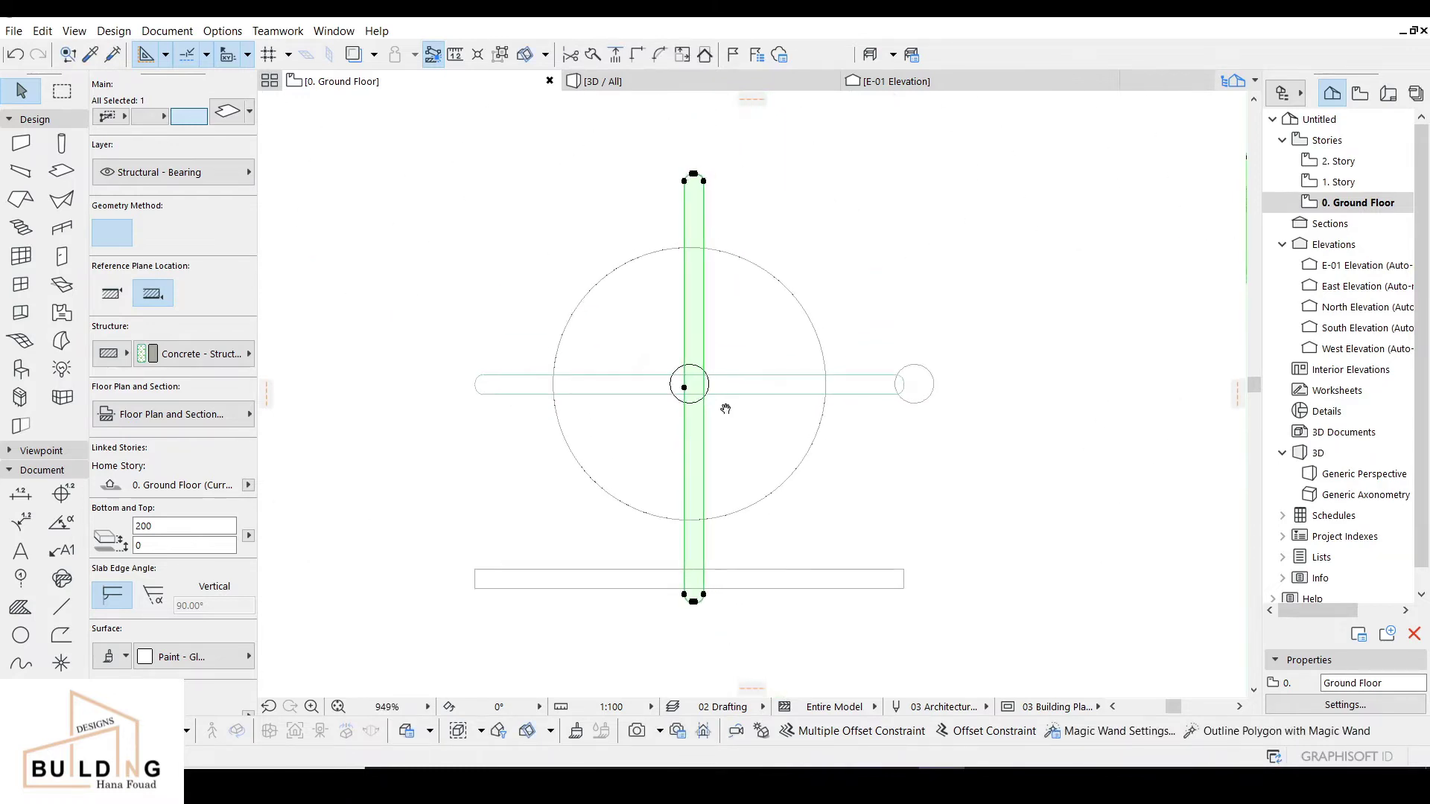
Fine-tune the vertical arm's position so its midpoint lines up with the rod's centre and the horizontal arm.
{"action": "scroll", "coordinate": [719, 402], "scroll_direction": "up", "scroll_amount": 1}
{"action": "left_click", "coordinate": [709, 389]}
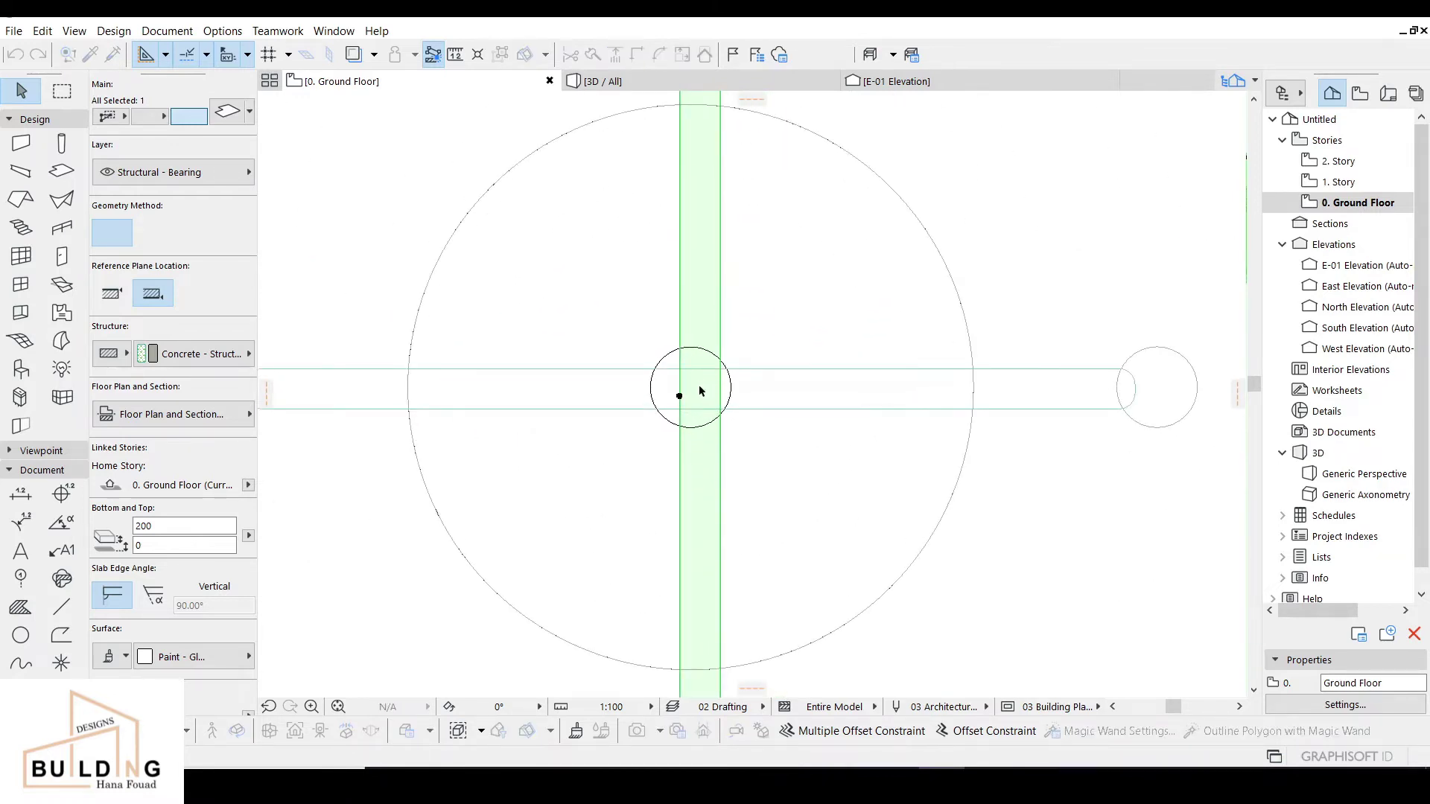
{"action": "left_click", "coordinate": [692, 389]}
{"action": "scroll", "coordinate": [715, 389], "scroll_direction": "up", "scroll_amount": 3}
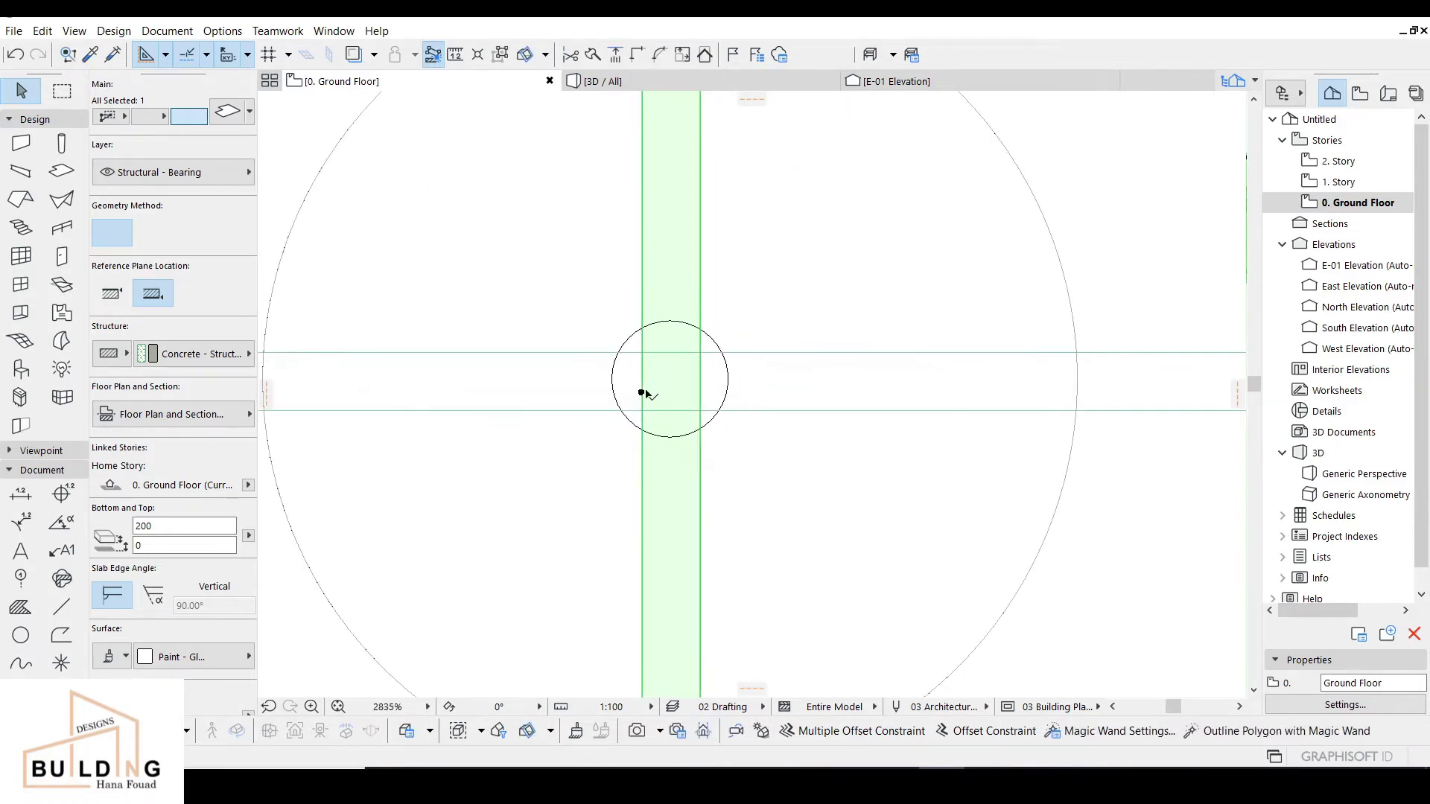
{"action": "left_click", "coordinate": [642, 393]}
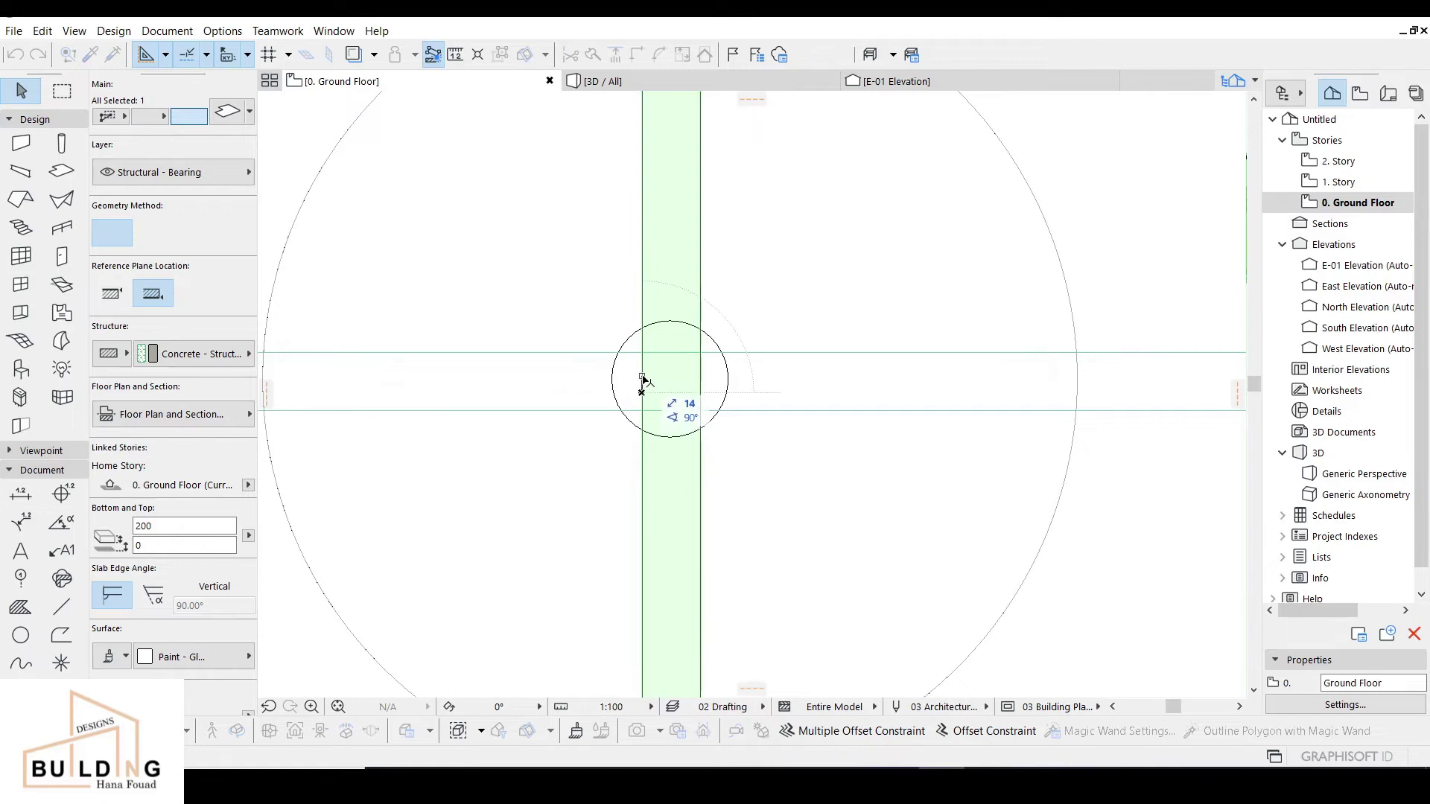
{"action": "left_click", "coordinate": [642, 385]}
Delete the leftover rectangular polyline below the crossed arms.
{"action": "scroll", "coordinate": [680, 380], "scroll_direction": "down", "scroll_amount": 5}
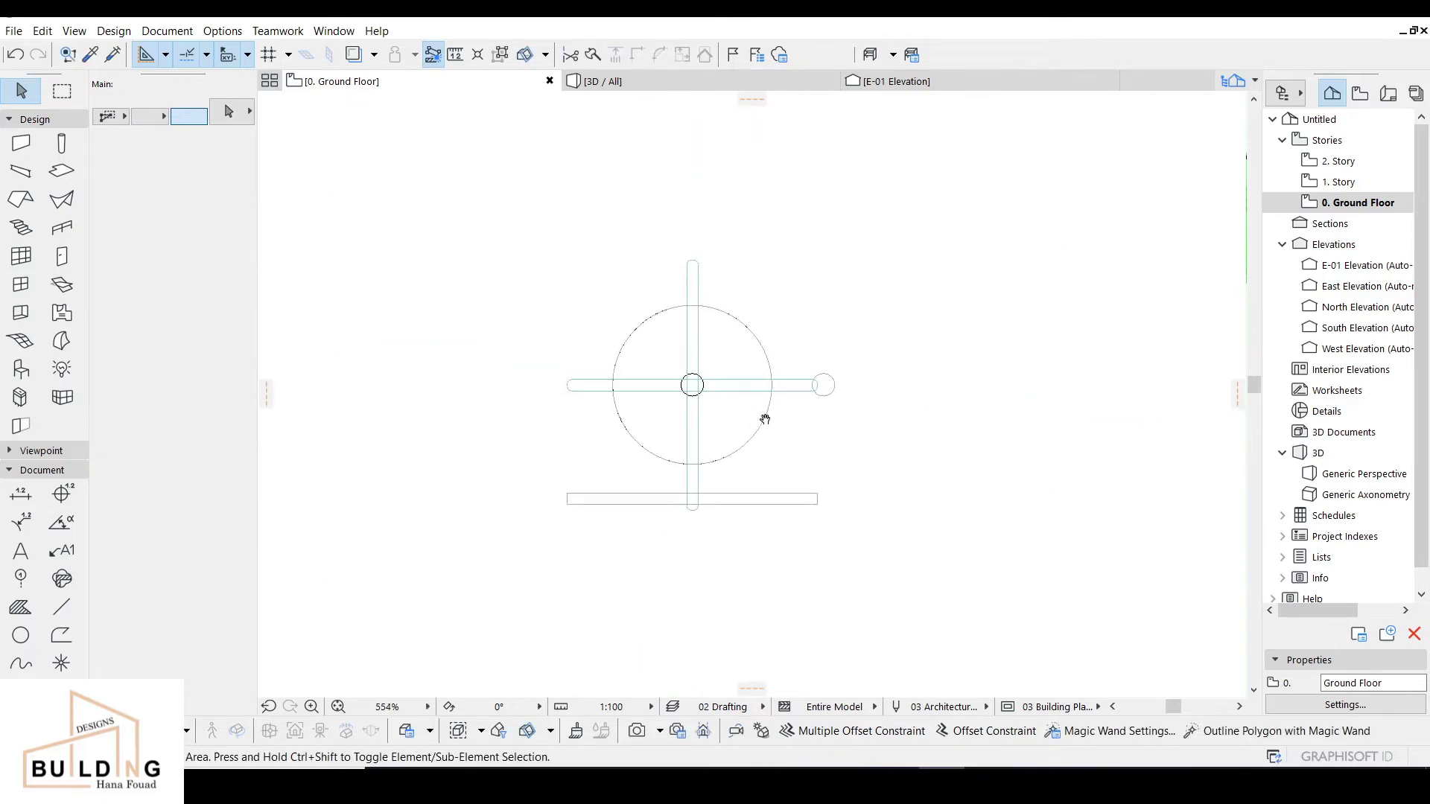
{"action": "left_click", "coordinate": [786, 467]}
{"action": "key", "text": "Delete"}
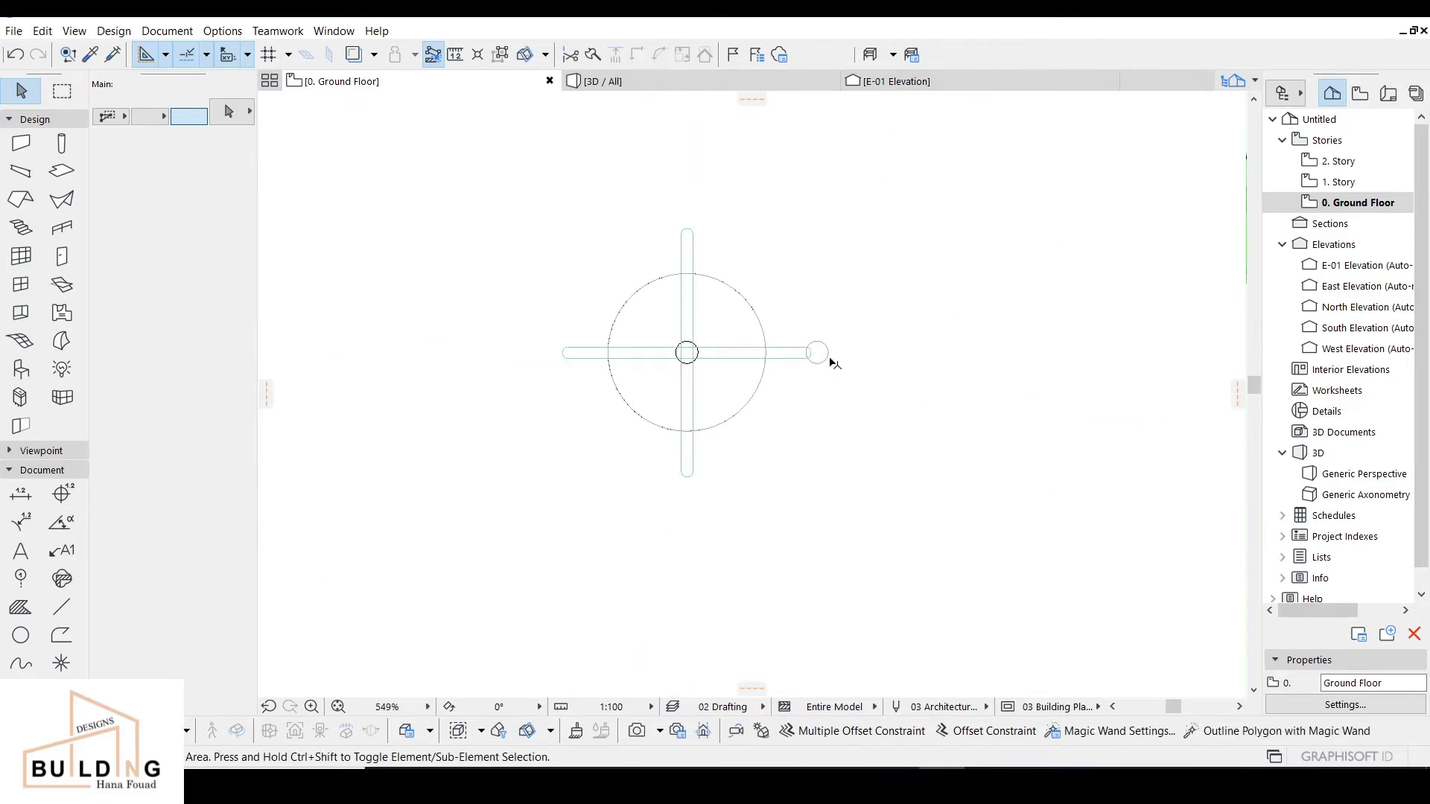
In the E-01 elevation, move both crossed arm slabs from floor level straight up to the hanging rod's lower end.
{"action": "left_click", "coordinate": [894, 82]}
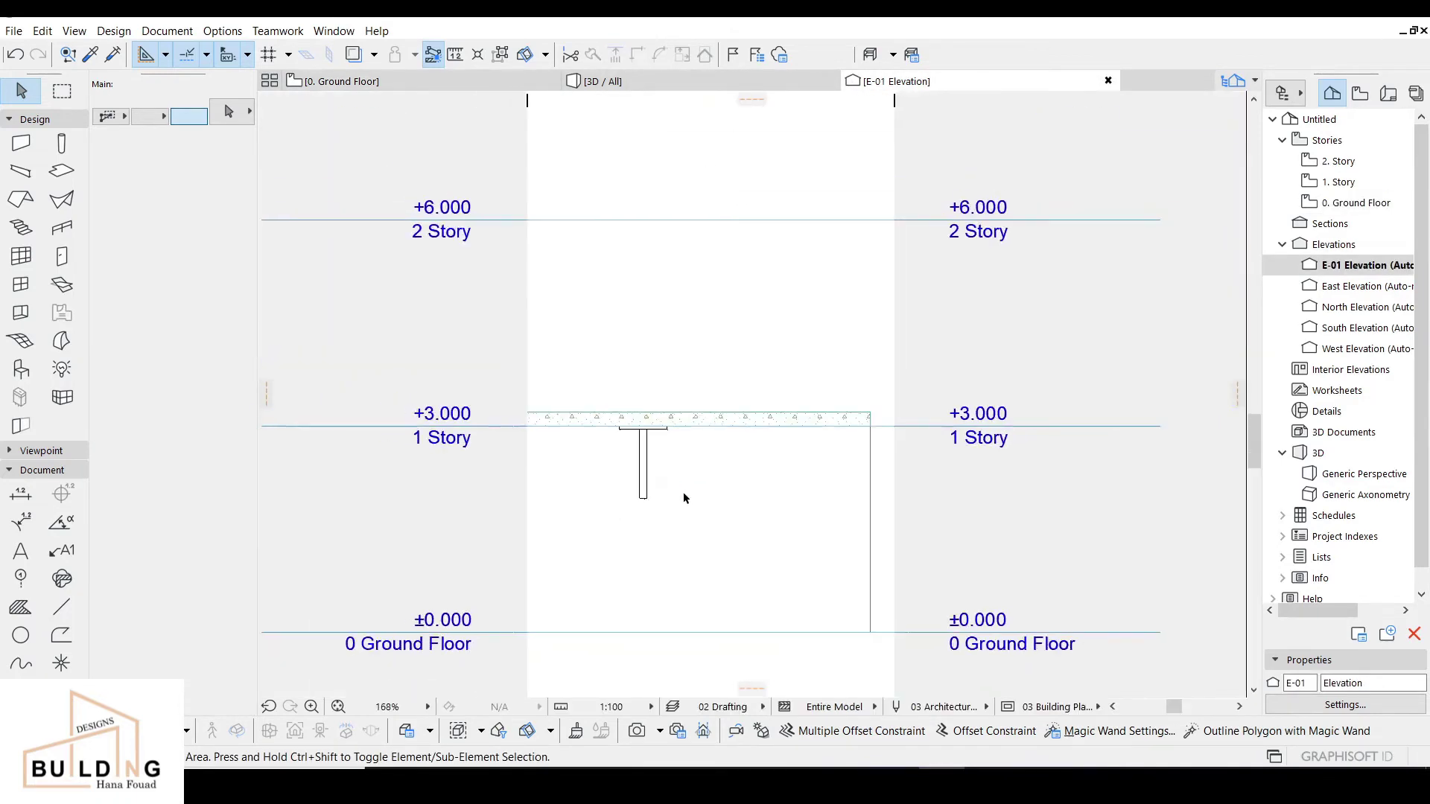
{"action": "scroll", "coordinate": [651, 507], "scroll_direction": "up", "scroll_amount": 4}
{"action": "left_click", "coordinate": [674, 513]}
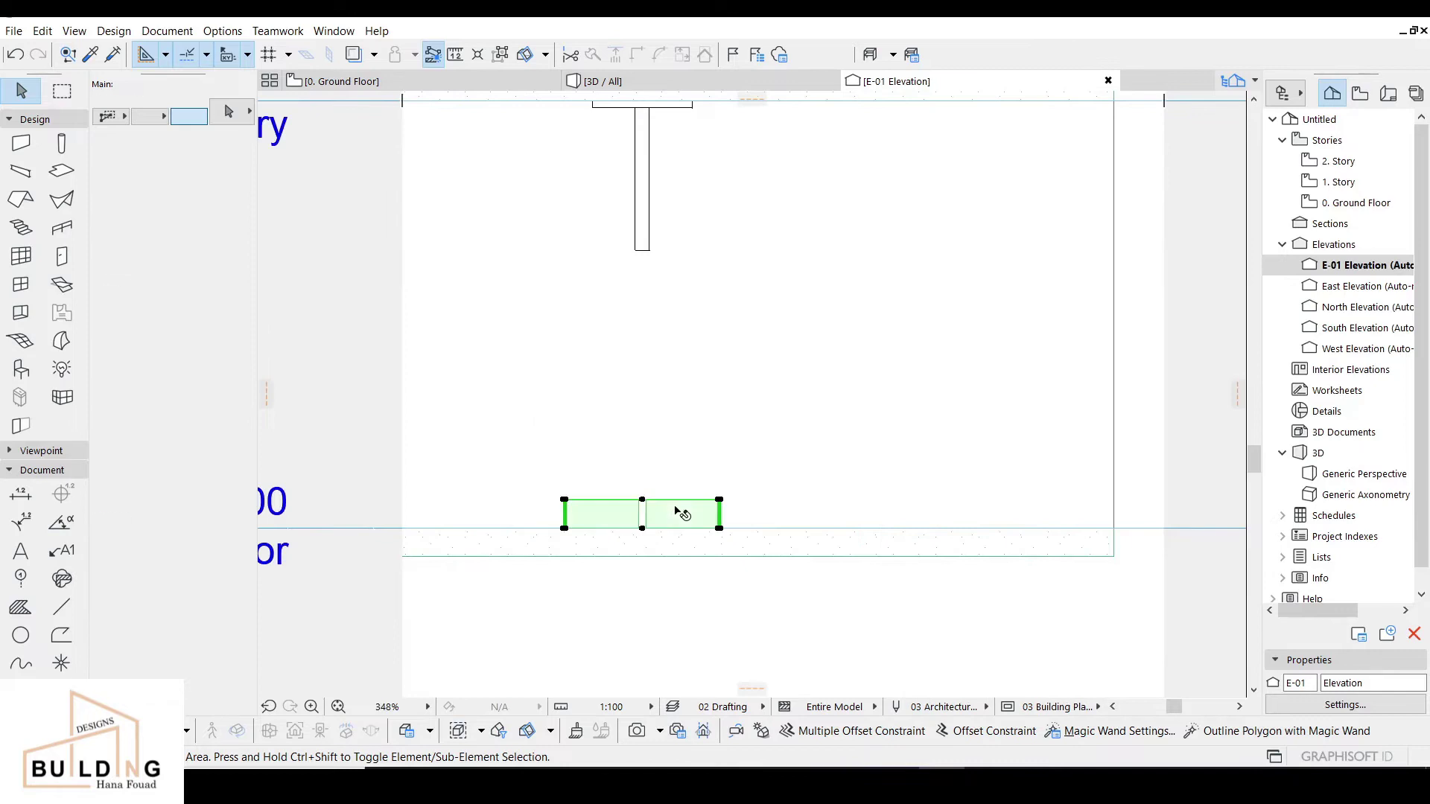
{"action": "key", "text": "ctrl+d"}
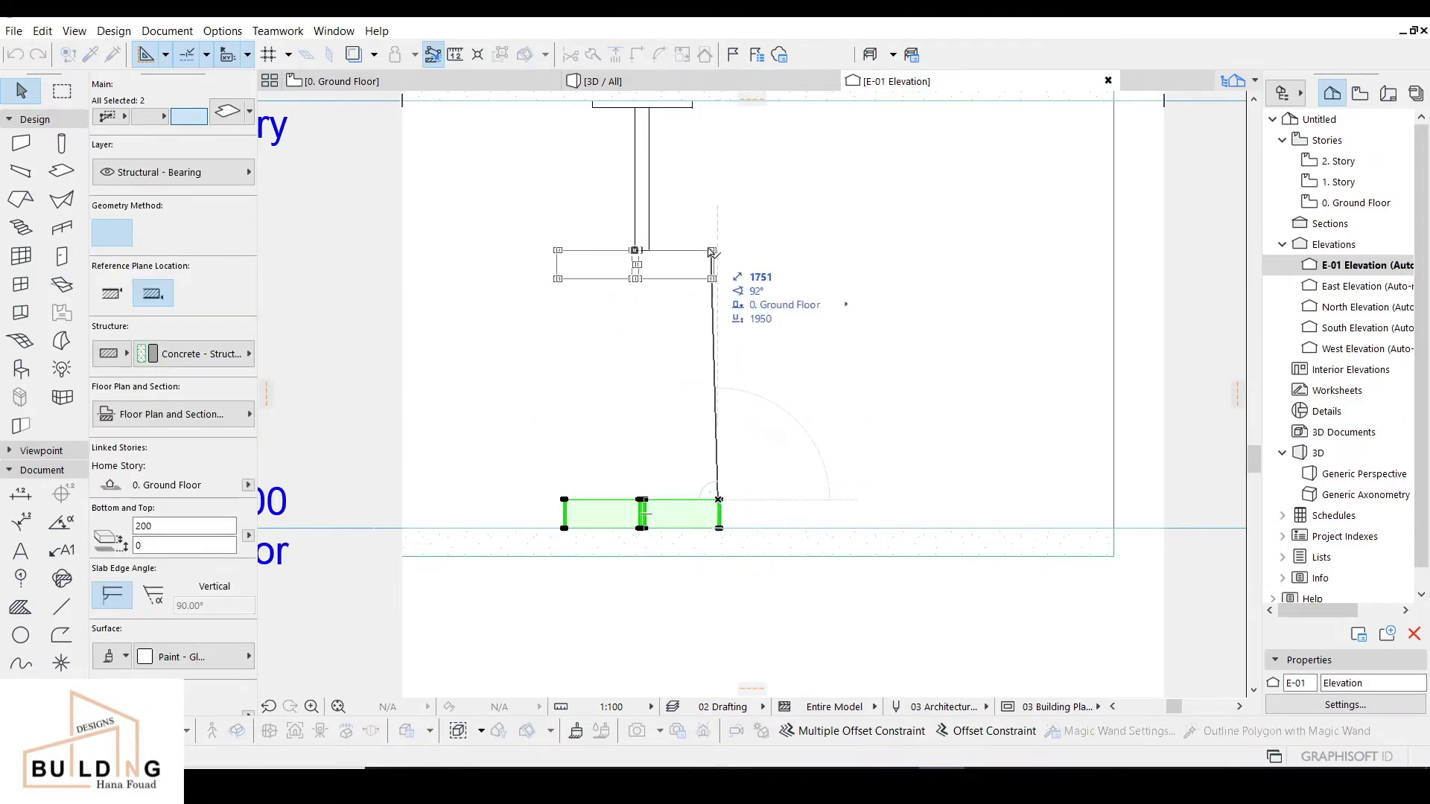
{"action": "left_click", "coordinate": [720, 255]}
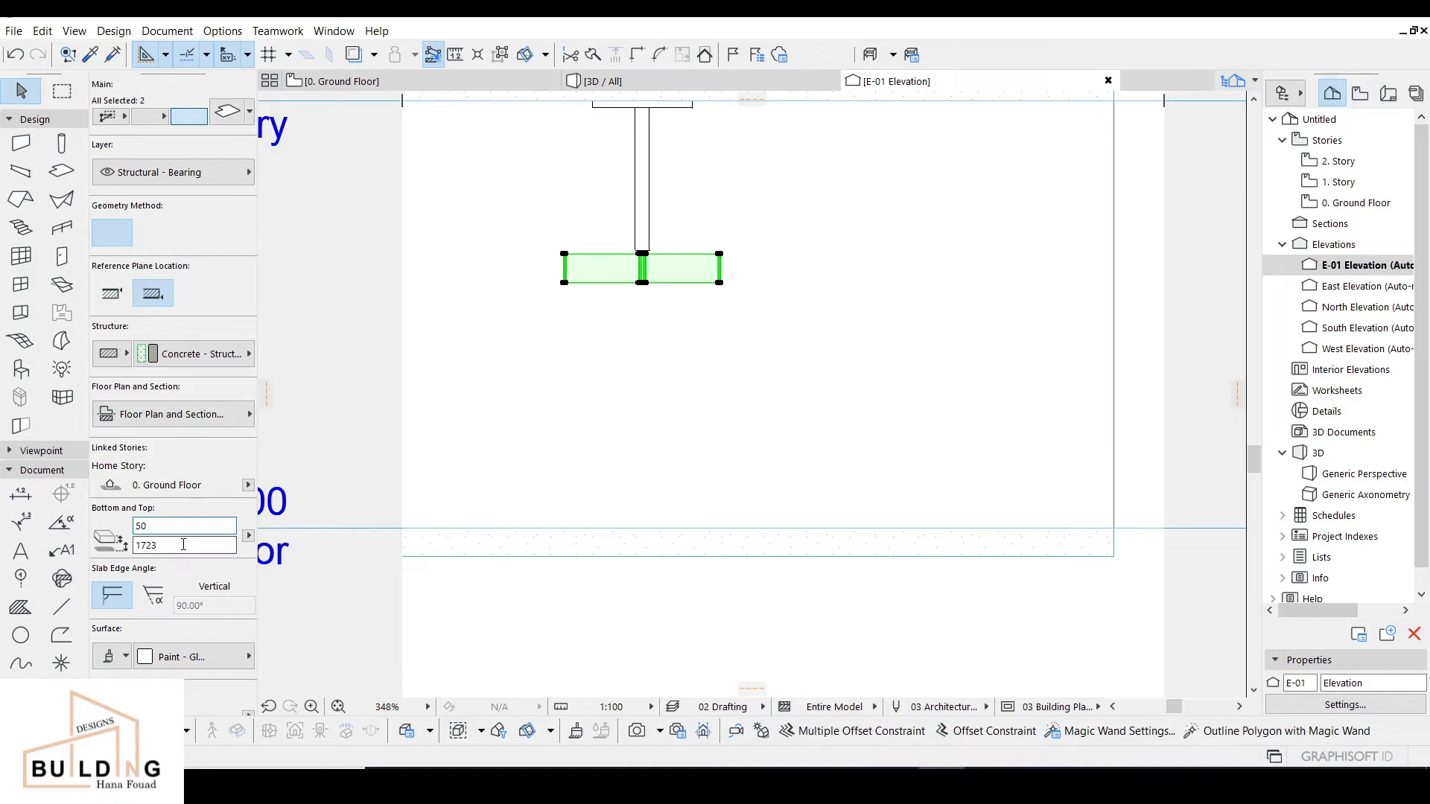
Set both arm slabs' thickness to 50 mm and raise them to sit directly against the rod's lower end.
{"action": "left_click", "coordinate": [183, 545]}
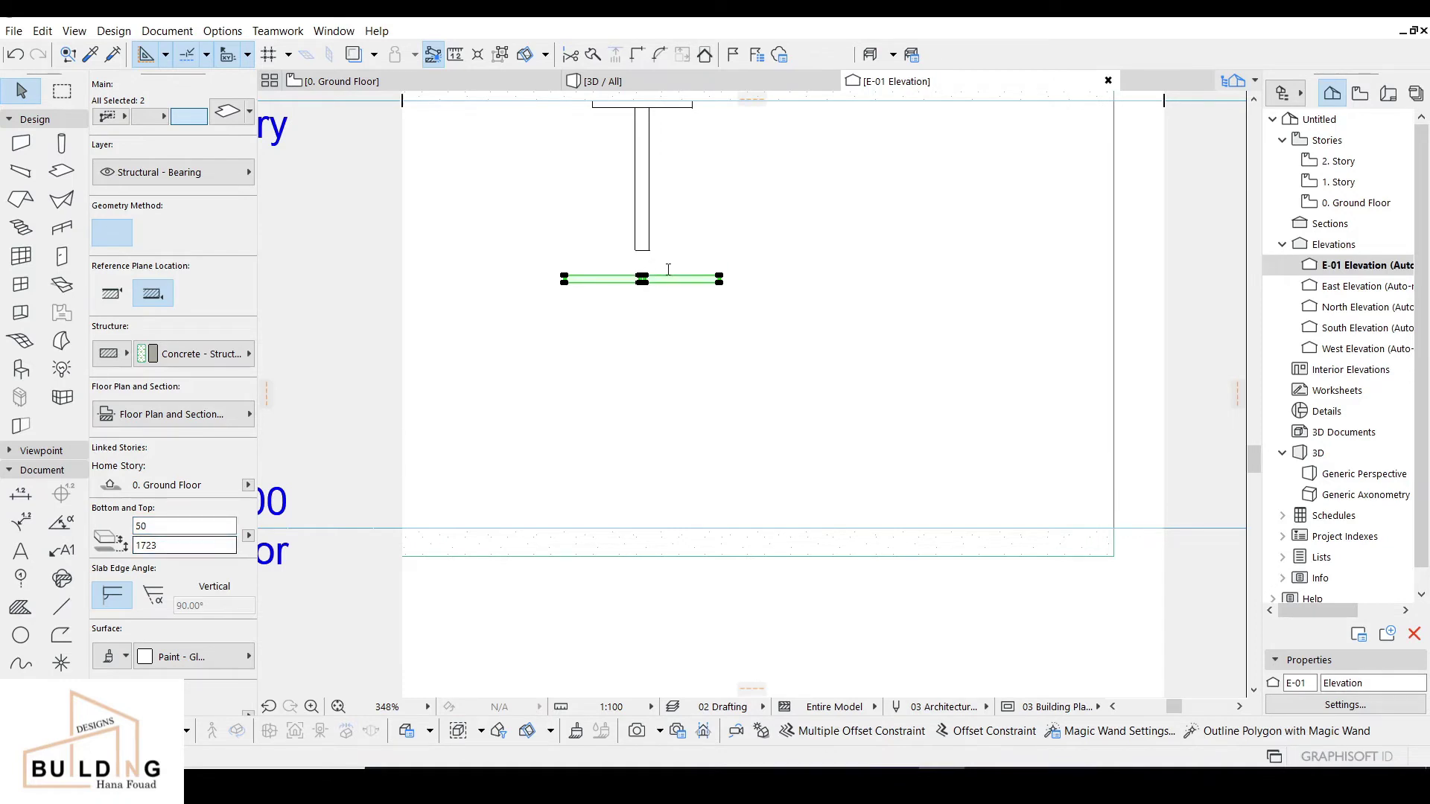
{"action": "scroll", "coordinate": [676, 260], "scroll_direction": "up", "scroll_amount": 3}
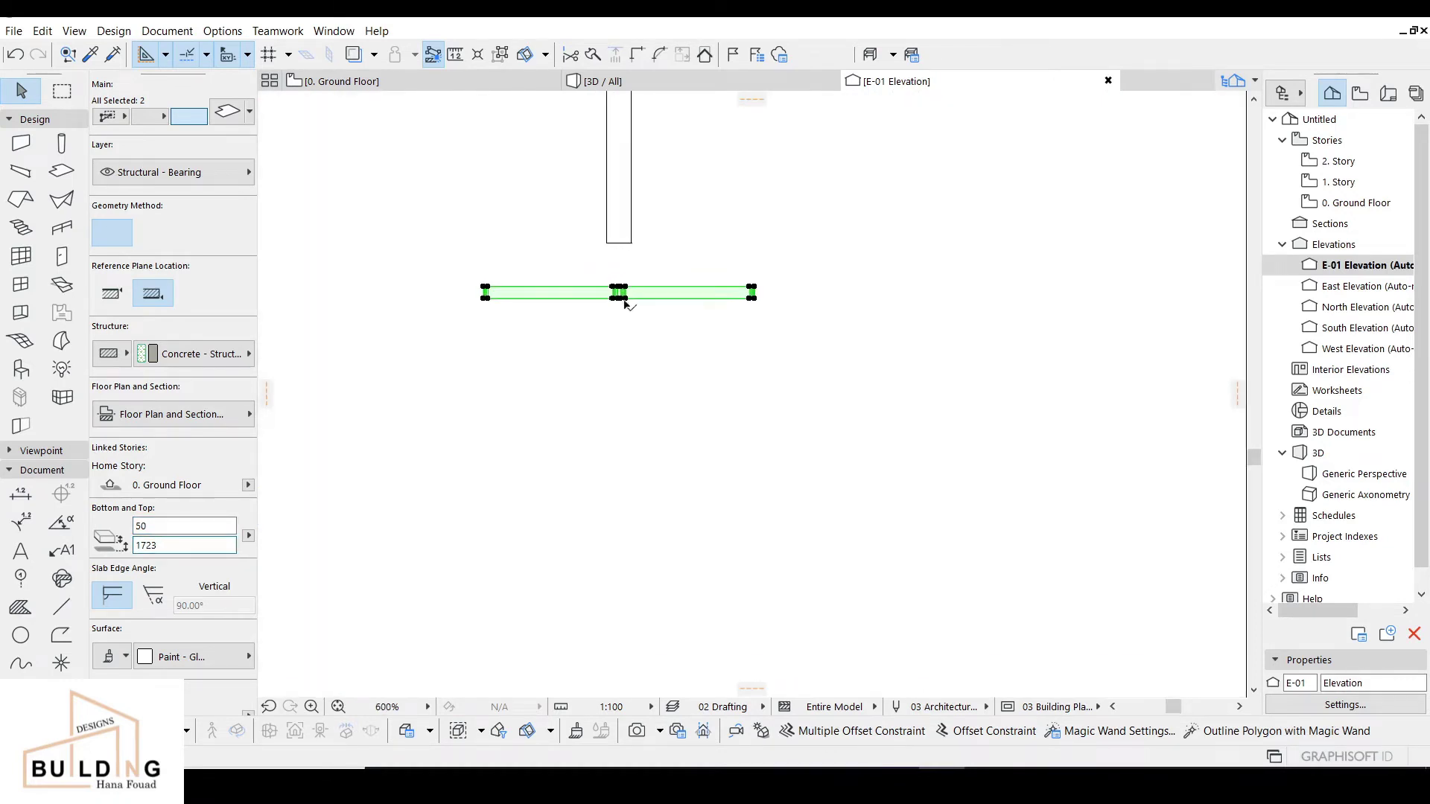
{"action": "key", "text": "ctrl+d"}
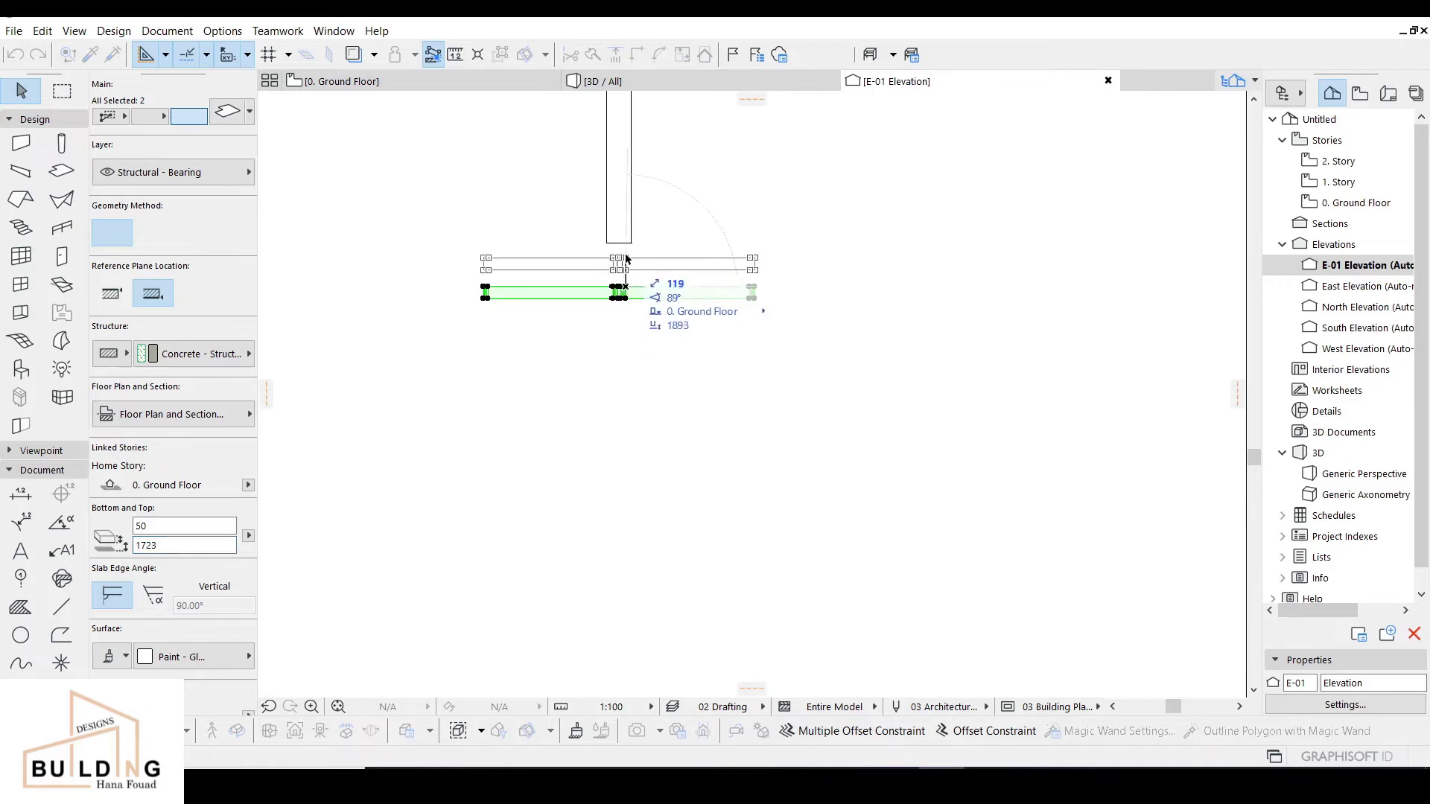
{"action": "left_click", "coordinate": [625, 255]}
{"action": "key", "text": "Escape"}
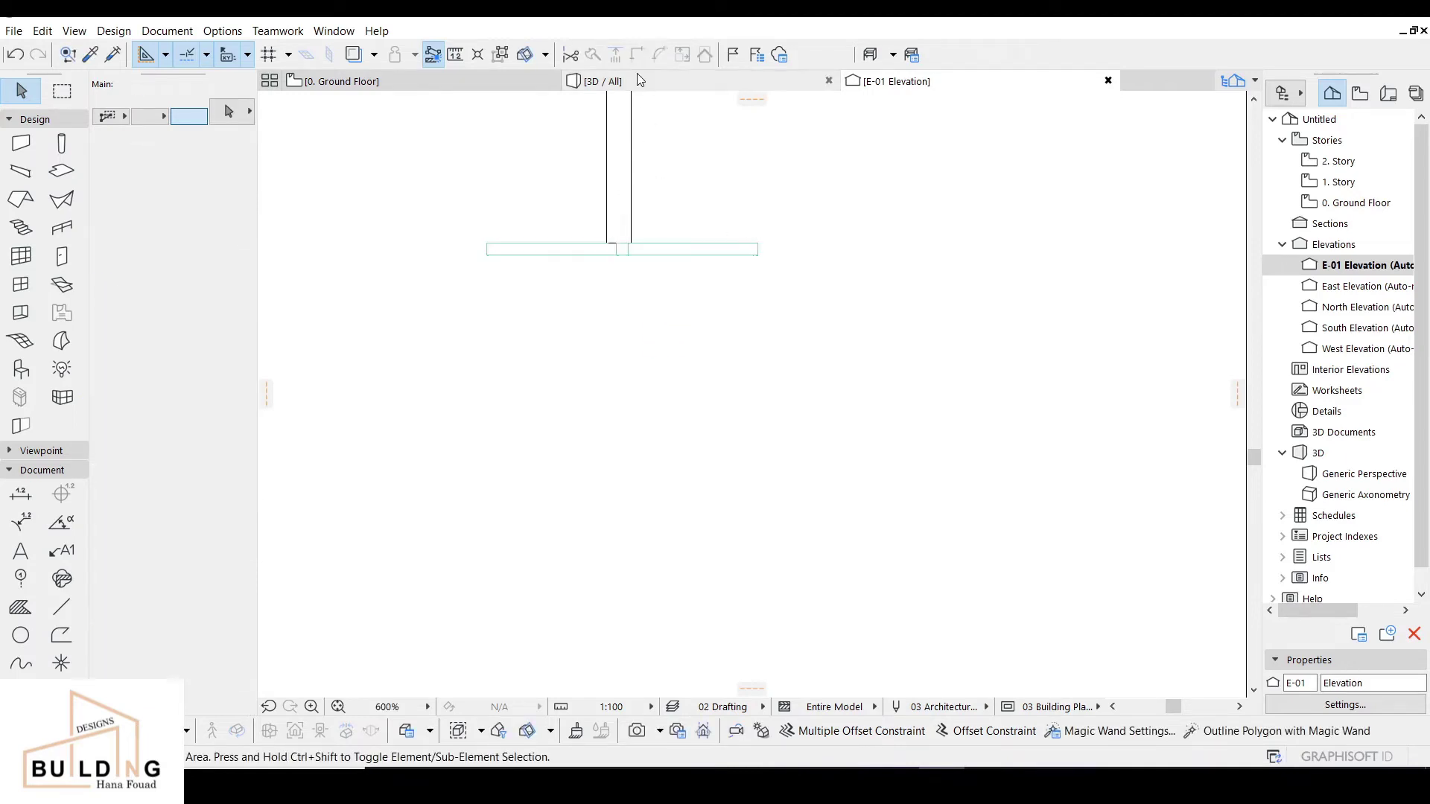
In the 3D view, open both arm slabs' settings, change their cut line pen and set the uncut line pen to black pen 1.
{"action": "left_click", "coordinate": [676, 82]}
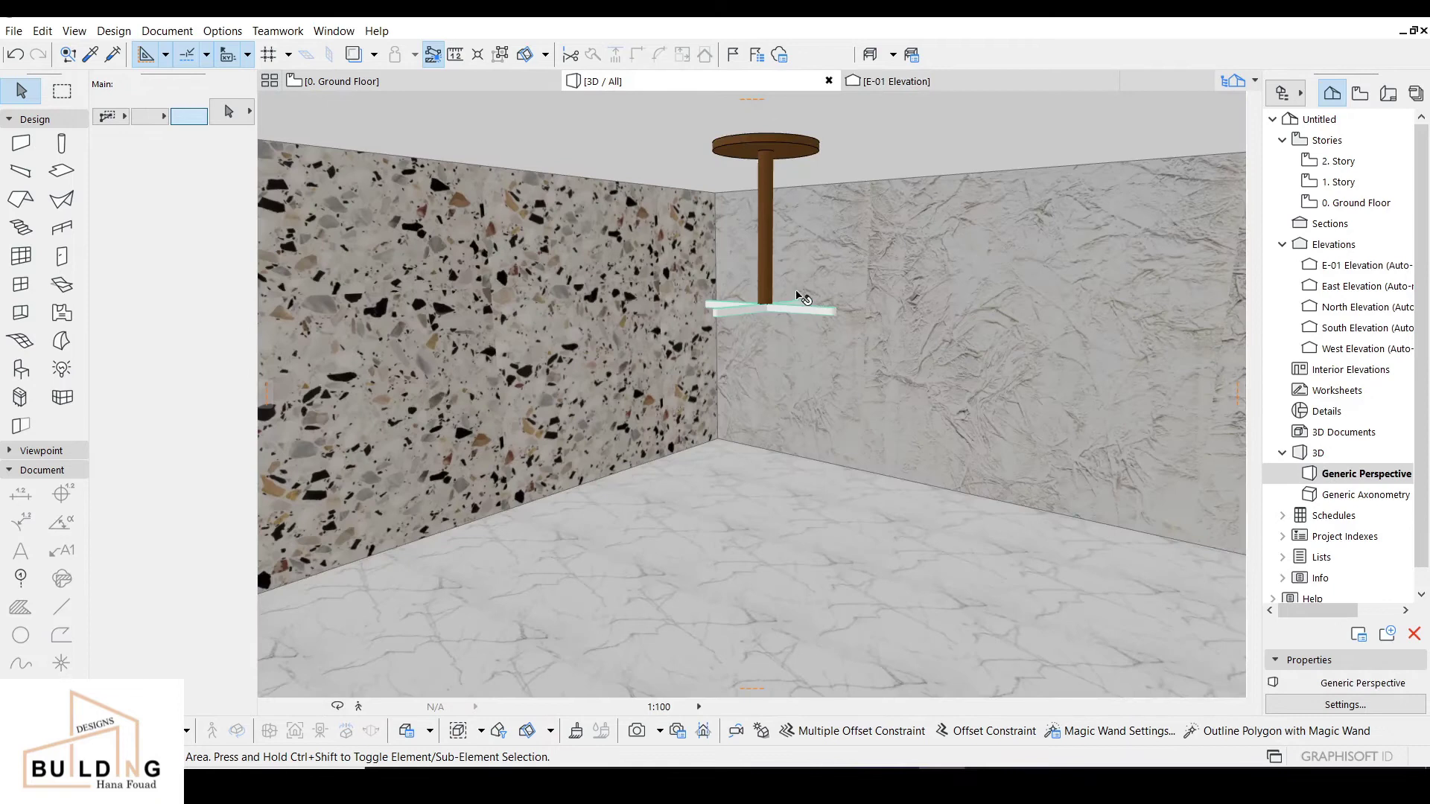
{"action": "middle_click_drag", "start_coordinate": [793, 325], "coordinate": [715, 365]}
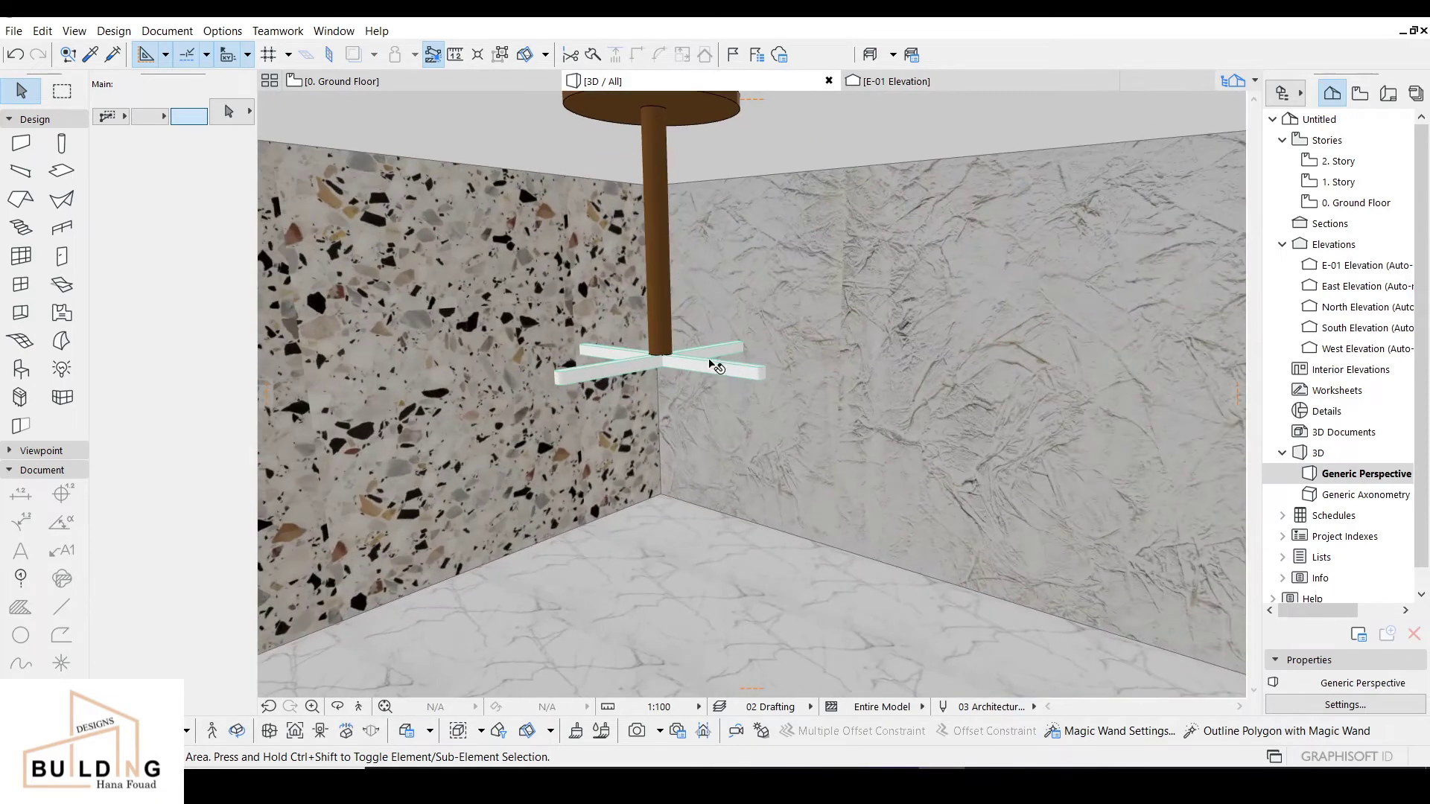
{"action": "left_click", "coordinate": [699, 370]}
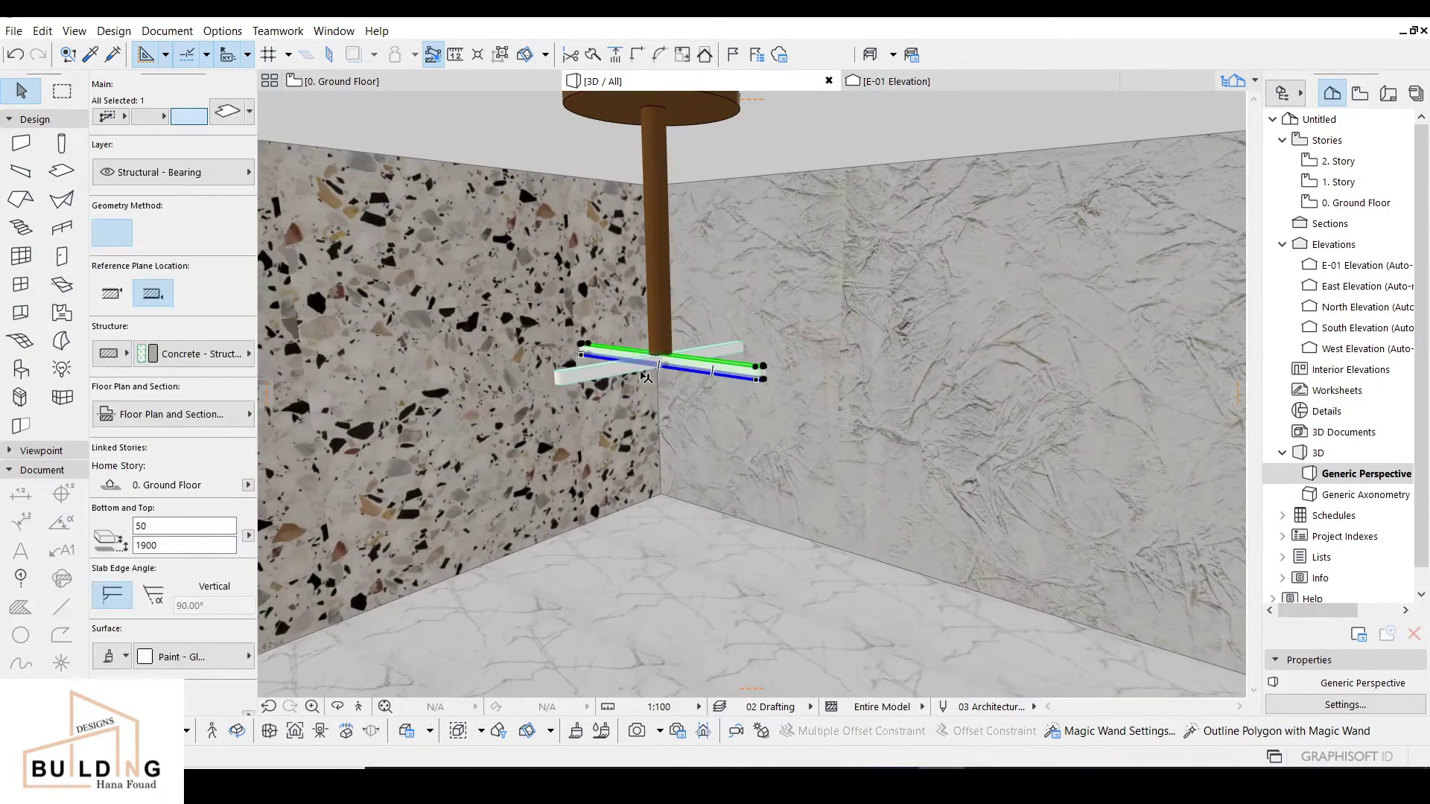
{"action": "left_click", "coordinate": [236, 117]}
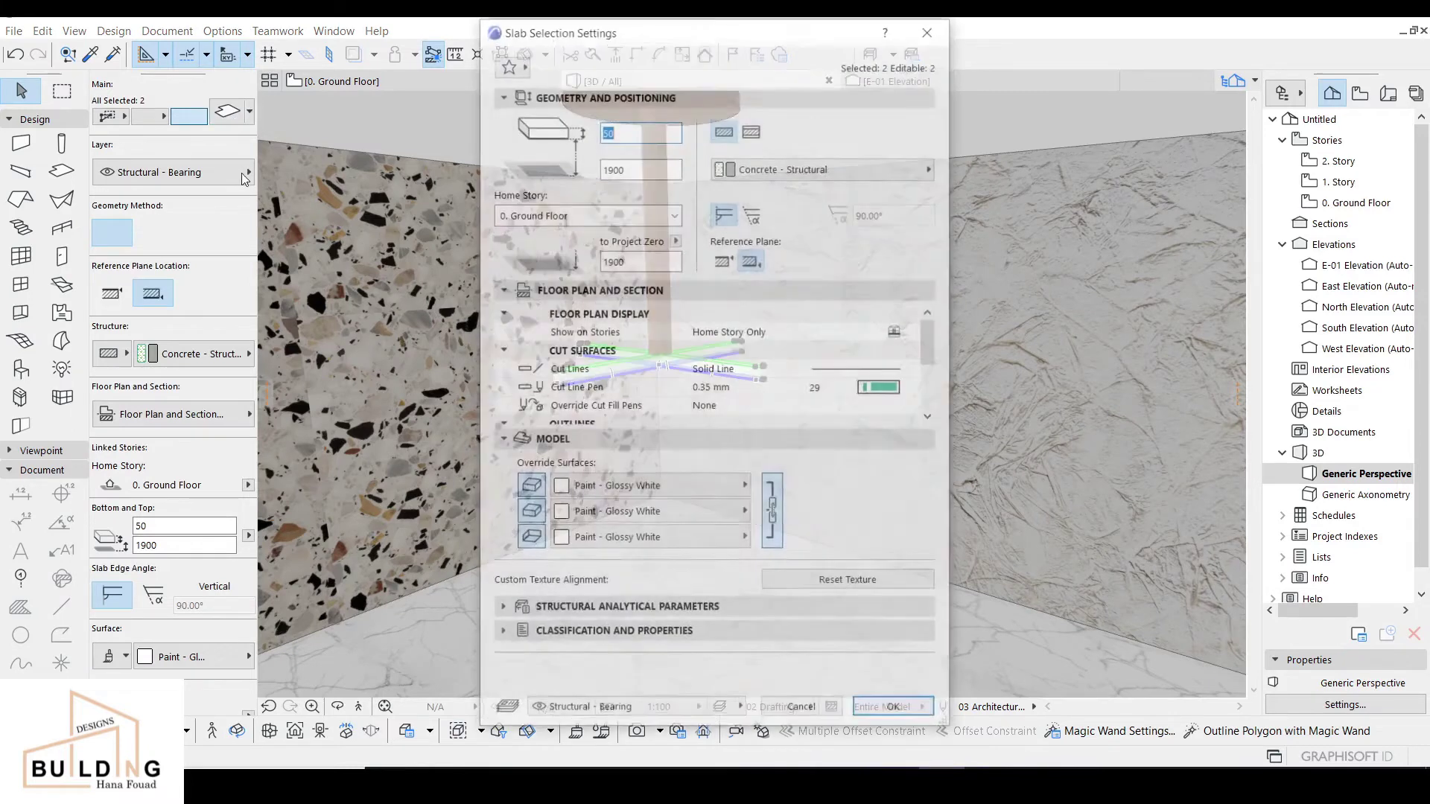
{"action": "left_click", "coordinate": [879, 389]}
{"action": "left_click", "coordinate": [876, 387]}
{"action": "left_click", "coordinate": [929, 388]}
{"action": "scroll", "coordinate": [900, 372], "scroll_direction": "down", "scroll_amount": 2}
{"action": "left_click", "coordinate": [895, 353]}
{"action": "left_click", "coordinate": [915, 351]}
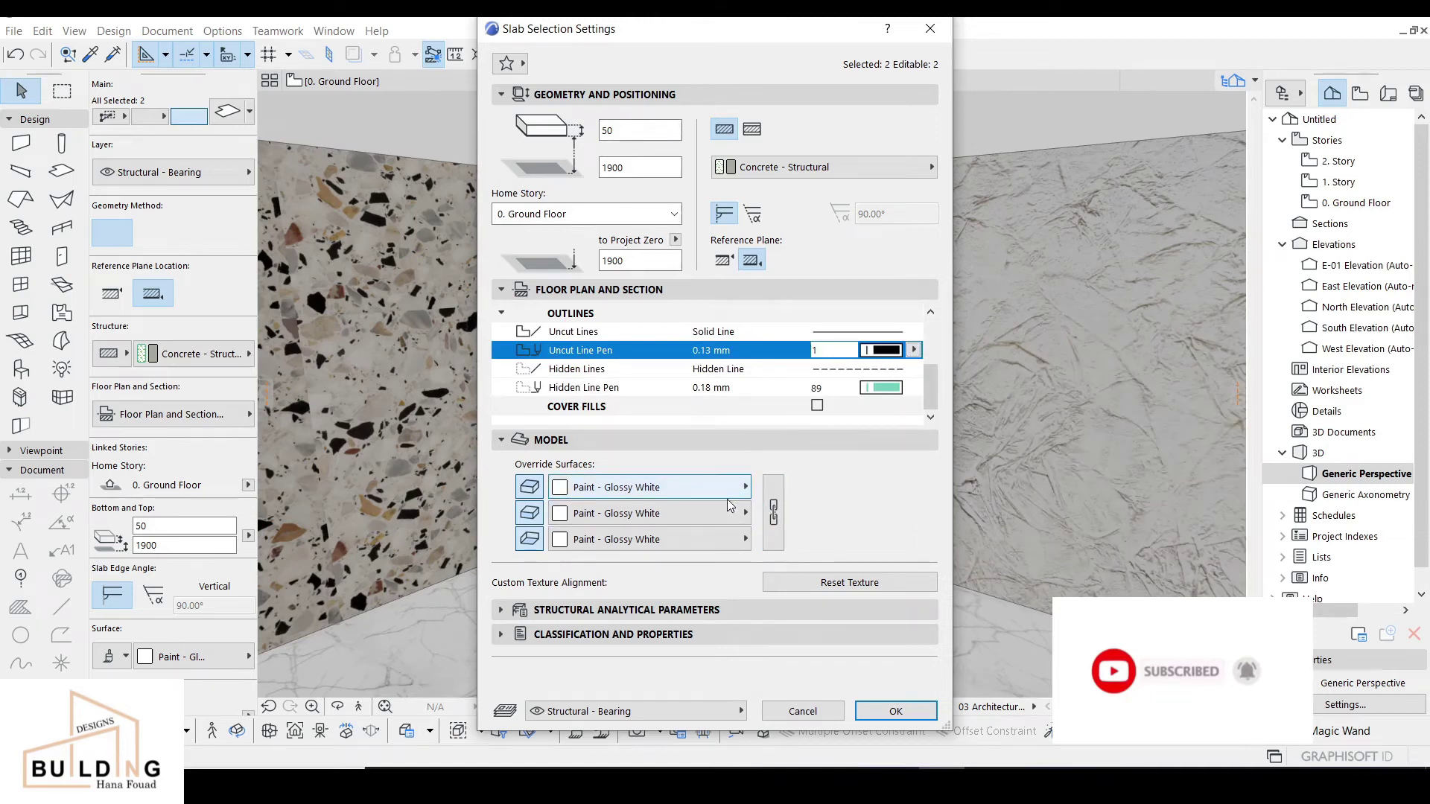
Override the arms' top surface with Metal - Bronze and their edge and bottom surfaces with Glass - Lamp, and return to the ground floor plan.
{"action": "left_click", "coordinate": [684, 487]}
{"action": "left_click", "coordinate": [996, 370]}
{"action": "left_click", "coordinate": [684, 513]}
{"action": "left_click", "coordinate": [829, 684]}
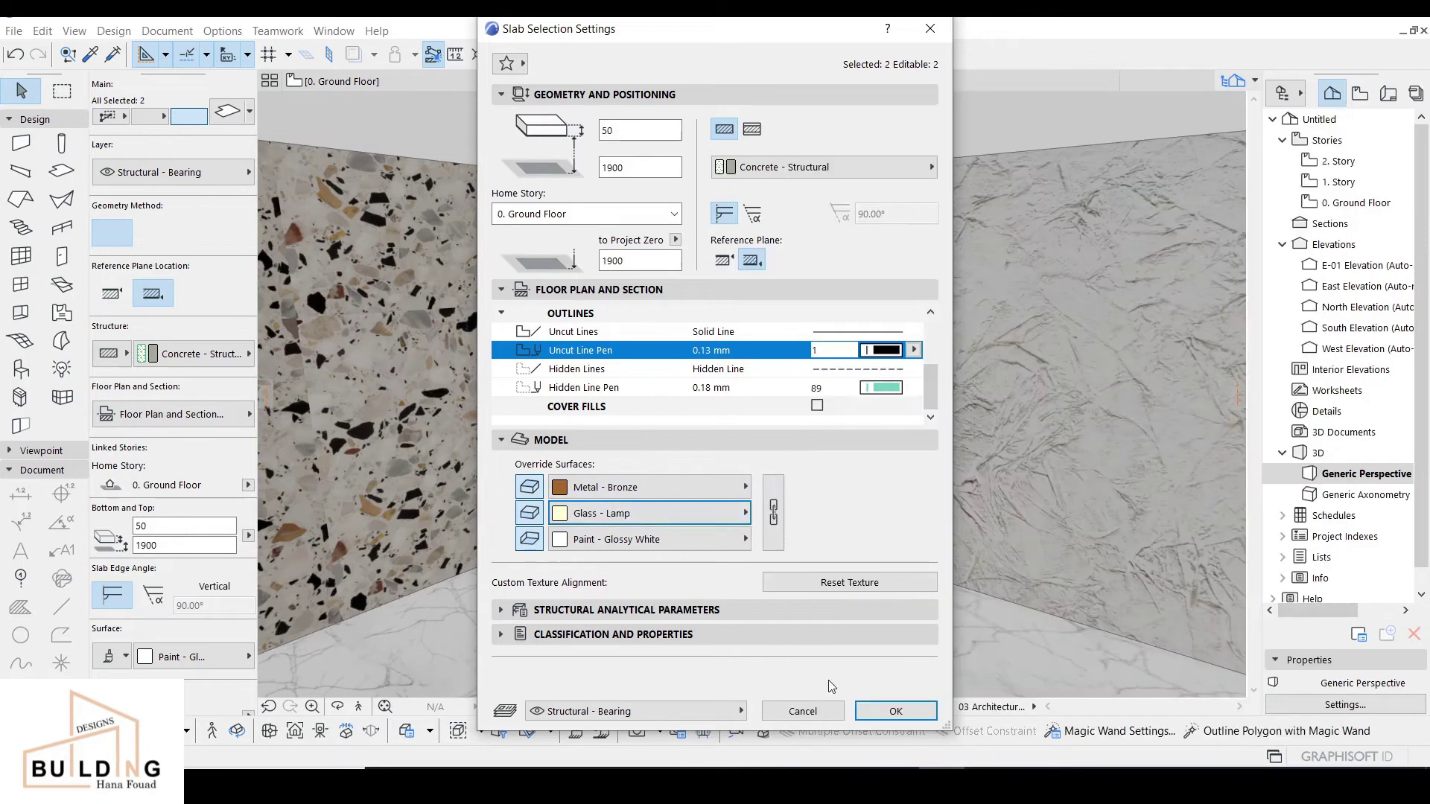
{"action": "left_click", "coordinate": [629, 539]}
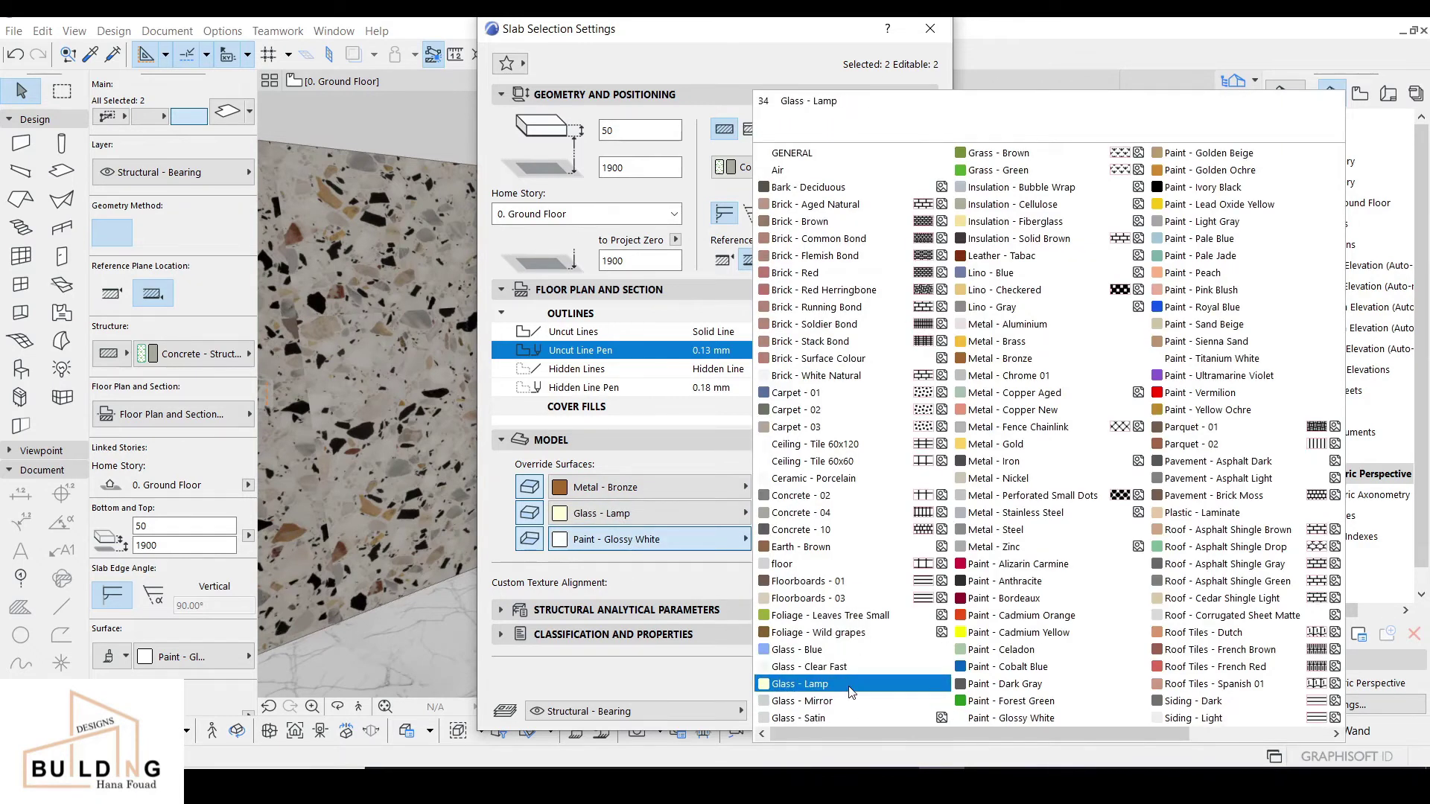
{"action": "left_click", "coordinate": [850, 685]}
{"action": "left_click", "coordinate": [896, 711]}
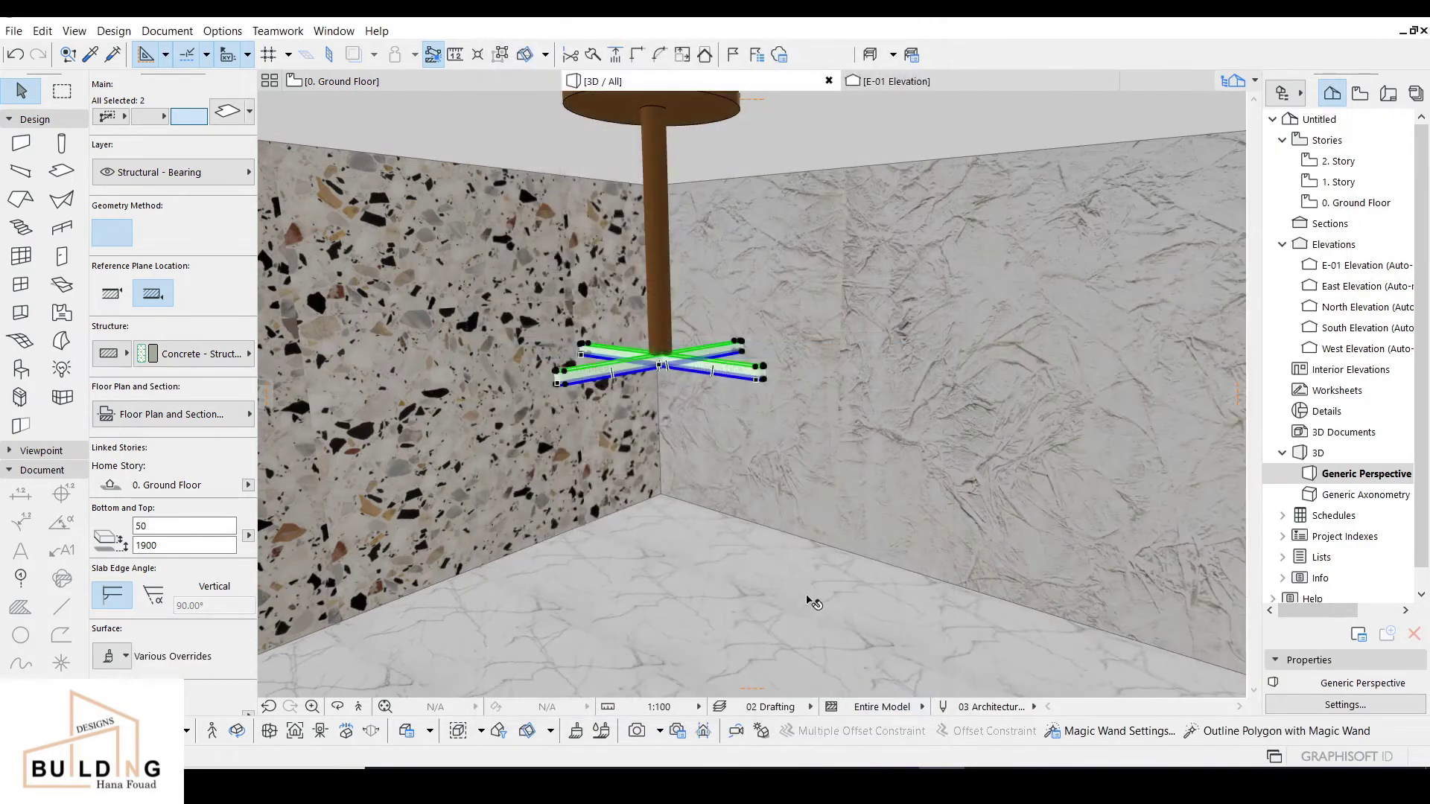
{"action": "mouse_move", "coordinate": [689, 400]}
{"action": "middle_mouse_down"}
{"action": "mouse_move", "coordinate": [792, 364]}
{"action": "mouse_move", "coordinate": [696, 345]}
{"action": "mouse_move", "coordinate": [694, 398]}
{"action": "middle_mouse_up"}
{"action": "left_click", "coordinate": [418, 82]}
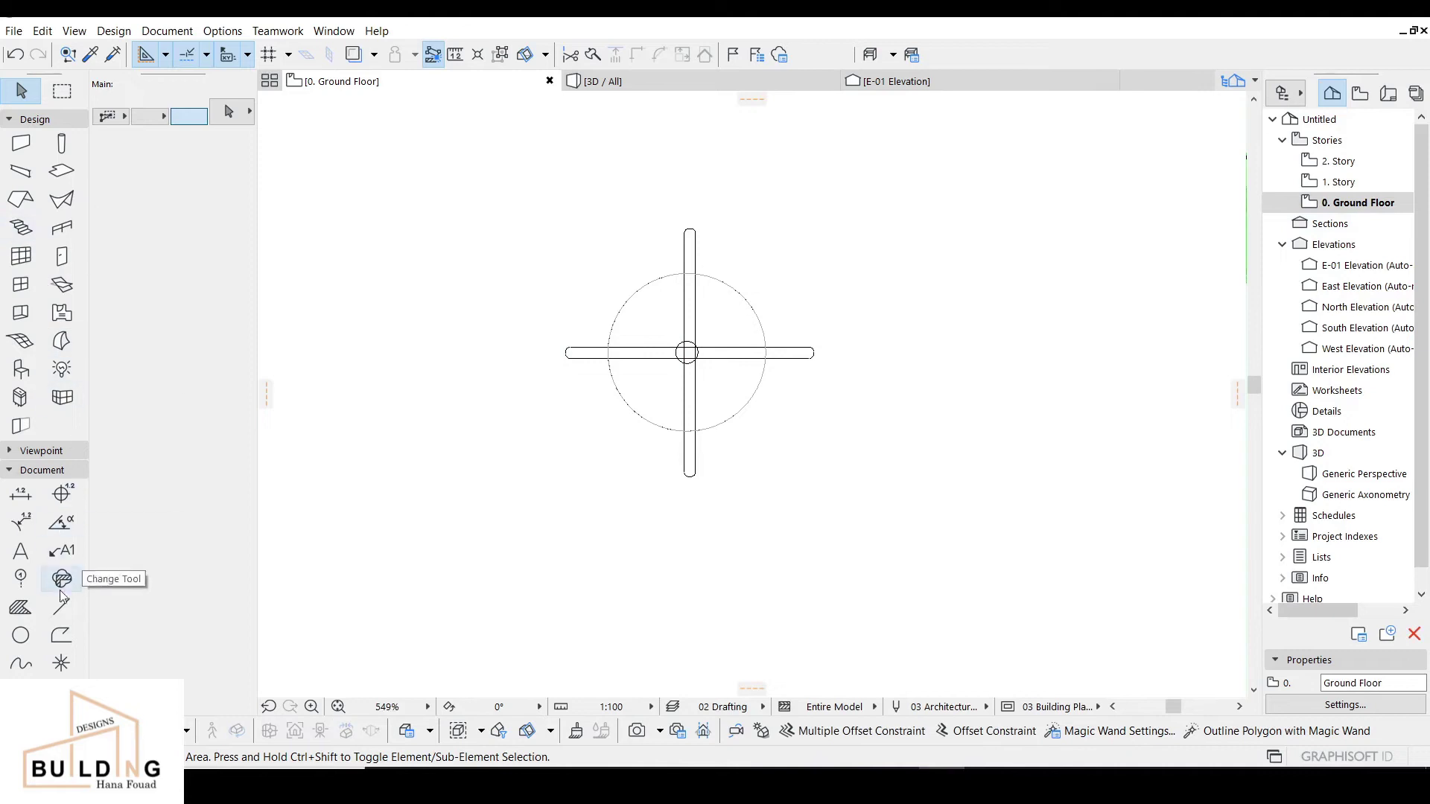
{"action": "left_click", "coordinate": [21, 639]}
{"action": "scroll", "coordinate": [692, 348], "scroll_direction": "up", "scroll_amount": 3}
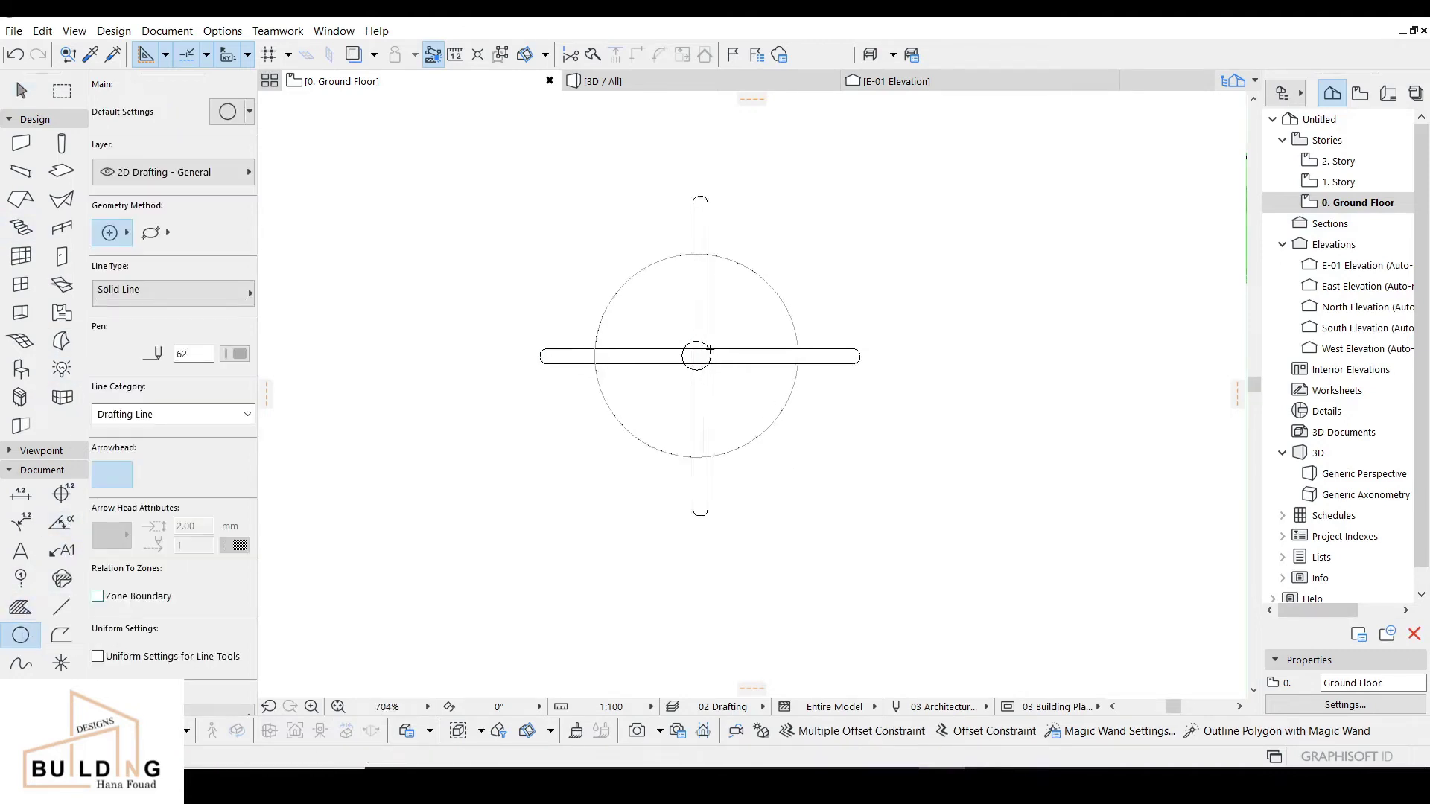
{"action": "scroll", "coordinate": [719, 368], "scroll_direction": "up", "scroll_amount": 3}
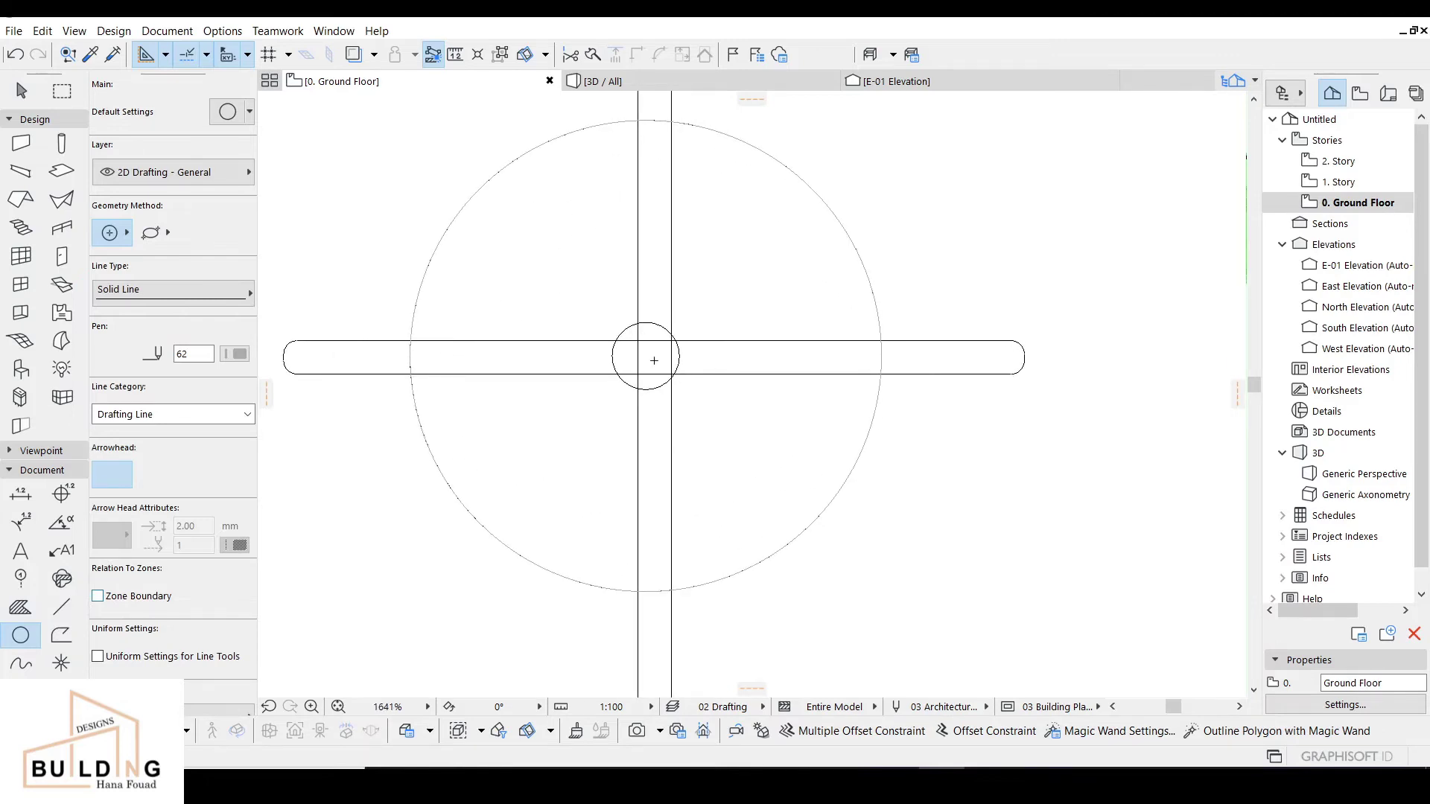
{"action": "key", "text": "Escape"}
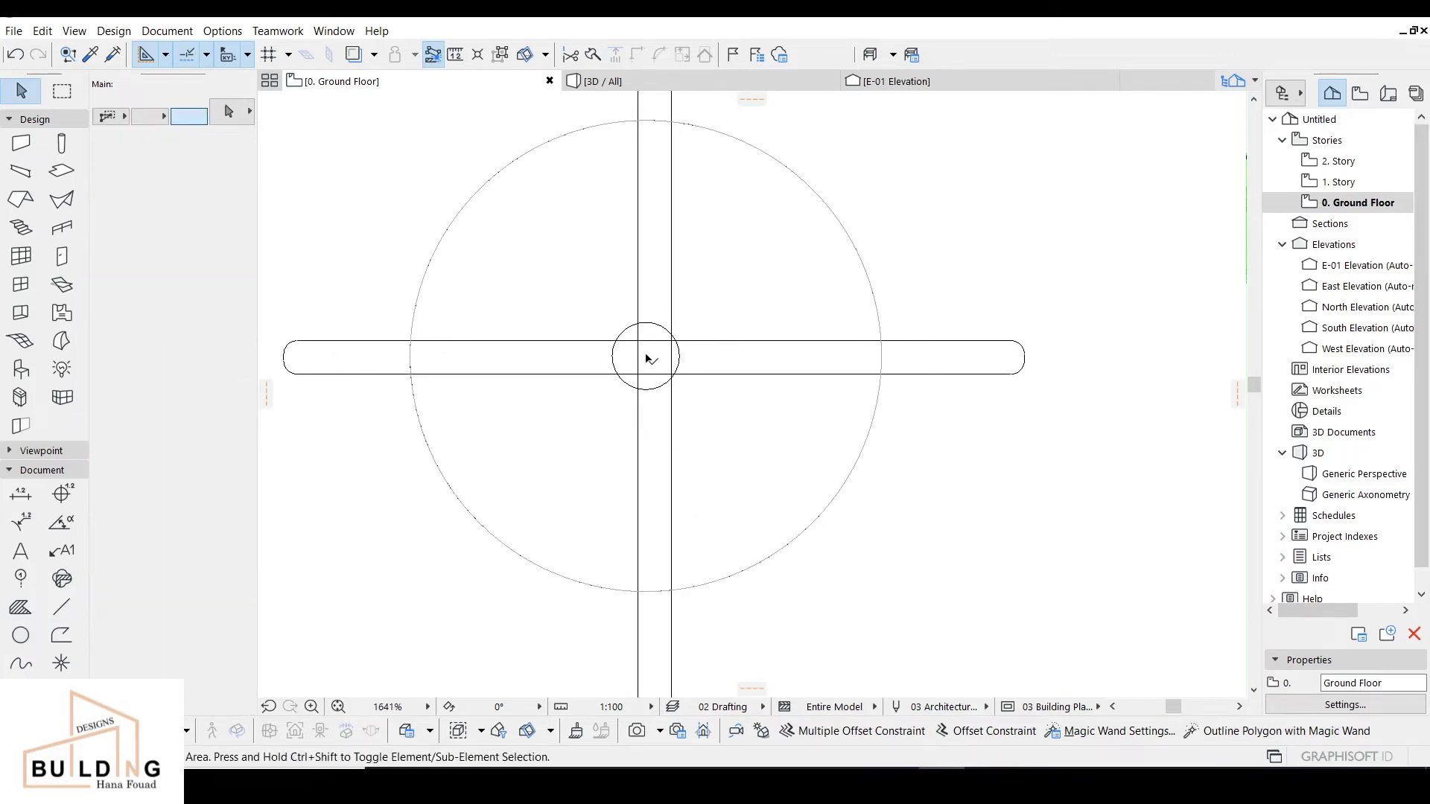
Shift the vertical arm slab slightly left so its width is centred on the rod.
{"action": "left_click", "coordinate": [671, 306]}
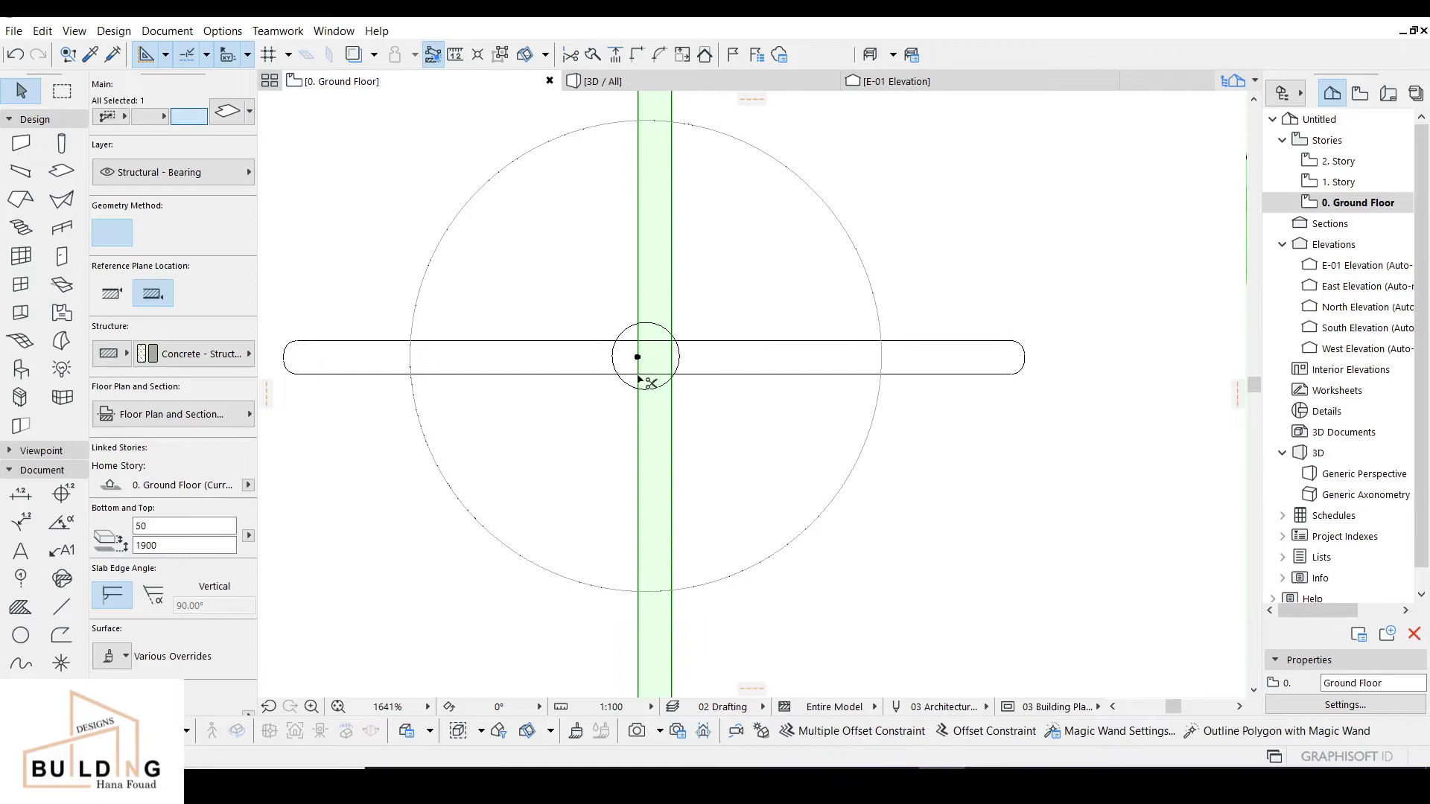
{"action": "left_click_drag", "start_coordinate": [638, 360], "coordinate": [628, 357]}
{"action": "key", "text": "Escape"}
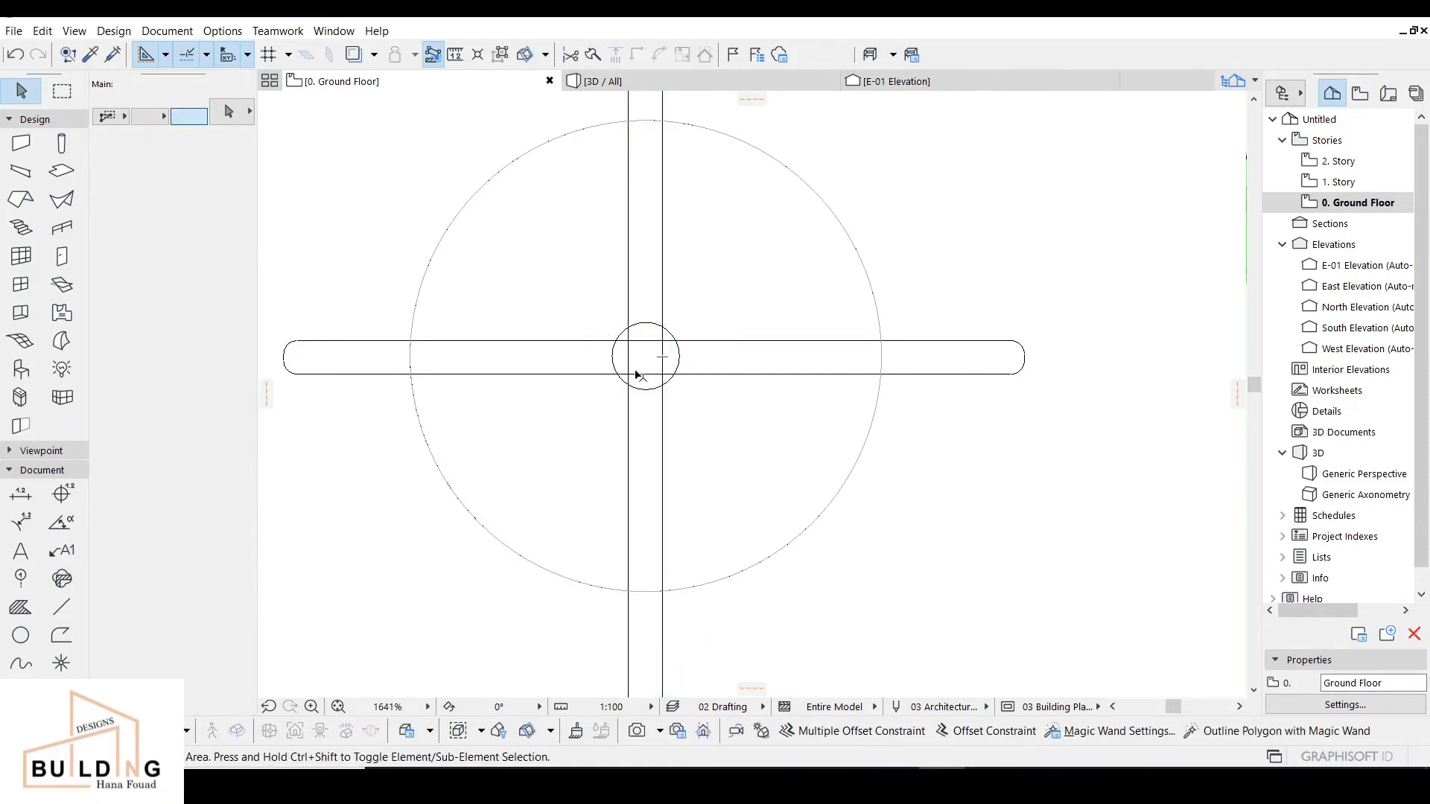
Draw a full circle centred on the rod with a radius of about 551 mm, reaching the ends of the vertical arm.
{"action": "left_click", "coordinate": [20, 637]}
{"action": "scroll", "coordinate": [663, 362], "scroll_direction": "up", "scroll_amount": 2}
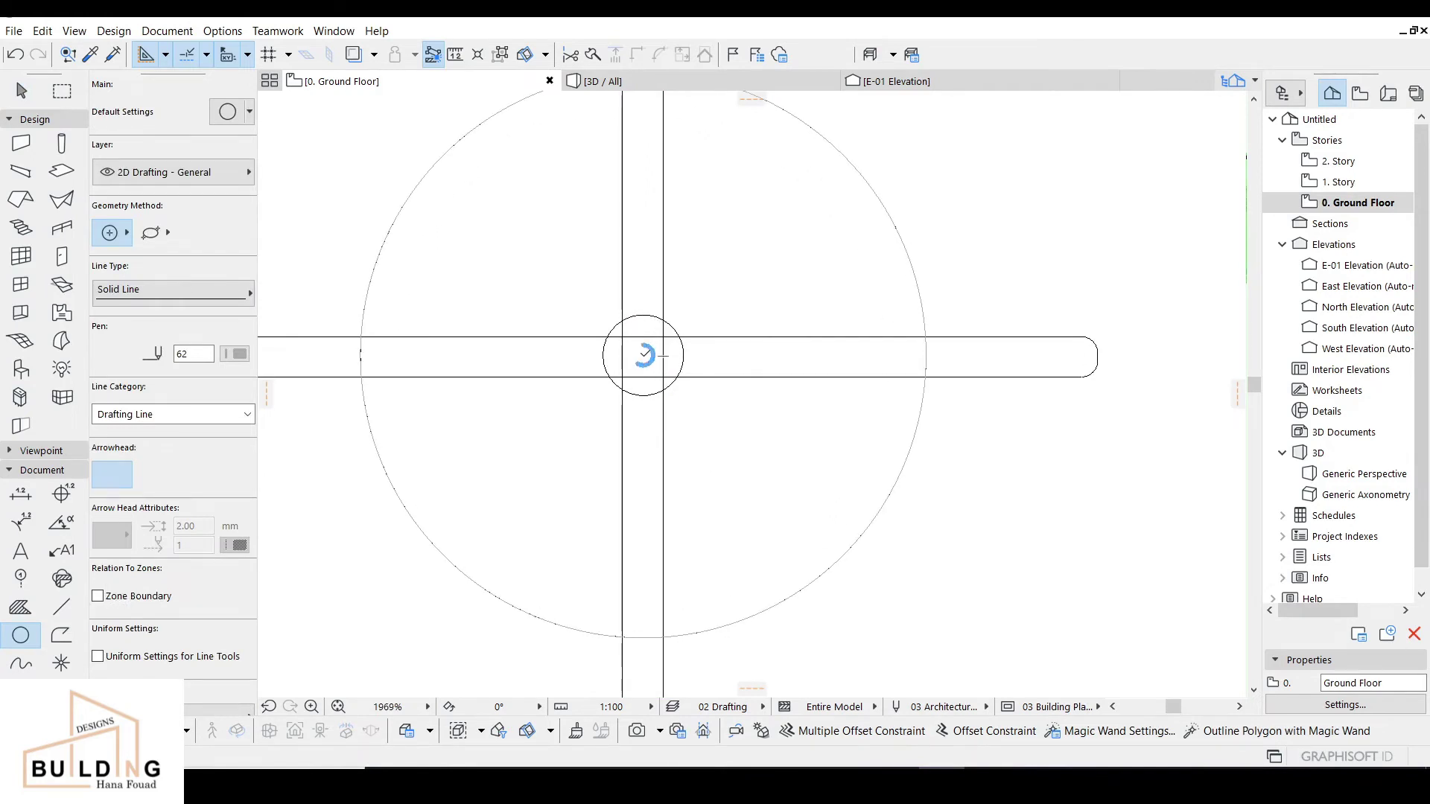
{"action": "scroll", "coordinate": [653, 541], "scroll_direction": "down", "scroll_amount": 3}
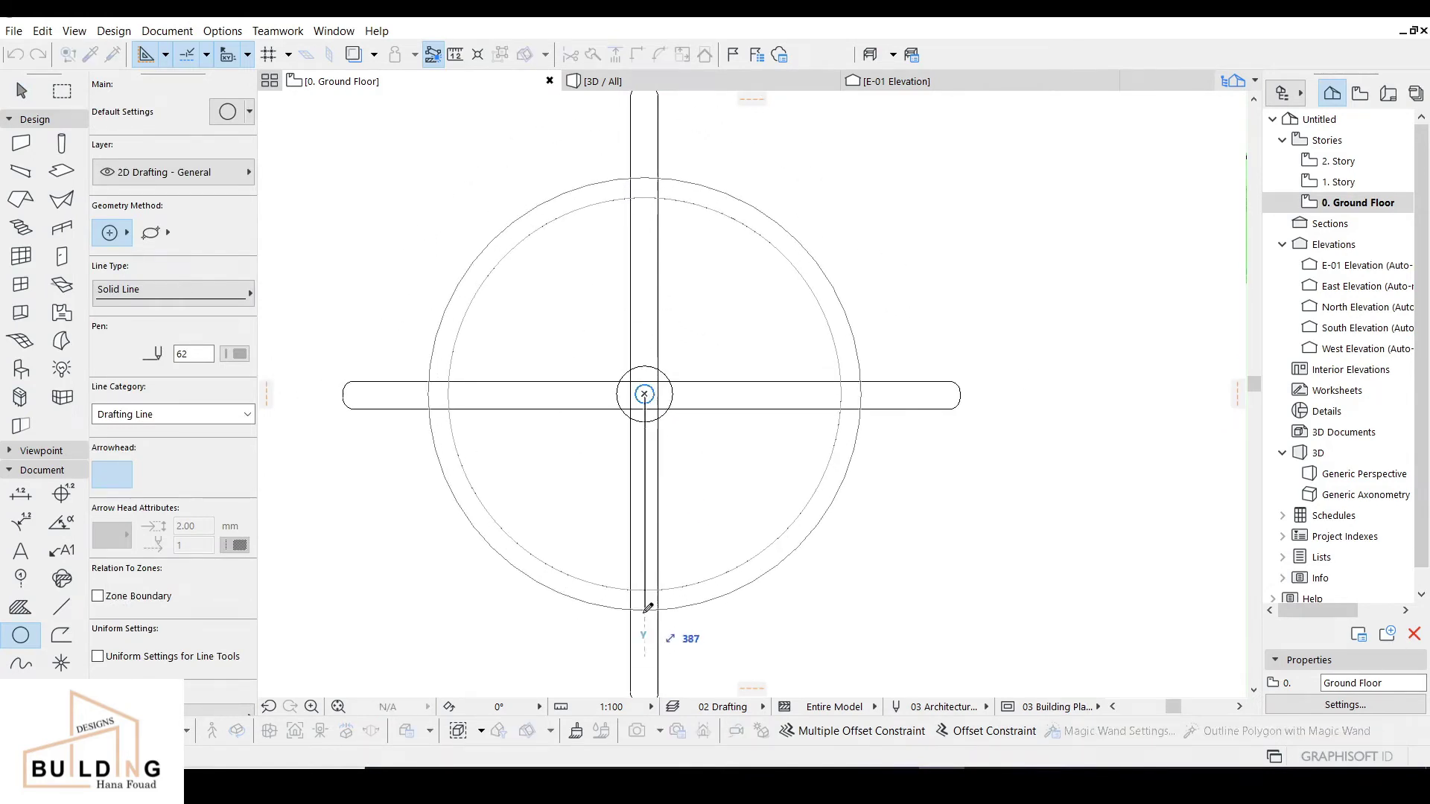
{"action": "middle_click_drag", "start_coordinate": [645, 608], "coordinate": [643, 511]}
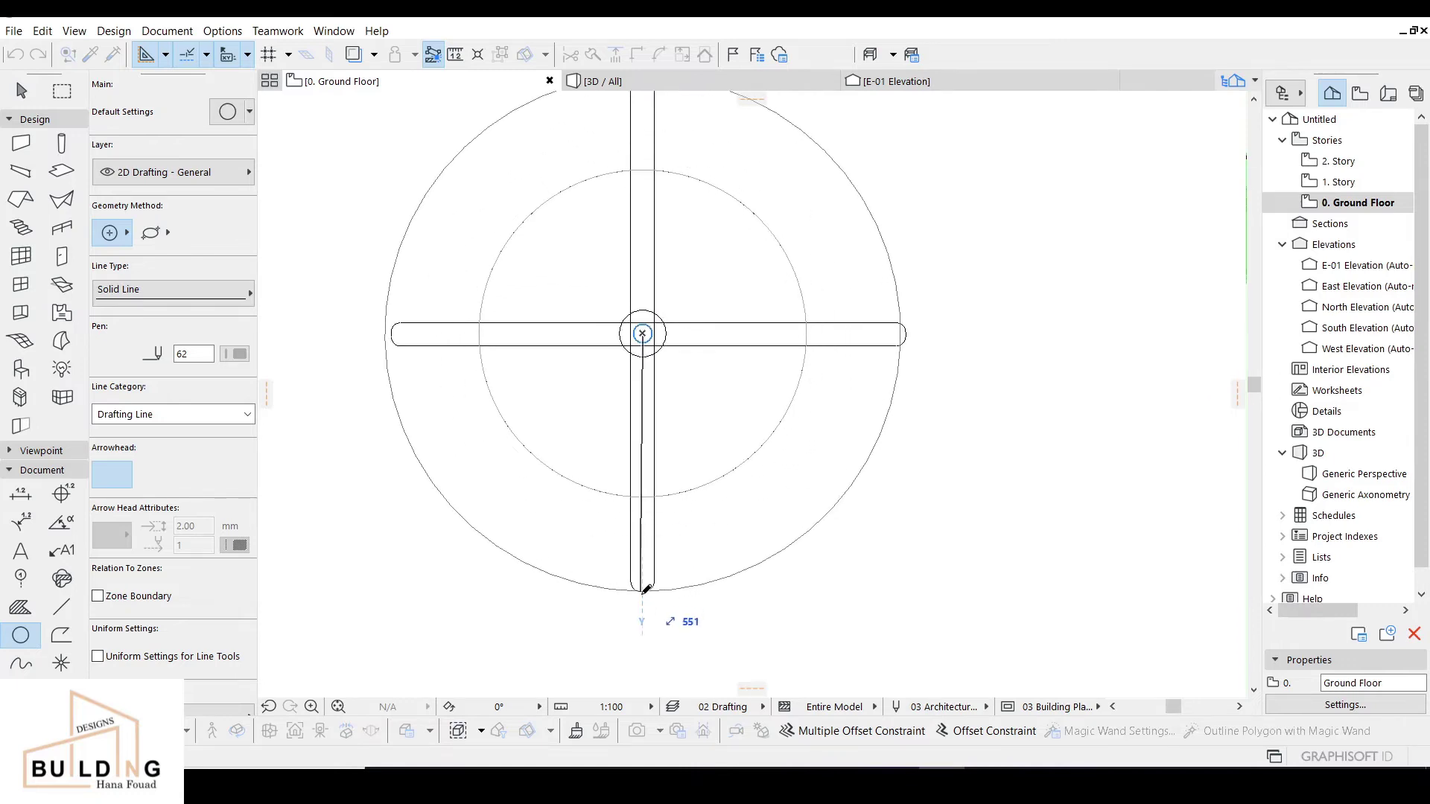
{"action": "scroll", "coordinate": [647, 588], "scroll_direction": "down", "scroll_amount": 1}
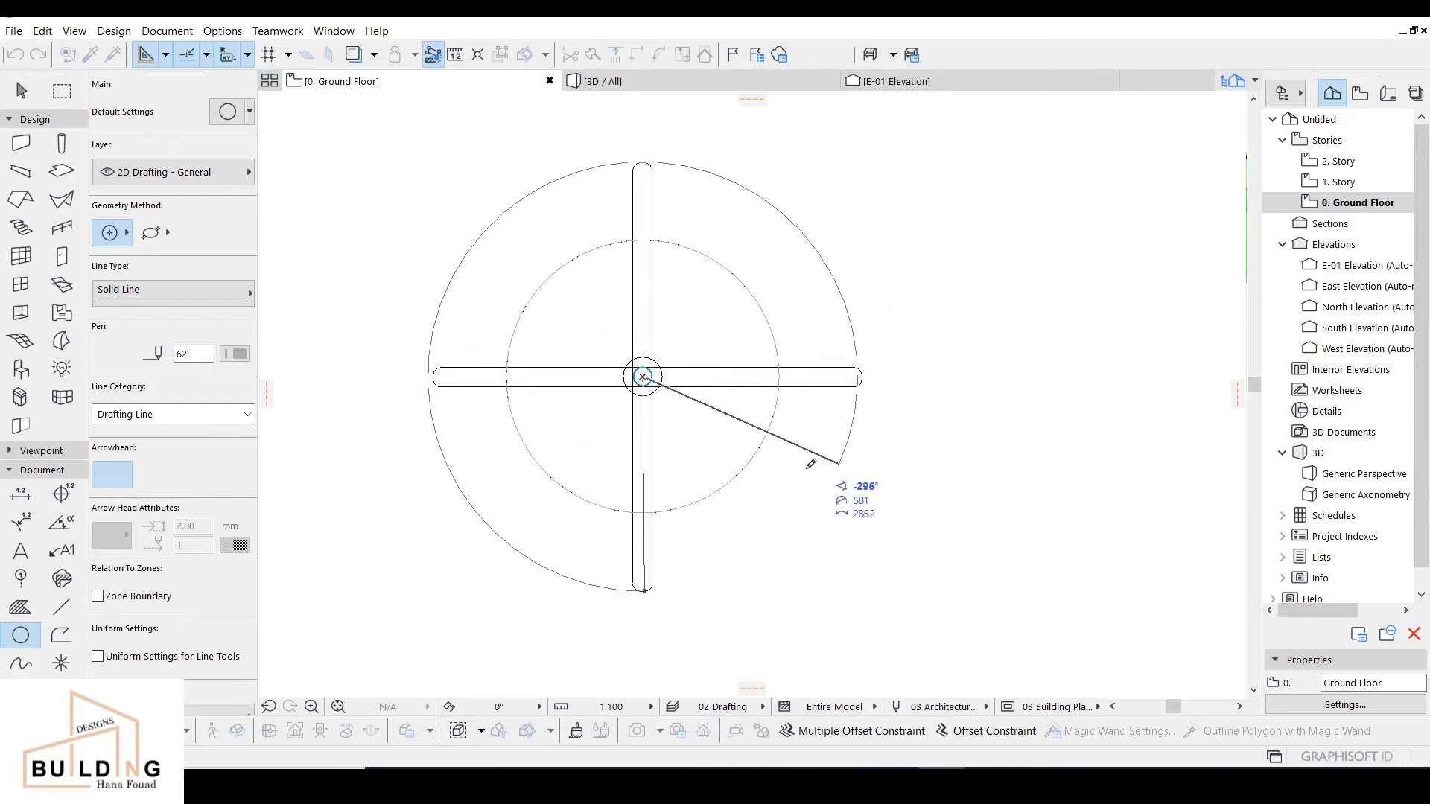
{"action": "left_click", "coordinate": [643, 590]}
{"action": "key", "text": "Escape"}
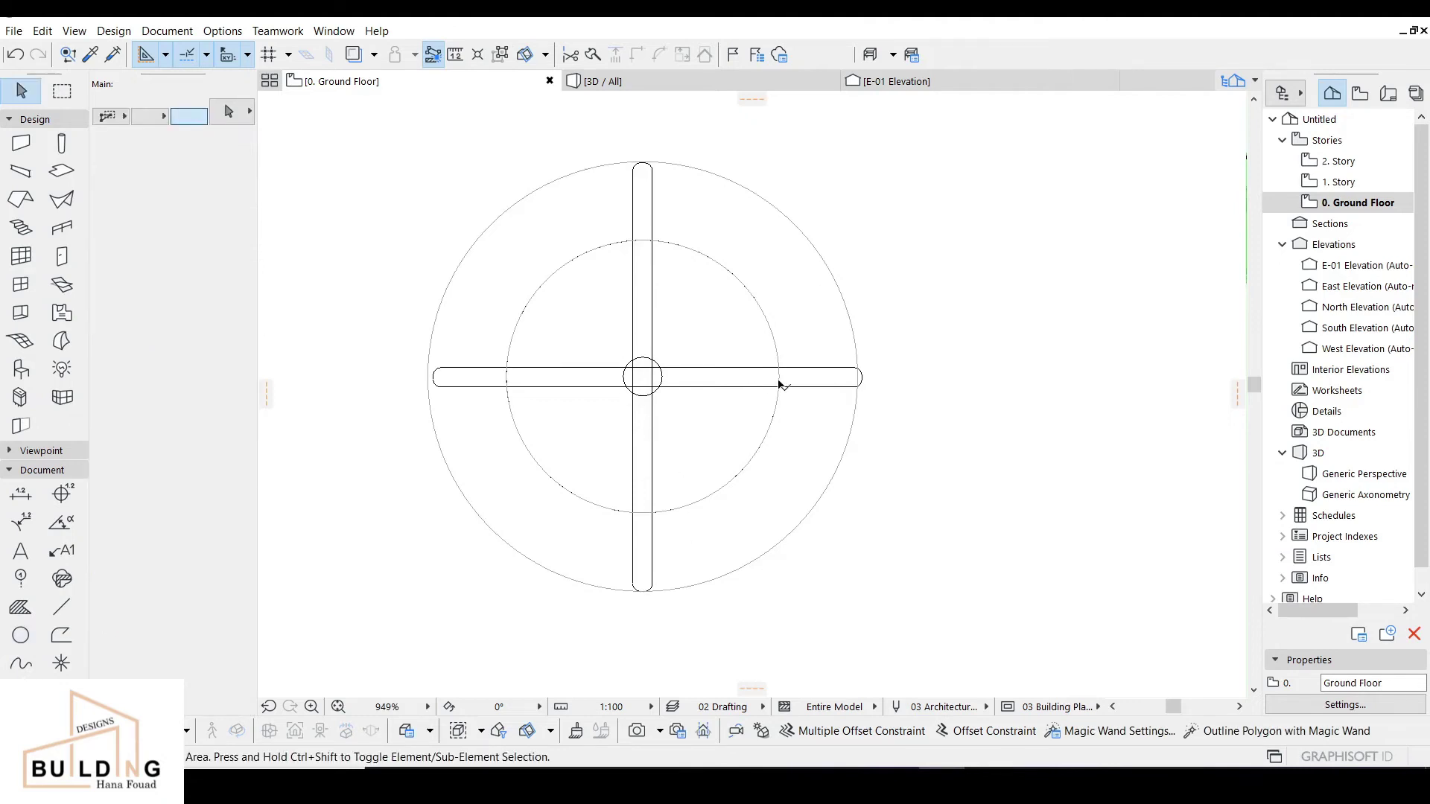
Move the horizontal arm slab about 11 mm to the left so its rounded end meets the circle.
{"action": "left_click", "coordinate": [743, 375]}
{"action": "scroll", "coordinate": [868, 382], "scroll_direction": "up", "scroll_amount": 3}
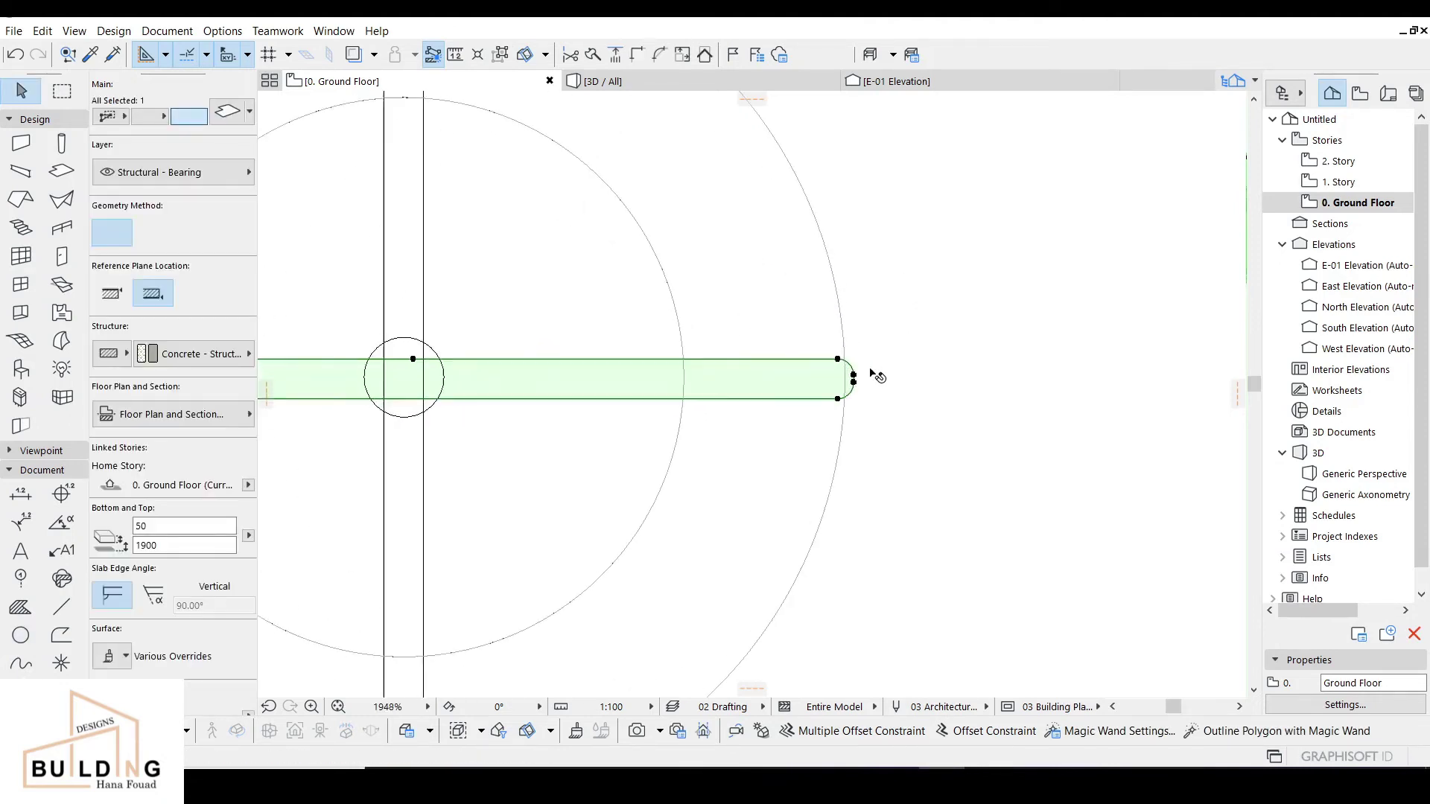
{"action": "scroll", "coordinate": [864, 381], "scroll_direction": "up", "scroll_amount": 3}
{"action": "left_click", "coordinate": [850, 380]}
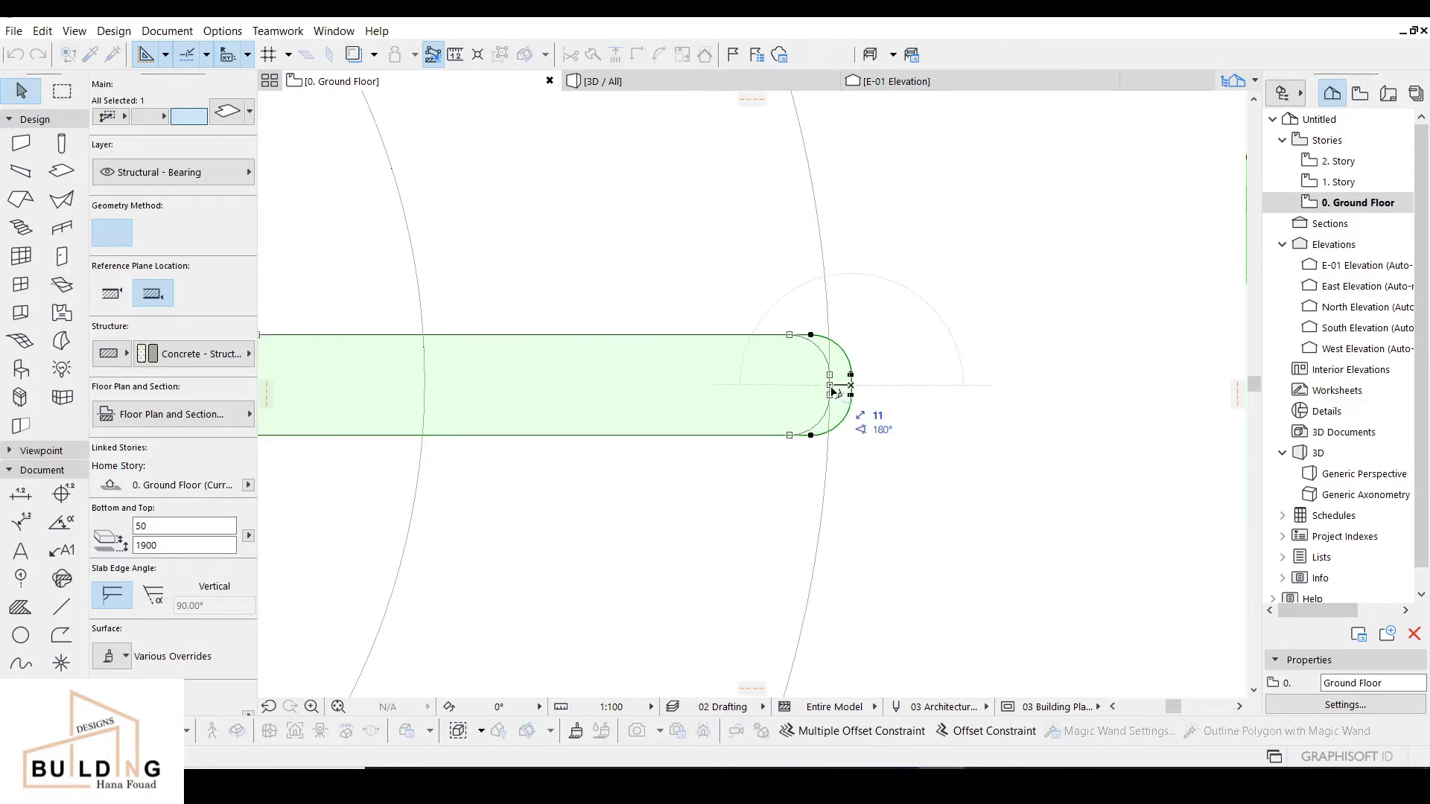
{"action": "scroll", "coordinate": [834, 392], "scroll_direction": "down", "scroll_amount": 5}
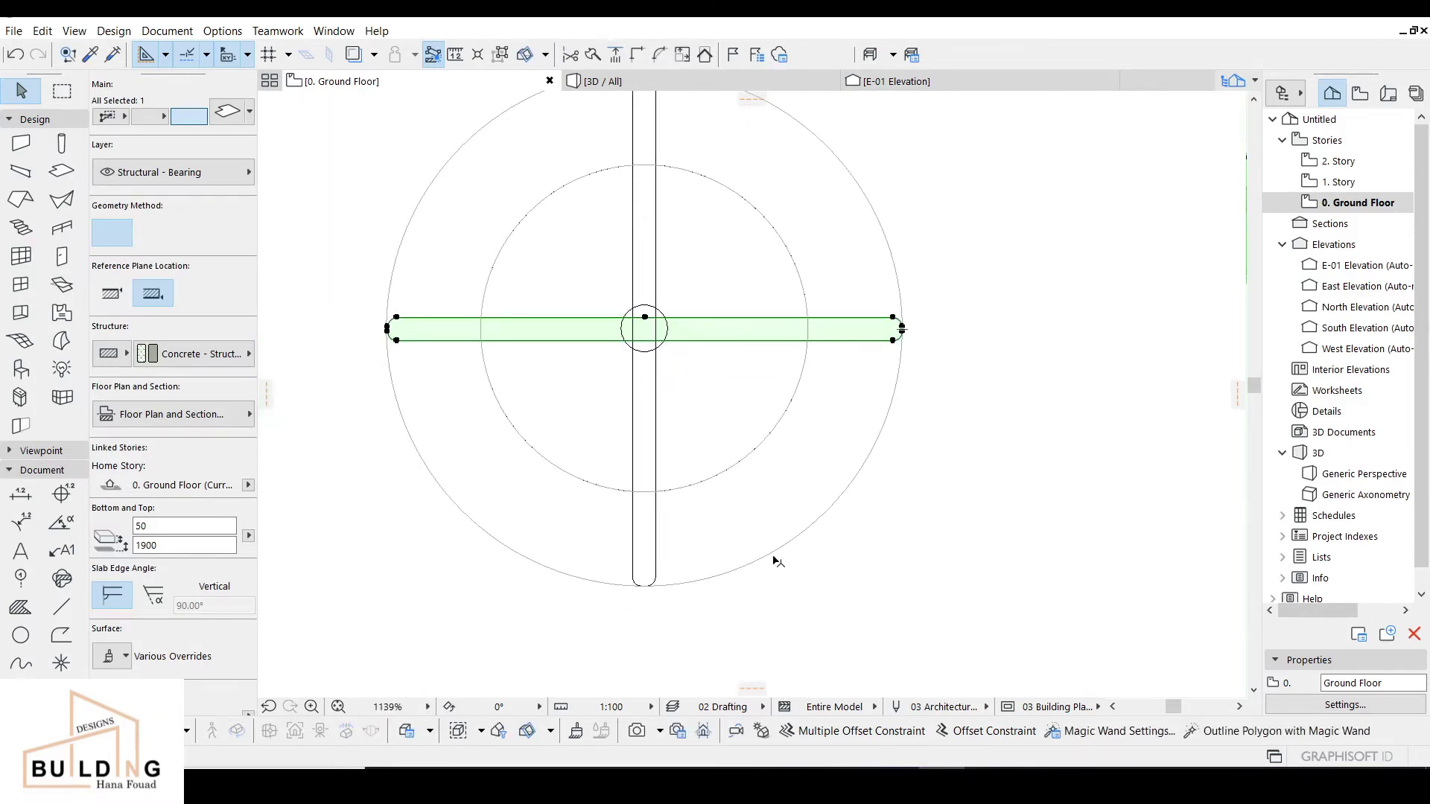
{"action": "key", "text": "Escape"}
Draw a second circle centred on the rod with a radius of 601 mm, outside the existing circle.
{"action": "scroll", "coordinate": [910, 327], "scroll_direction": "up", "scroll_amount": 3}
{"action": "scroll", "coordinate": [914, 372], "scroll_direction": "down", "scroll_amount": 4}
{"action": "scroll", "coordinate": [669, 237], "scroll_direction": "down", "scroll_amount": 1}
{"action": "middle_click_drag", "start_coordinate": [669, 237], "coordinate": [718, 216]}
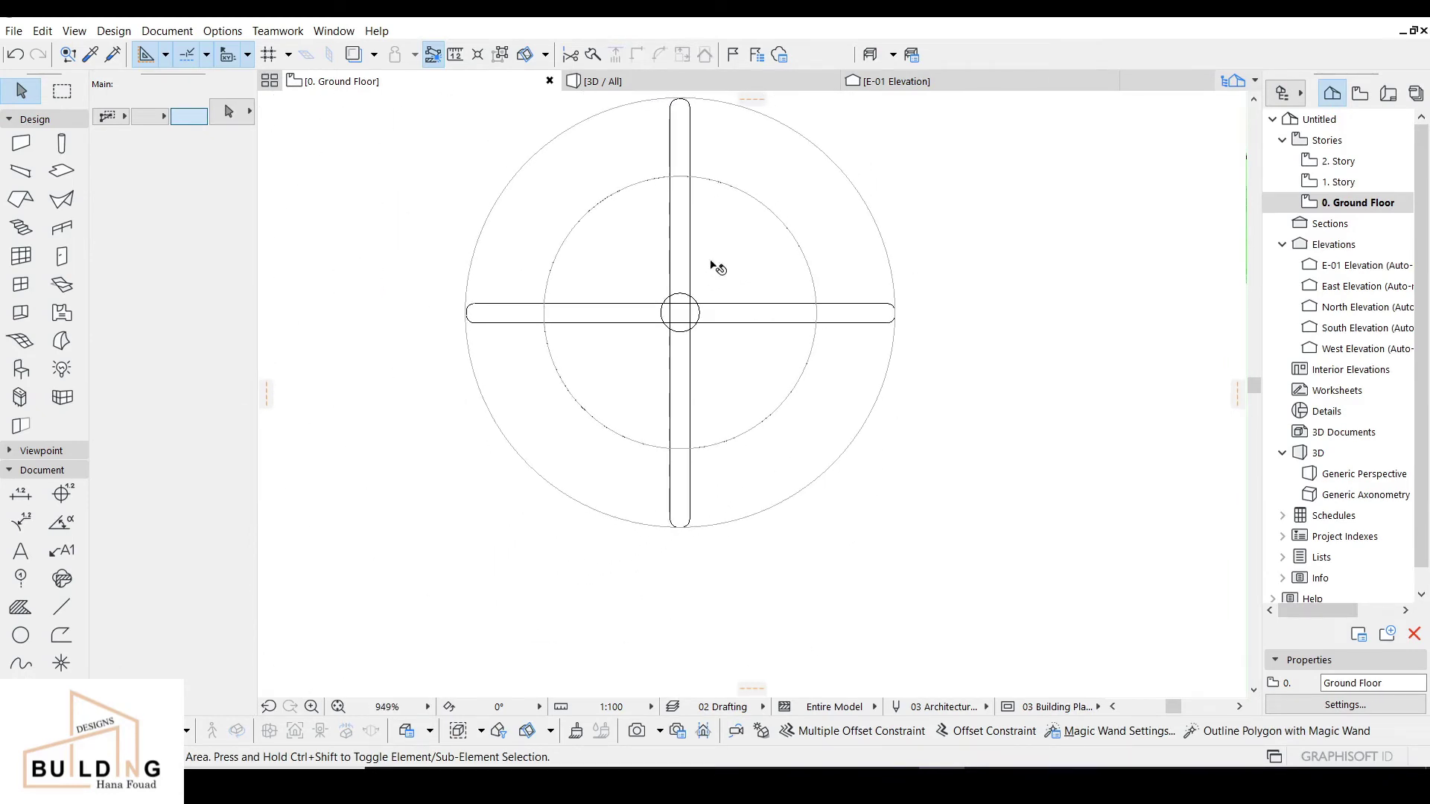
{"action": "left_click", "coordinate": [20, 634]}
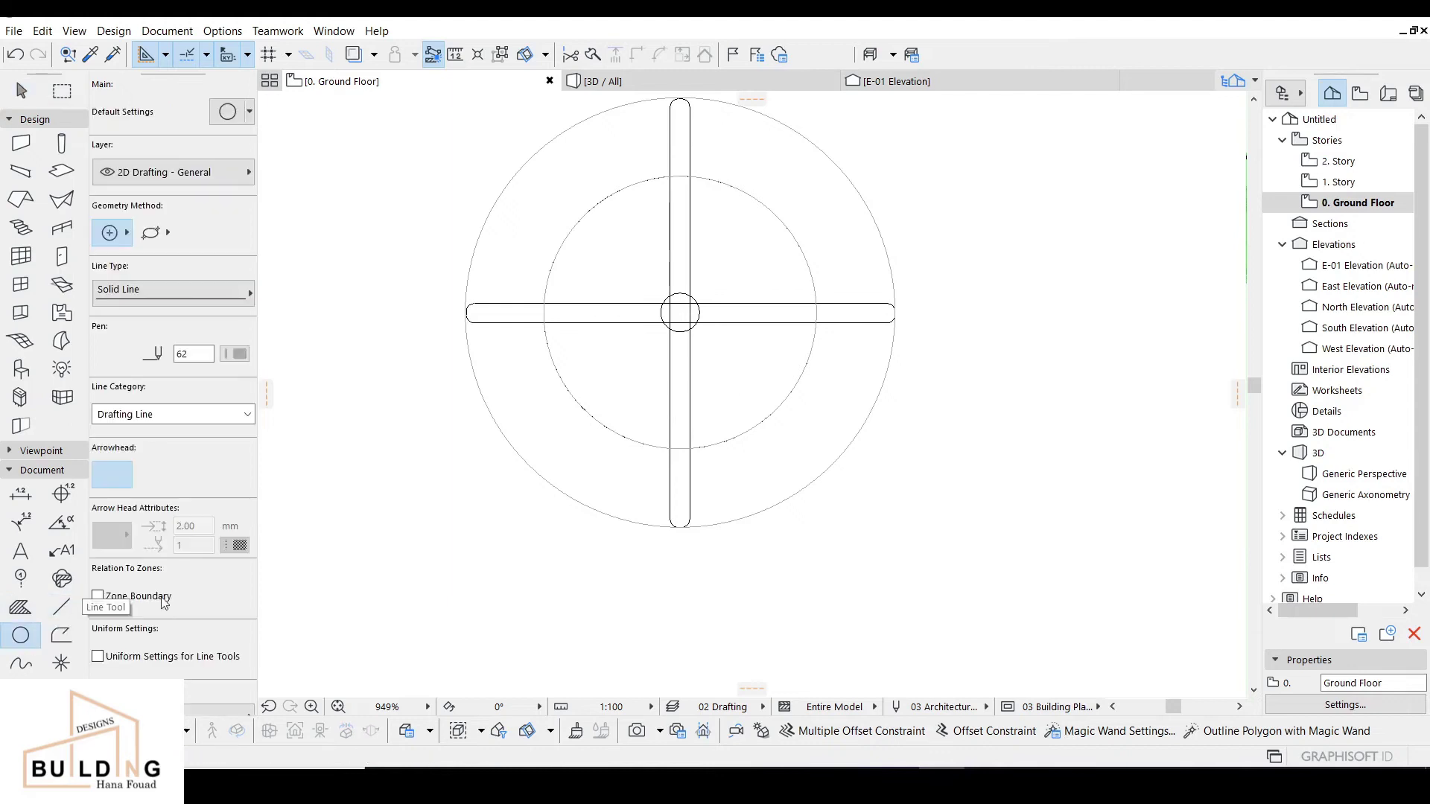
{"action": "left_click", "coordinate": [680, 313]}
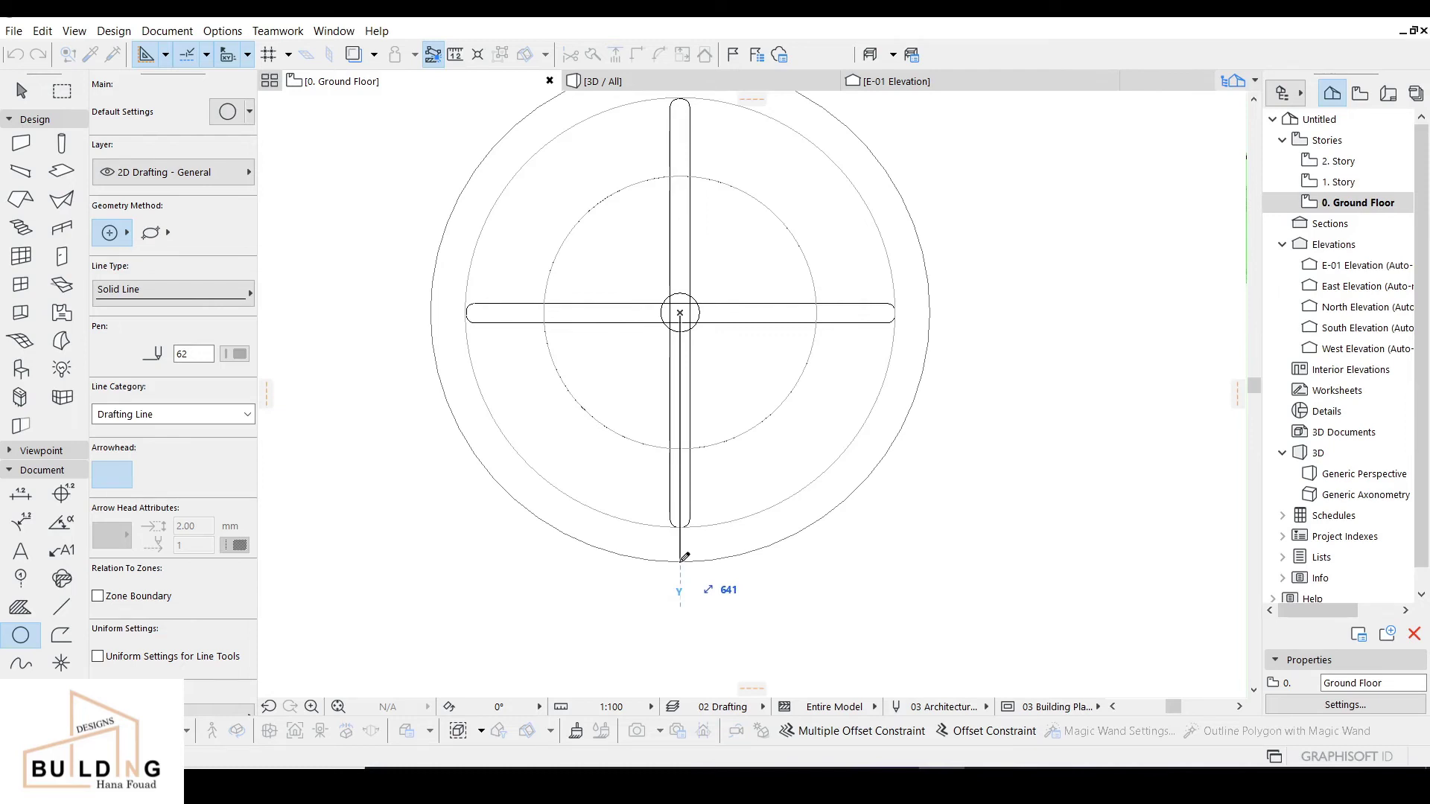
{"action": "type", "text": "60"}
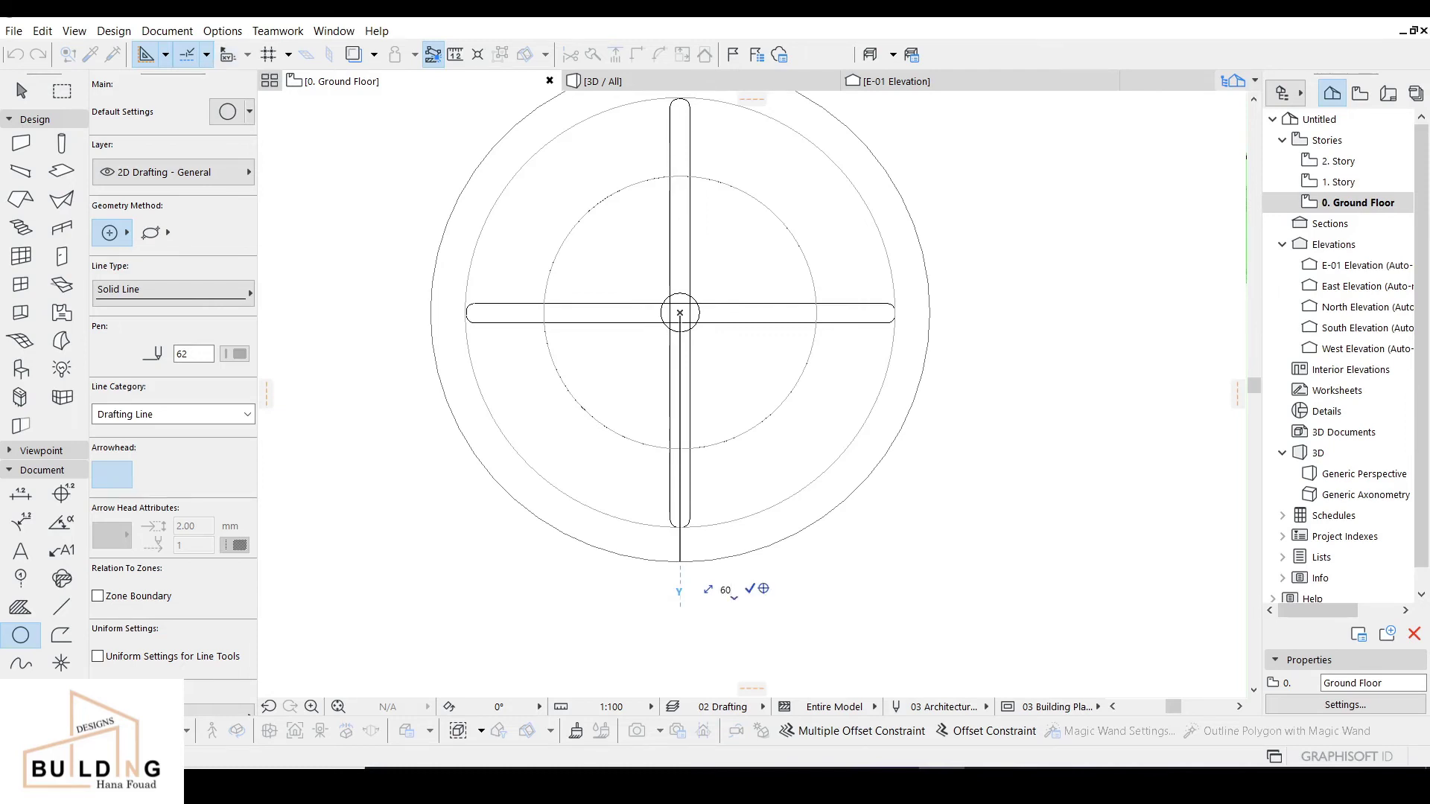
{"action": "type", "text": "1"}
{"action": "key", "text": "Return"}
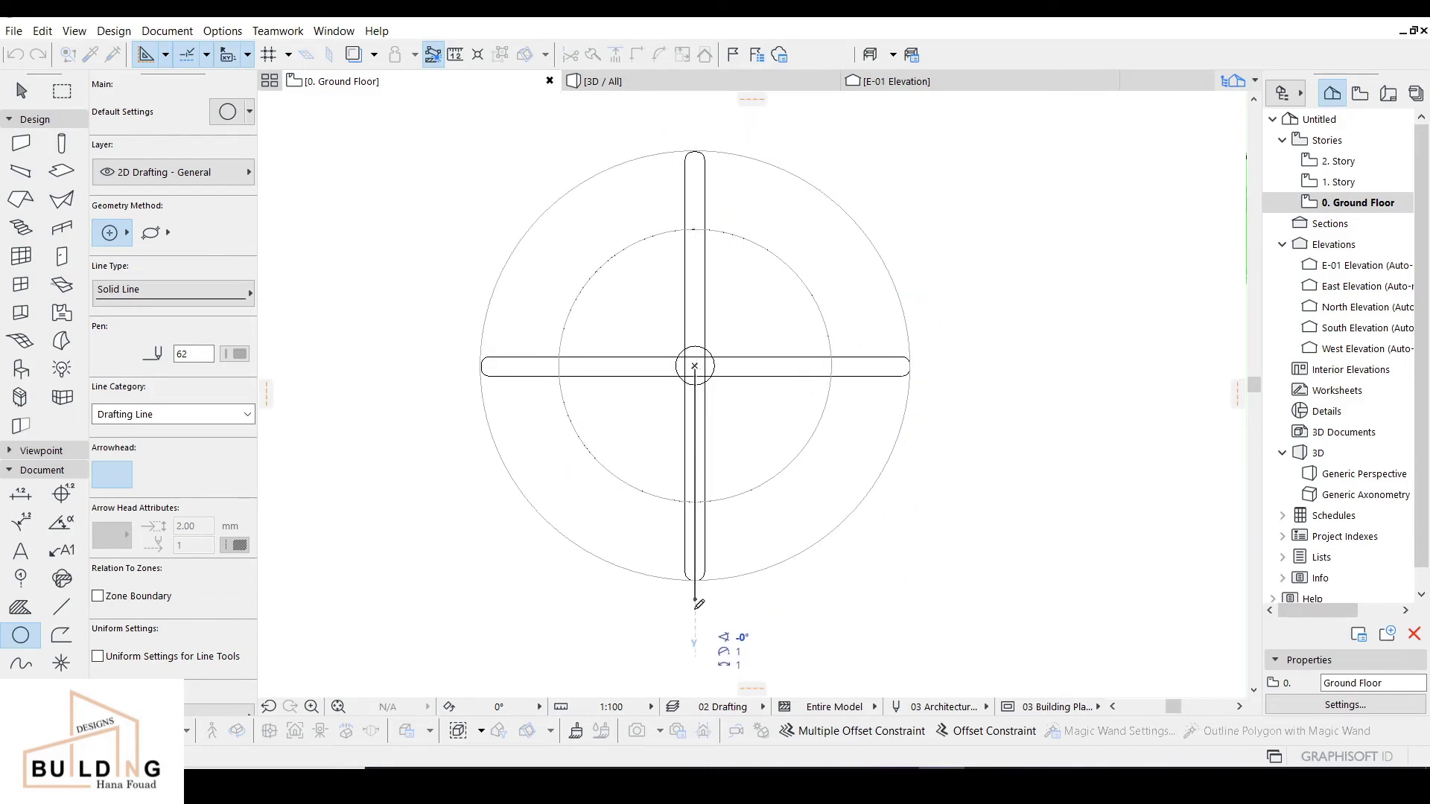
{"action": "left_click", "coordinate": [695, 600]}
{"action": "key", "text": "Escape"}
Move both ring circles together to an empty area beside the chandelier arms.
{"action": "left_click", "coordinate": [732, 579]}
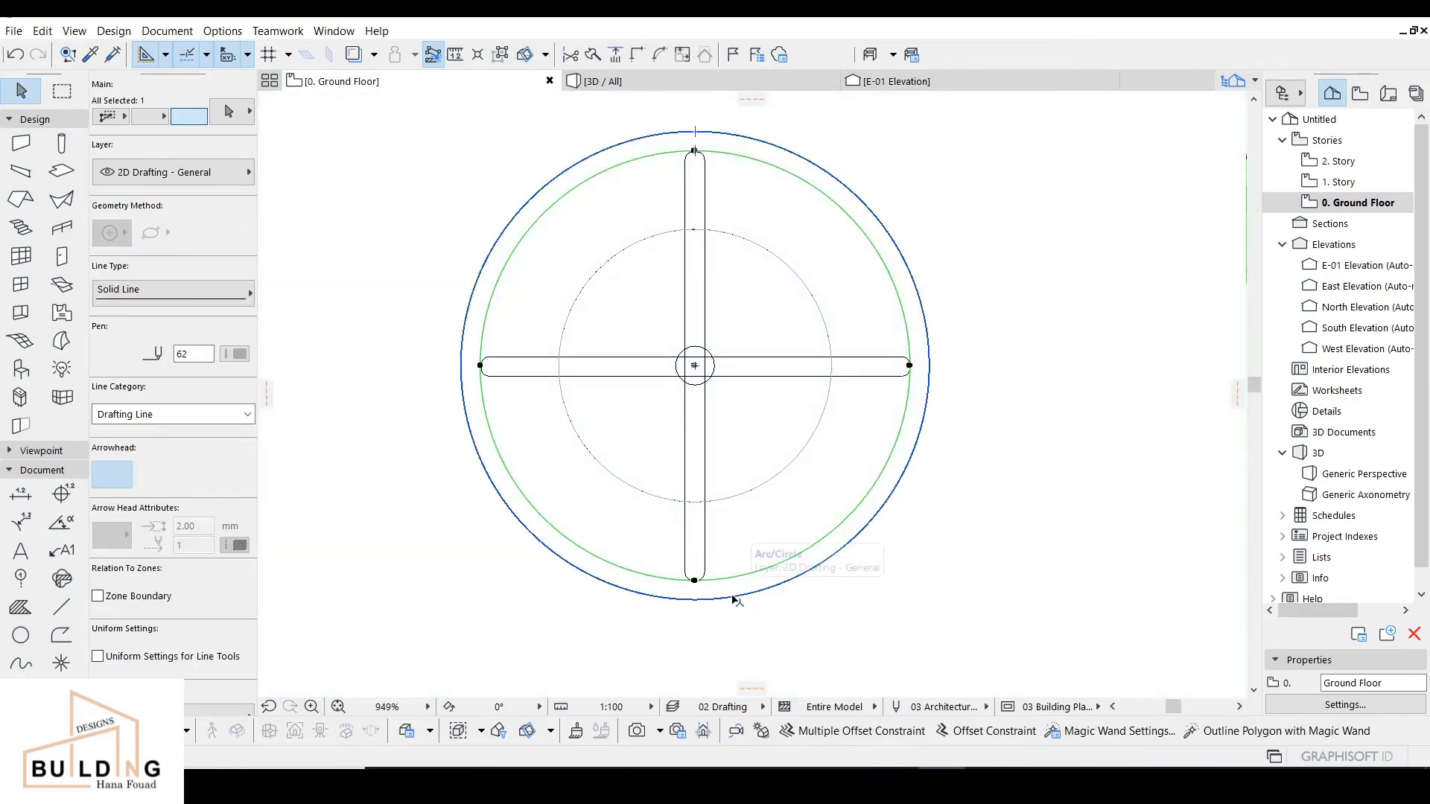
{"action": "left_click", "coordinate": [736, 601], "text": "shift"}
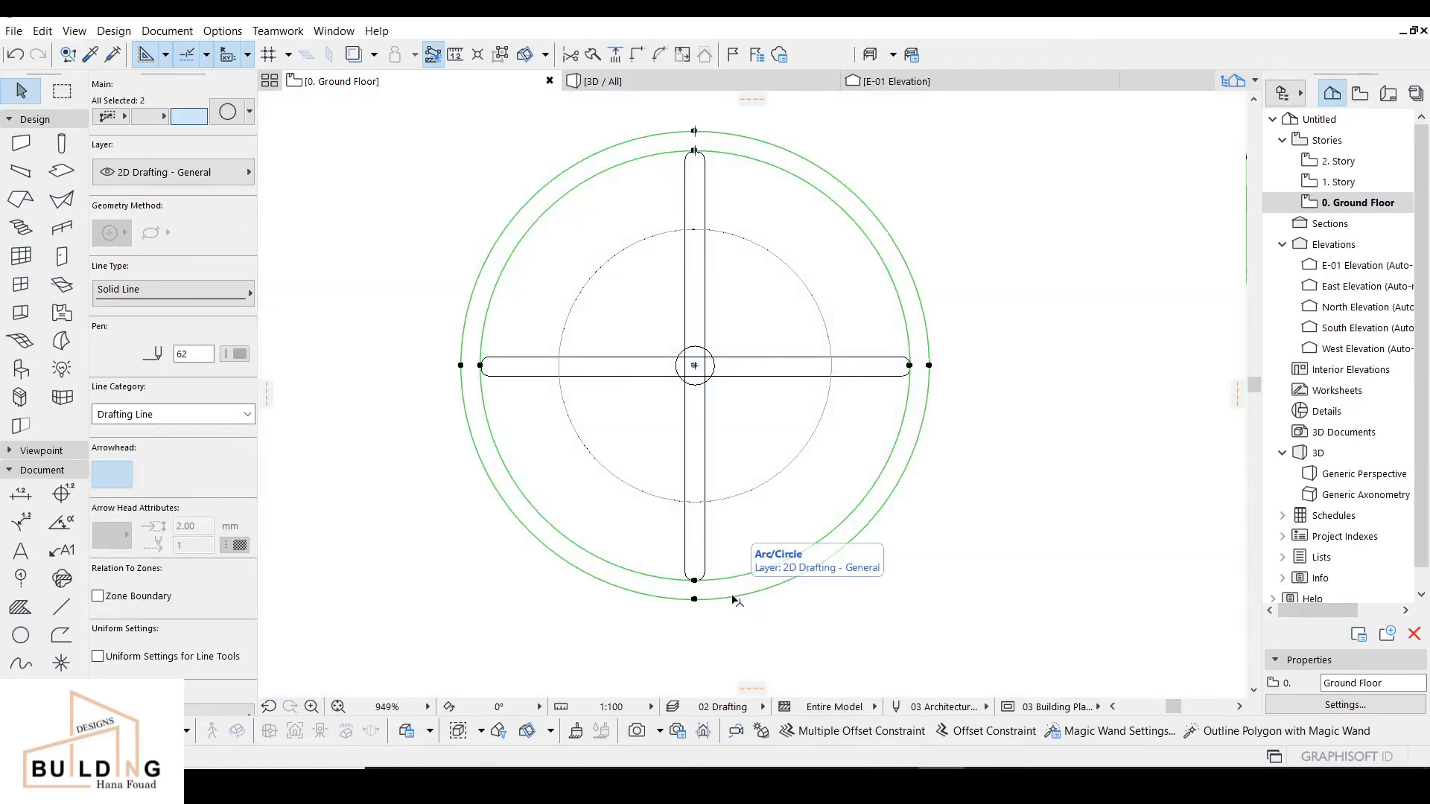
{"action": "left_click_drag", "start_coordinate": [733, 590], "coordinate": [931, 564]}
{"action": "scroll", "coordinate": [821, 562], "scroll_direction": "down", "scroll_amount": 4}
{"action": "key", "text": "Escape"}
Create a slab from the outer of the two moved circles and select it.
{"action": "left_click", "coordinate": [62, 172]}
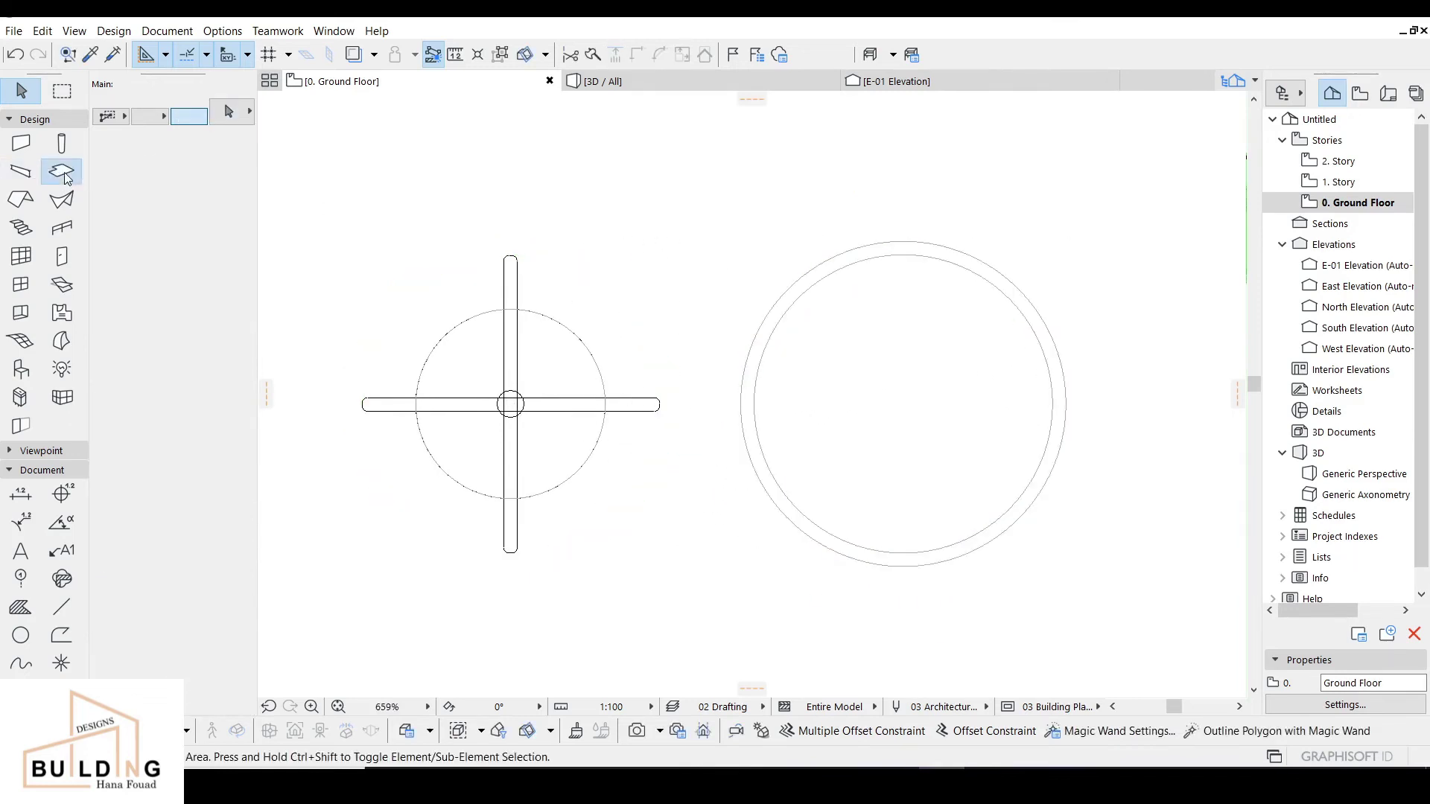
{"action": "scroll", "coordinate": [756, 364], "scroll_direction": "up", "scroll_amount": 3}
{"action": "left_click", "coordinate": [749, 364]}
{"action": "scroll", "coordinate": [809, 377], "scroll_direction": "down", "scroll_amount": 3}
{"action": "middle_click_drag", "start_coordinate": [829, 390], "coordinate": [723, 390]}
{"action": "left_click", "coordinate": [766, 372], "text": "shift"}
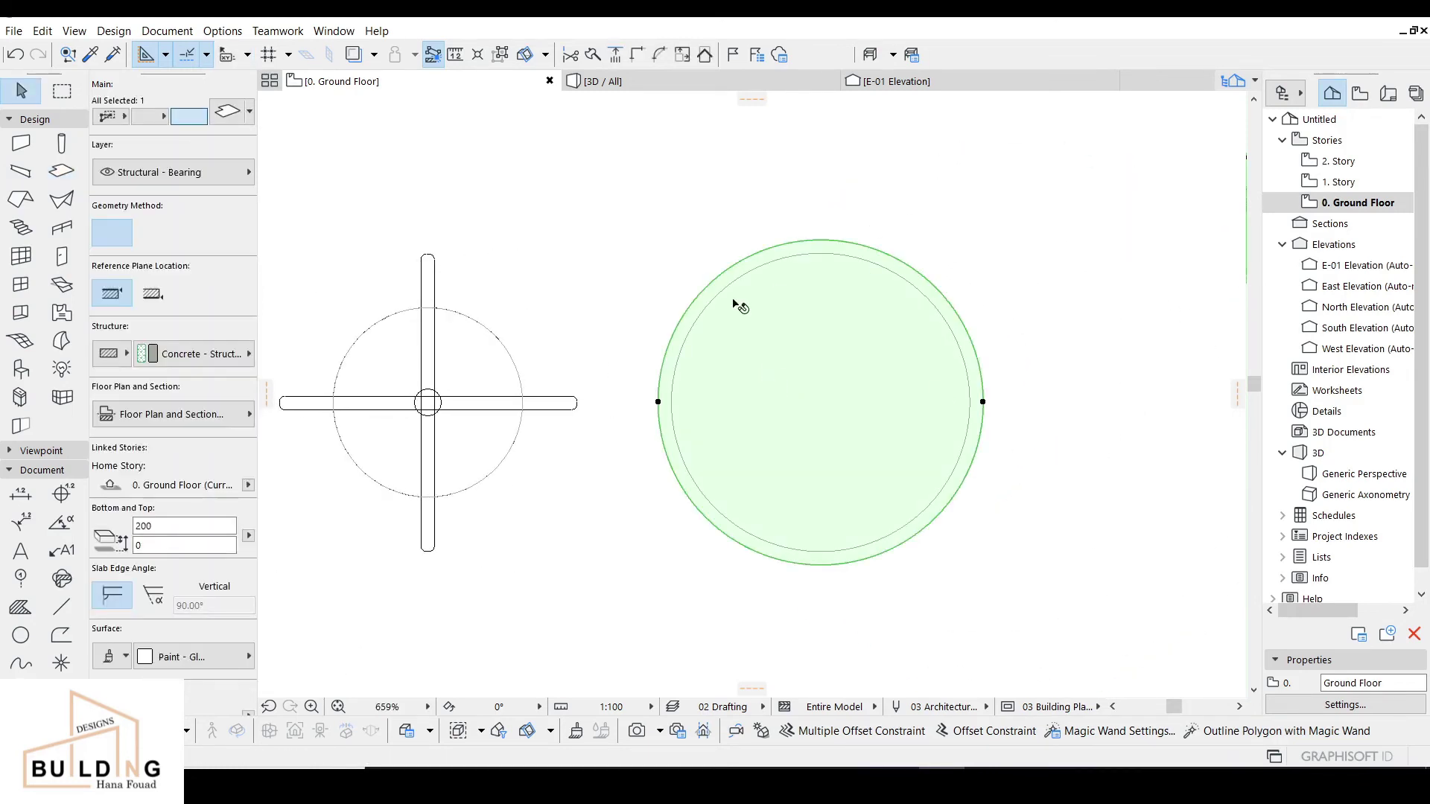
Cut the inner circle out of the slab as a hole to leave a ring.
{"action": "left_click", "coordinate": [983, 403]}
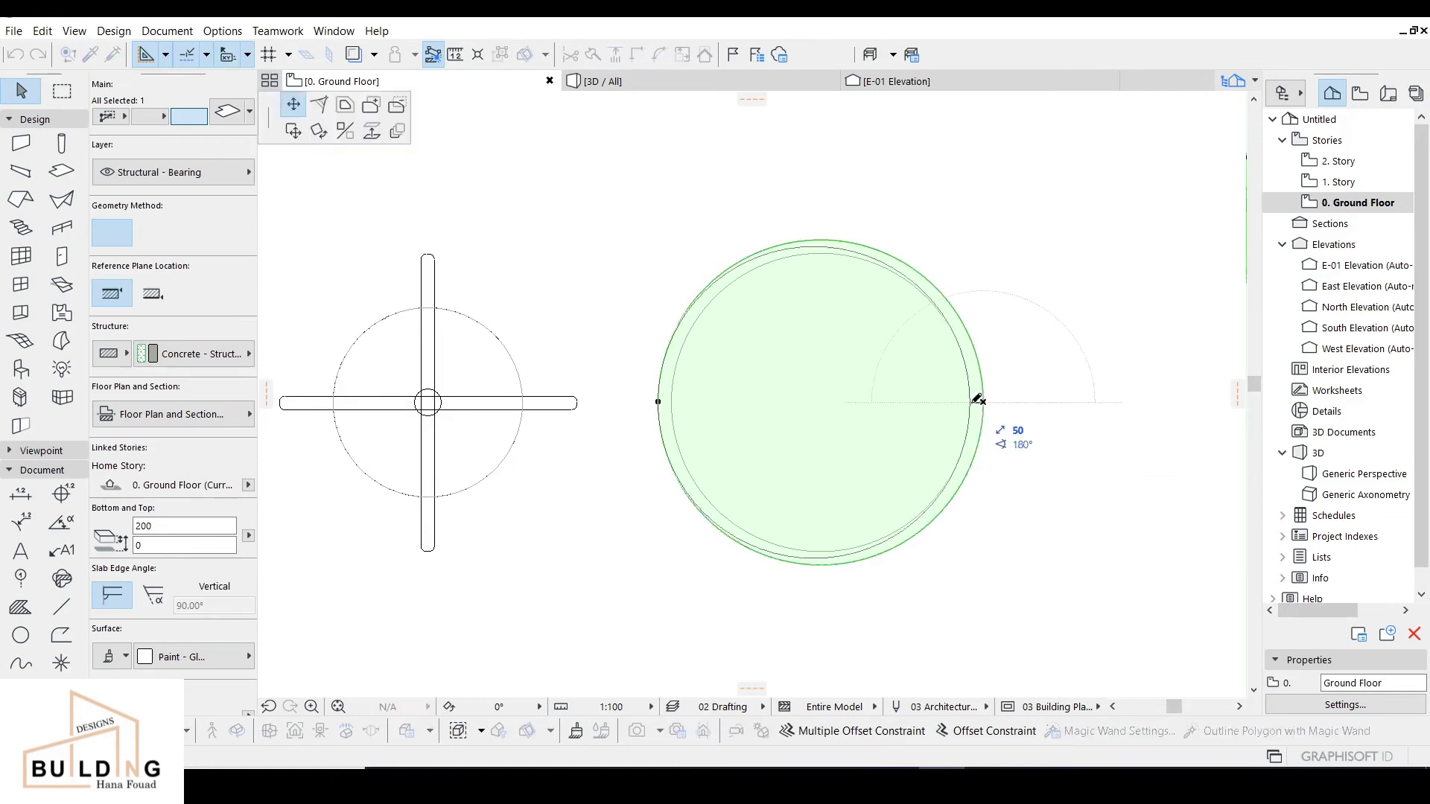
{"action": "left_click", "coordinate": [791, 385]}
{"action": "middle_click_drag", "start_coordinate": [820, 391], "coordinate": [856, 376]}
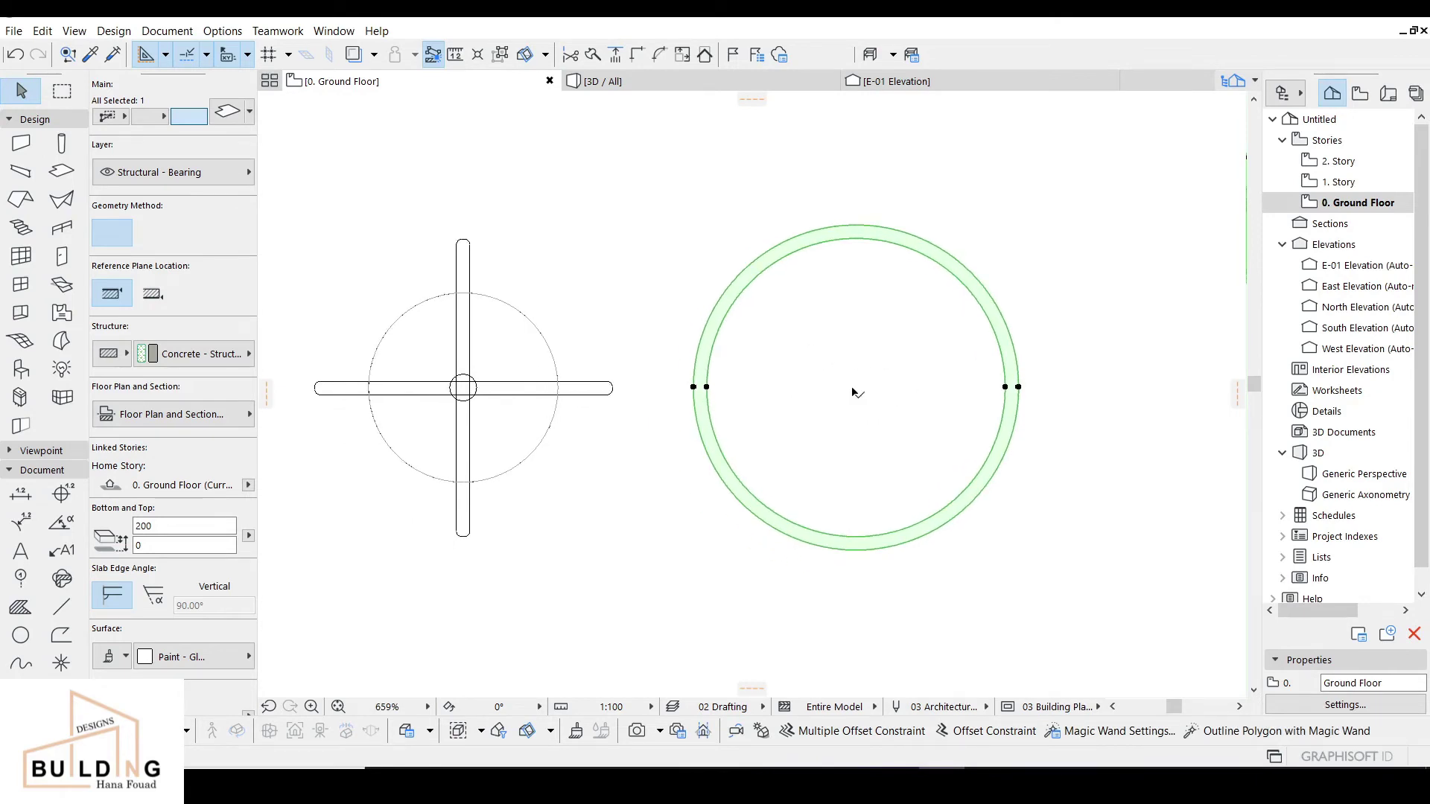
{"action": "left_click", "coordinate": [849, 391]}
{"action": "left_click", "coordinate": [766, 398]}
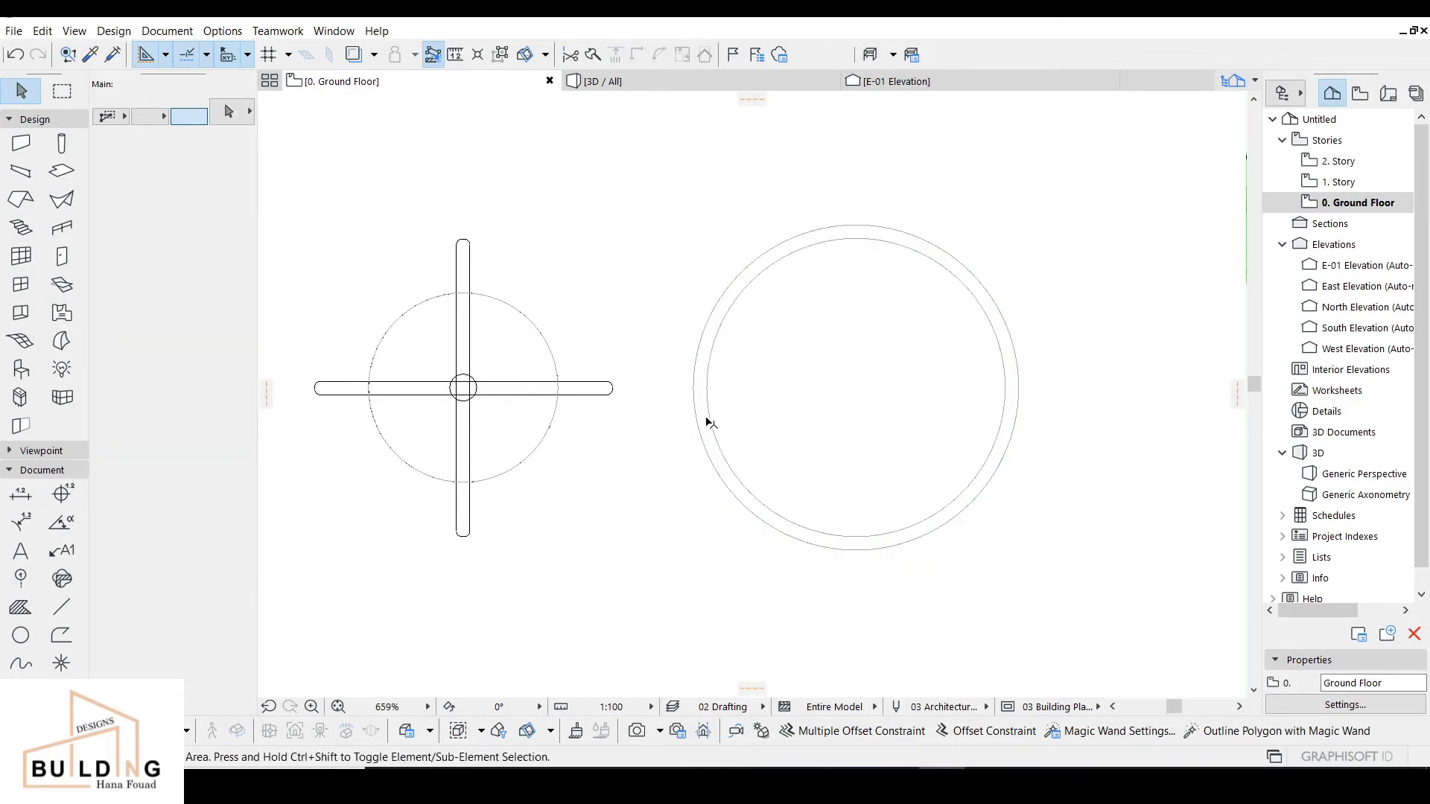
Set the ring slab's reference plane to its bottom and its uncut line pen to 1.
{"action": "left_click", "coordinate": [710, 421]}
{"action": "left_click", "coordinate": [152, 295]}
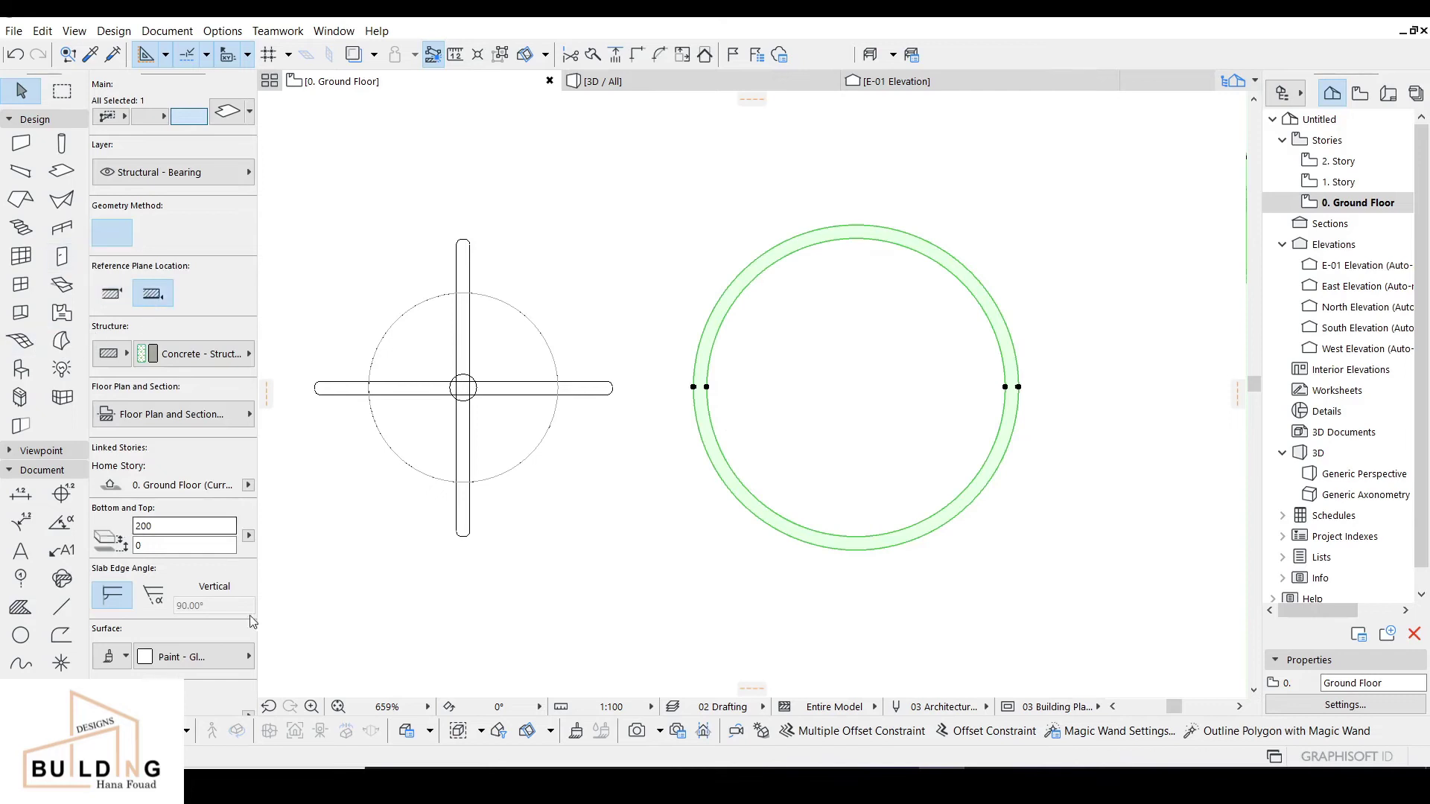
{"action": "left_click", "coordinate": [217, 665]}
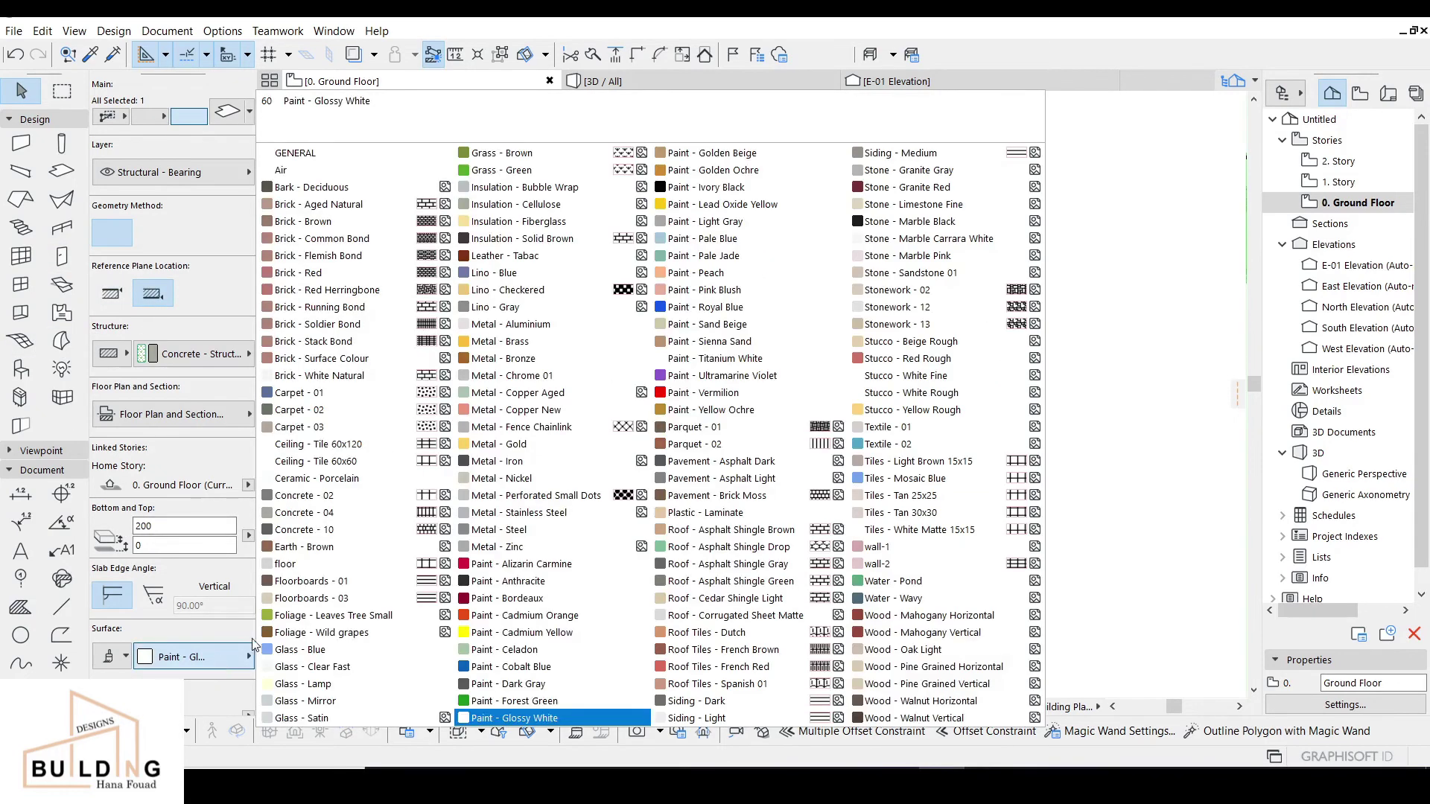
{"action": "left_click", "coordinate": [238, 111]}
{"action": "left_click", "coordinate": [227, 112]}
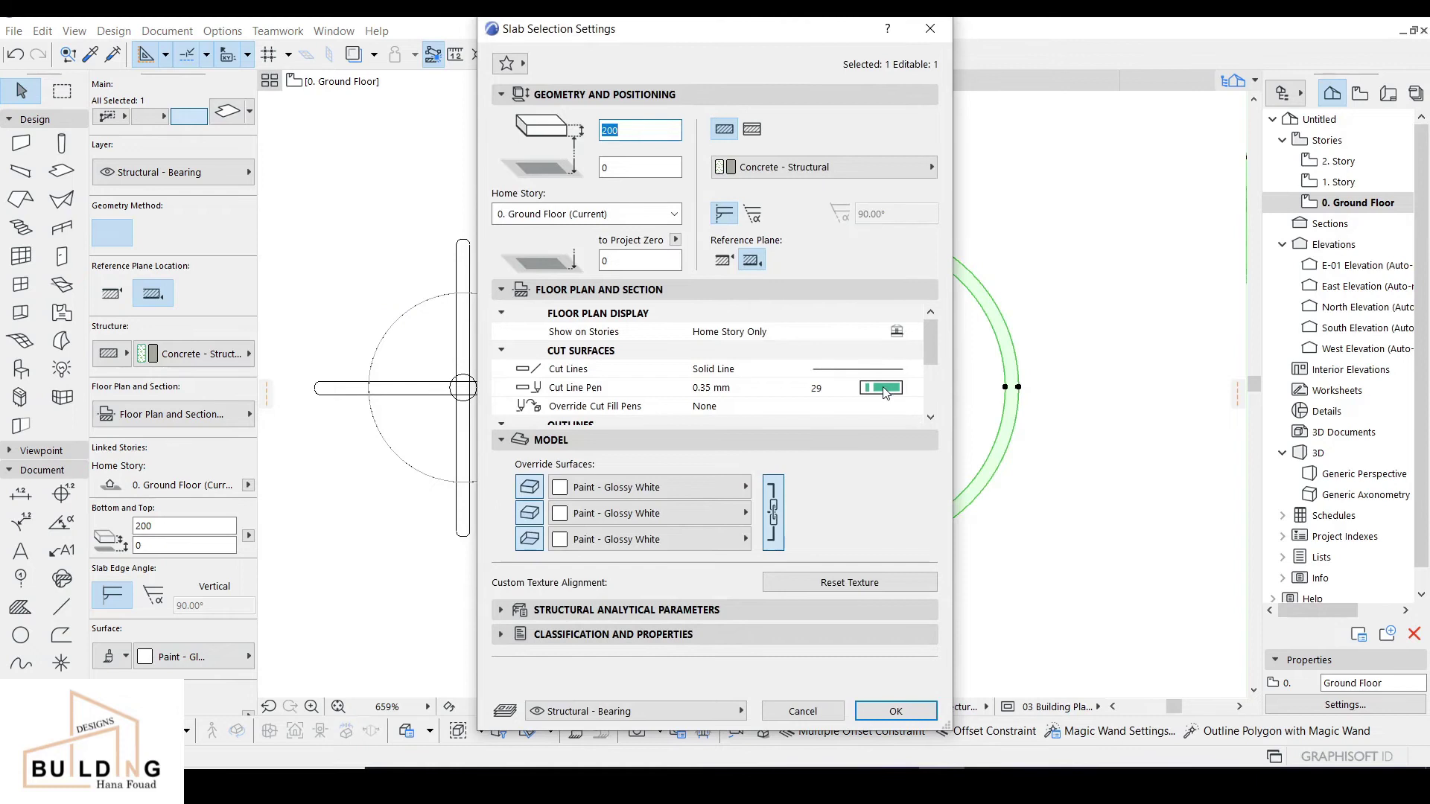
{"action": "left_click", "coordinate": [887, 388]}
{"action": "left_click", "coordinate": [891, 387]}
{"action": "scroll", "coordinate": [896, 368], "scroll_direction": "down", "scroll_amount": 3}
{"action": "left_click", "coordinate": [881, 350]}
{"action": "left_click", "coordinate": [933, 350]}
Override the ring's top surface with Metal - Bronze and its edge and bottom surfaces with Glass - Lamp.
{"action": "left_click", "coordinate": [773, 514]}
{"action": "left_click", "coordinate": [699, 488]}
{"action": "left_click", "coordinate": [745, 439]}
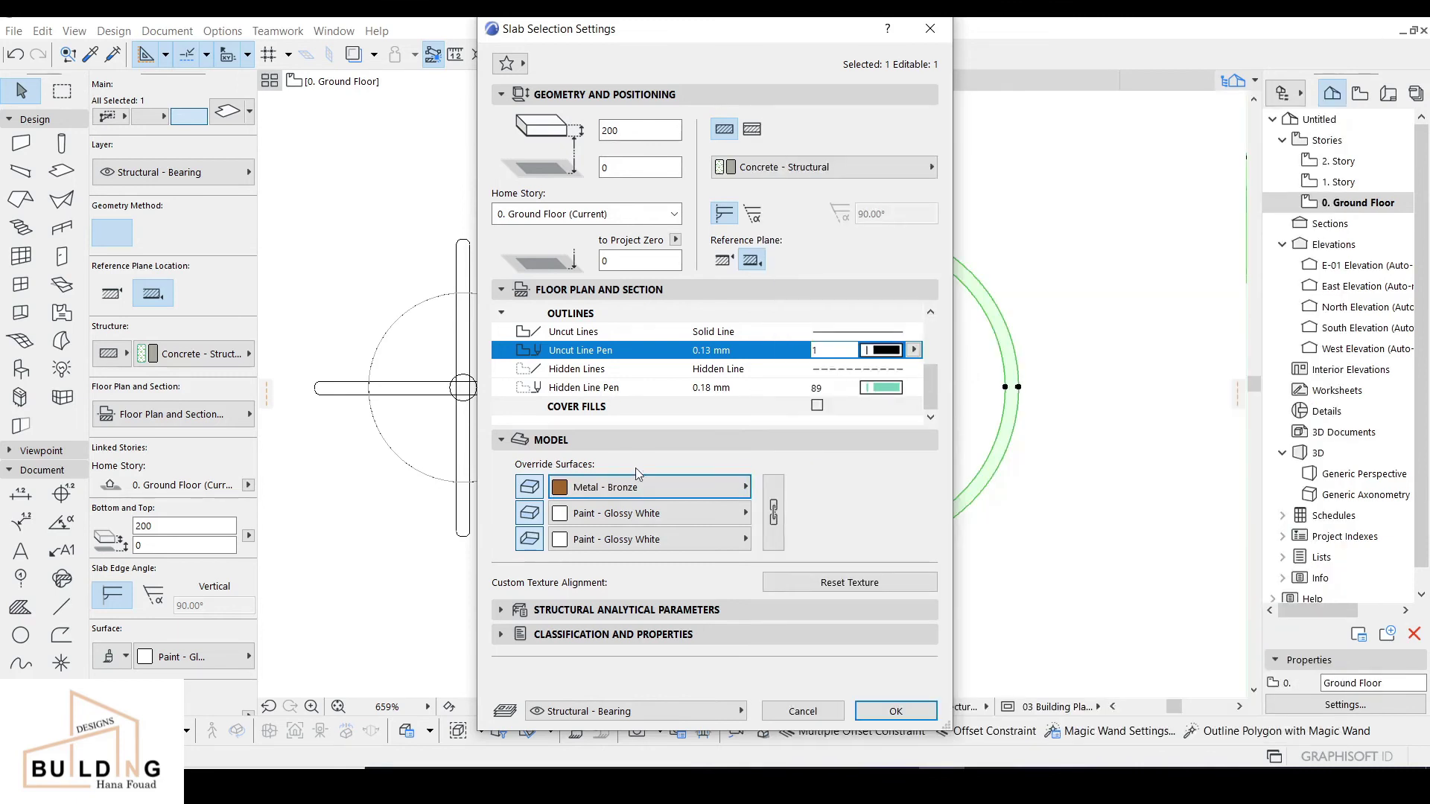
{"action": "left_click", "coordinate": [648, 513]}
{"action": "left_click", "coordinate": [849, 684]}
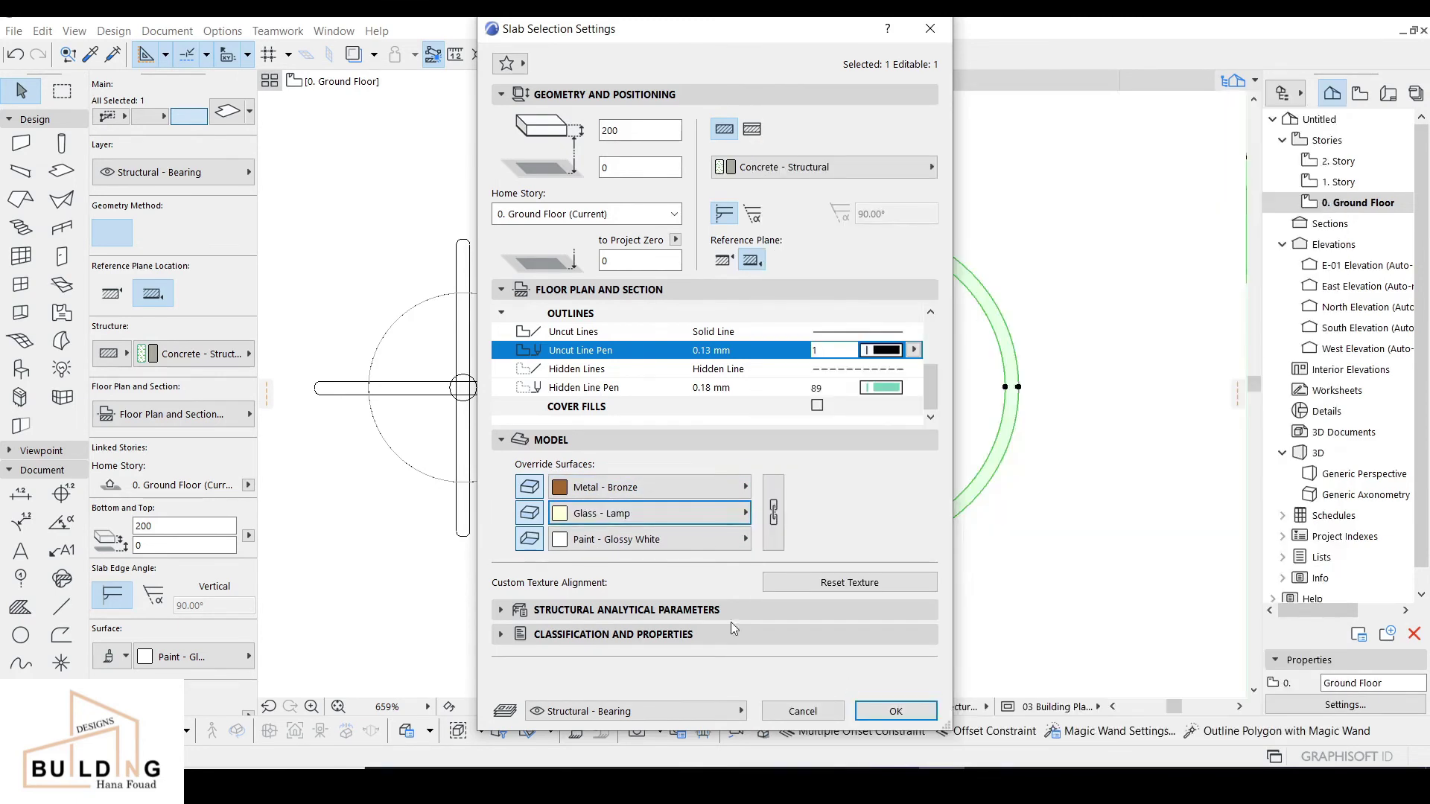
{"action": "left_click", "coordinate": [656, 540]}
{"action": "left_click", "coordinate": [849, 684]}
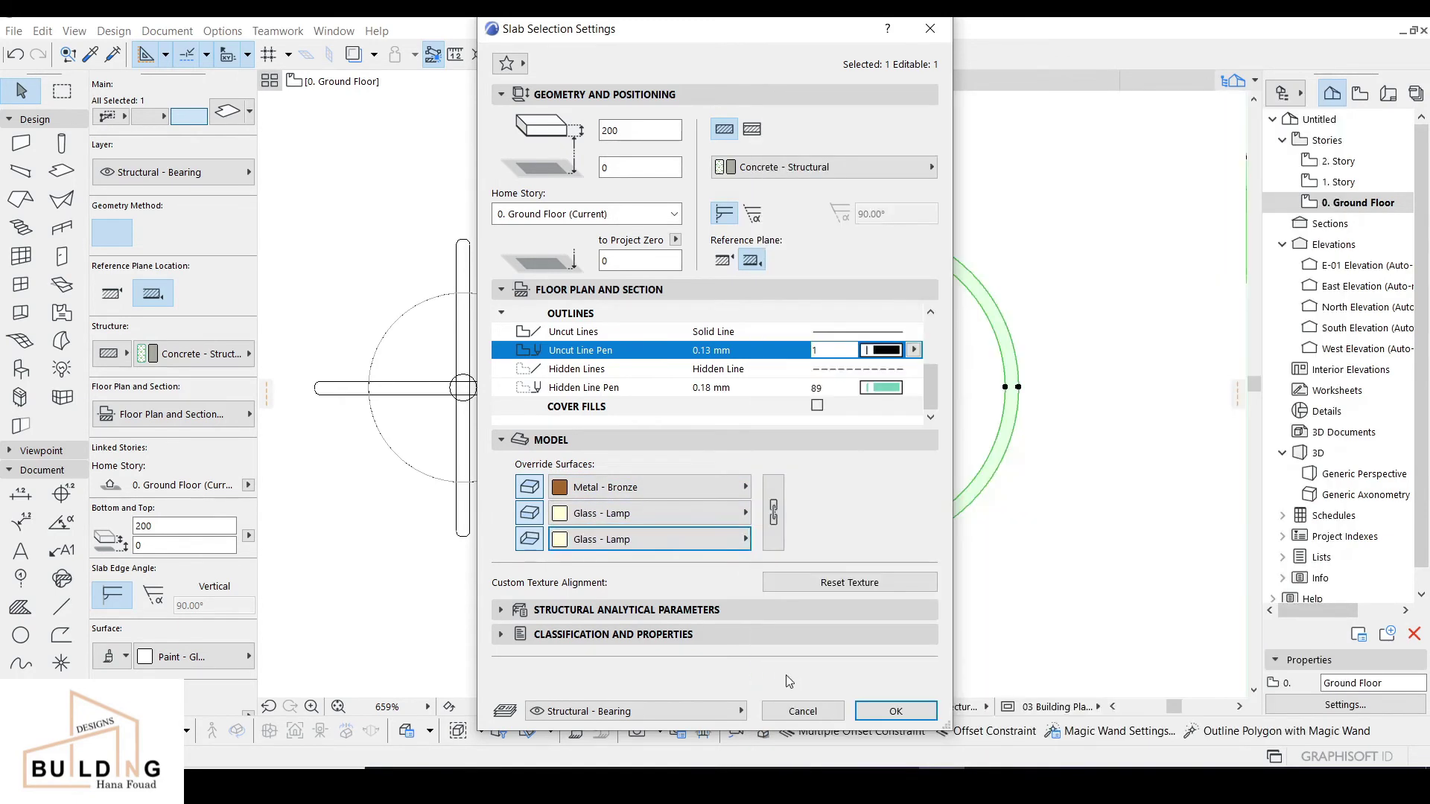
{"action": "left_click", "coordinate": [896, 711]}
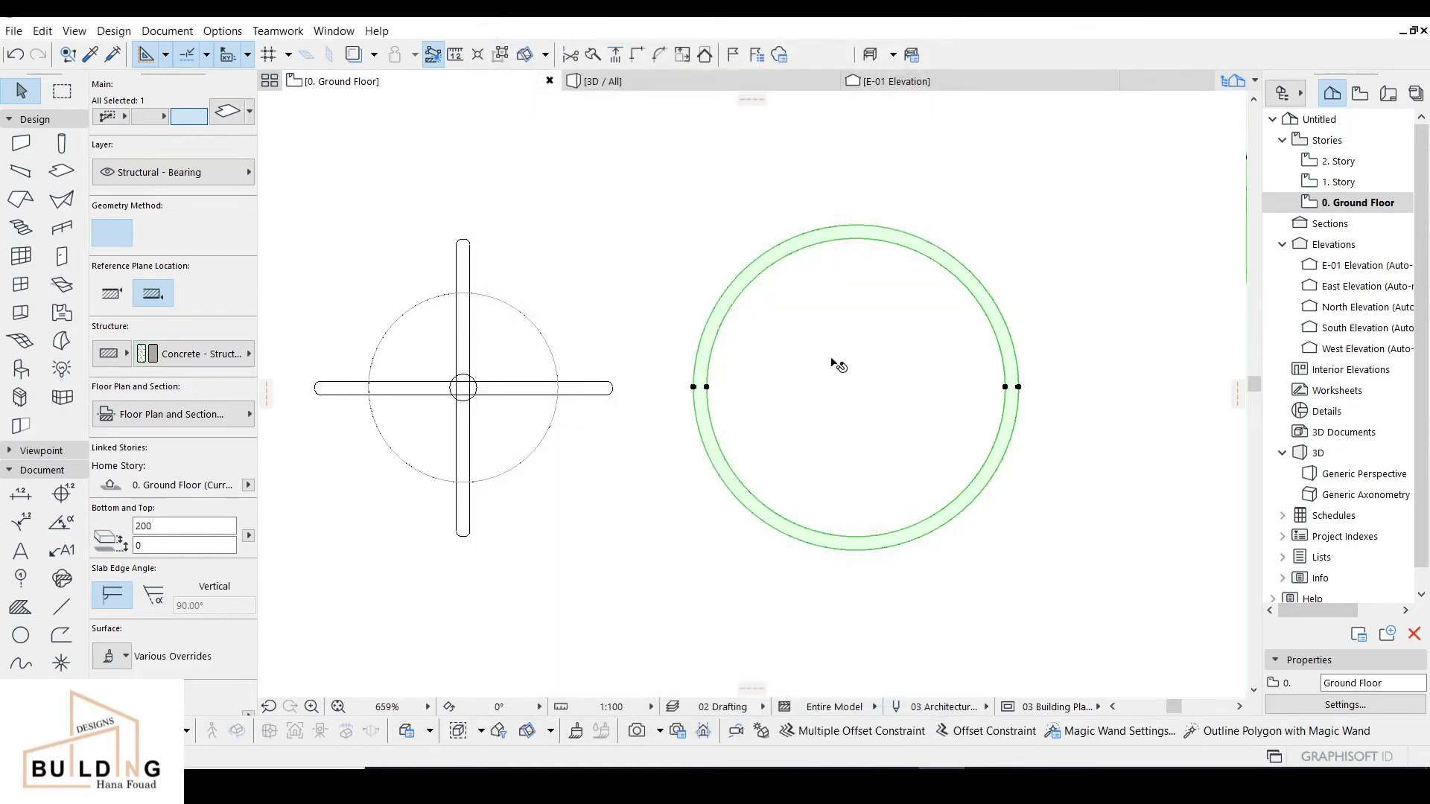
Move the ring slab by its centre onto the rod's centre so it surrounds the arm ends.
{"action": "left_click", "coordinate": [859, 396]}
{"action": "left_click", "coordinate": [704, 407]}
{"action": "key", "text": "ctrl+d"}
{"action": "left_click", "coordinate": [856, 388]}
{"action": "middle_click_drag", "start_coordinate": [476, 401], "coordinate": [641, 404]}
{"action": "left_click_drag", "start_coordinate": [625, 393], "coordinate": [628, 395]}
{"action": "left_click", "coordinate": [809, 368]}
{"action": "scroll", "coordinate": [779, 393], "scroll_direction": "up", "scroll_amount": 3}
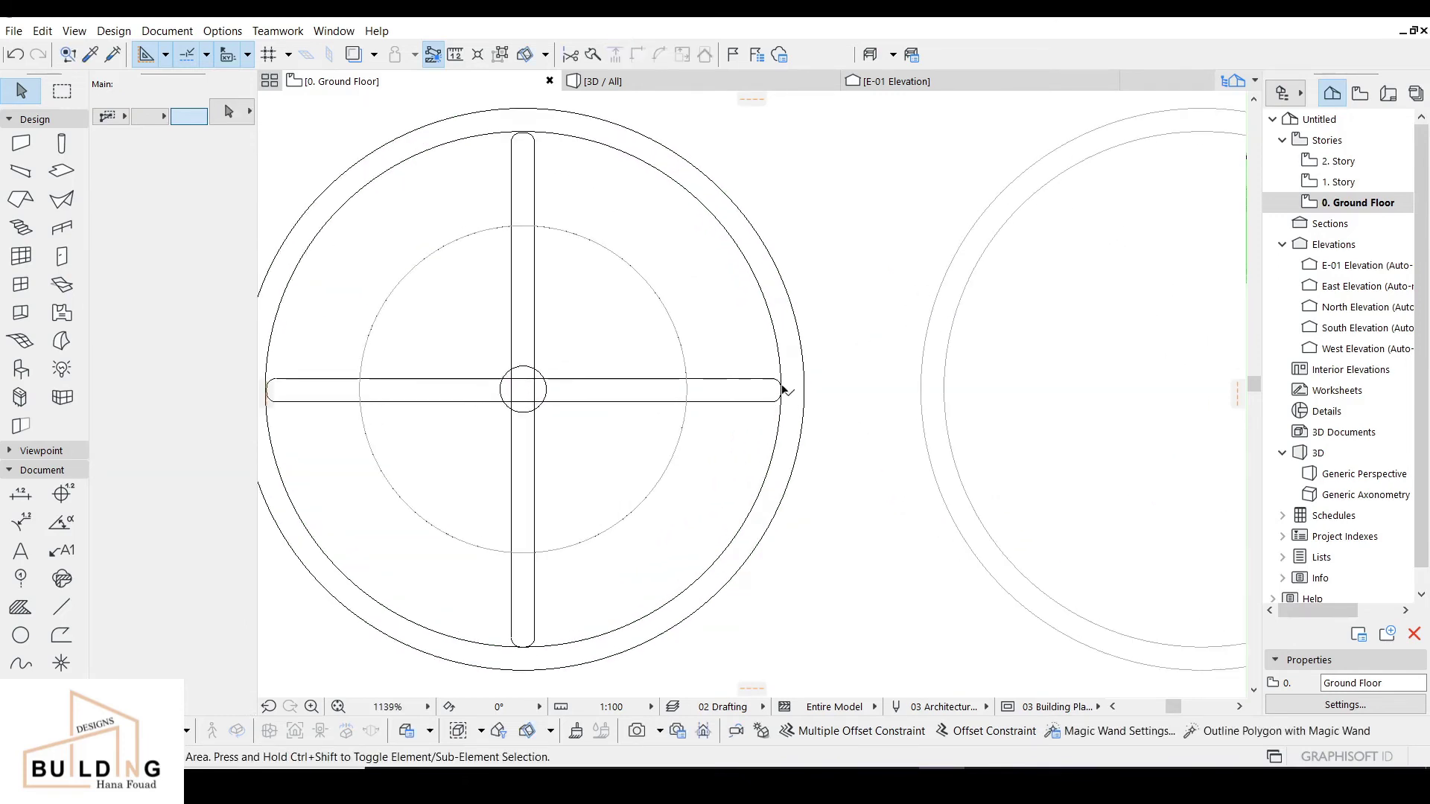
{"action": "key", "text": "Escape"}
{"action": "scroll", "coordinate": [484, 352], "scroll_direction": "down", "scroll_amount": 3}
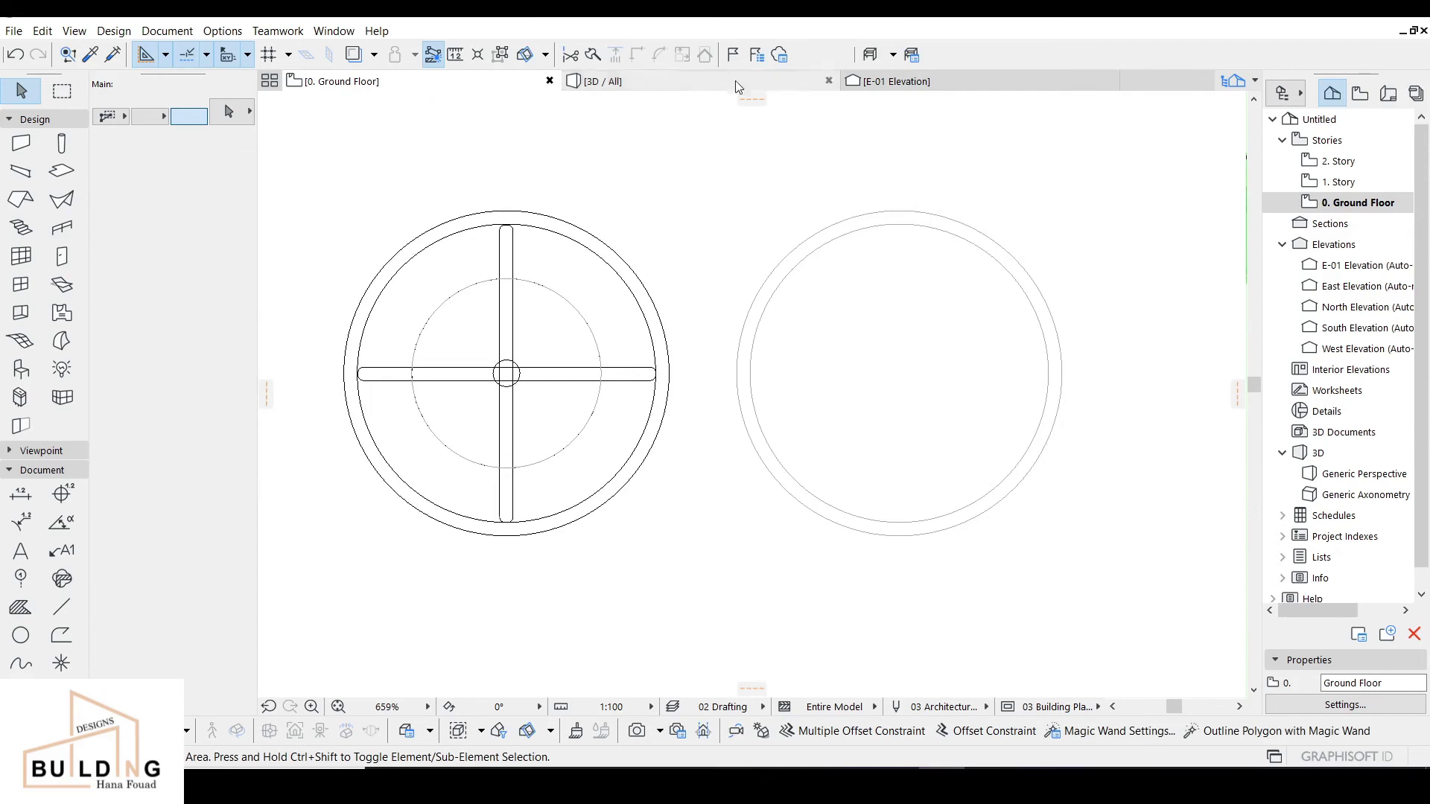
In the E-01 elevation, set the ring slab's thickness to 50 mm.
{"action": "left_click", "coordinate": [883, 83]}
{"action": "scroll", "coordinate": [689, 391], "scroll_direction": "down", "scroll_amount": 3}
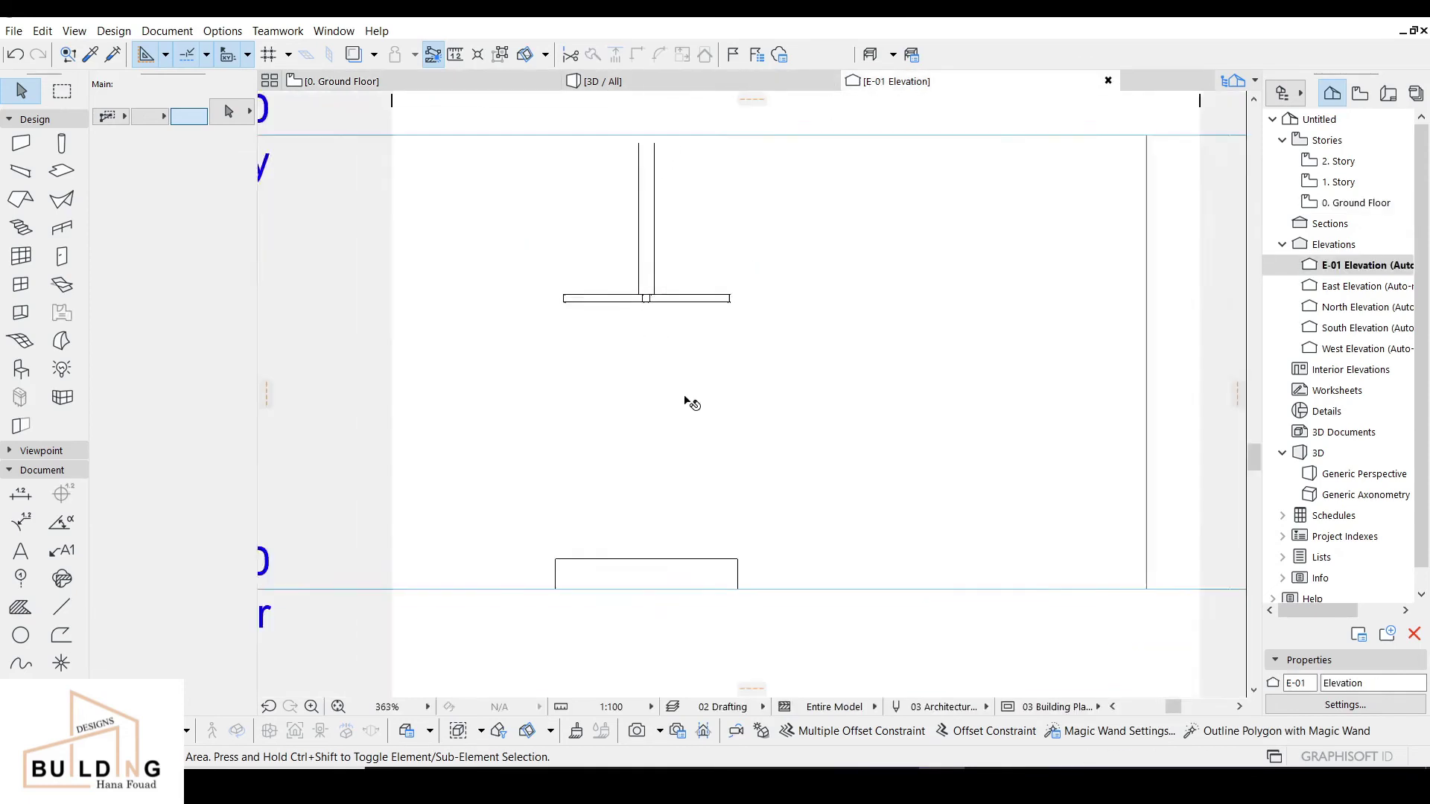
{"action": "scroll", "coordinate": [630, 497], "scroll_direction": "up", "scroll_amount": 1}
{"action": "left_click", "coordinate": [630, 505]}
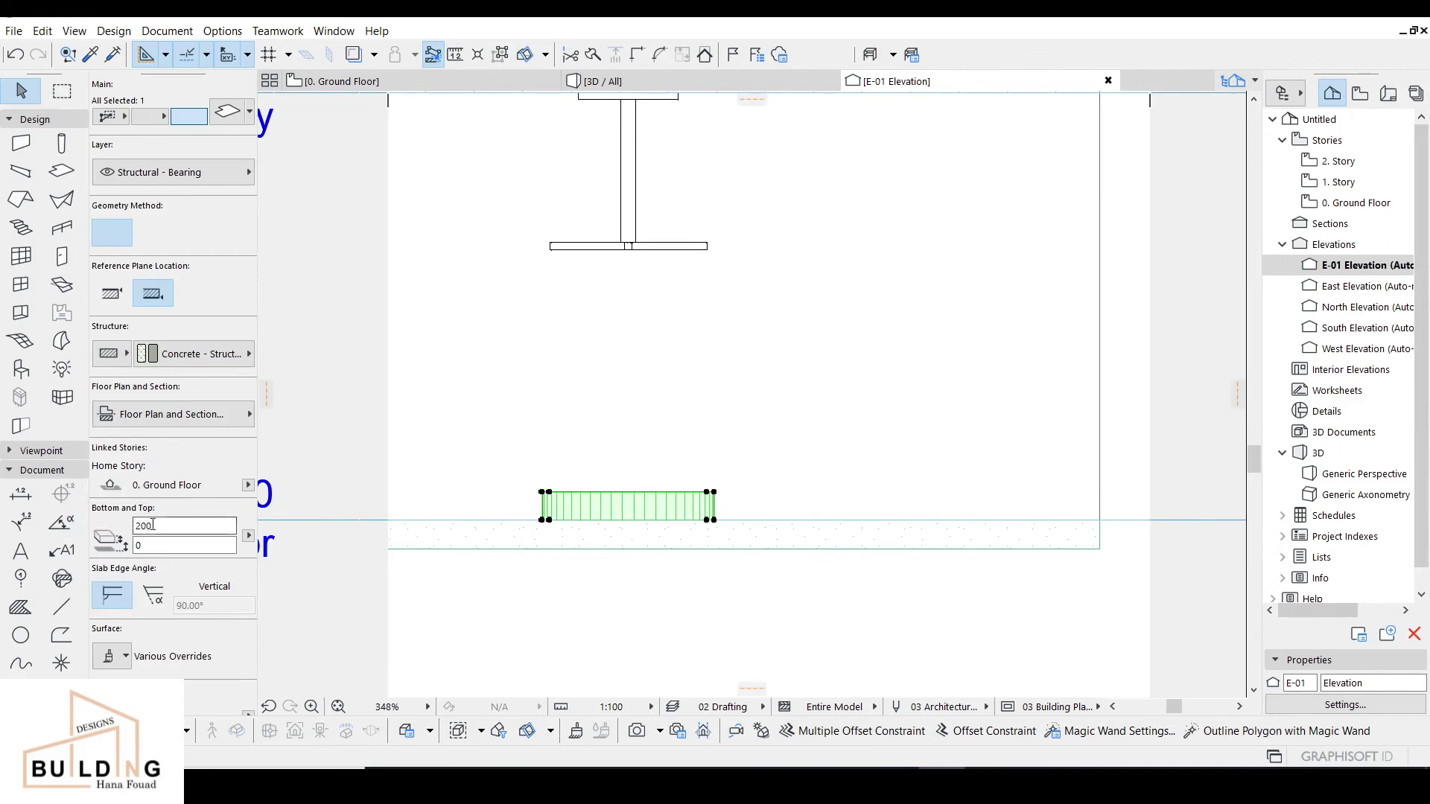
{"action": "left_click", "coordinate": [130, 525]}
{"action": "type", "text": "50"}
{"action": "key", "text": "Tab"}
{"action": "key", "text": "Return"}
Raise the ring slab 1900 mm vertically so it sits level with the arms.
{"action": "left_click", "coordinate": [637, 516]}
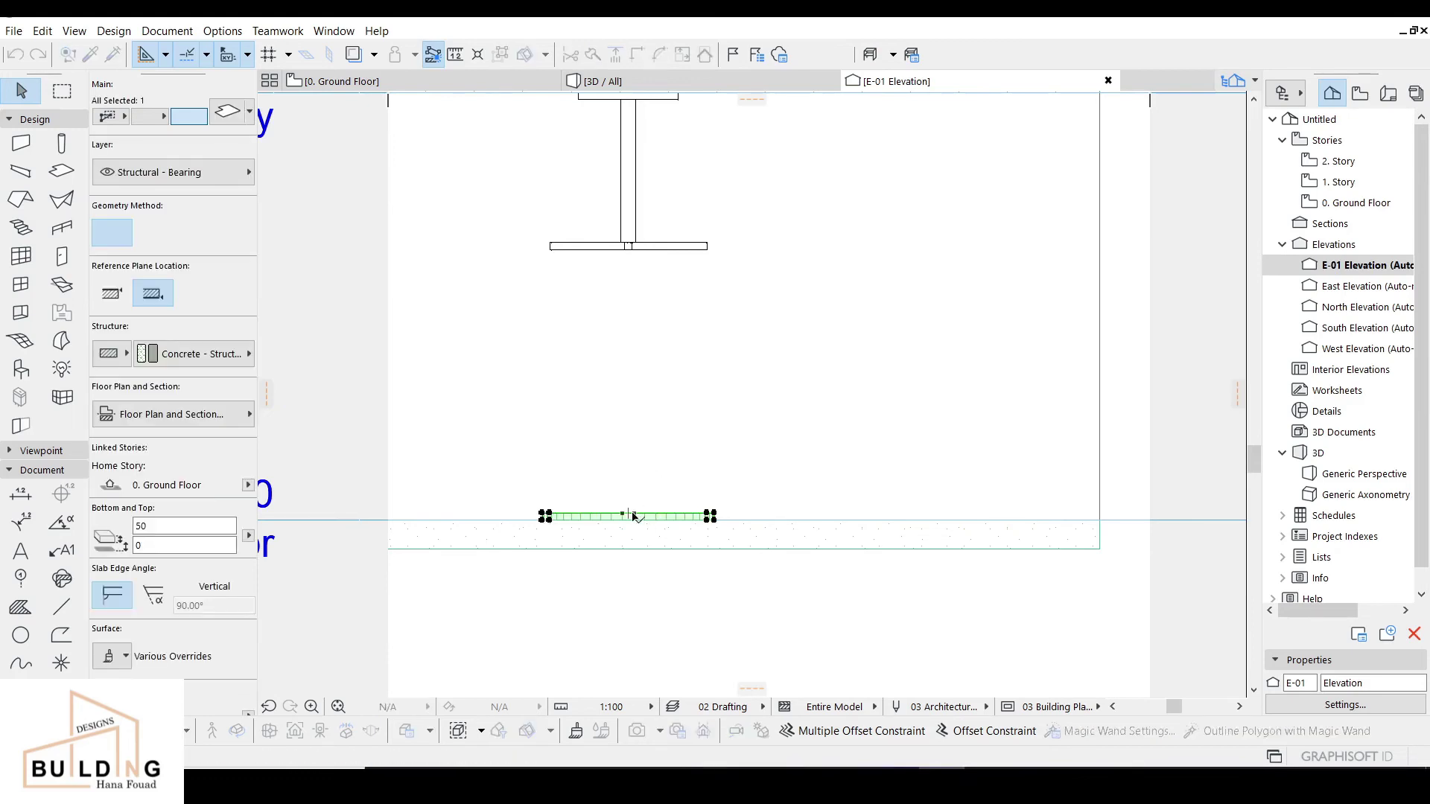
{"action": "middle_click_drag", "start_coordinate": [647, 338], "coordinate": [632, 466]}
{"action": "scroll", "coordinate": [623, 402], "scroll_direction": "up", "scroll_amount": 4}
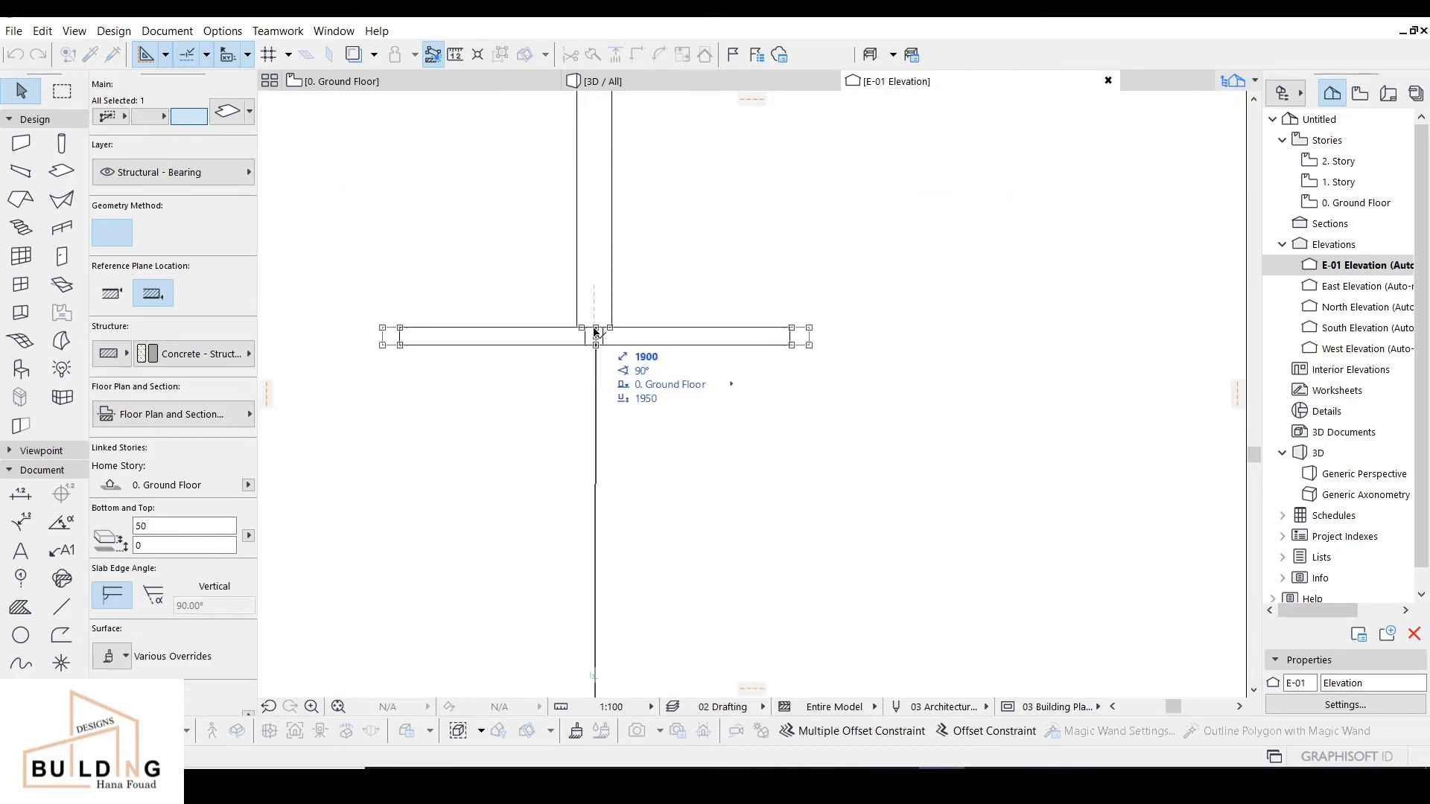
{"action": "left_click", "coordinate": [596, 329]}
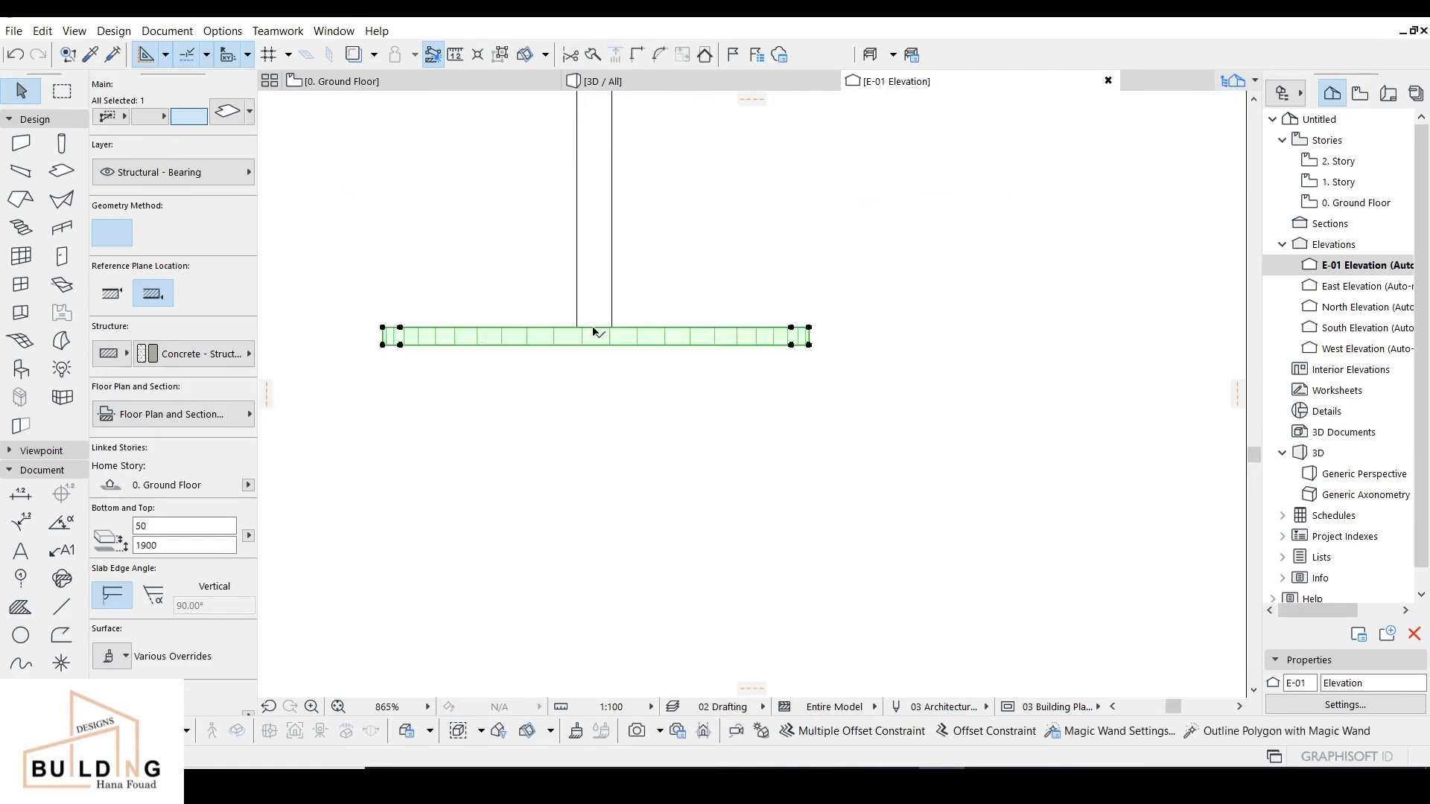
In the 3D view, move one of the crossed arm slabs about 200 mm straight up along the rod.
{"action": "left_click", "coordinate": [572, 75]}
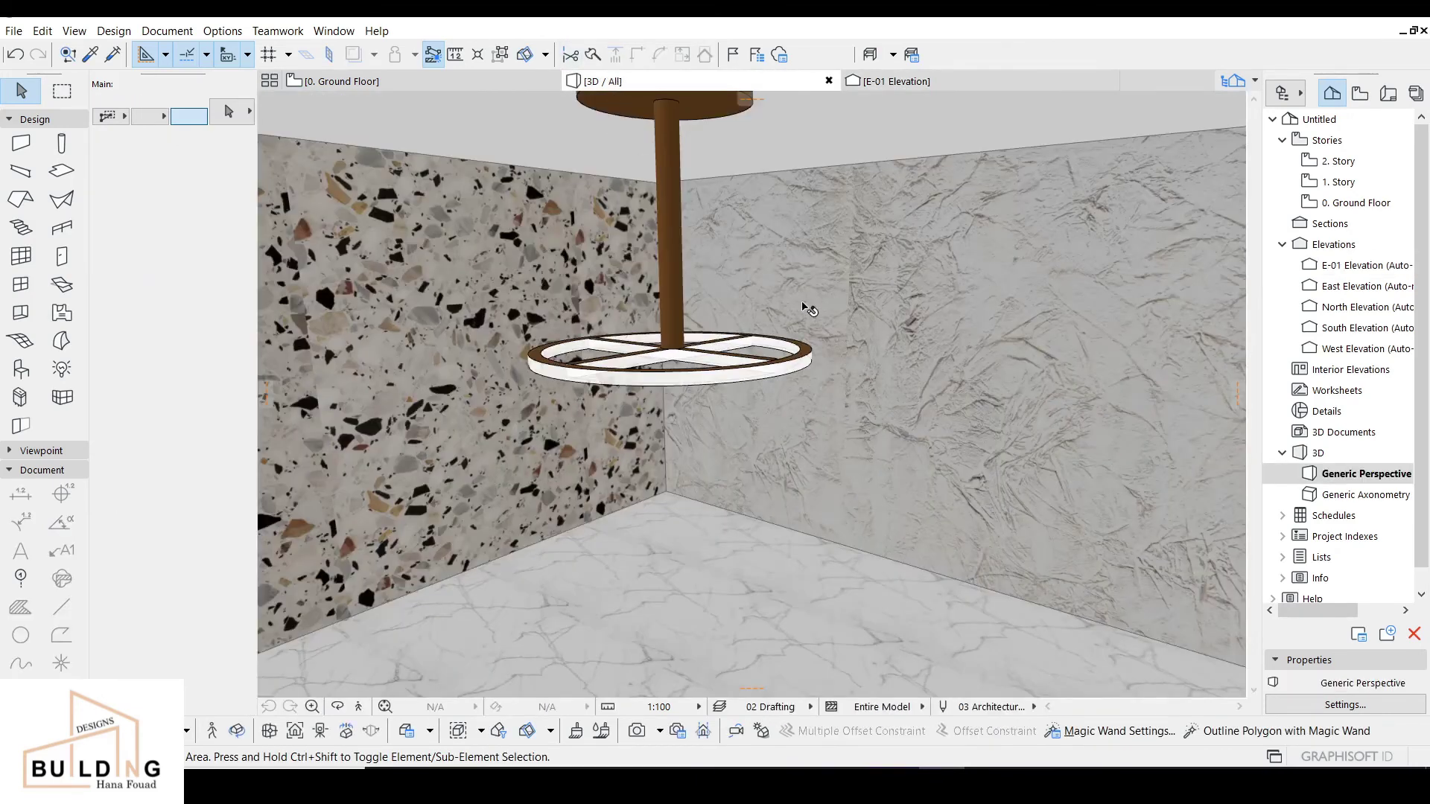
{"action": "mouse_move", "coordinate": [661, 386]}
{"action": "middle_mouse_down"}
{"action": "mouse_move", "coordinate": [623, 479]}
{"action": "mouse_move", "coordinate": [708, 370]}
{"action": "mouse_move", "coordinate": [649, 378]}
{"action": "middle_mouse_up"}
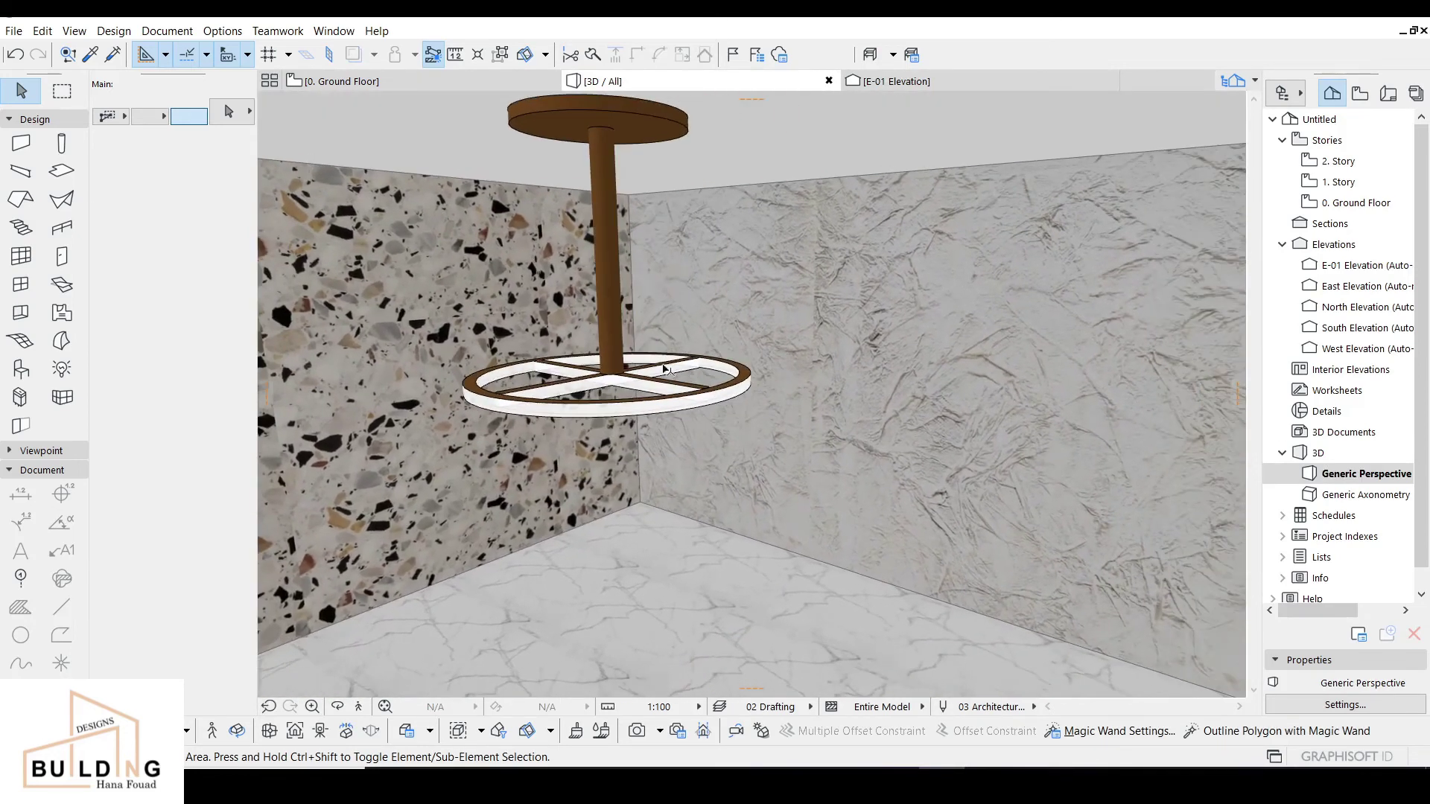
{"action": "middle_click_drag", "start_coordinate": [578, 408], "coordinate": [679, 403], "text": "shift"}
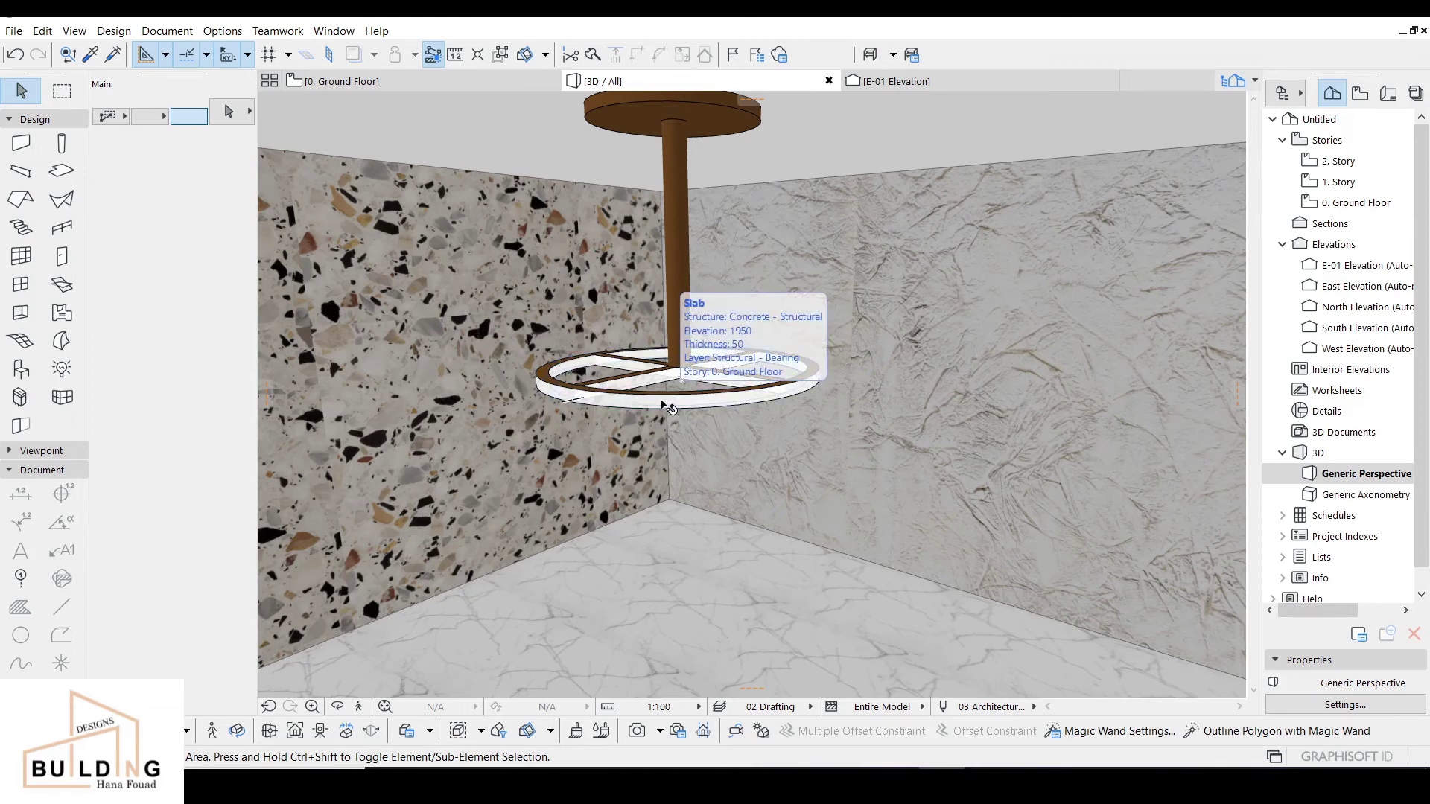
{"action": "left_click", "coordinate": [663, 402]}
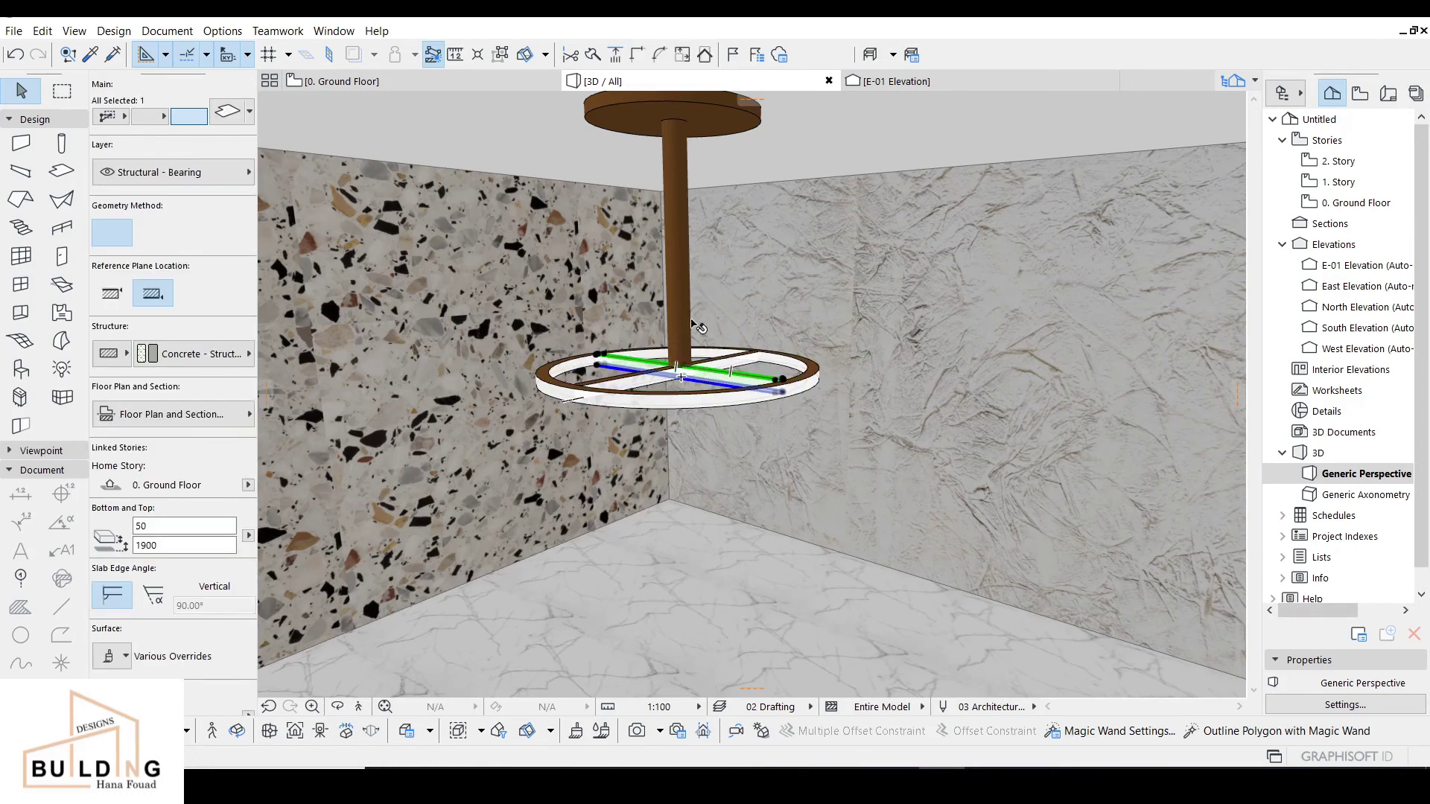
{"action": "key", "text": "ctrl+d"}
{"action": "left_click", "coordinate": [775, 381]}
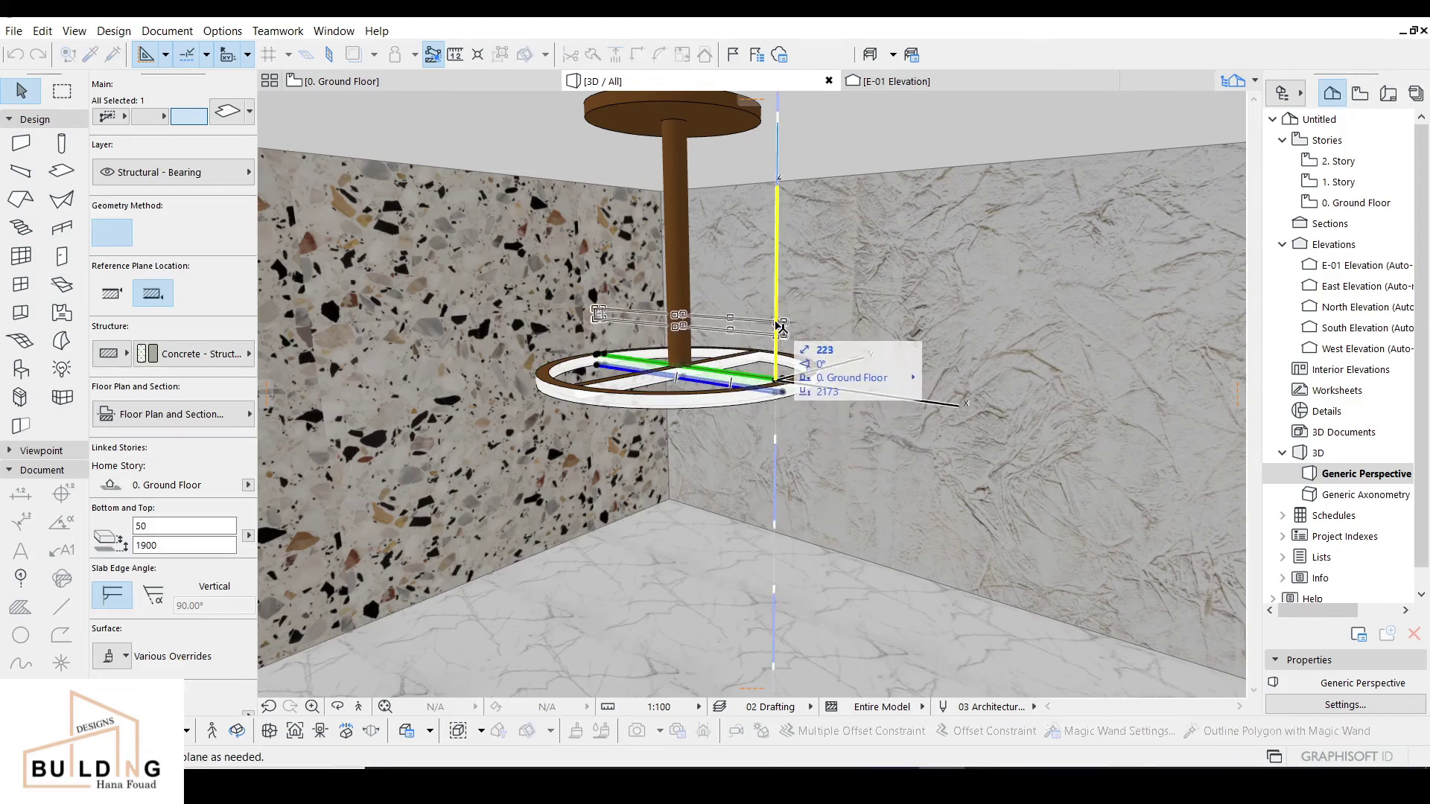
{"action": "type", "text": "2"}
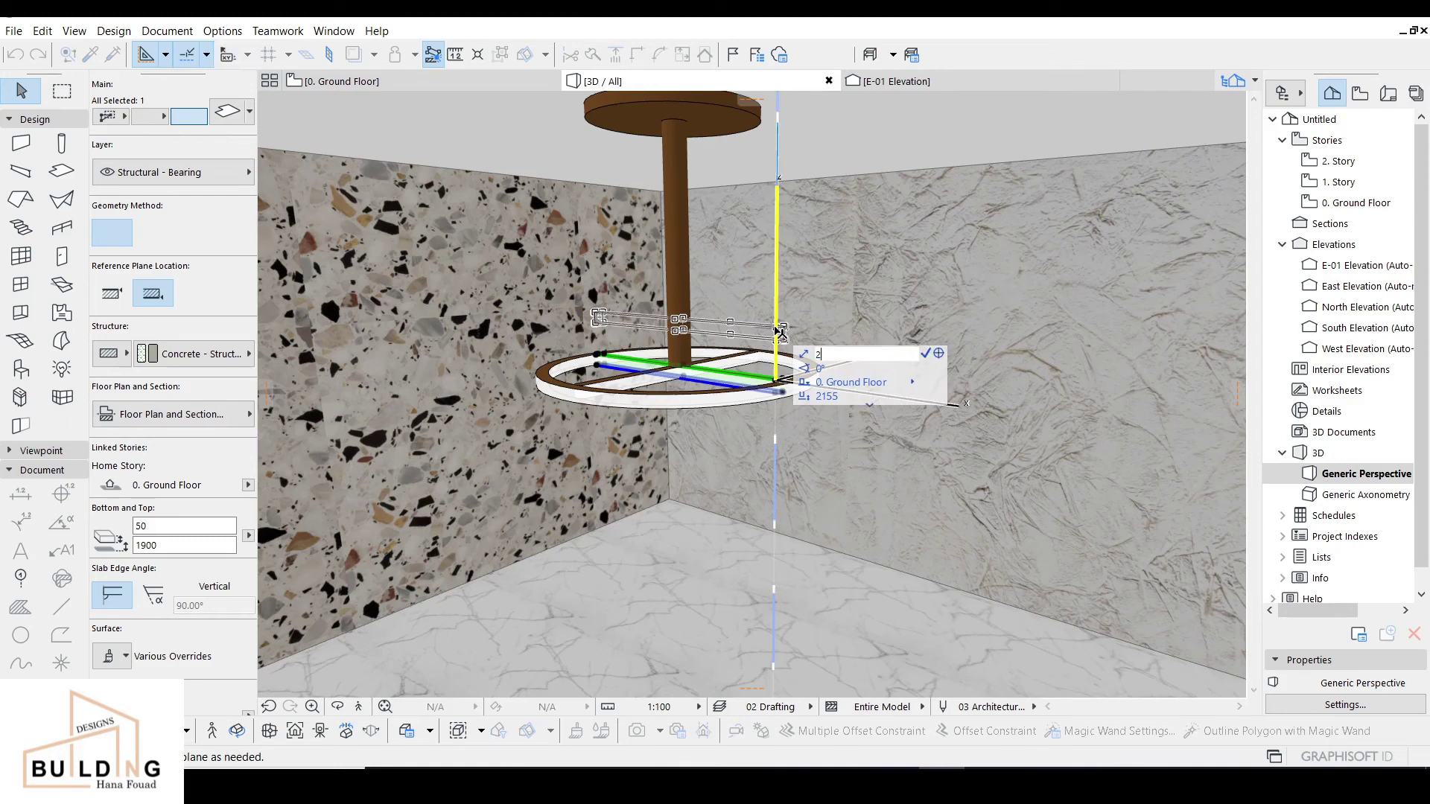
{"action": "type", "text": "0"}
{"action": "key", "text": "Return"}
{"action": "key", "text": "Escape"}
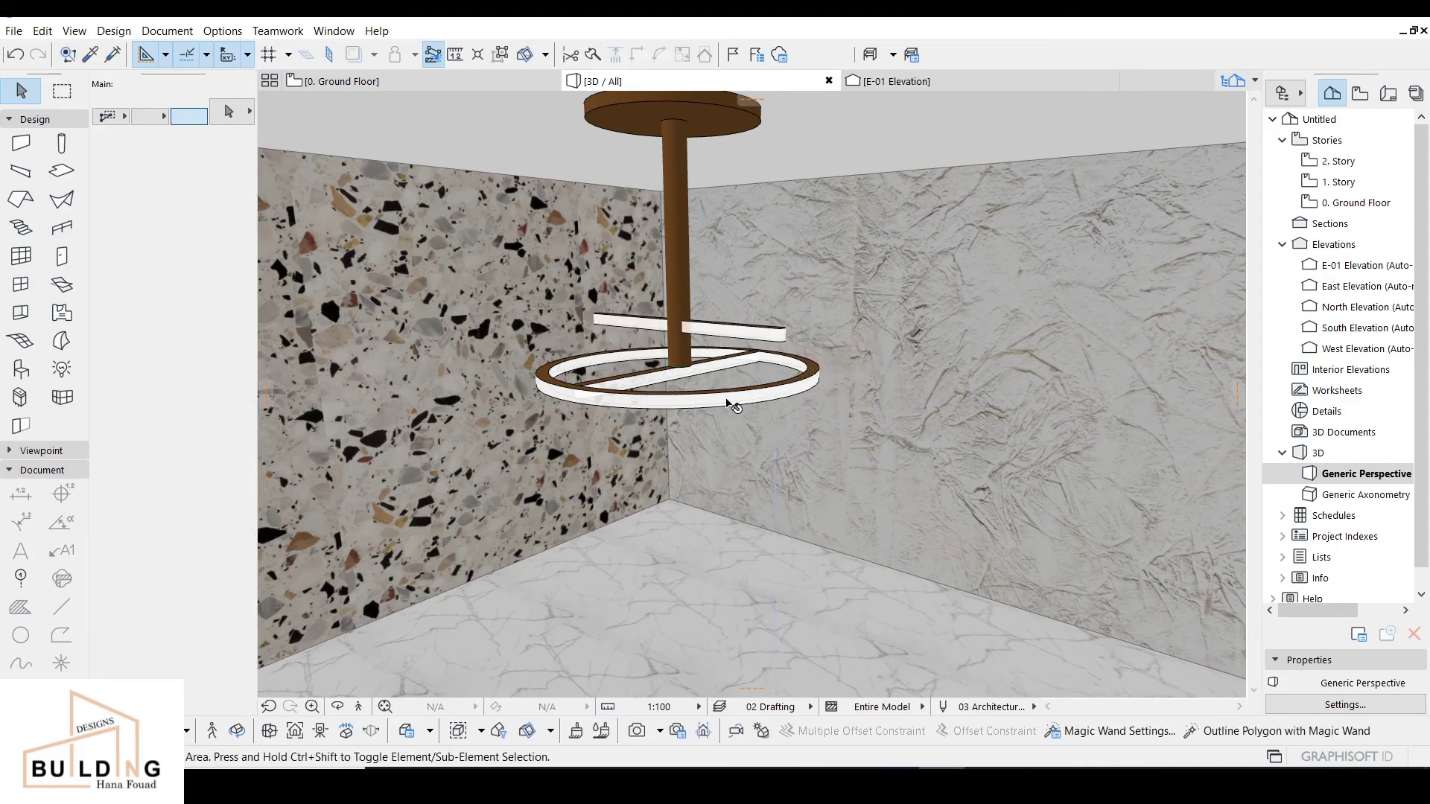
Convert the chandelier's ring slab to a morph.
{"action": "left_click", "coordinate": [730, 404]}
{"action": "right_click", "coordinate": [730, 404]}
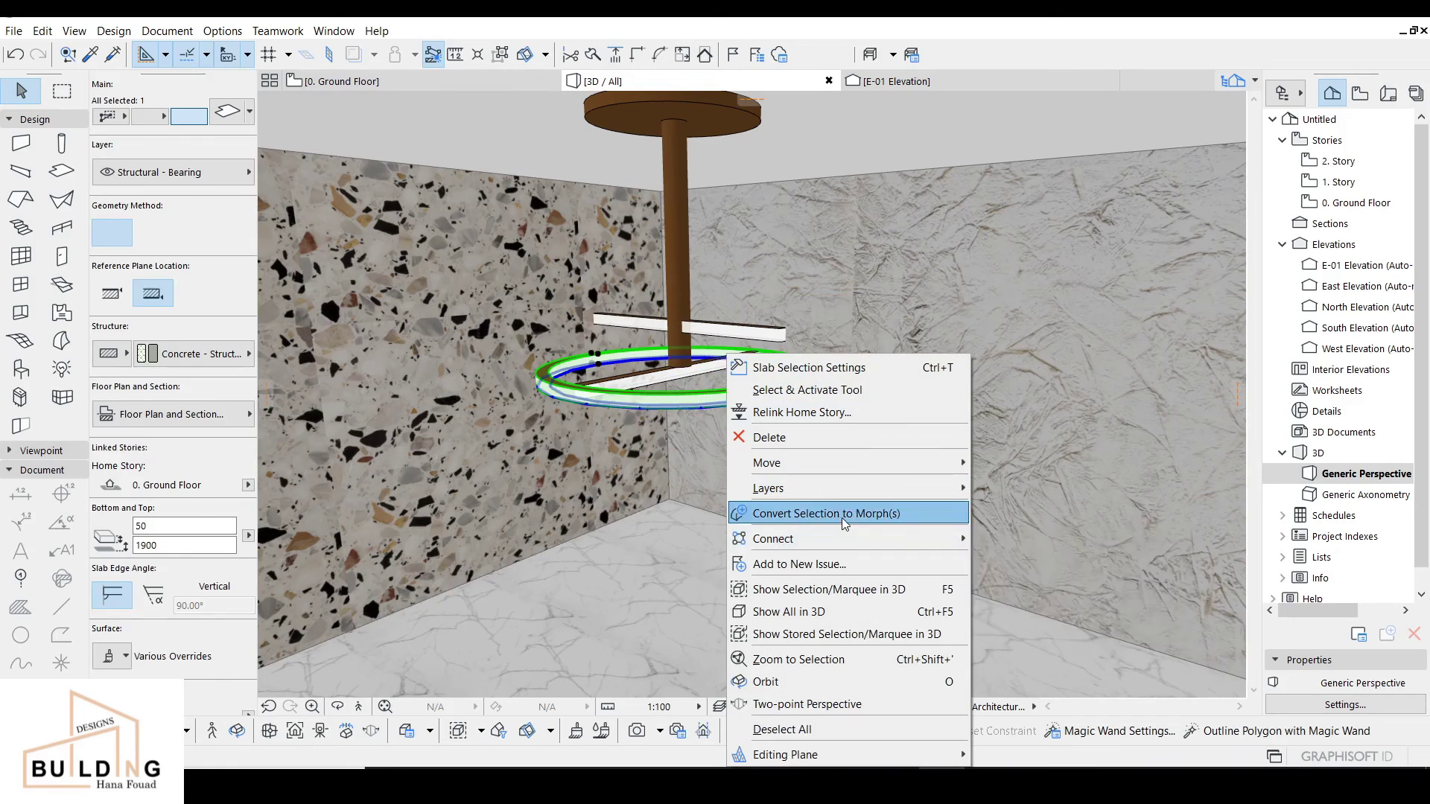
{"action": "key", "text": "Escape"}
{"action": "left_click", "coordinate": [860, 308]}
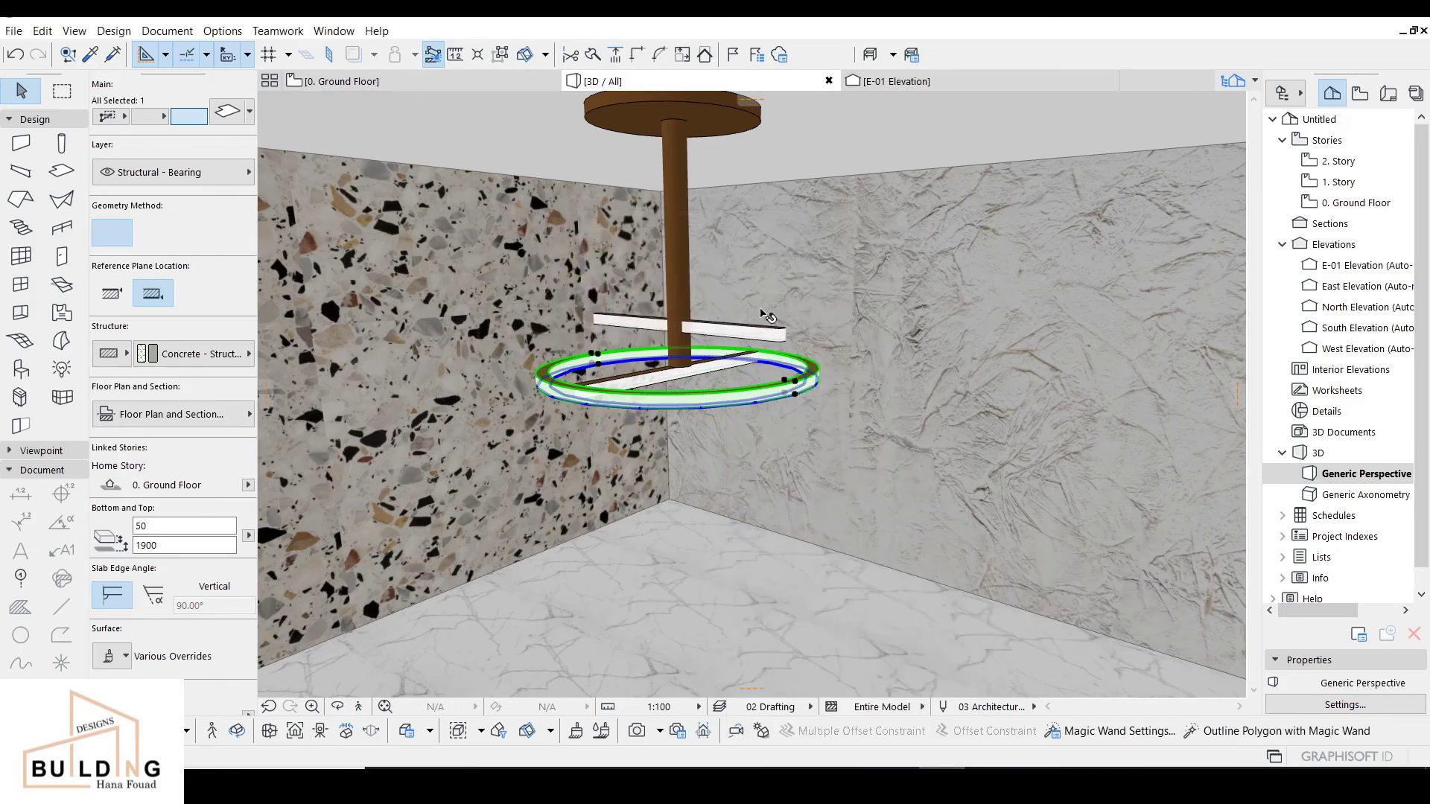
{"action": "key", "text": "Escape"}
In the E-01 elevation, rotate the ring morph up towards the raised arm, and move its raised end onto that arm's end.
{"action": "left_click", "coordinate": [1025, 87]}
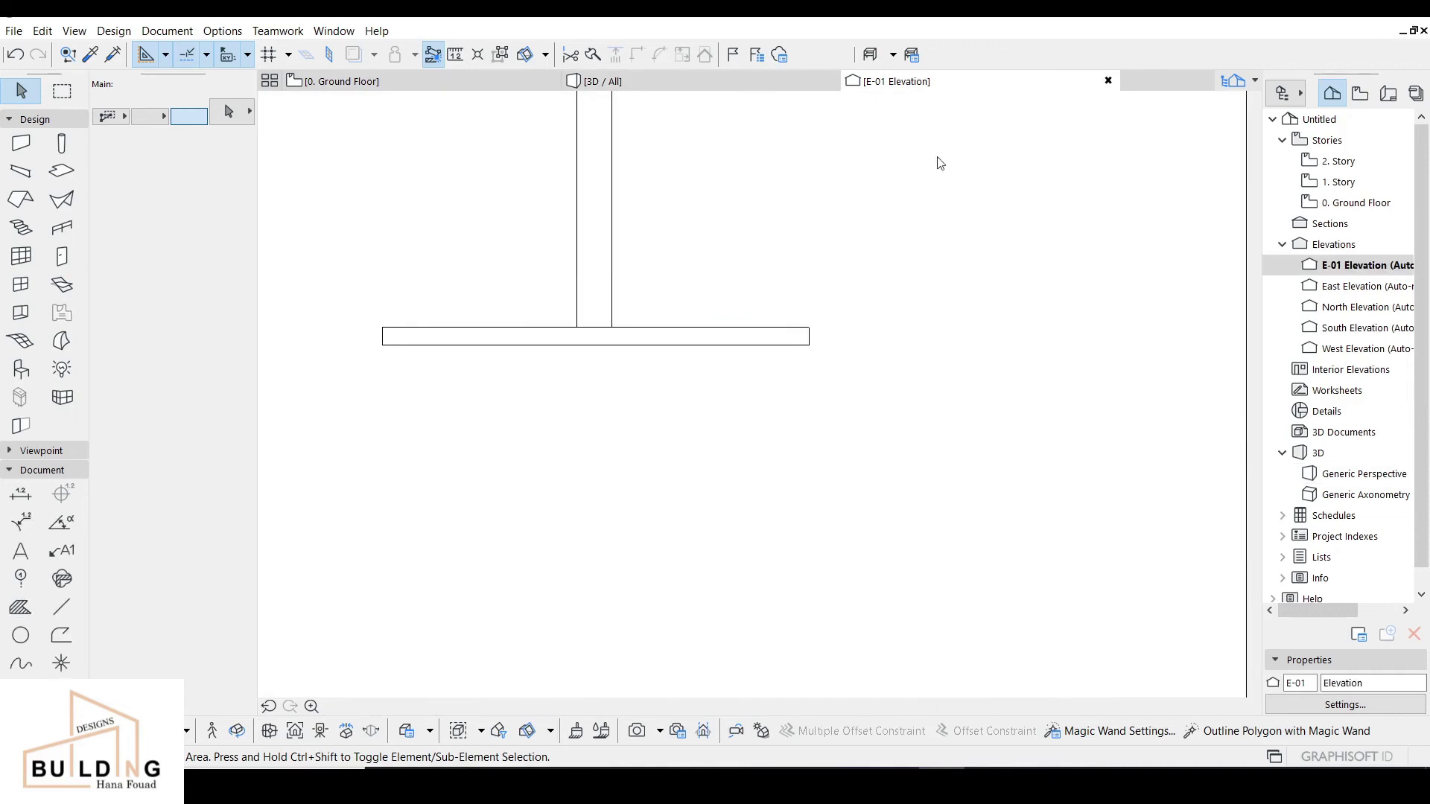
{"action": "scroll", "coordinate": [775, 319], "scroll_direction": "down", "scroll_amount": 3}
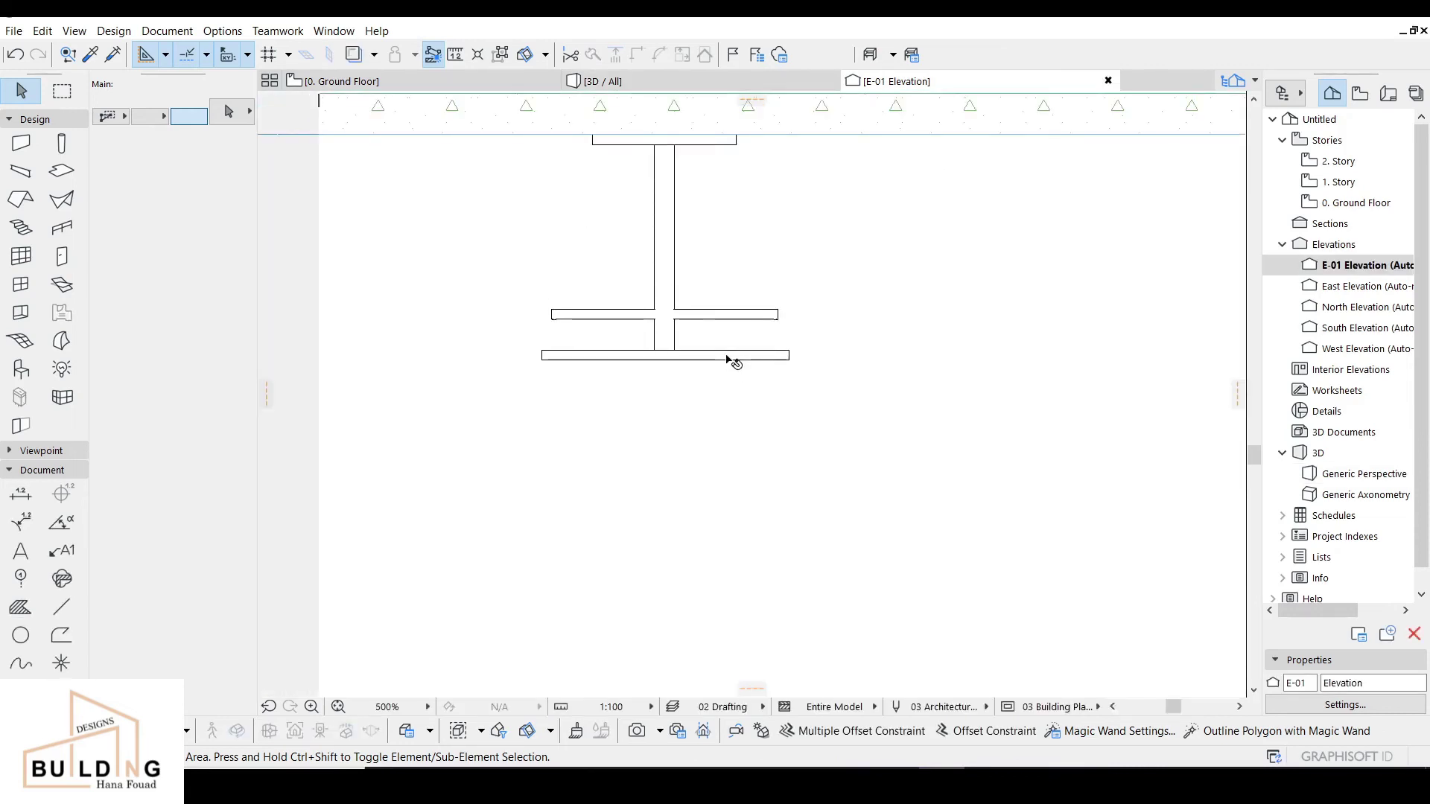
{"action": "left_click", "coordinate": [729, 357]}
{"action": "key", "text": "ctrl+e"}
{"action": "left_click", "coordinate": [555, 361]}
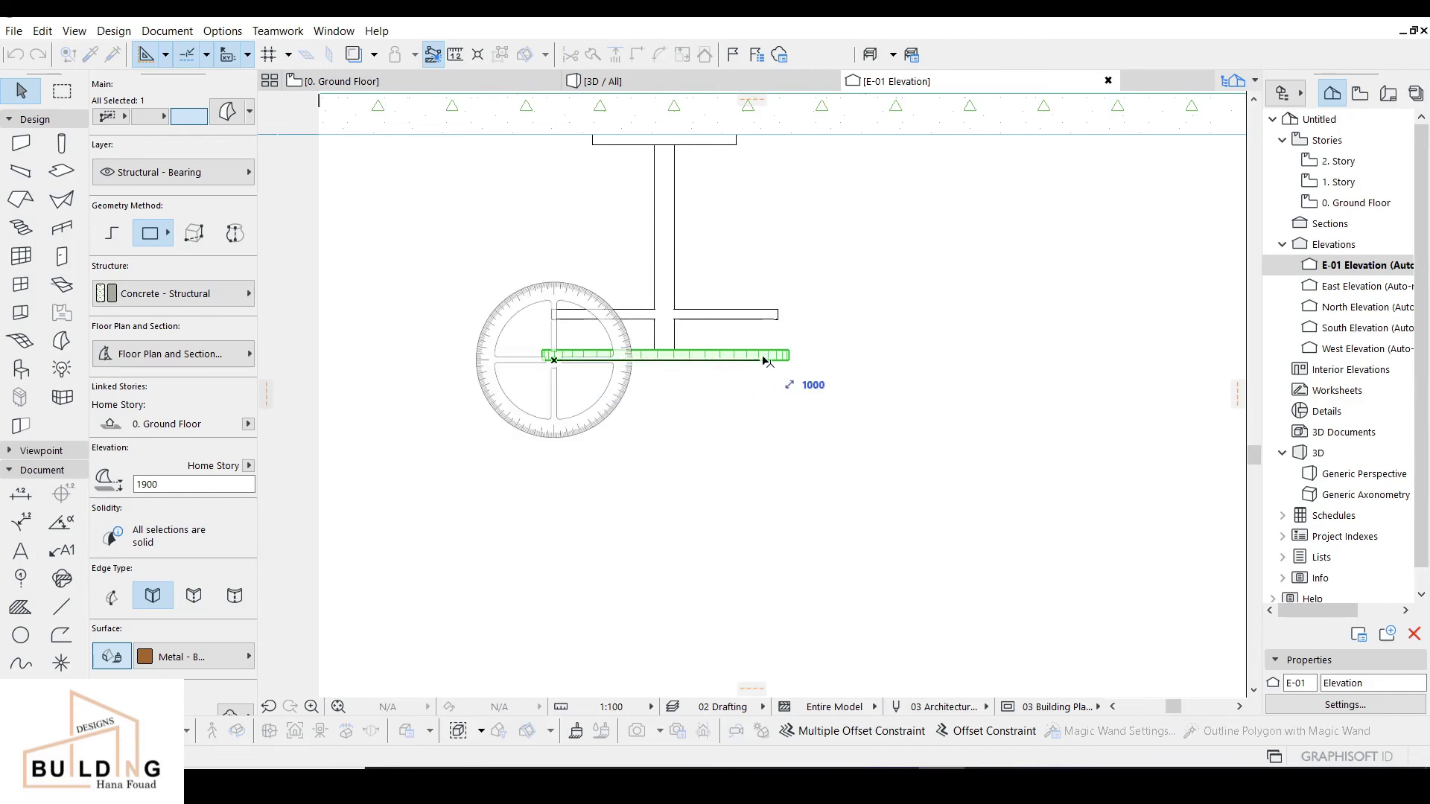
{"action": "left_click", "coordinate": [789, 361]}
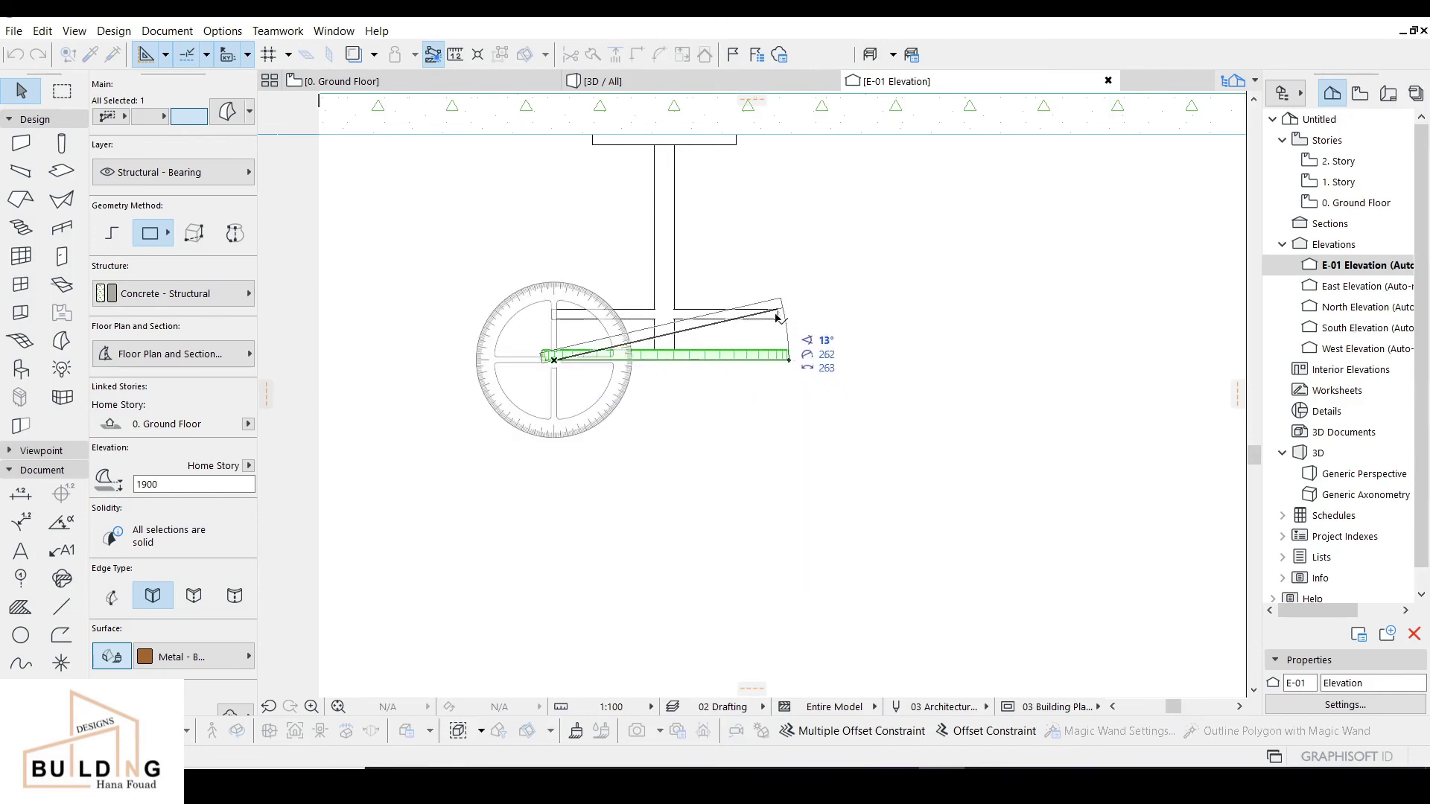
{"action": "left_click", "coordinate": [776, 322]}
{"action": "scroll", "coordinate": [781, 310], "scroll_direction": "up", "scroll_amount": 3}
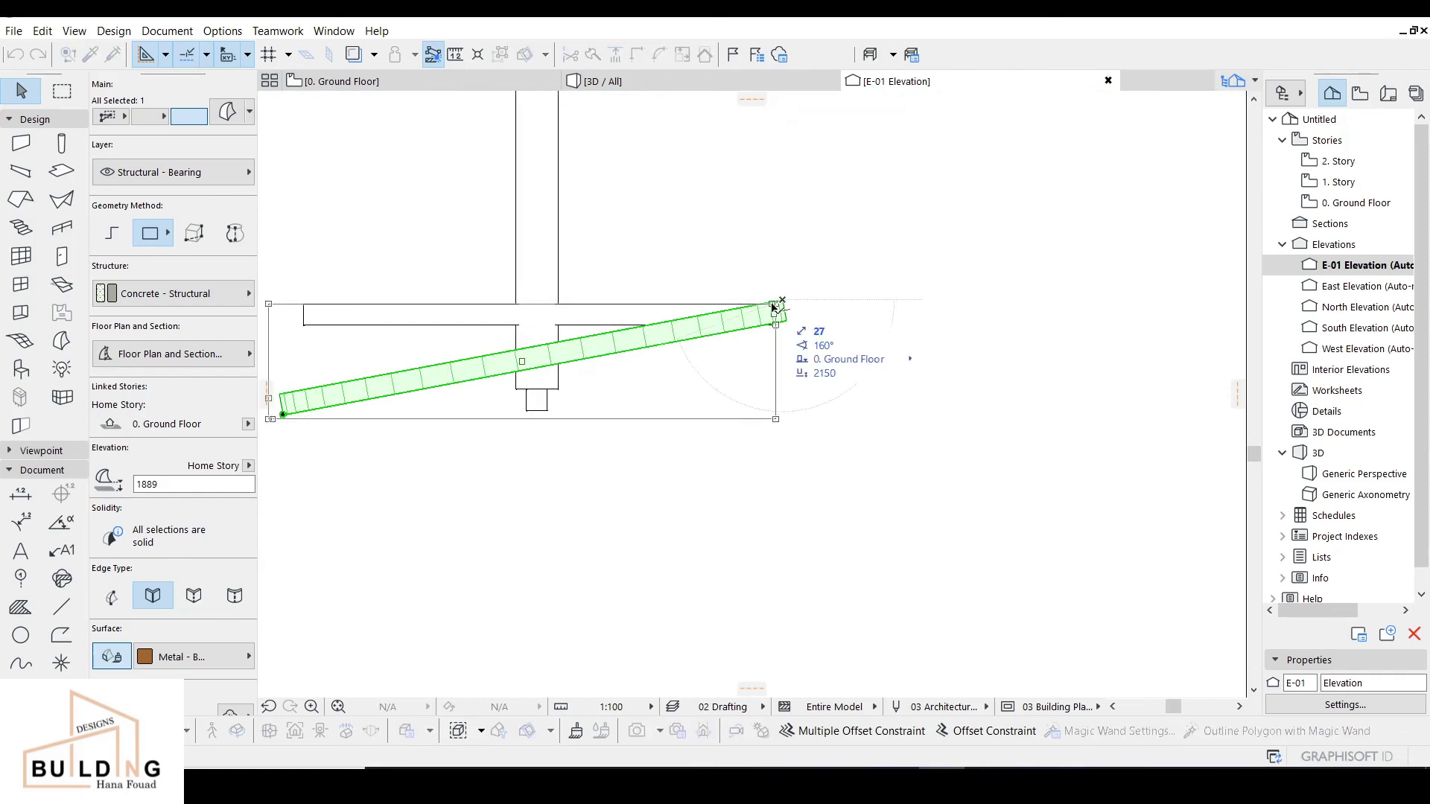
{"action": "left_click", "coordinate": [771, 309]}
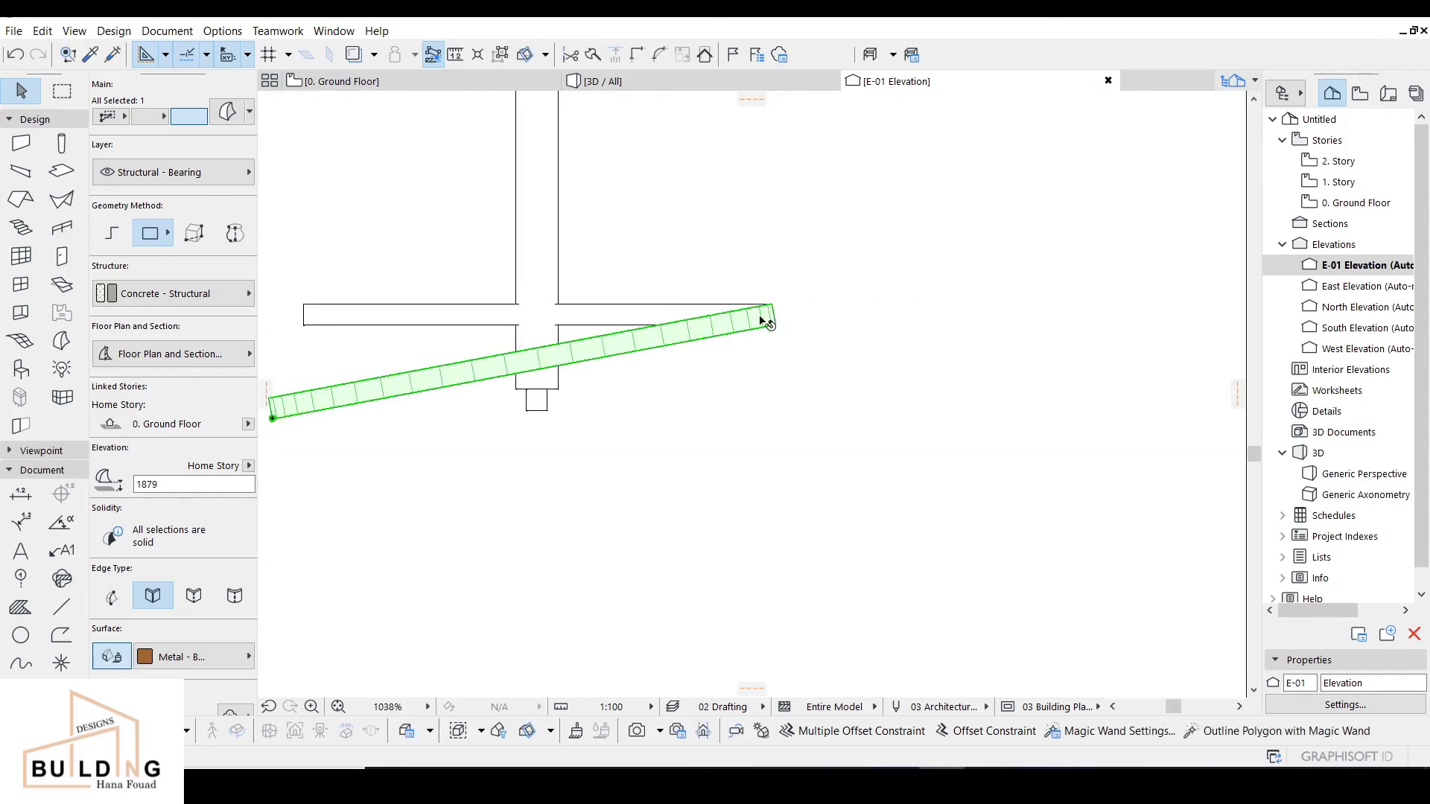
Mirror a copy of the tilted ring about the rod's vertical centre line so the two rings cross.
{"action": "scroll", "coordinate": [770, 318], "scroll_direction": "down", "scroll_amount": 2}
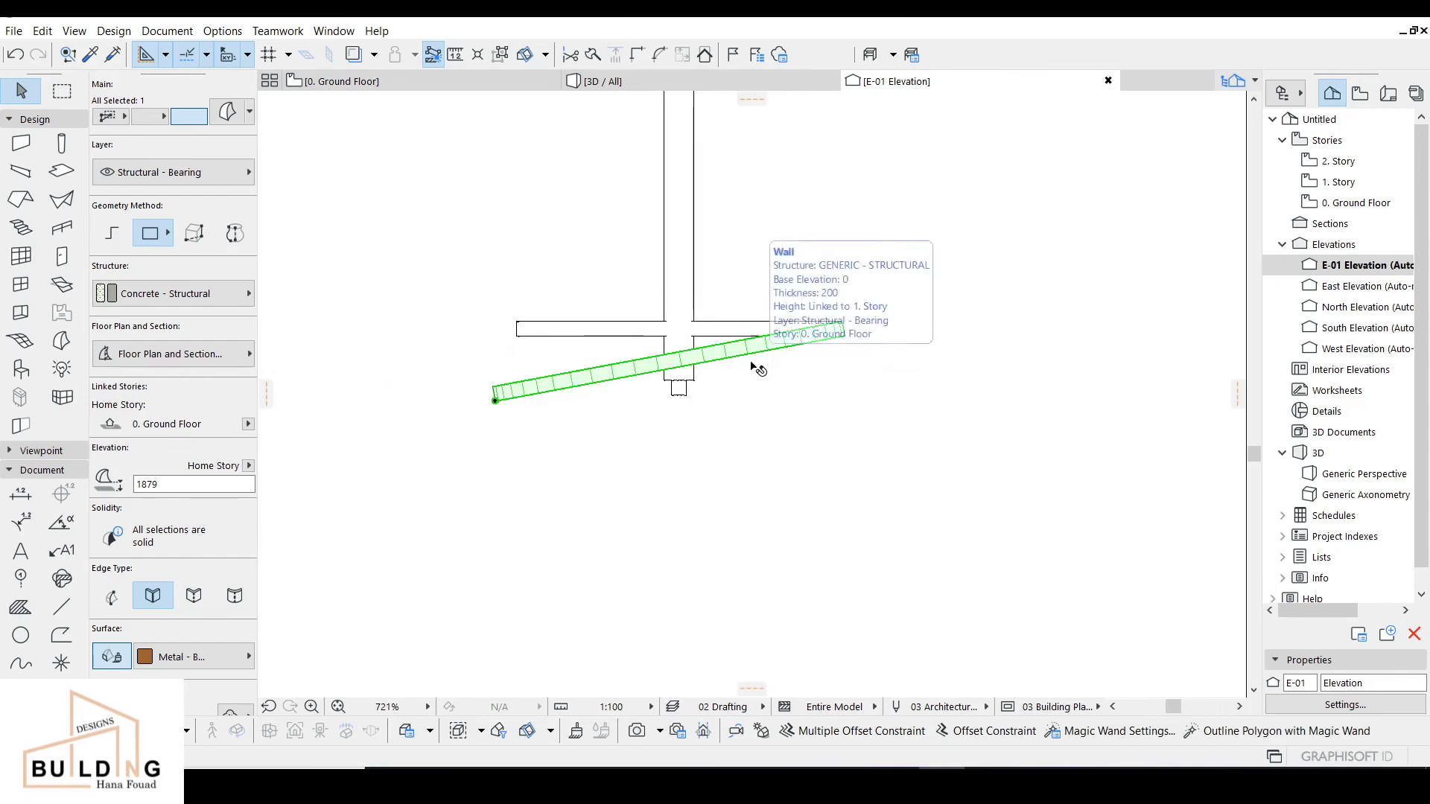
{"action": "key", "text": "ctrl+alt+m"}
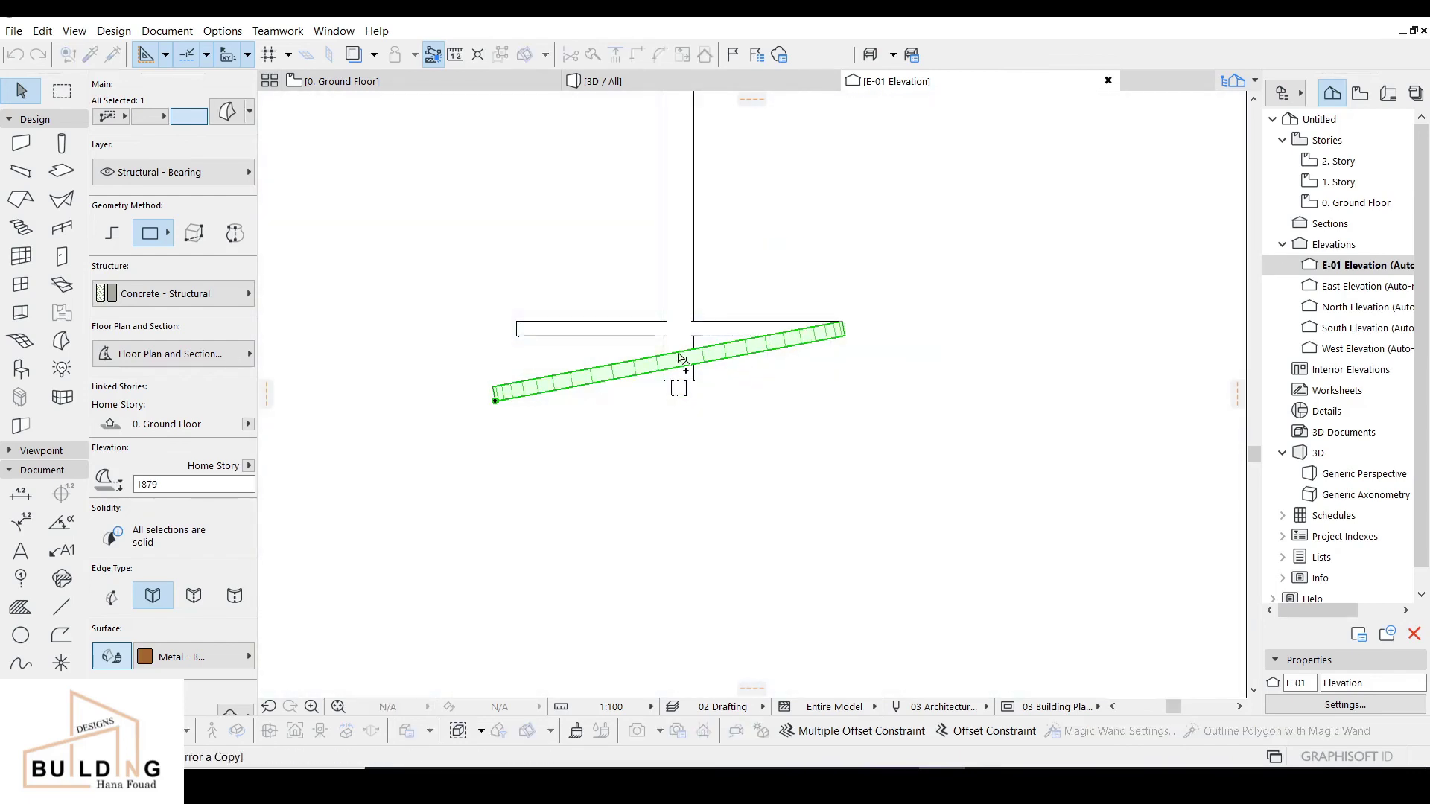
{"action": "left_click", "coordinate": [680, 358]}
{"action": "left_click", "coordinate": [678, 312]}
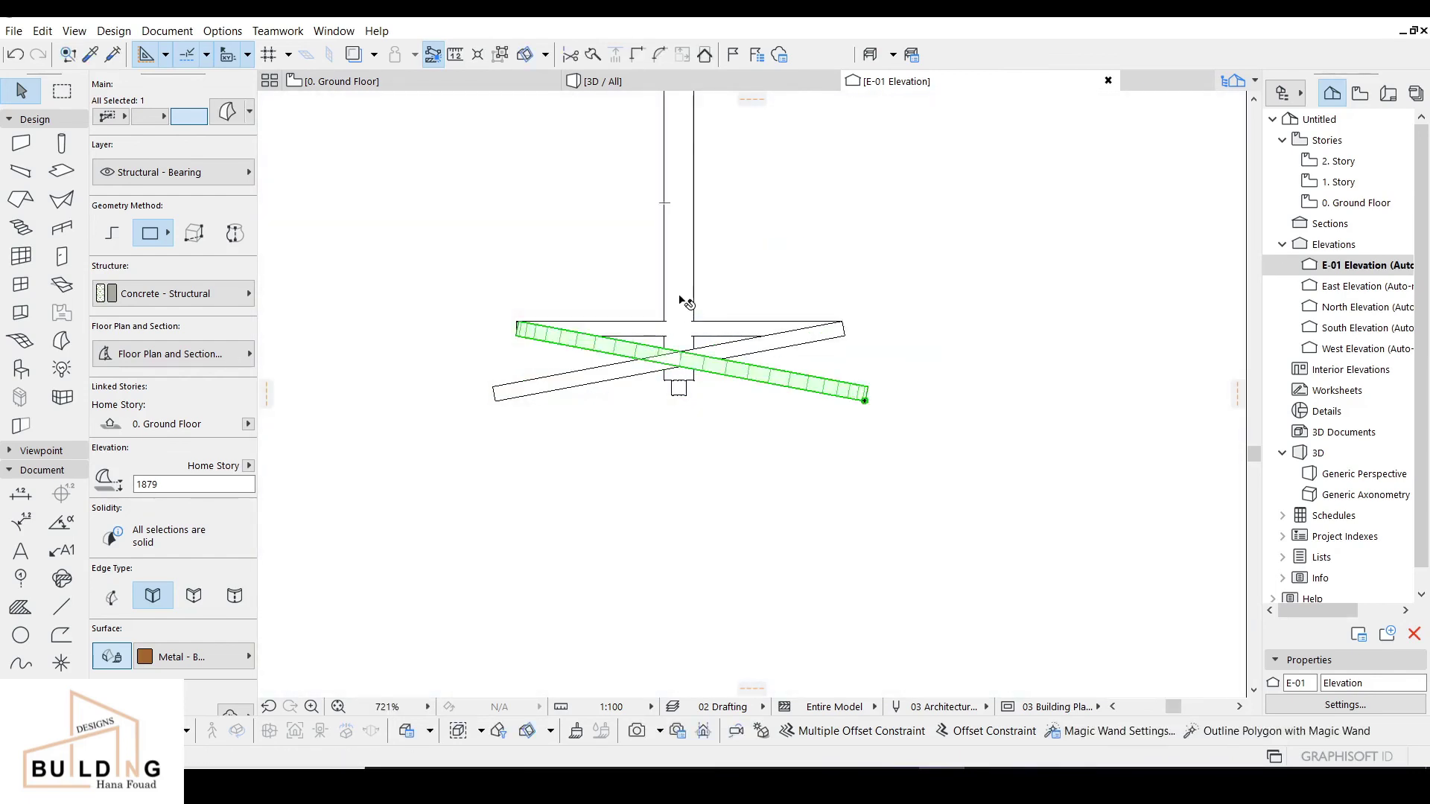
{"action": "key", "text": "Escape"}
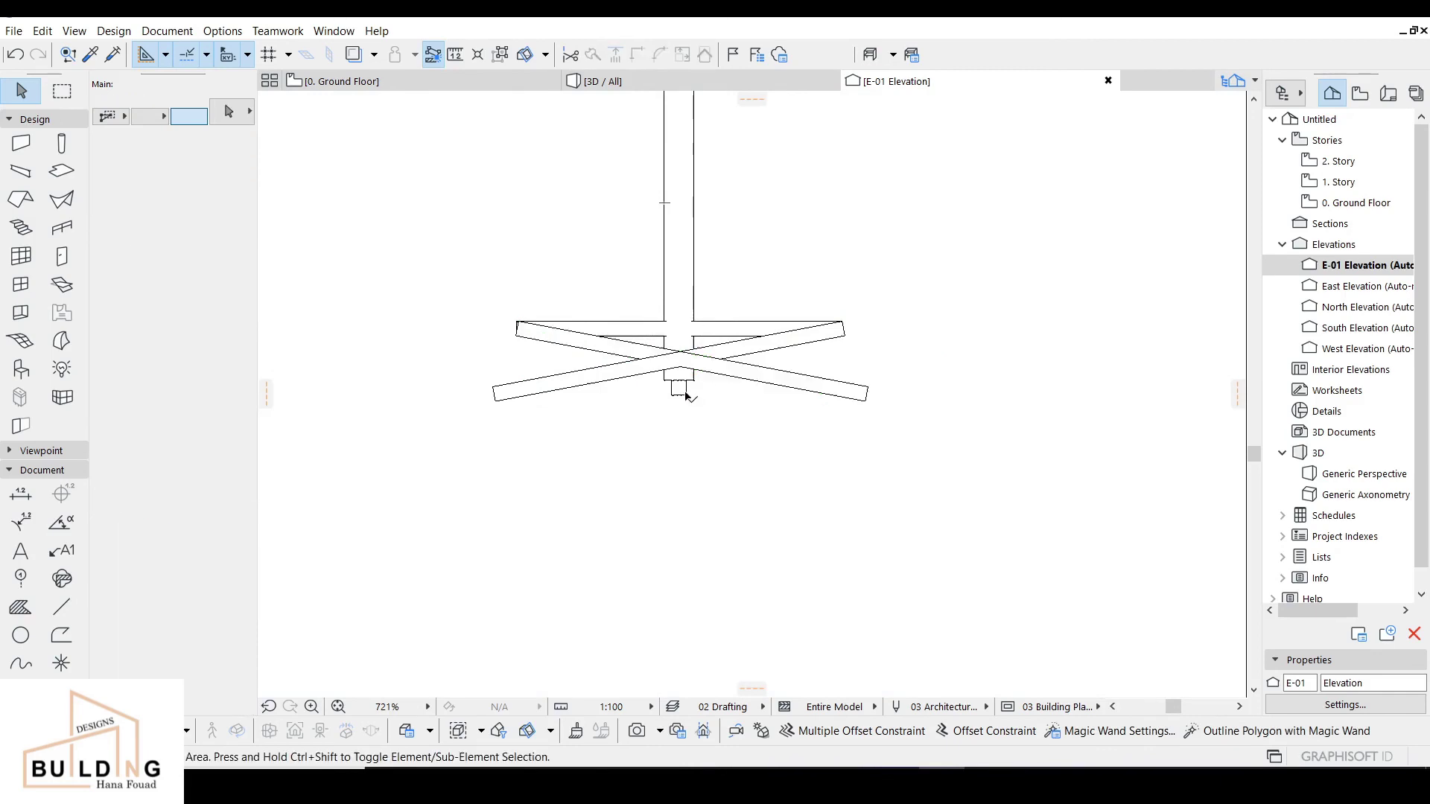
In the 3D view, move both tilted rings and the raised arm together about 106 mm straight down along the rod.
{"action": "left_click", "coordinate": [632, 82]}
{"action": "middle_click_drag", "start_coordinate": [686, 391], "coordinate": [692, 322]}
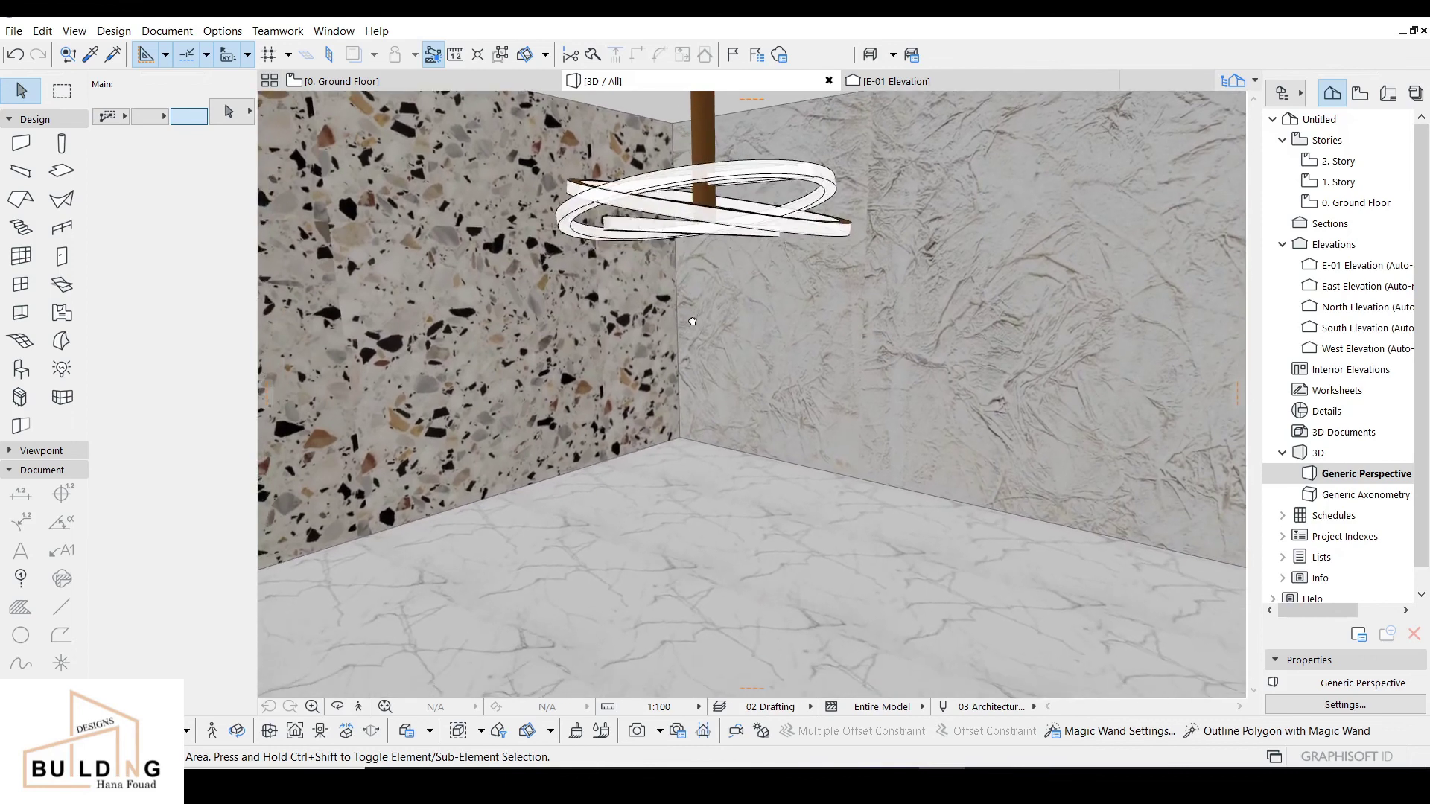
{"action": "middle_click_drag", "start_coordinate": [717, 186], "coordinate": [711, 242]}
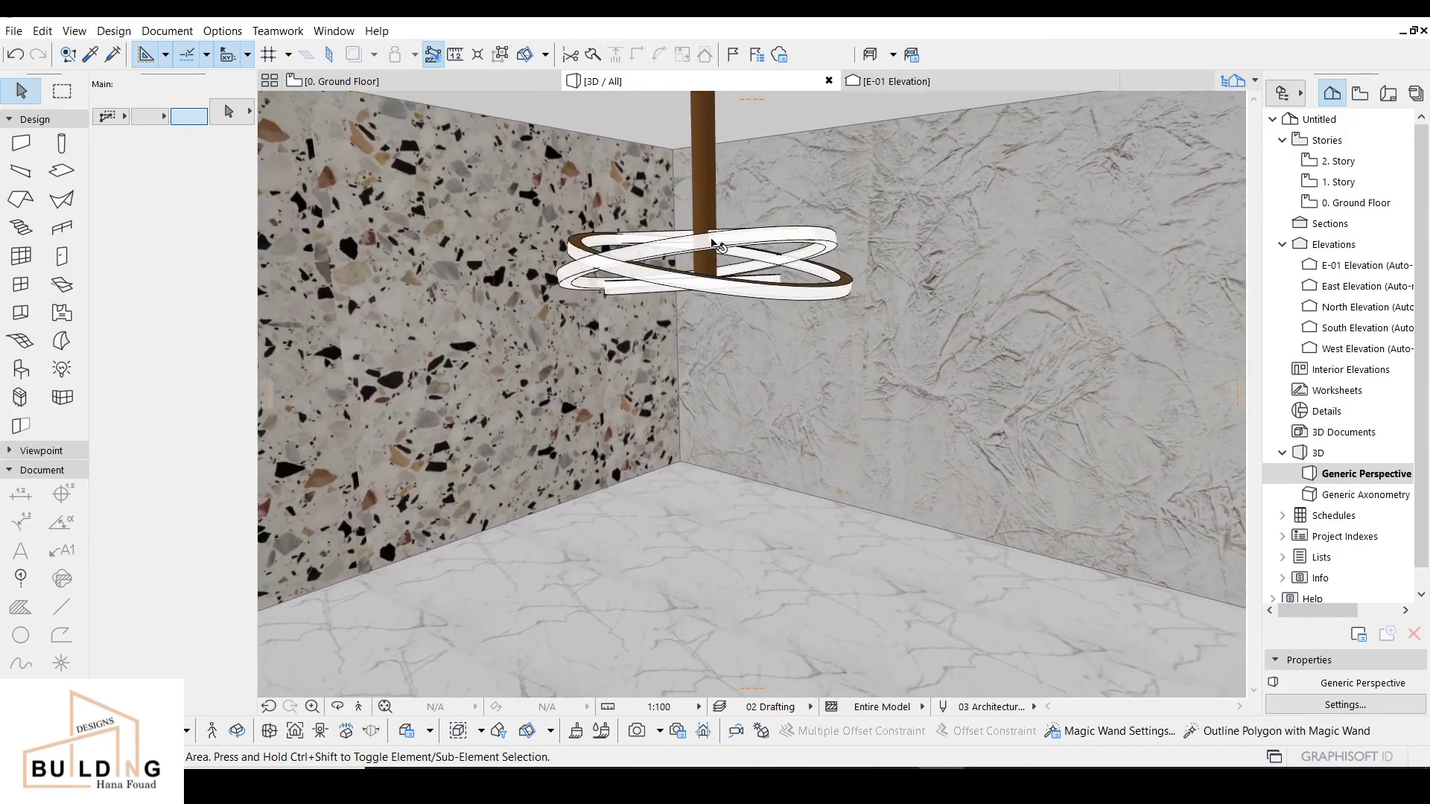
{"action": "left_click", "coordinate": [695, 246]}
{"action": "middle_click_drag", "start_coordinate": [595, 246], "coordinate": [598, 282]}
{"action": "left_click", "coordinate": [628, 267]}
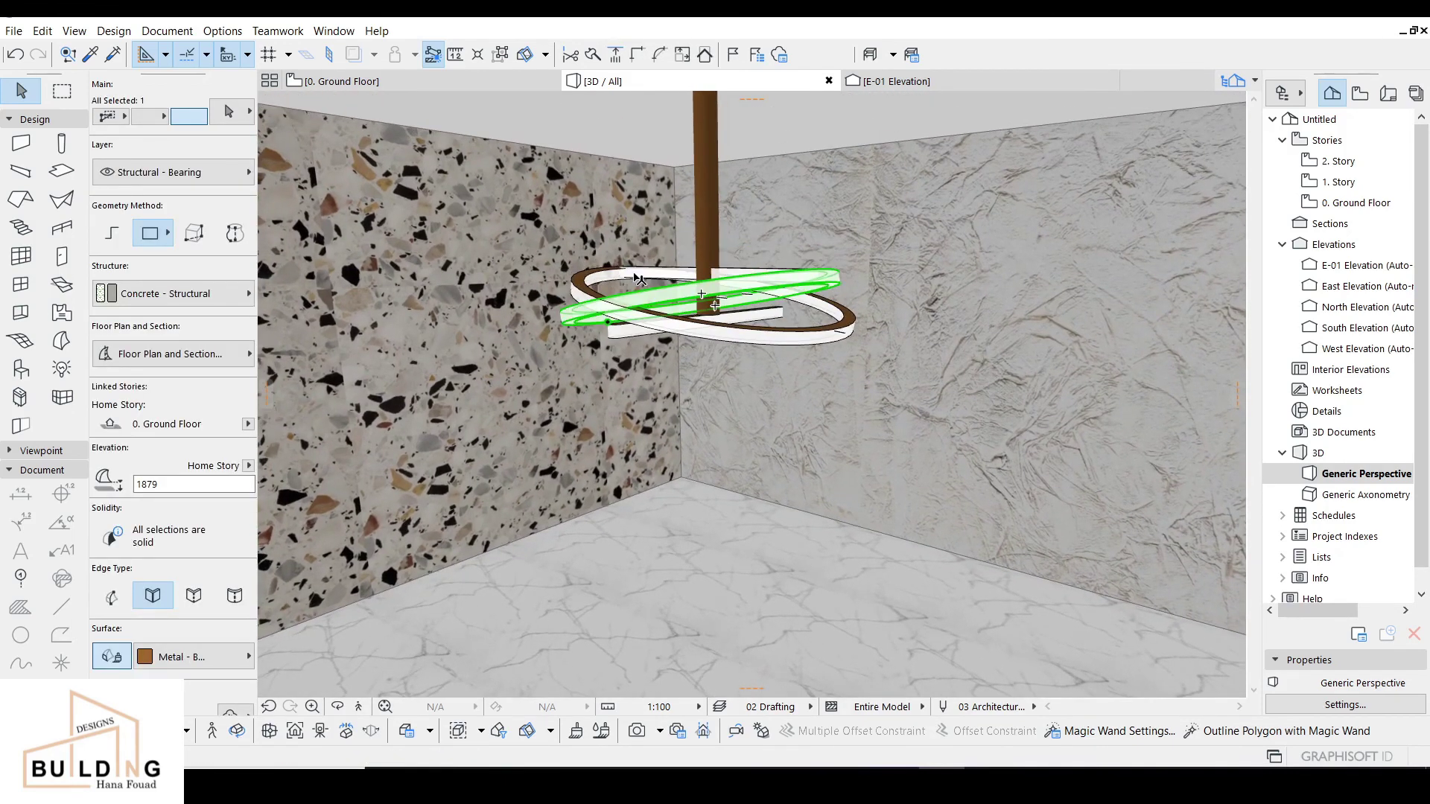
{"action": "left_click", "coordinate": [636, 276], "text": "shift"}
{"action": "left_click", "coordinate": [686, 322], "text": "shift"}
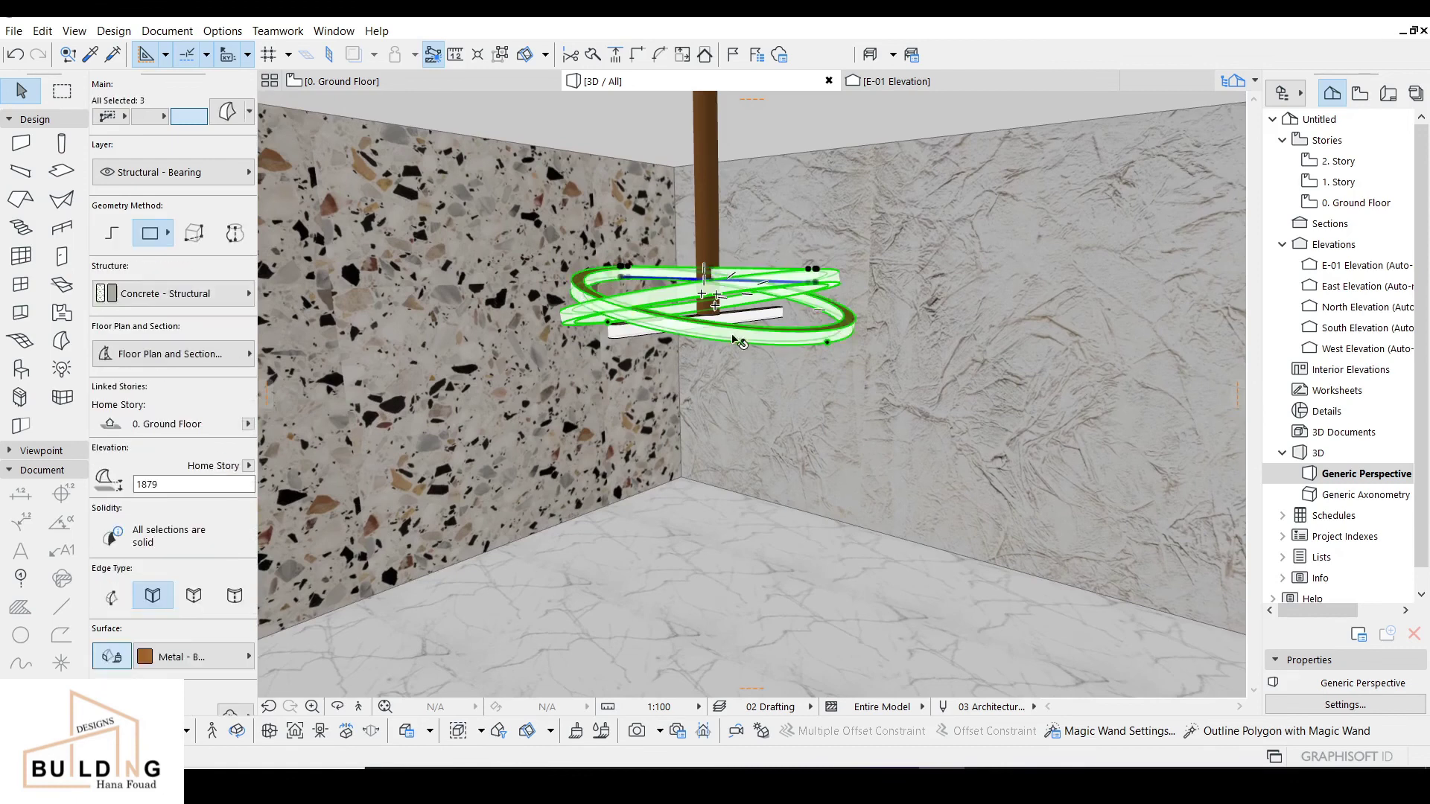
{"action": "key", "text": "ctrl+d"}
{"action": "scroll", "coordinate": [716, 286], "scroll_direction": "up", "scroll_amount": 1}
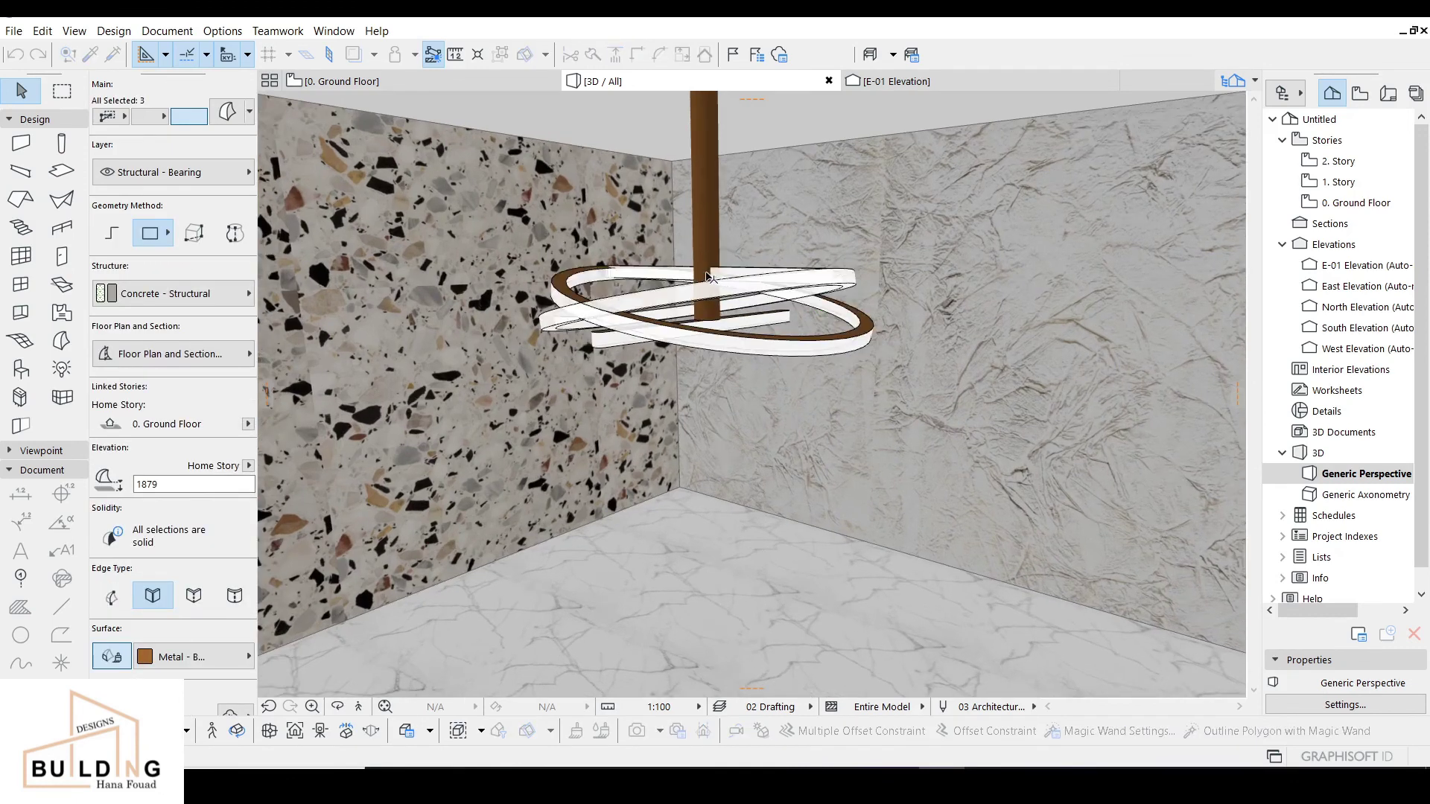
{"action": "left_click", "coordinate": [712, 279]}
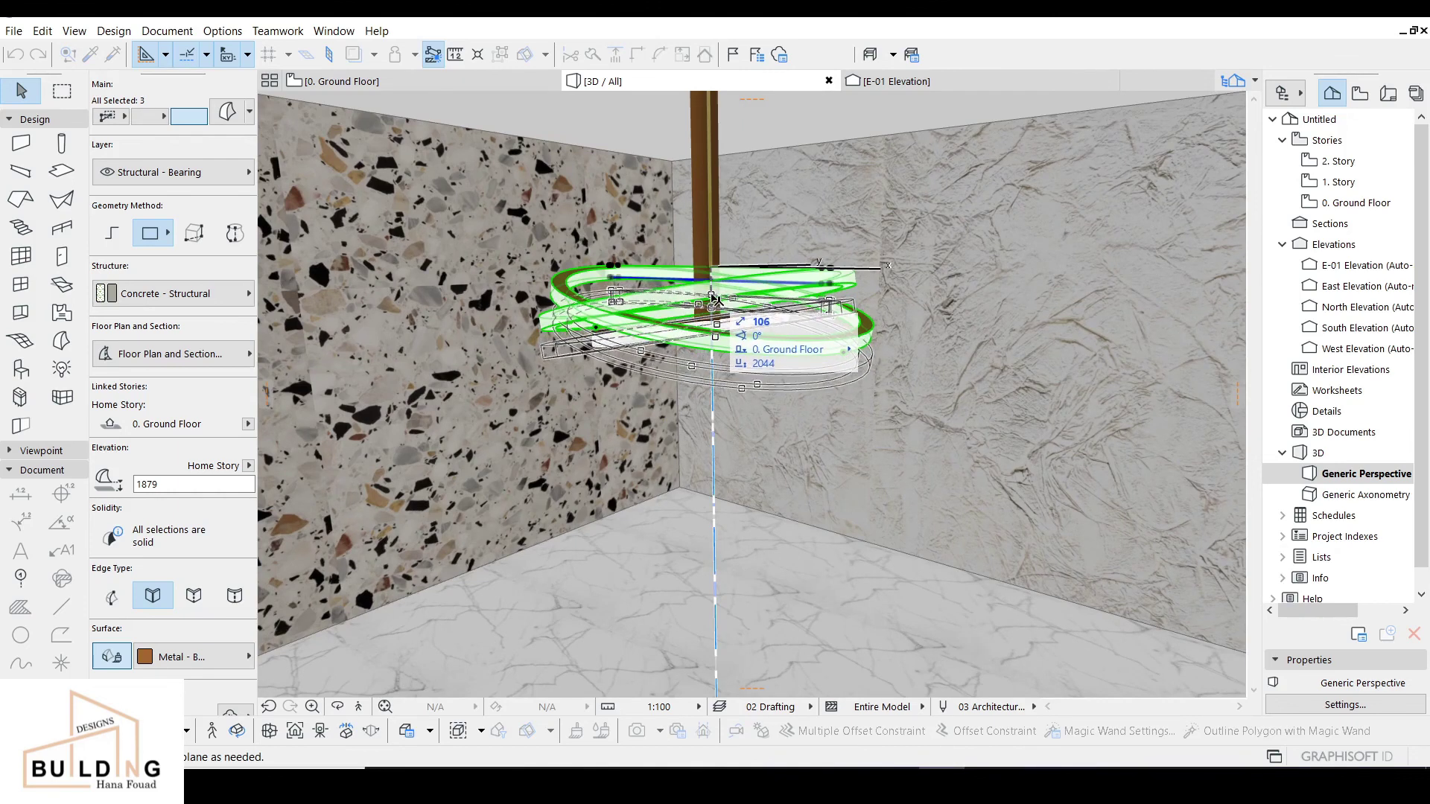
{"action": "left_click", "coordinate": [713, 298]}
{"action": "key", "text": "Escape"}
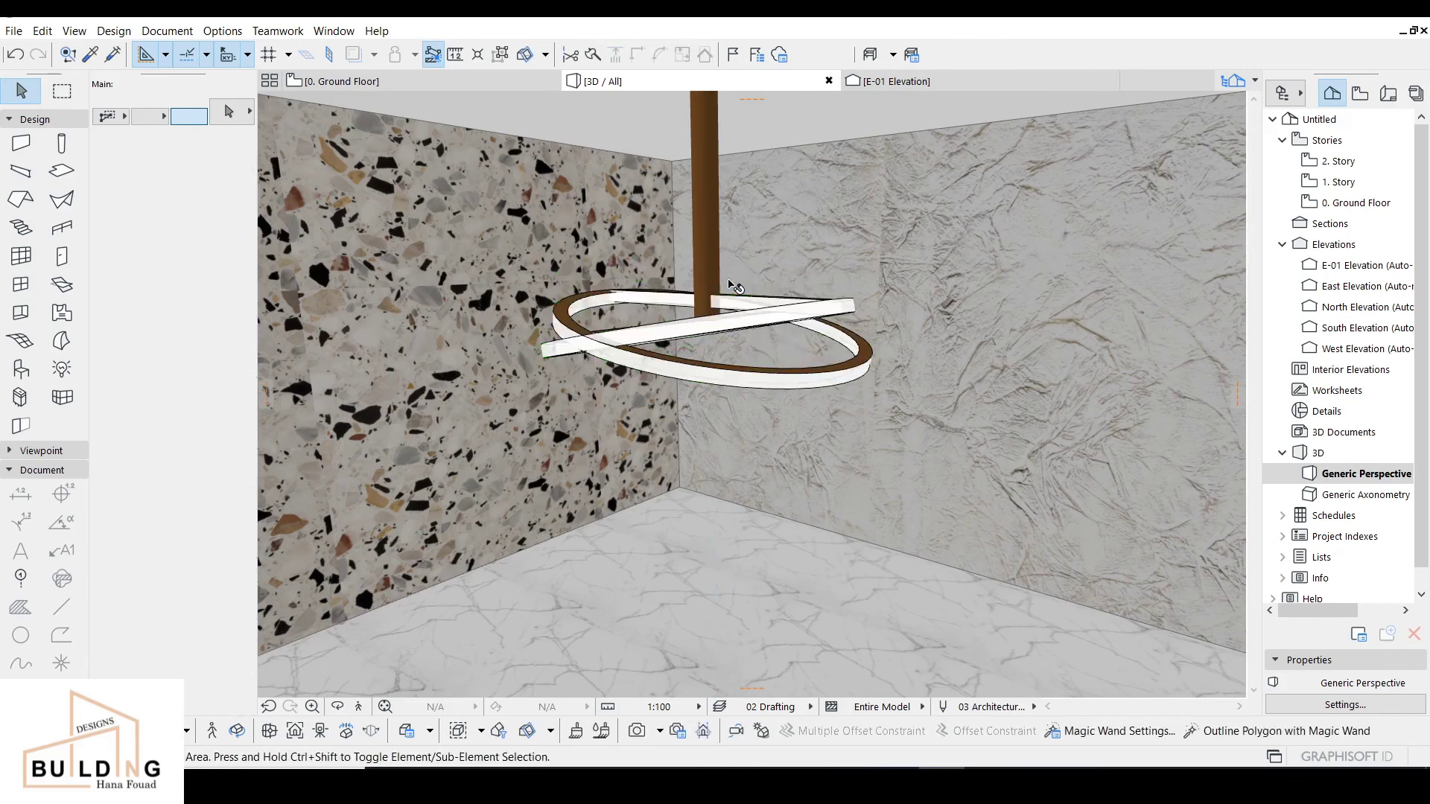